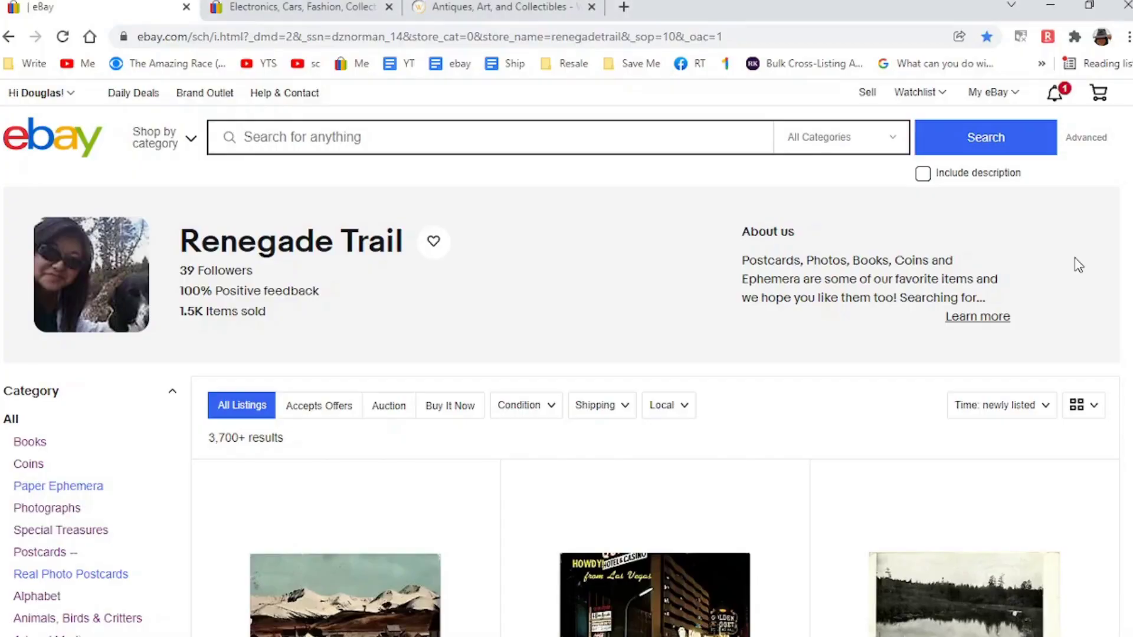
scroll(710, 211, "down", 1)
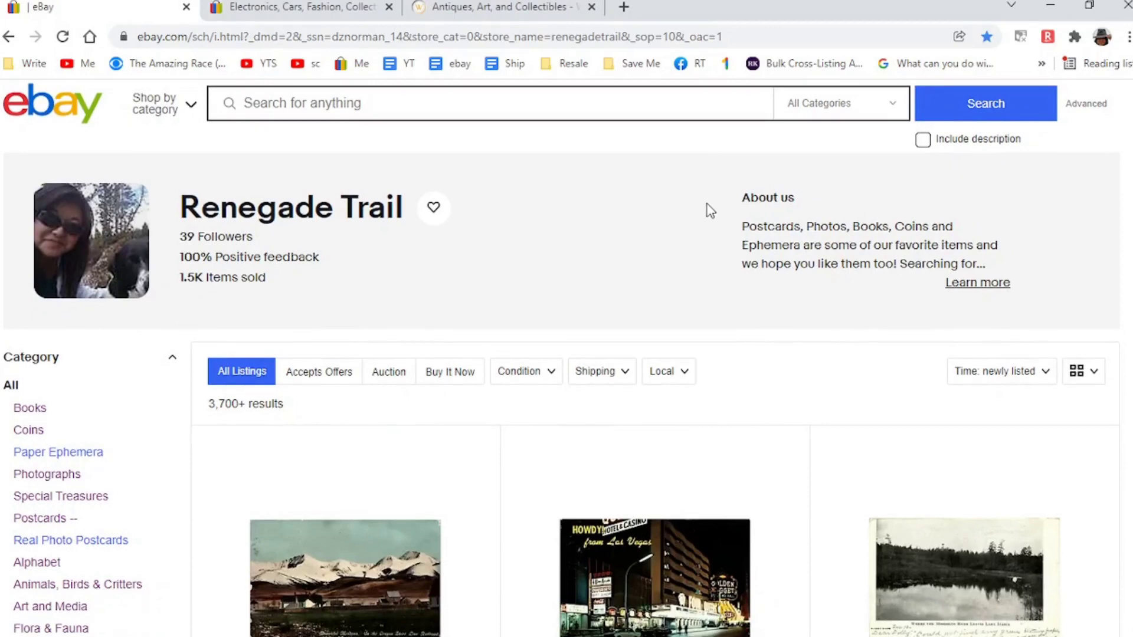
scroll(710, 210, "down", 4)
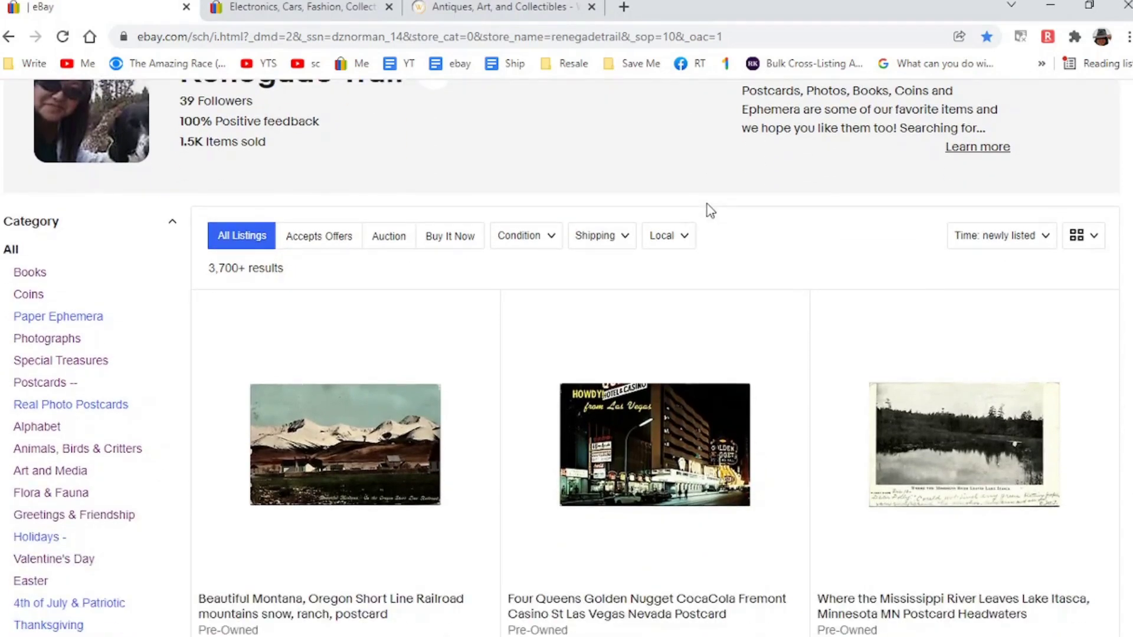
scroll(711, 210, "down", 10)
scroll(710, 210, "down", 10)
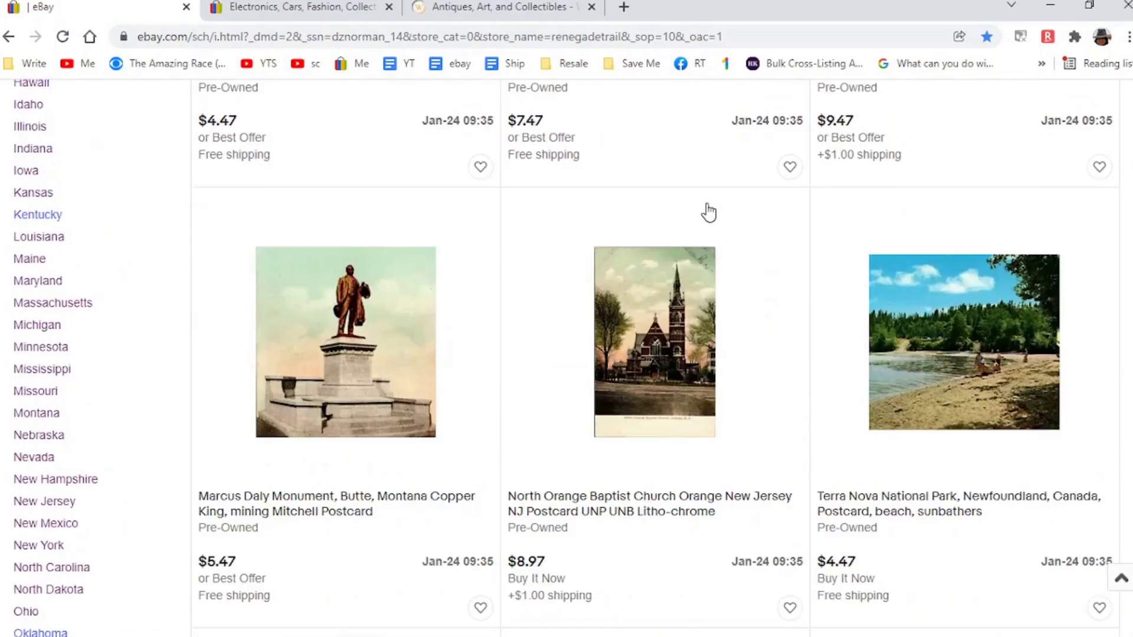
scroll(709, 212, "down", 10)
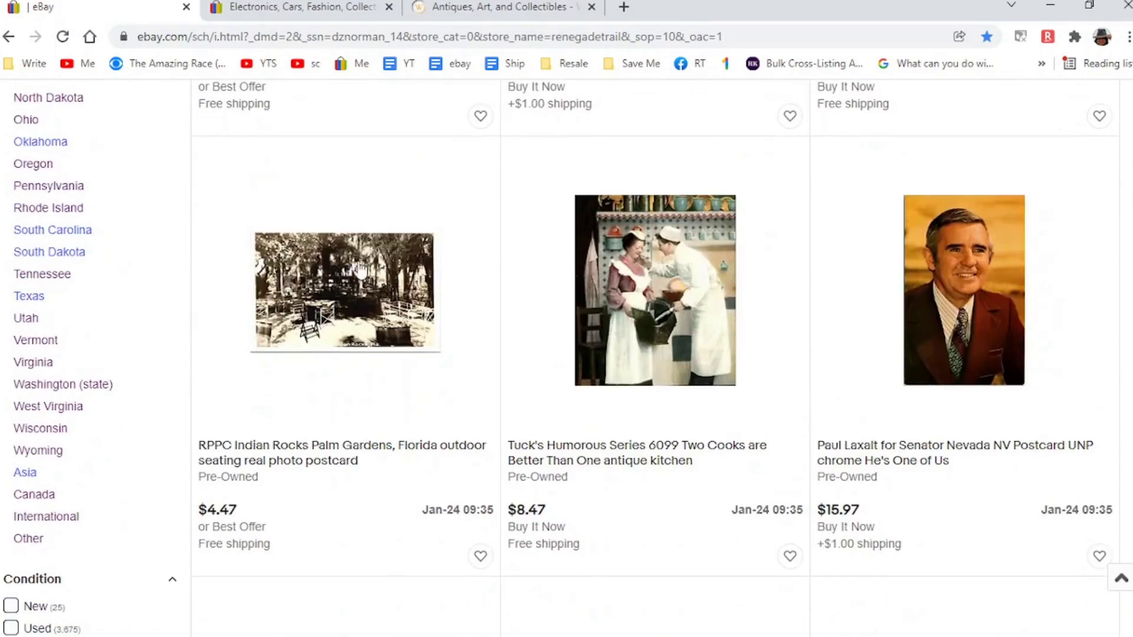
scroll(197, 215, "up", 1)
scroll(197, 215, "up", 5)
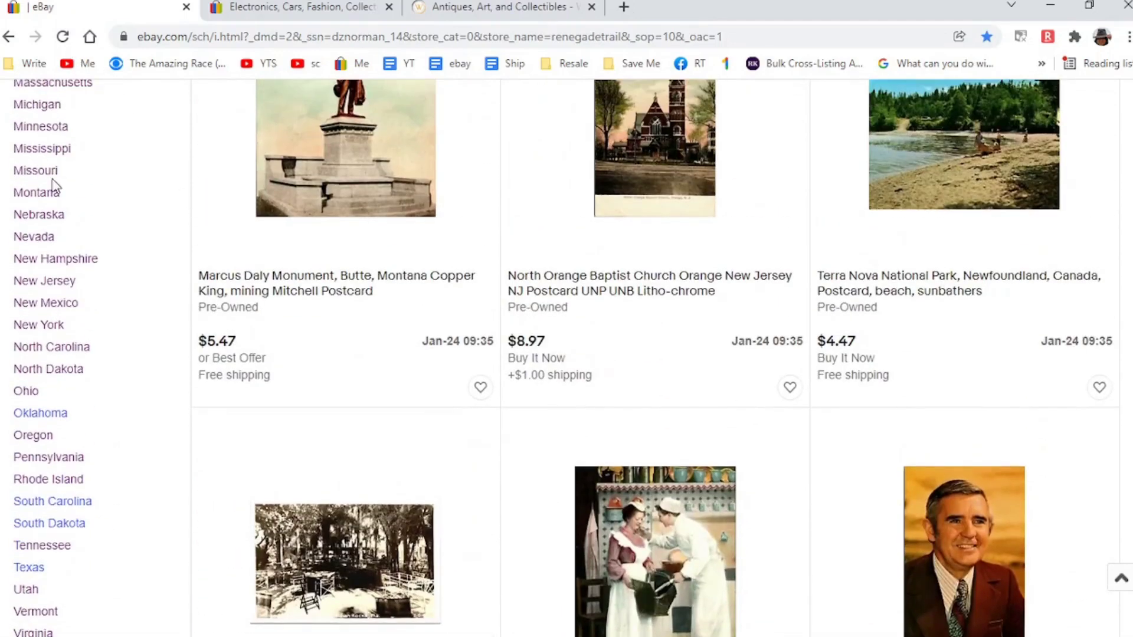
scroll(52, 185, "up", 5)
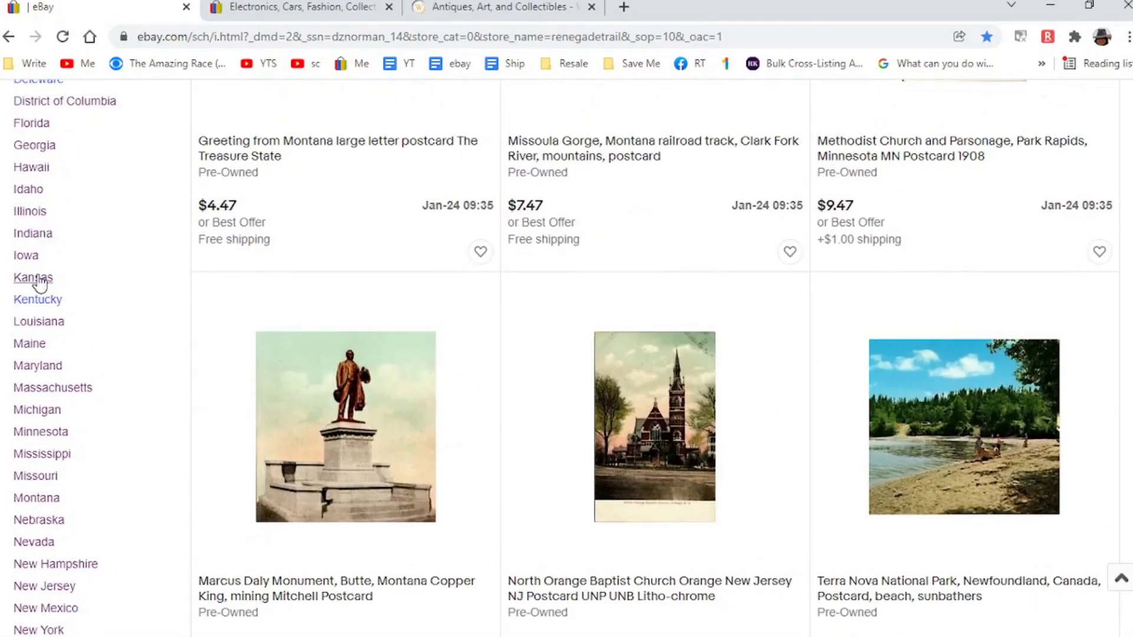
scroll(46, 189, "up", 8)
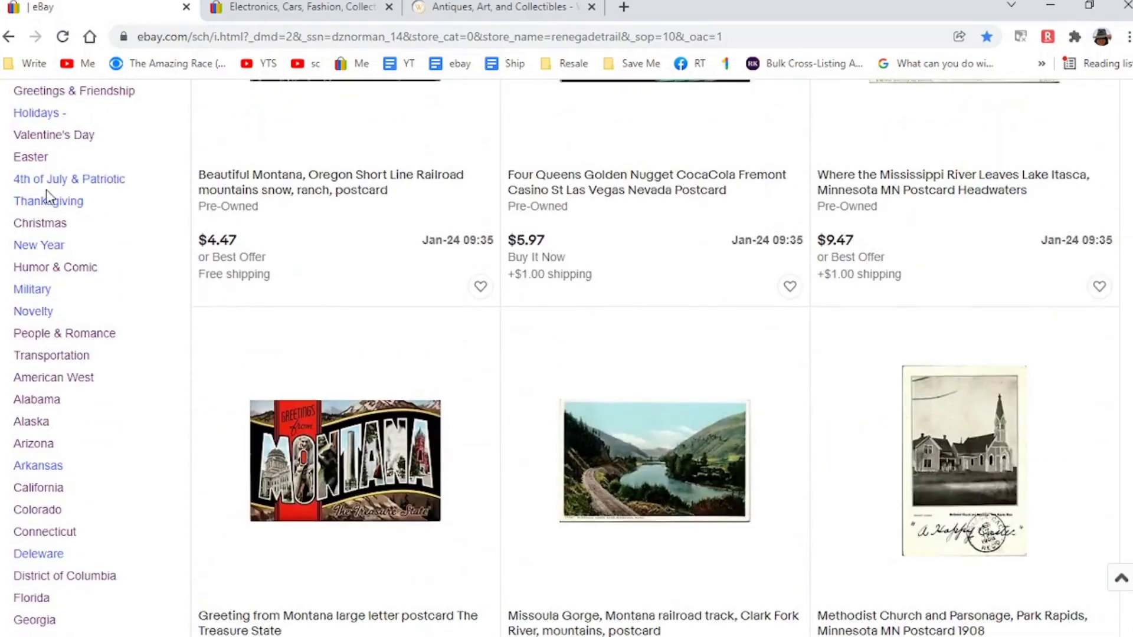
scroll(46, 190, "up", 7)
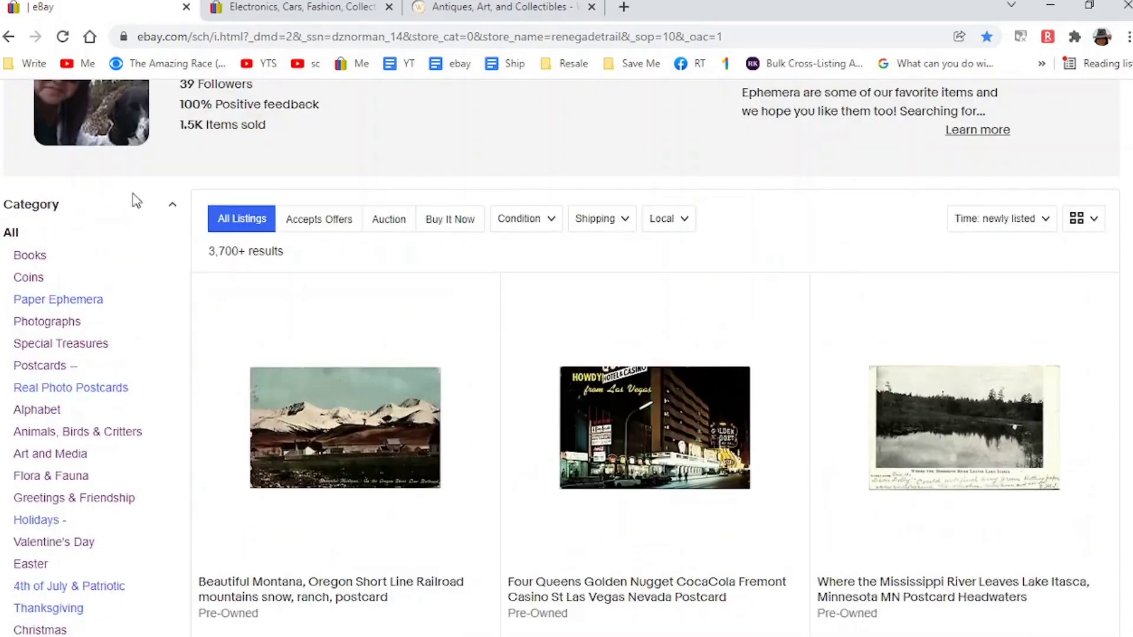
scroll(172, 203, "down", 1)
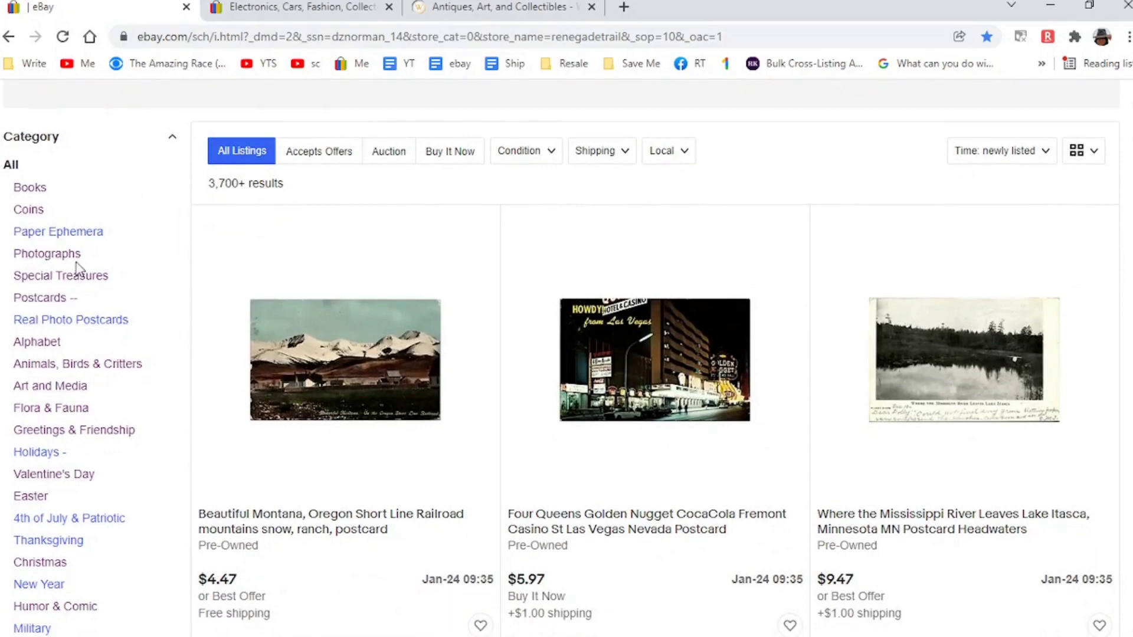
scroll(76, 407, "down", 5)
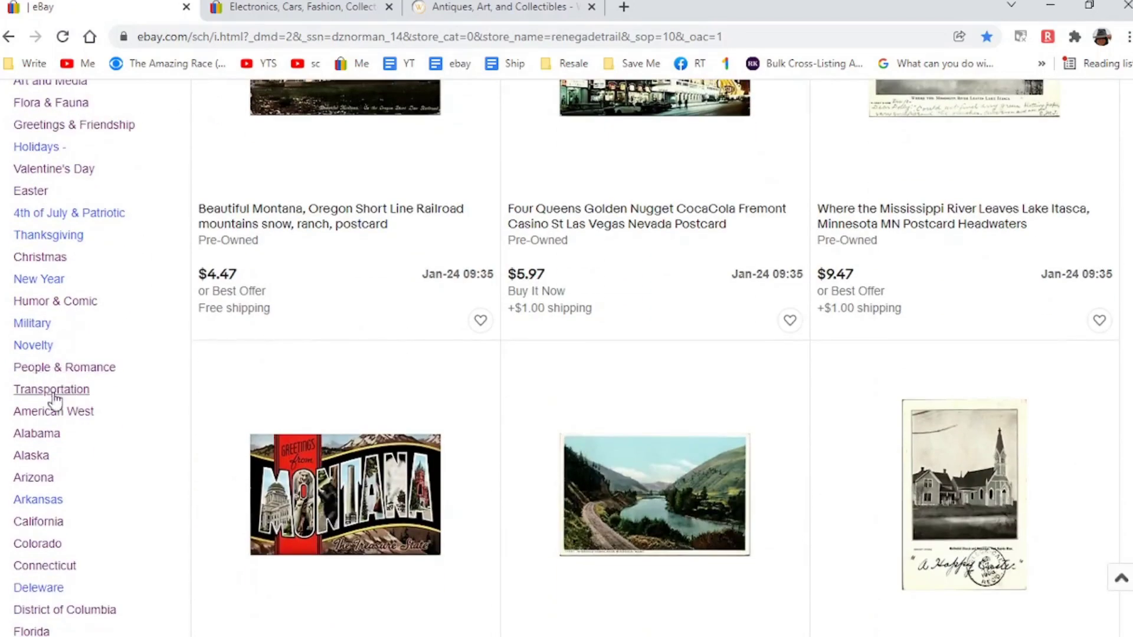
scroll(201, 494, "down", 1)
scroll(201, 494, "down", 4)
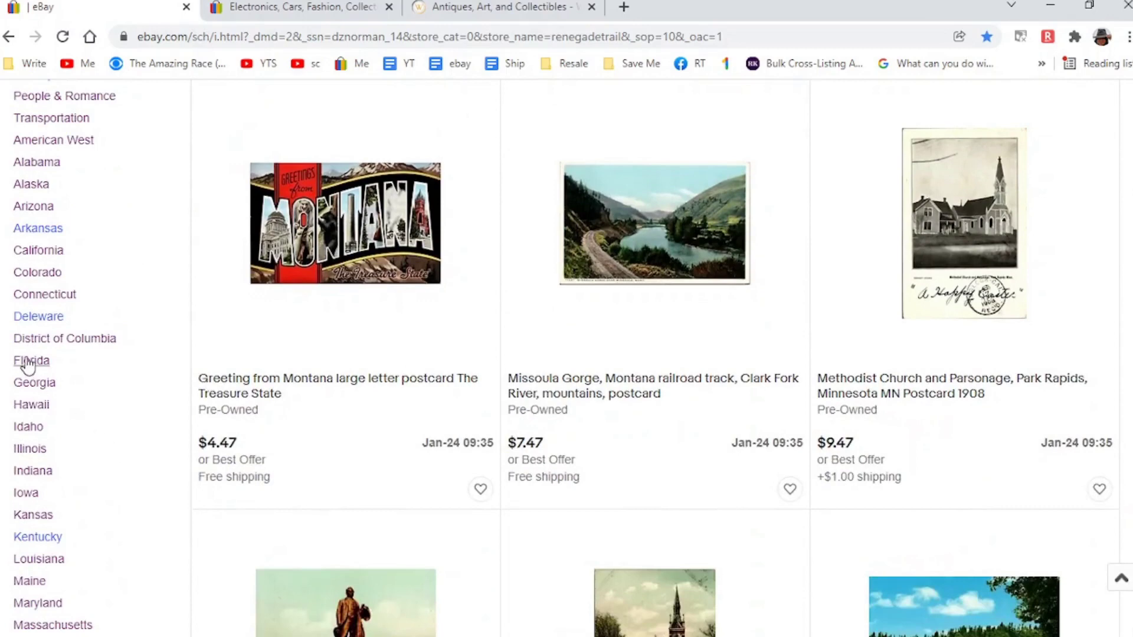
left_click(27, 361)
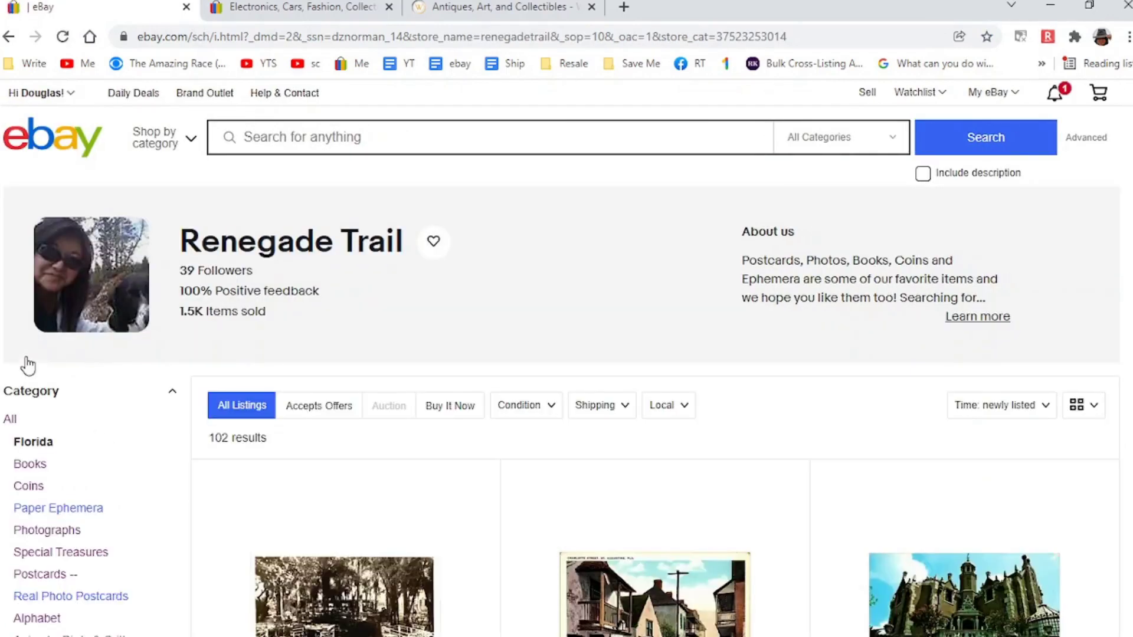
Step: Scroll the Florida category and start a similar listing from the Haunted Mansion Walt Disney World postcard
scroll(28, 365, "down", 2)
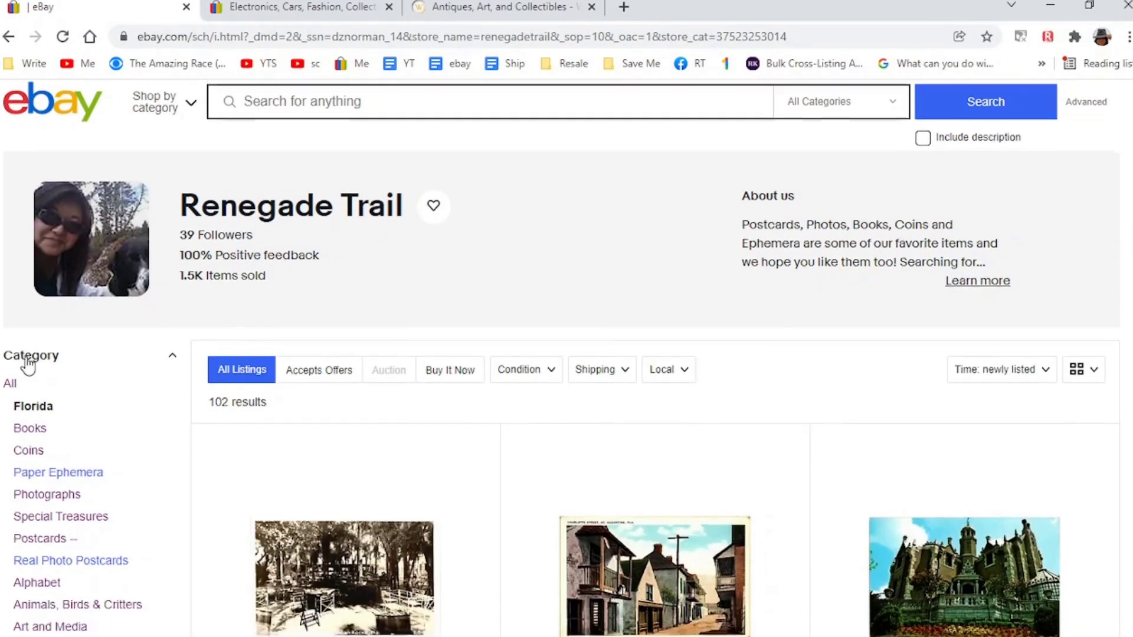
scroll(27, 365, "down", 1)
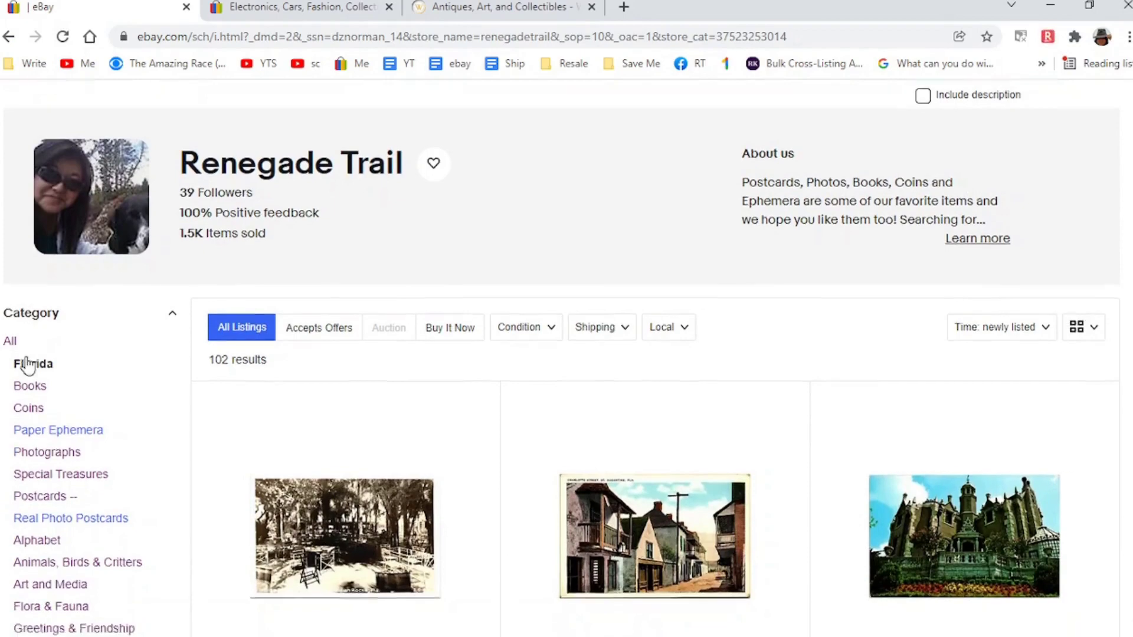
scroll(28, 366, "down", 5)
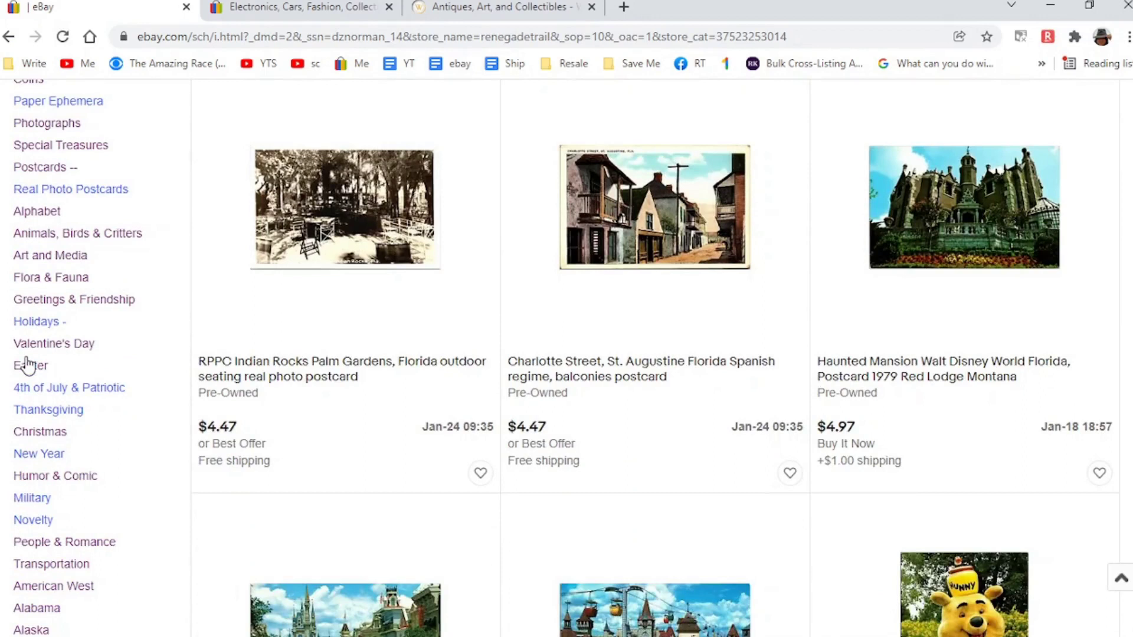
scroll(28, 366, "down", 2)
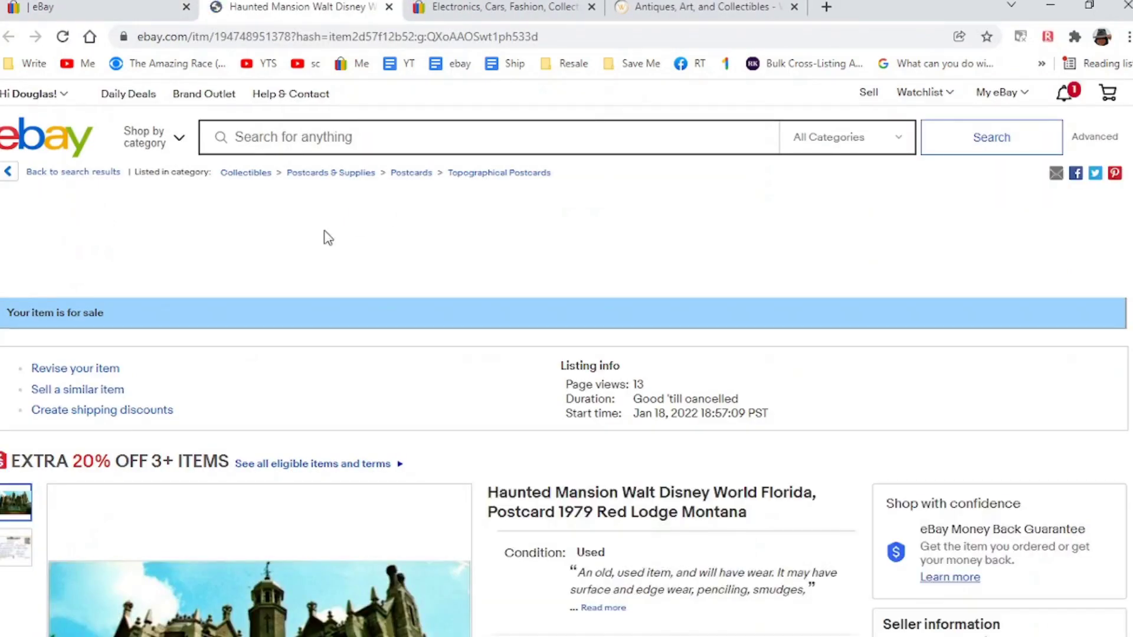
scroll(324, 234, "down", 1)
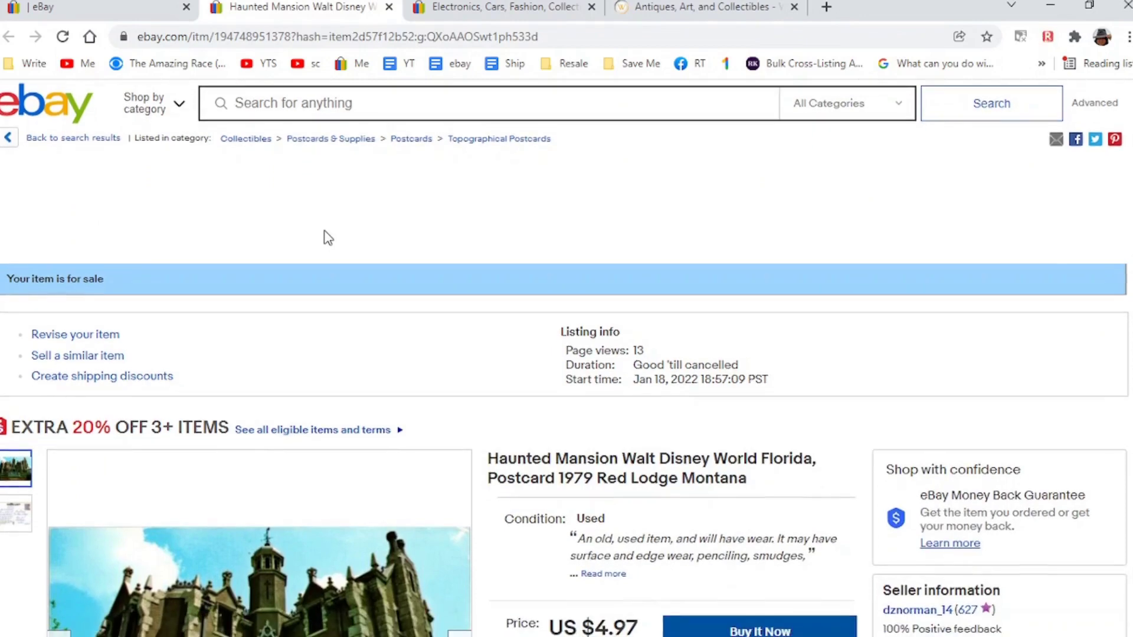
left_click(59, 356)
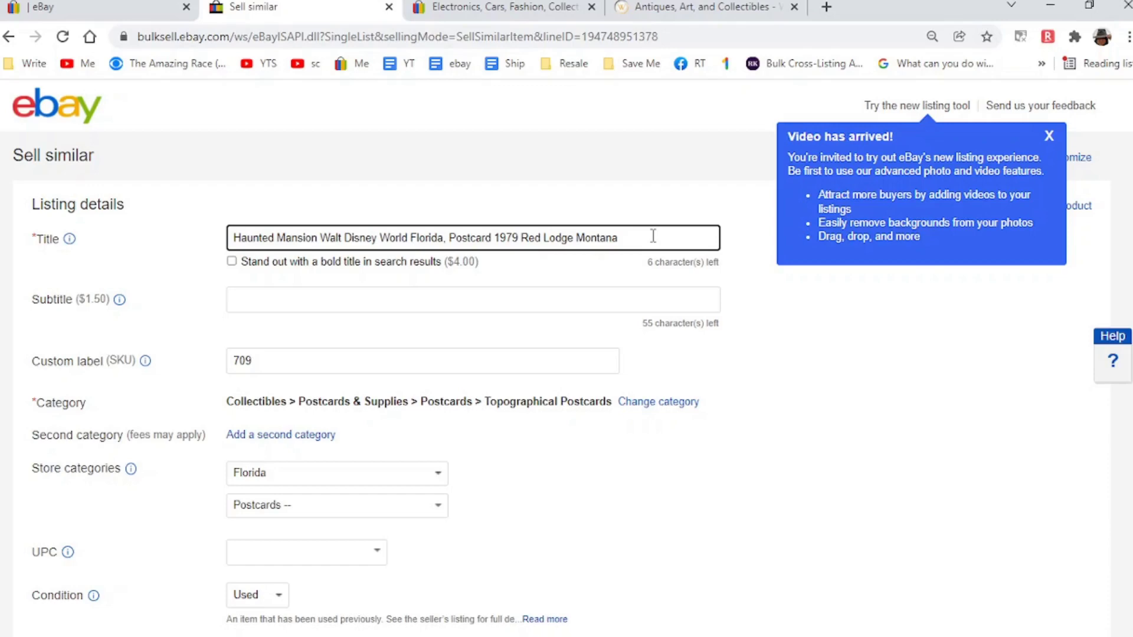
Step: Retitle the listing 'RPPC Spotted Moray Ell Marine Studios Marineland Florida, Postcard', copy it, and go to eBay home
key("BackSpace")
key("BackSpace")
key("BackSpace")
key("BackSpace")
key("BackSpace")
key("BackSpace")
key("BackSpace")
key("BackSpace")
key("BackSpace")
key("BackSpace")
key("BackSpace")
key("BackSpace")
key("BackSpace")
key("BackSpace")
key("BackSpace")
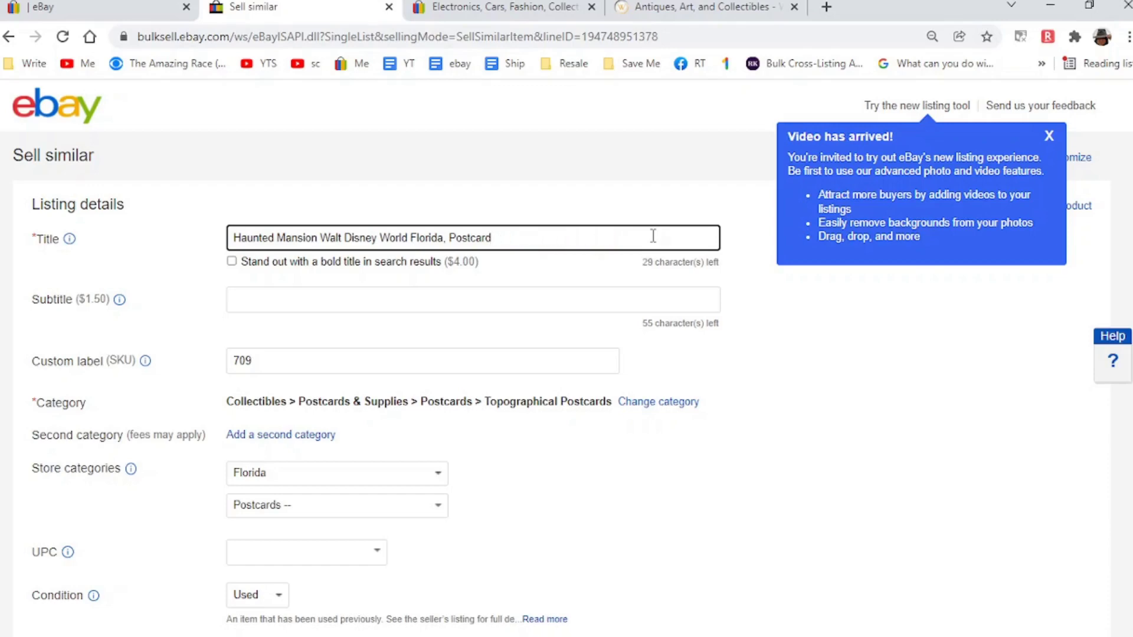
key("Delete")
key("Delete")
key("Delete")
key("Delete")
key("Delete")
key("Delete")
key("Delete")
key("Delete")
key("Delete")
key("Delete")
key("Delete")
key("Delete")
key("Delete")
key("Delete")
key("Delete")
key("Delete")
key("Delete")
key("Delete")
key("Delete")
key("Delete")
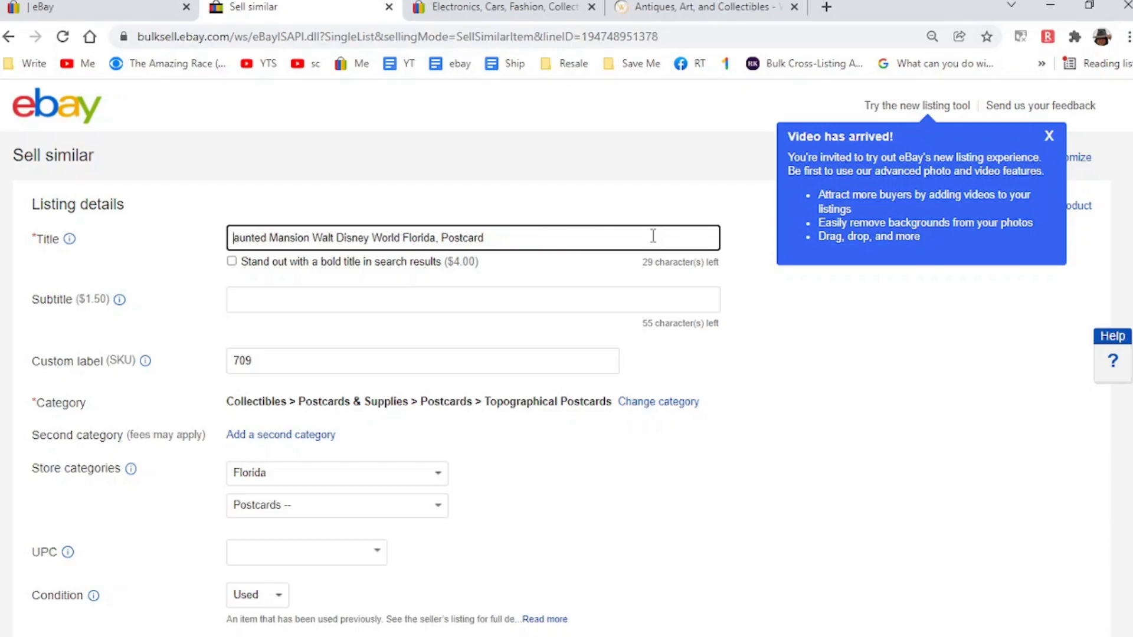
key("Delete")
key("Delete")
key("Delete")
key("Delete")
key("Delete")
key("Delete")
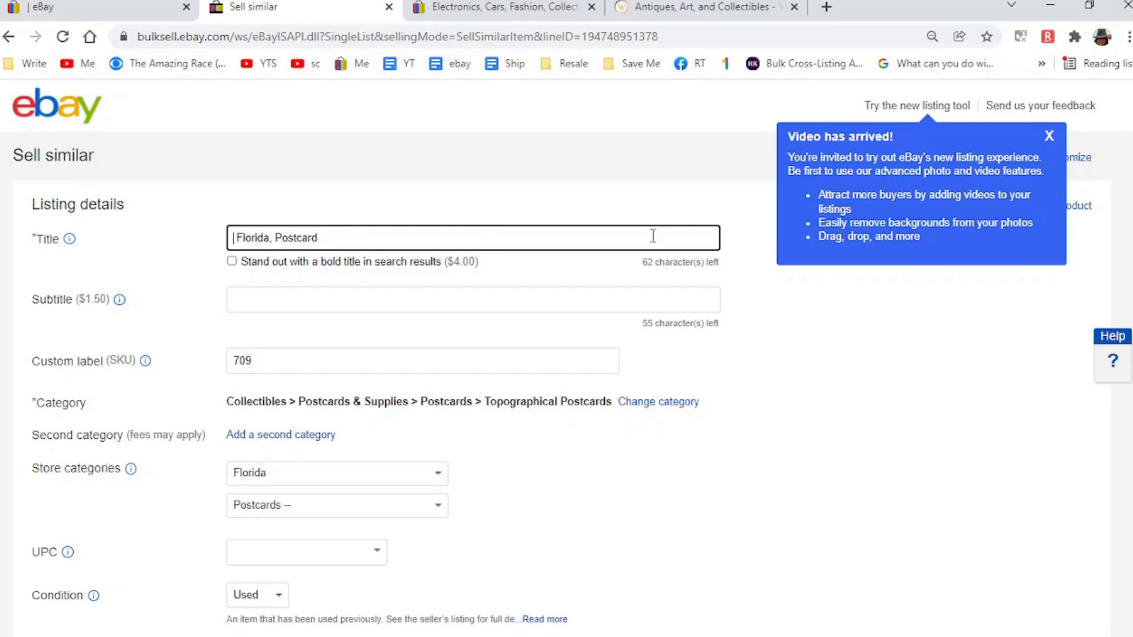
type("RPPC")
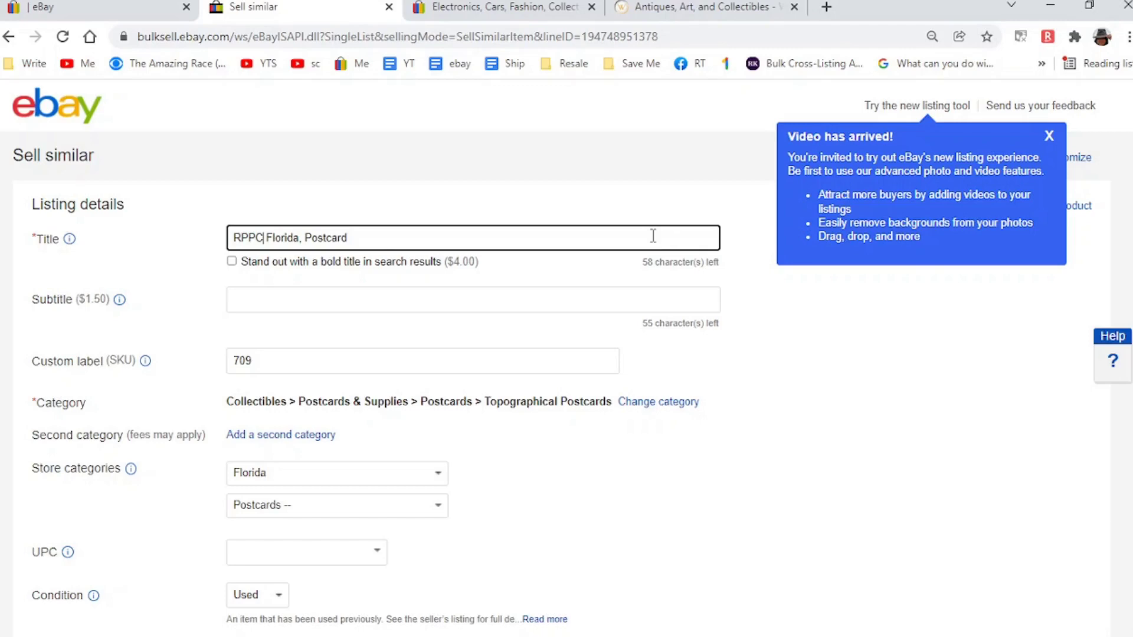
type(" Spotted")
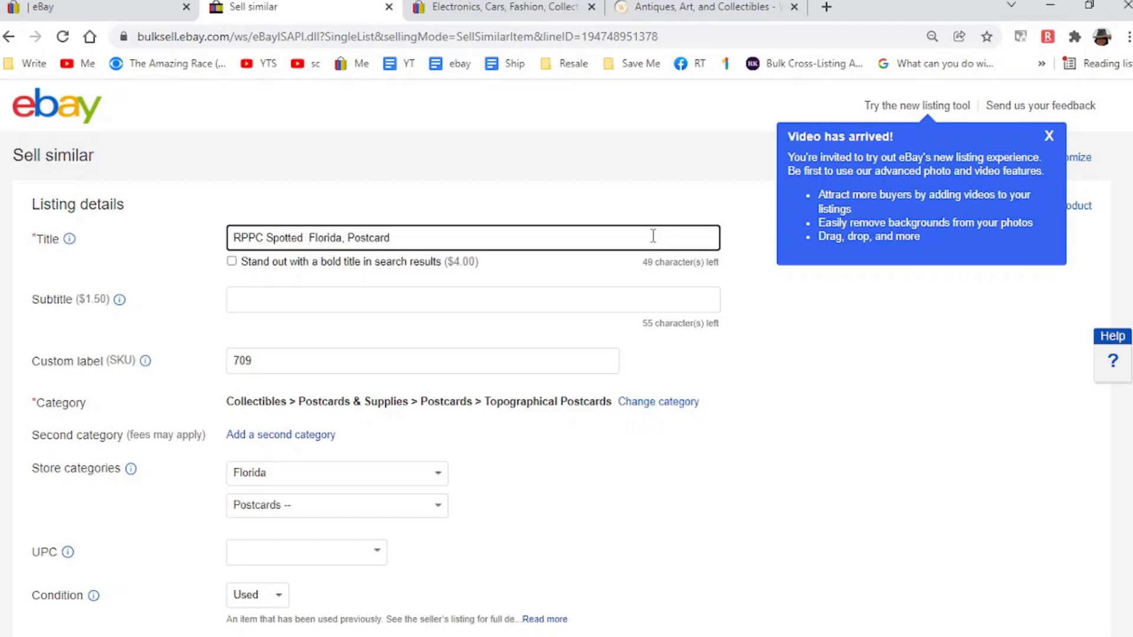
type(" Moray El")
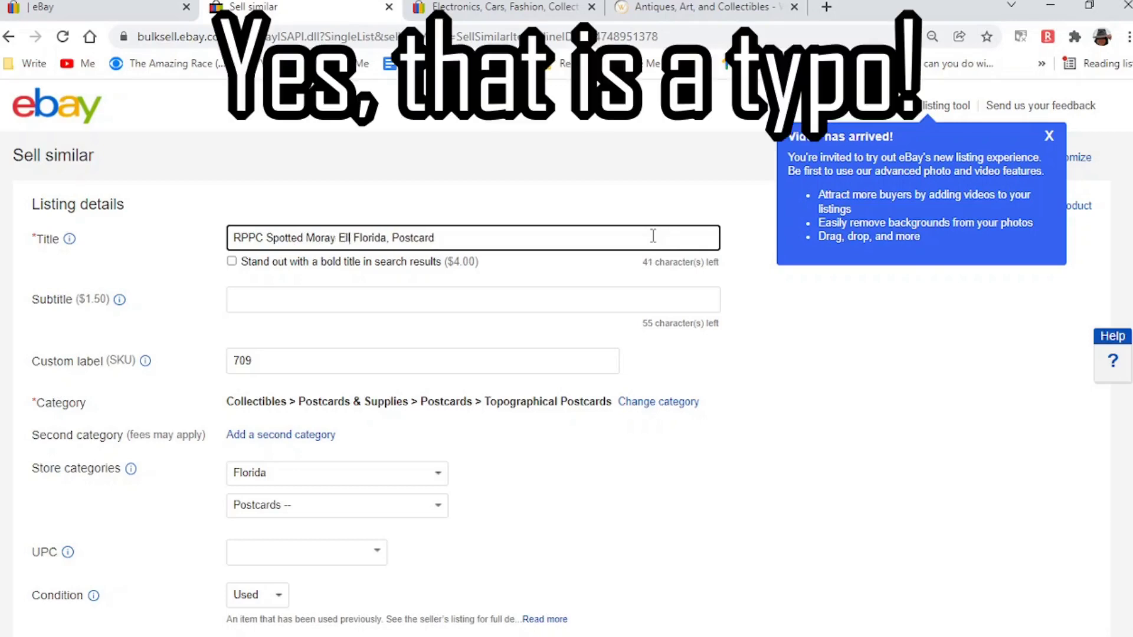
type("l Marine Stu")
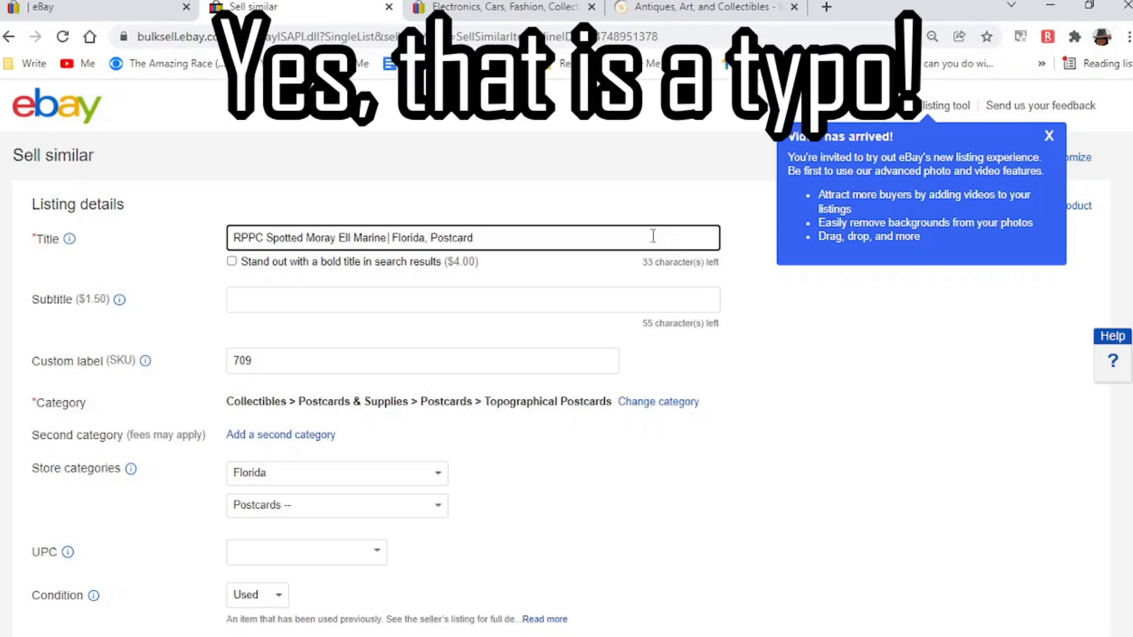
type("dios")
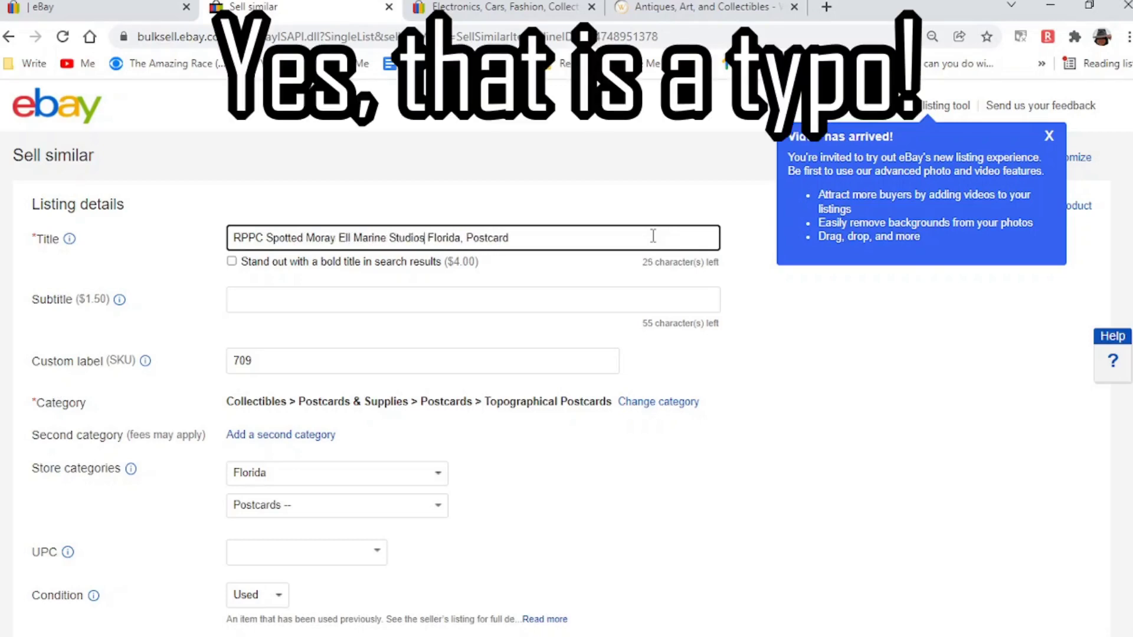
type(" Marineland")
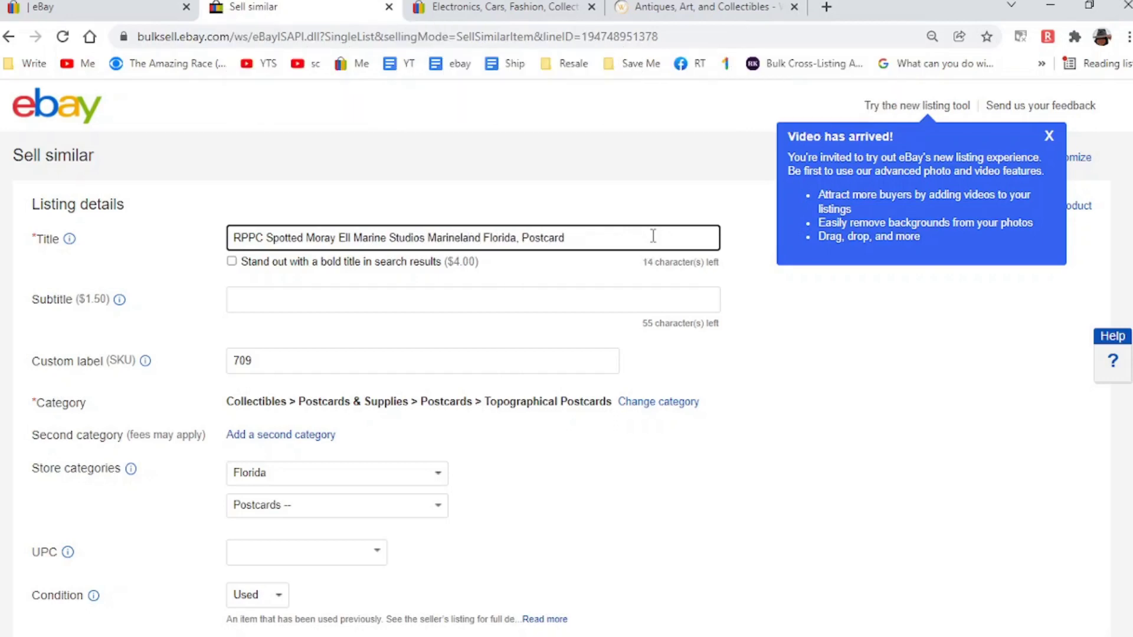
key("ctrl+a")
key("ctrl+c")
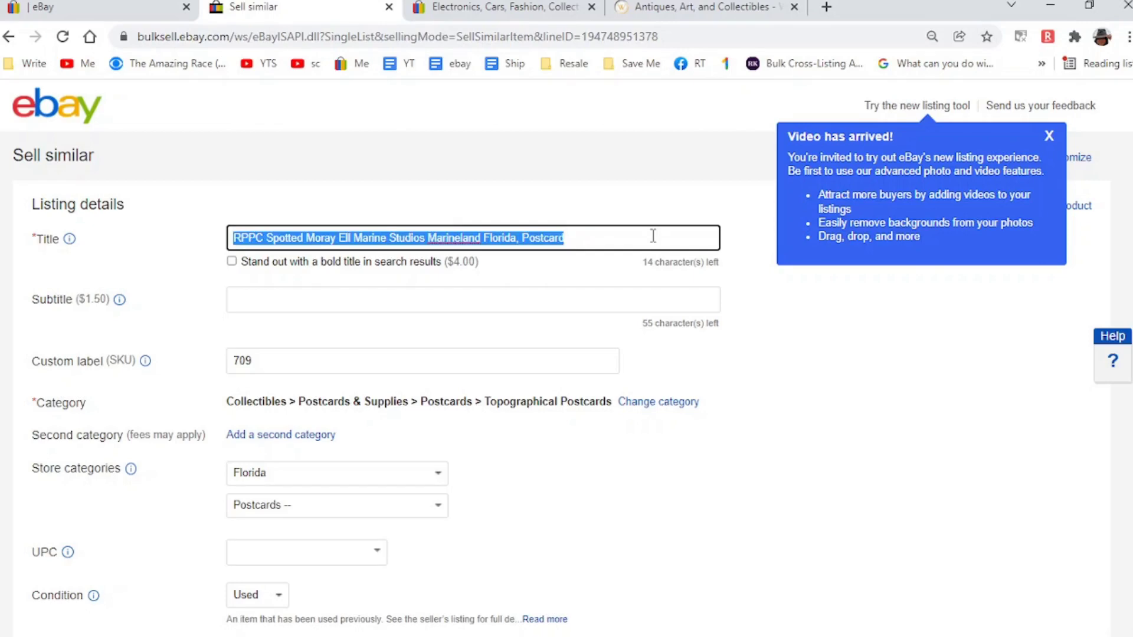
key("ctrl+Tab")
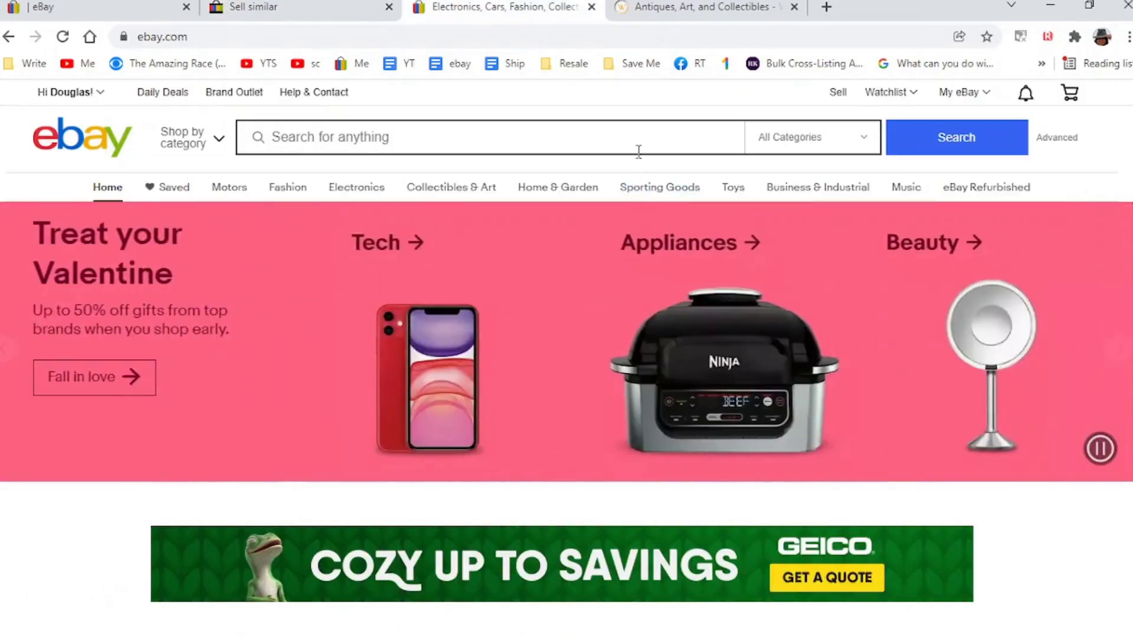
Step: Search eBay for the copied moray eel postcard title and browse the results
left_click(638, 142)
key("ctrl+v")
key("Return")
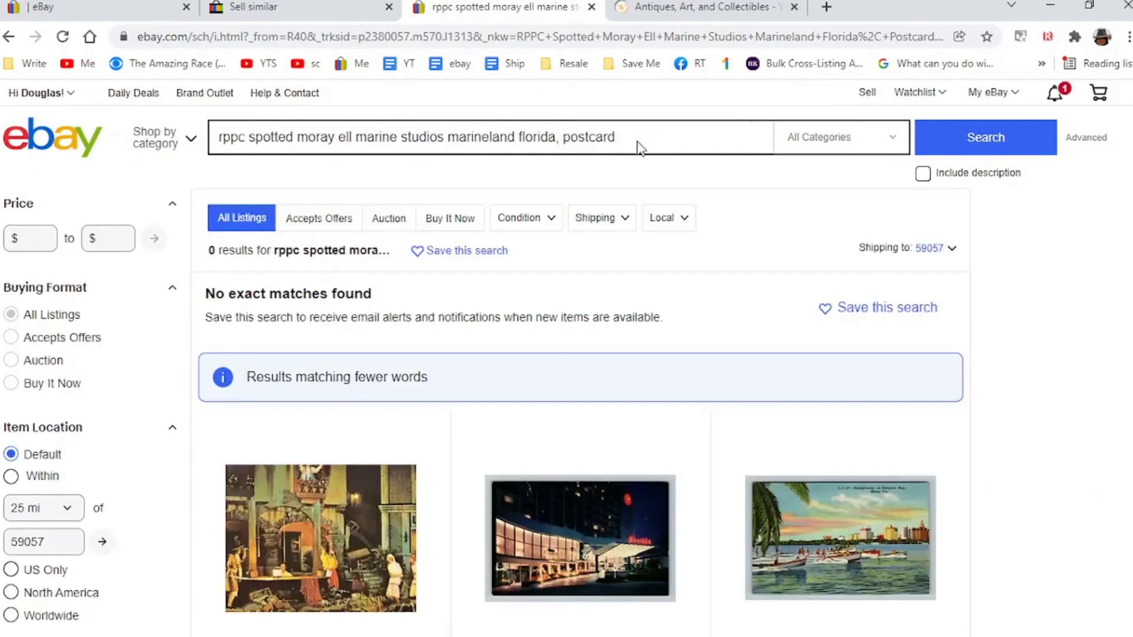
scroll(637, 146, "down", 8)
scroll(641, 148, "down", 8)
scroll(640, 149, "down", 20)
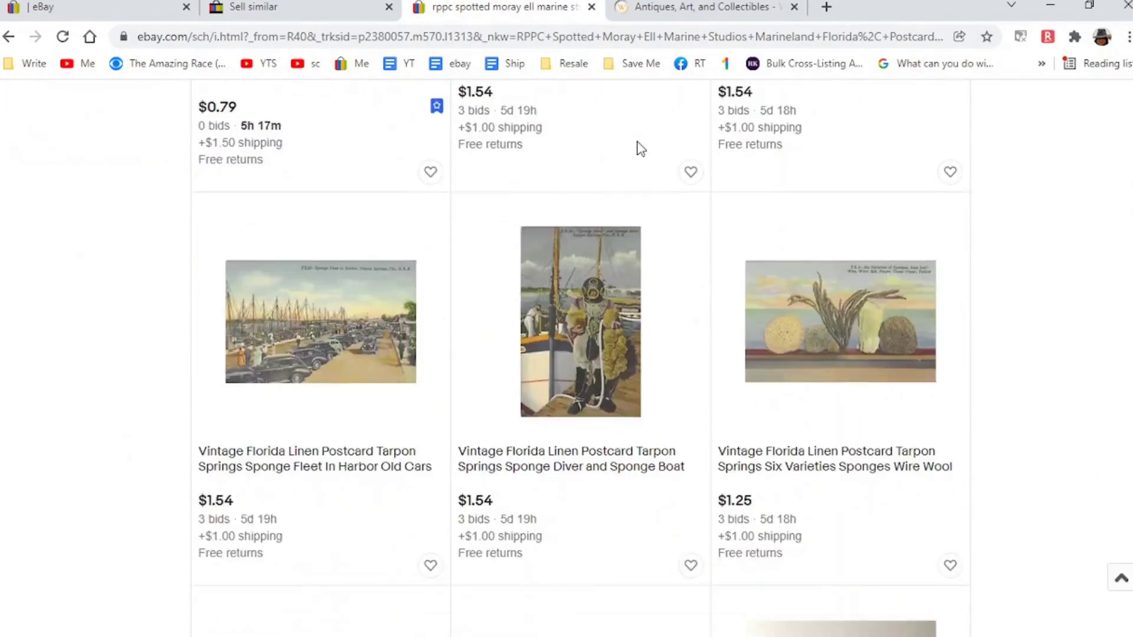
scroll(640, 149, "down", 20)
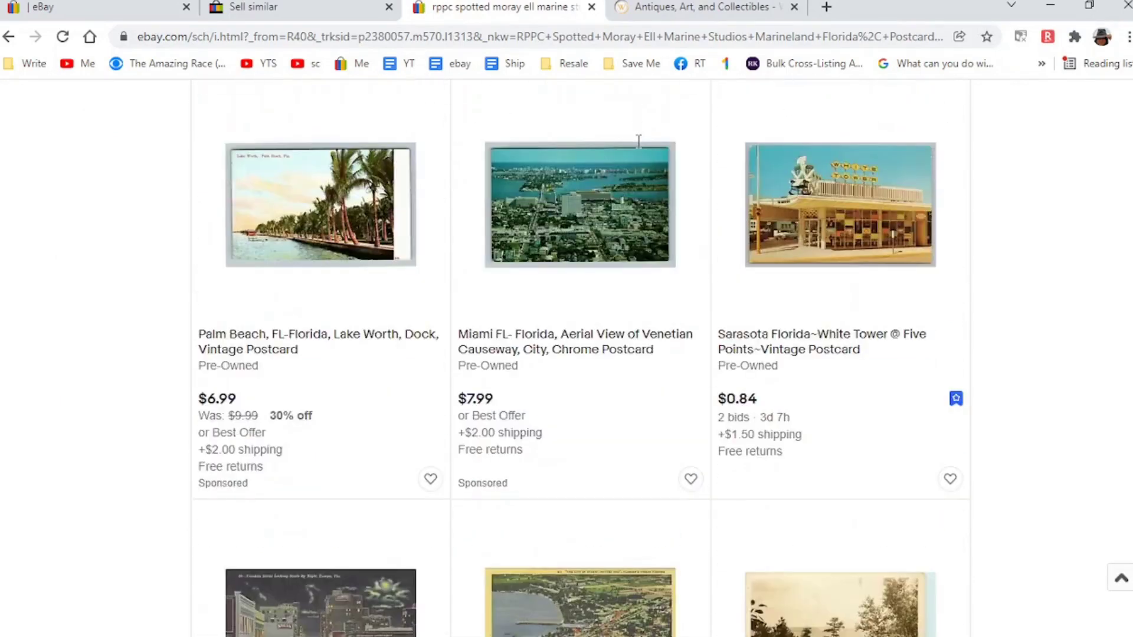
scroll(638, 141, "down", 20)
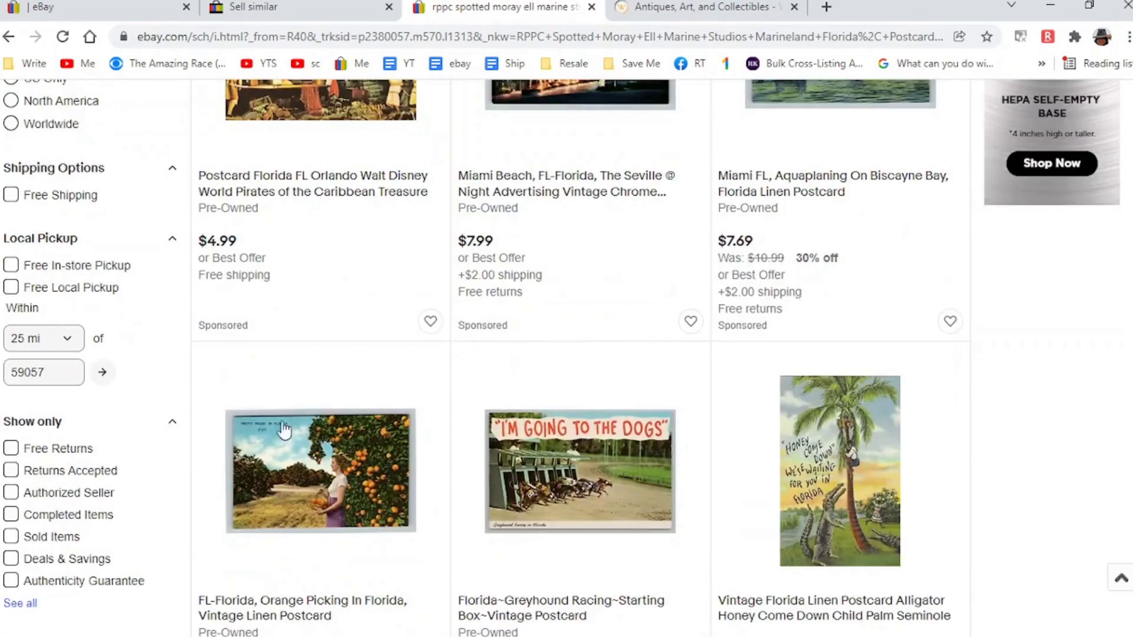
Step: Filter the results to Sold Items and review the sold prices
left_click(50, 543)
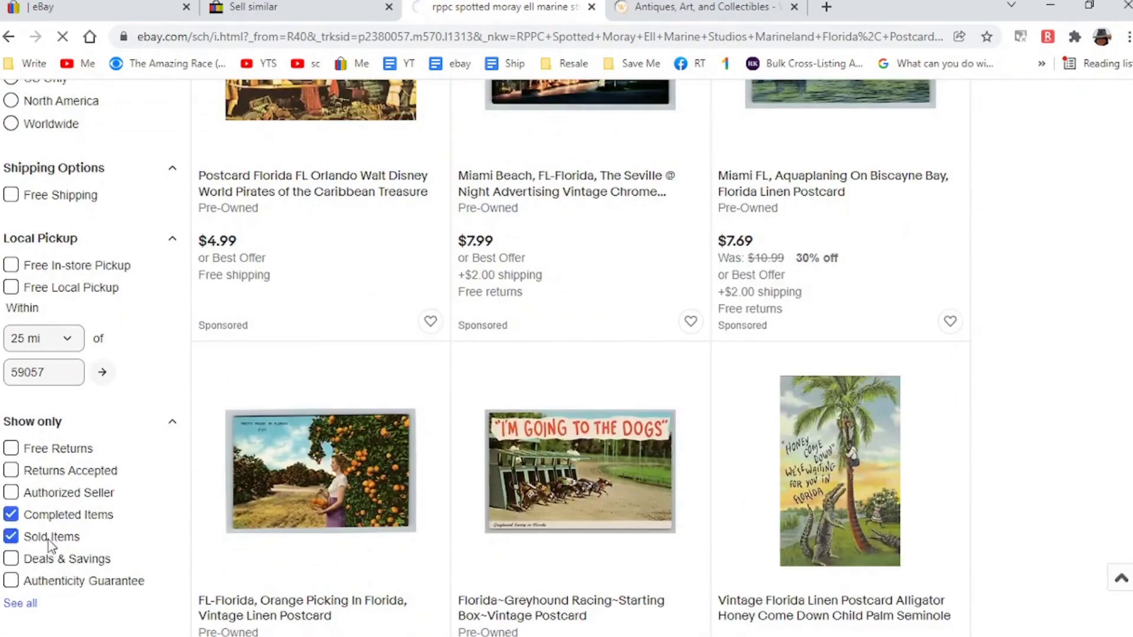
scroll(51, 546, "down", 5)
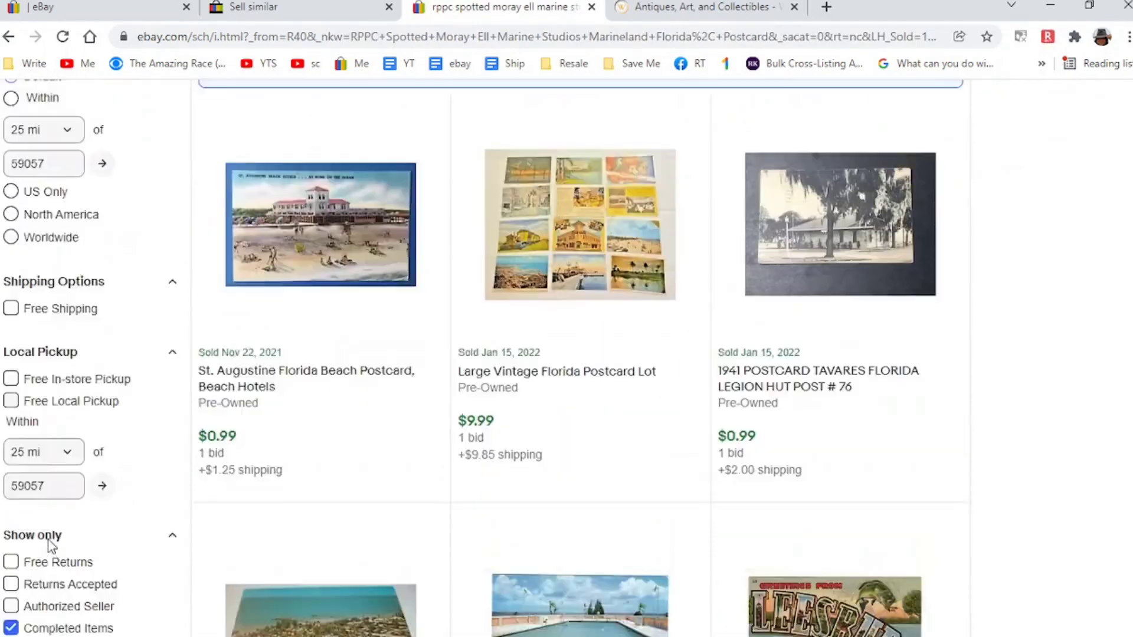
scroll(49, 542, "down", 20)
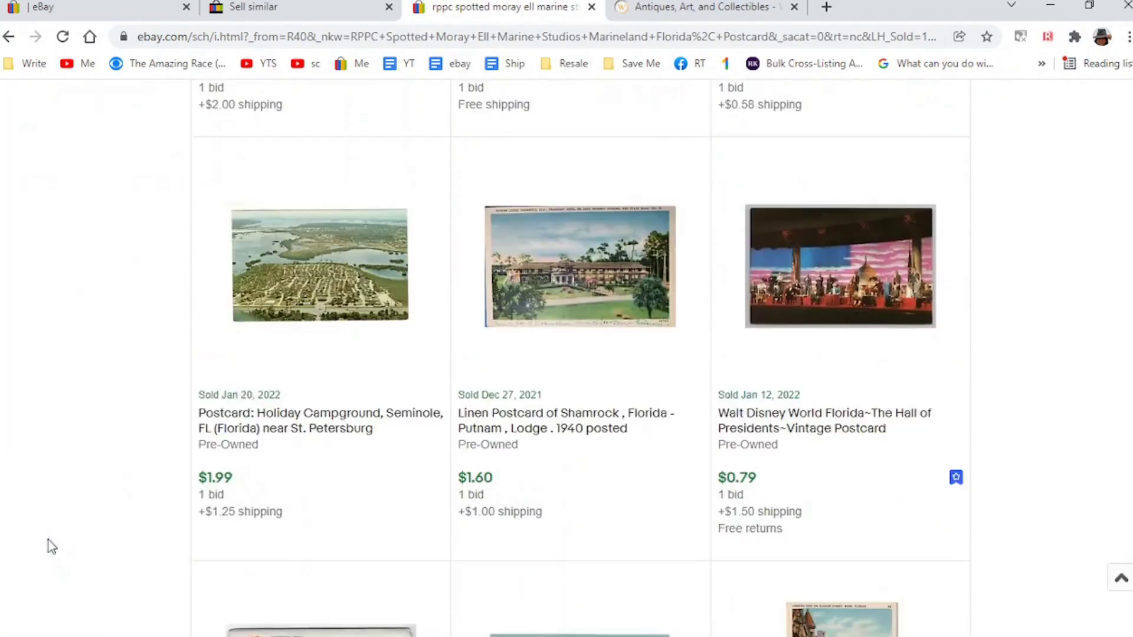
scroll(49, 543, "down", 20)
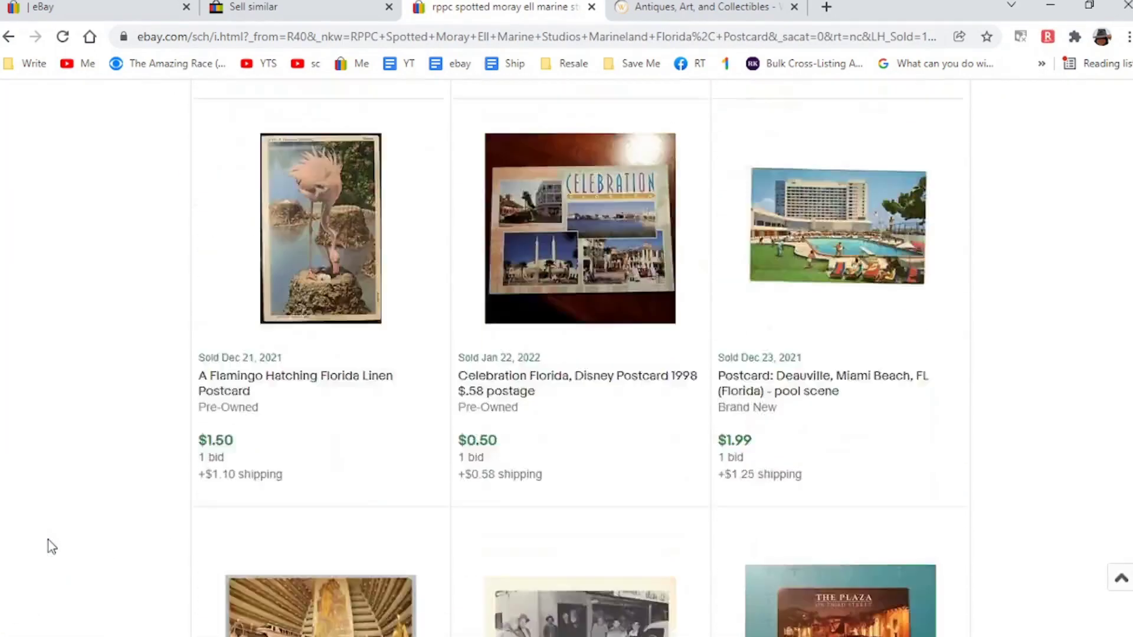
scroll(51, 547, "down", 13)
Step: Search WorthPoint's price guide for the pasted postcard title with Marineland removed
key("ctrl+Tab")
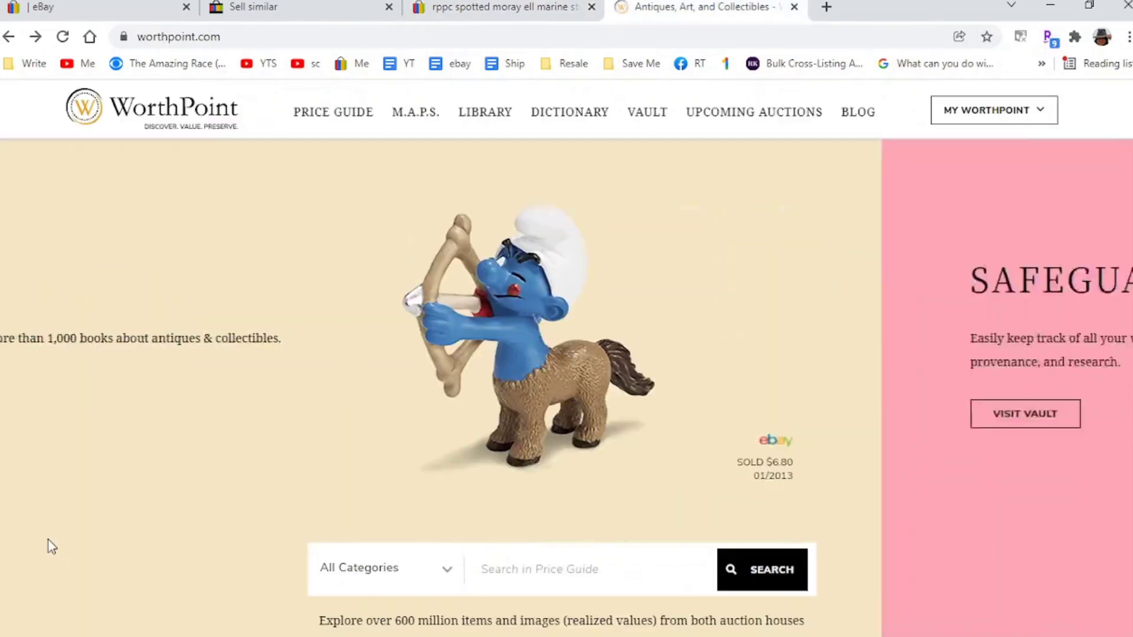
left_click(483, 560)
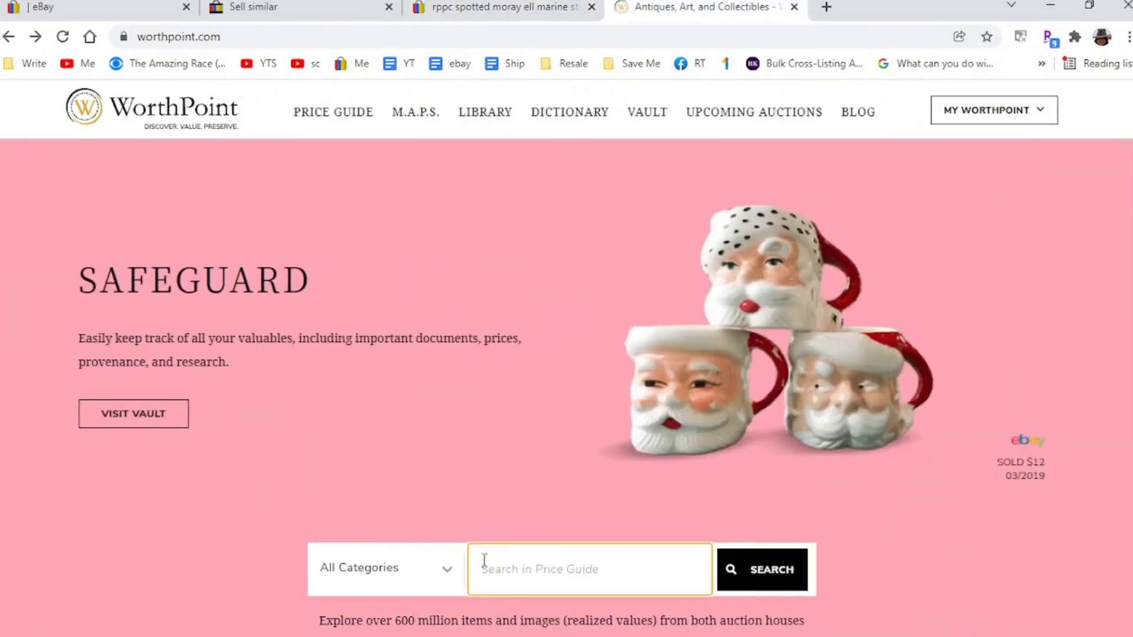
key("ctrl+v")
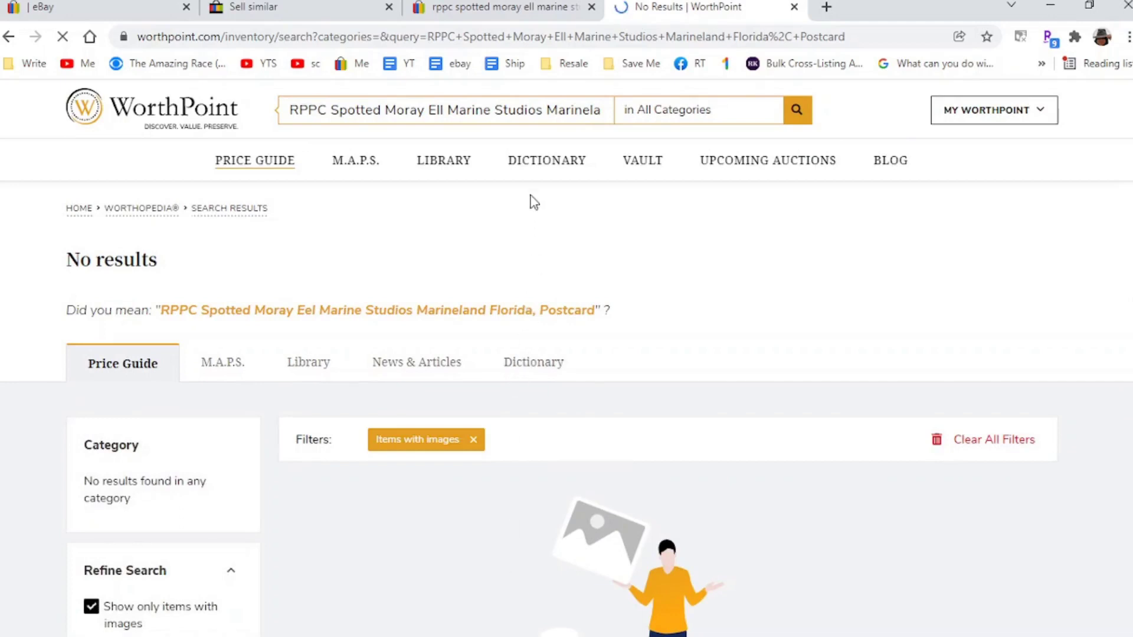
left_click(551, 112)
key("Delete")
key("Delete")
key("Delete")
key("Delete")
key("Delete")
key("Delete")
key("Delete")
key("Delete")
key("Delete")
key("Delete")
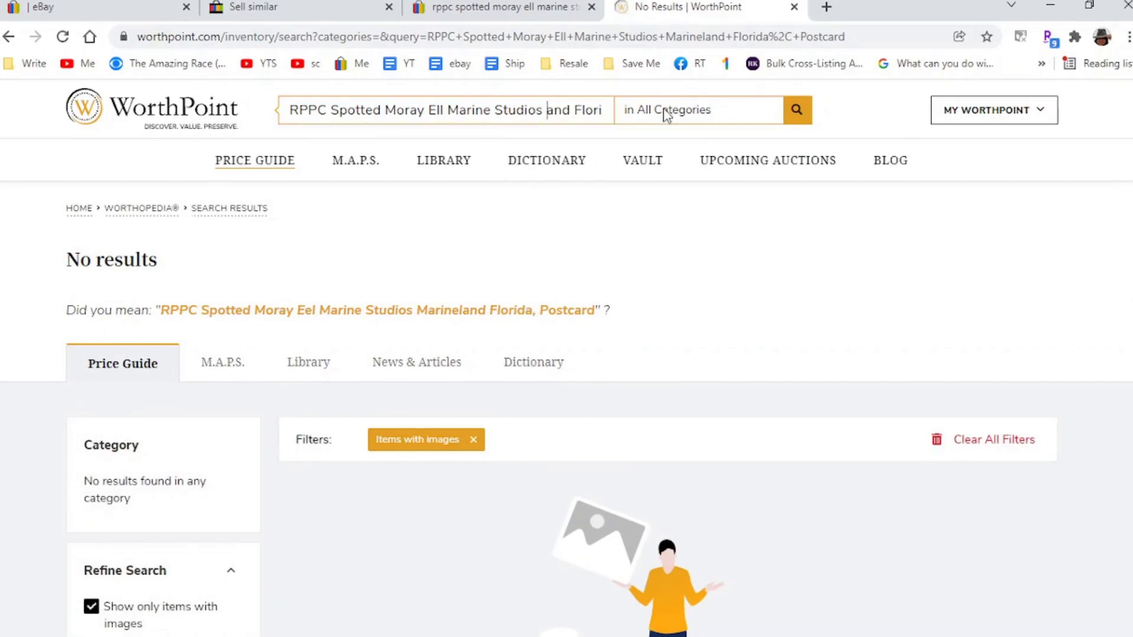
key("Delete")
key("Return")
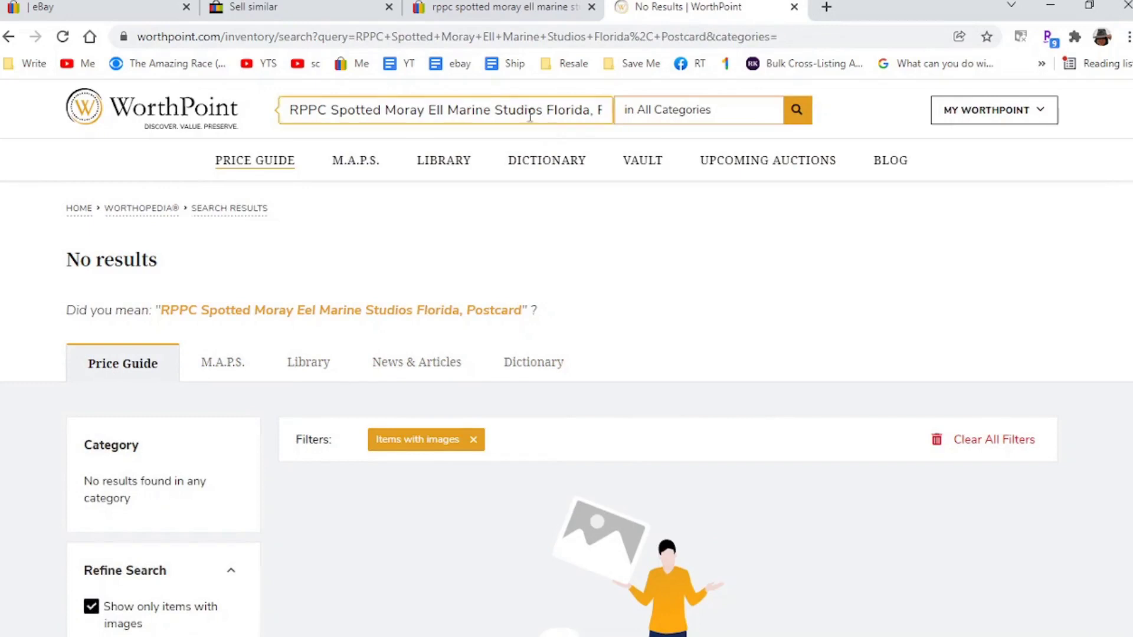
Step: Correct Ell to Eel and drop Marine Studios from the query, searching again each time
left_click(437, 110)
key("Delete")
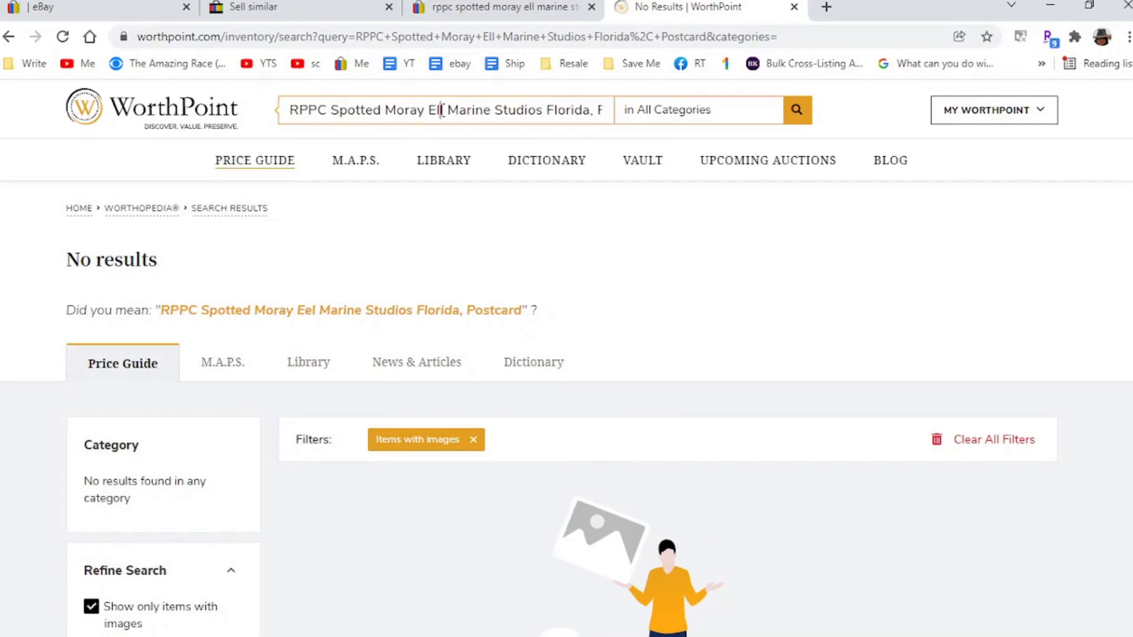
type("e")
key("Return")
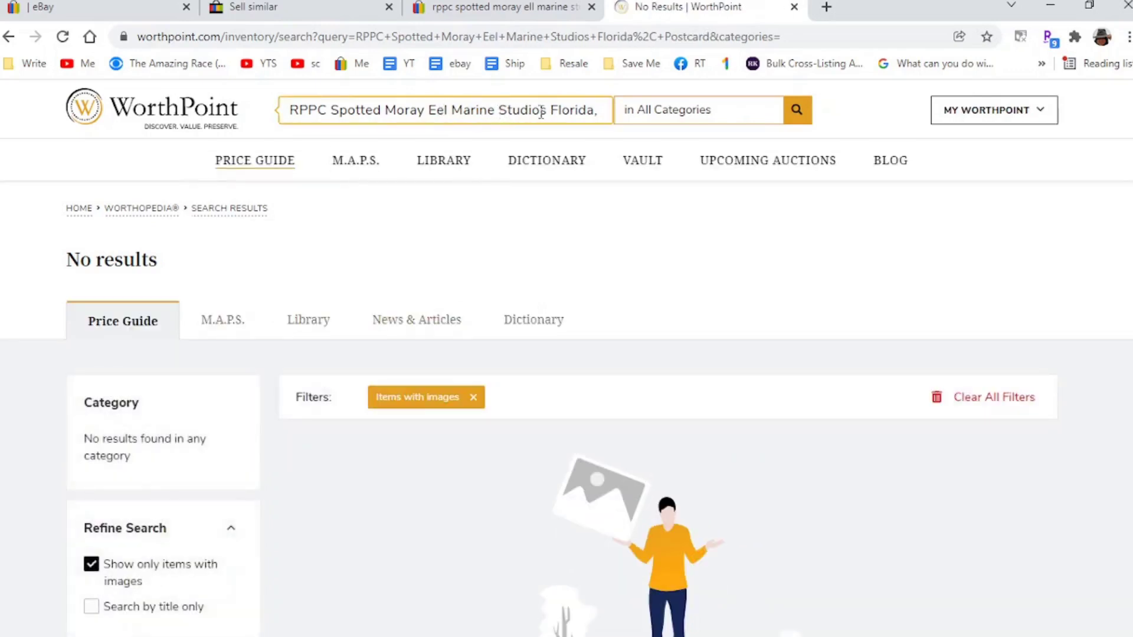
left_click(549, 111)
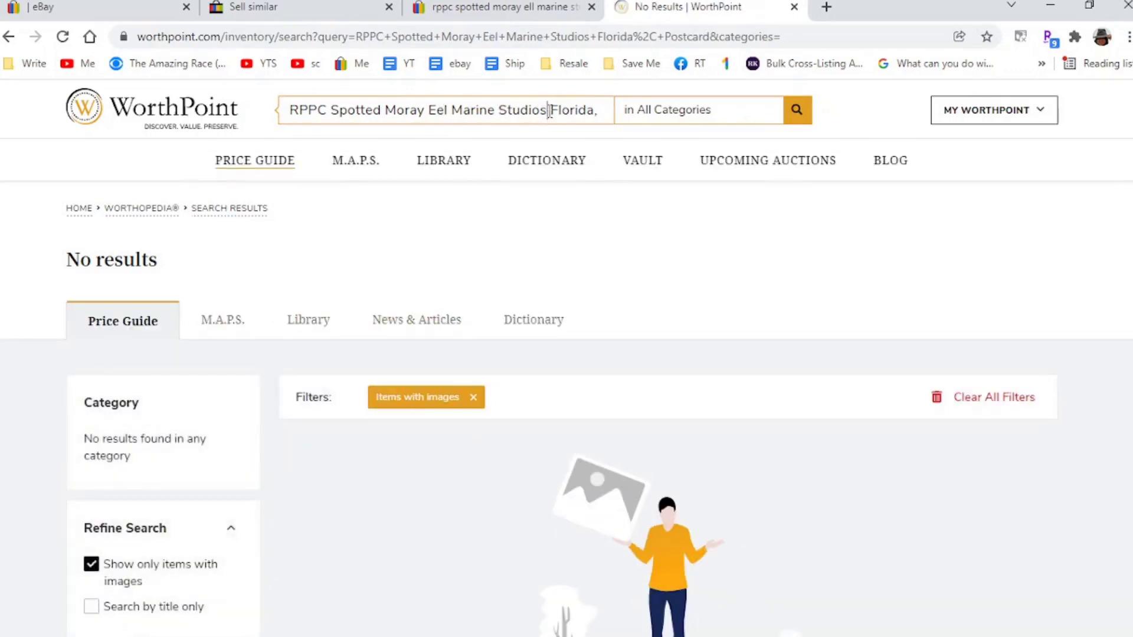
key("BackSpace")
key("BackSpace")
key("BackSpace")
key("BackSpace")
key("BackSpace")
key("BackSpace")
key("BackSpace")
key("BackSpace")
key("BackSpace")
key("BackSpace")
key("BackSpace")
key("BackSpace")
key("BackSpace")
key("BackSpace")
key("BackSpace")
key("Return")
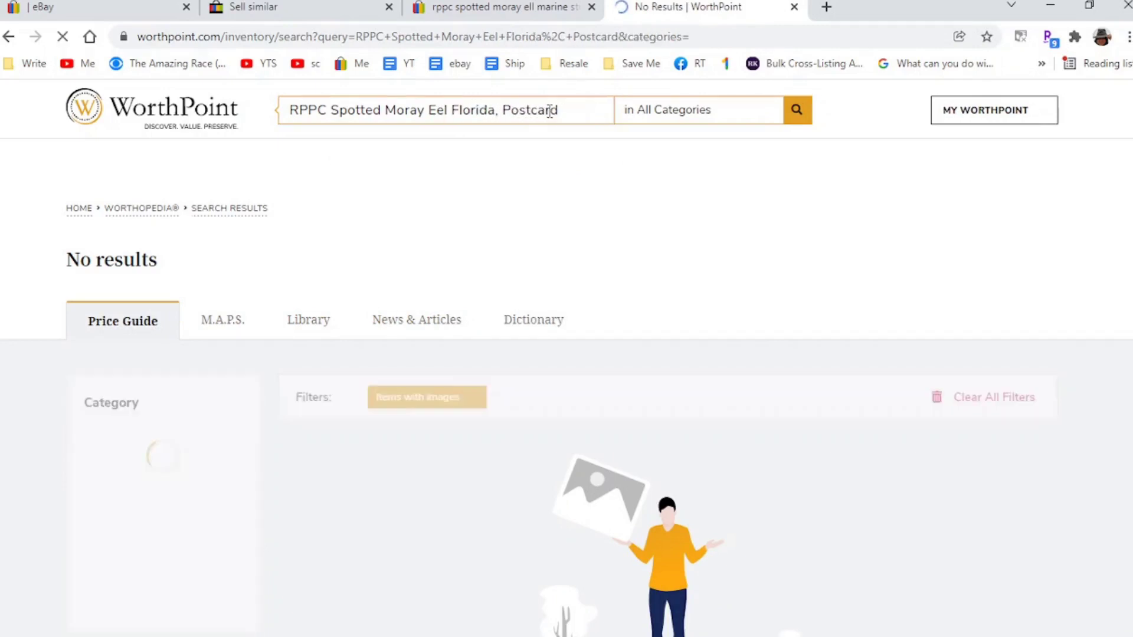
Step: Remove RPPC and Spotted to search 'Moray Eel Florida, Postcard' and open the green moray eel result
left_click(340, 110)
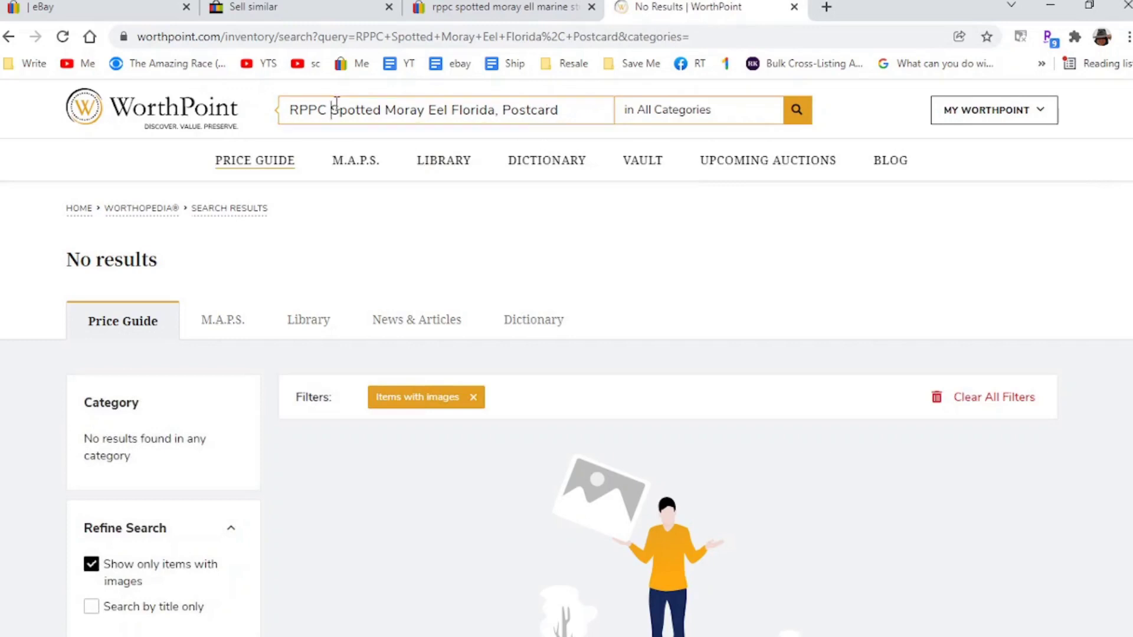
key("BackSpace")
key("BackSpace")
key("BackSpace")
key("BackSpace")
key("BackSpace")
key("Return")
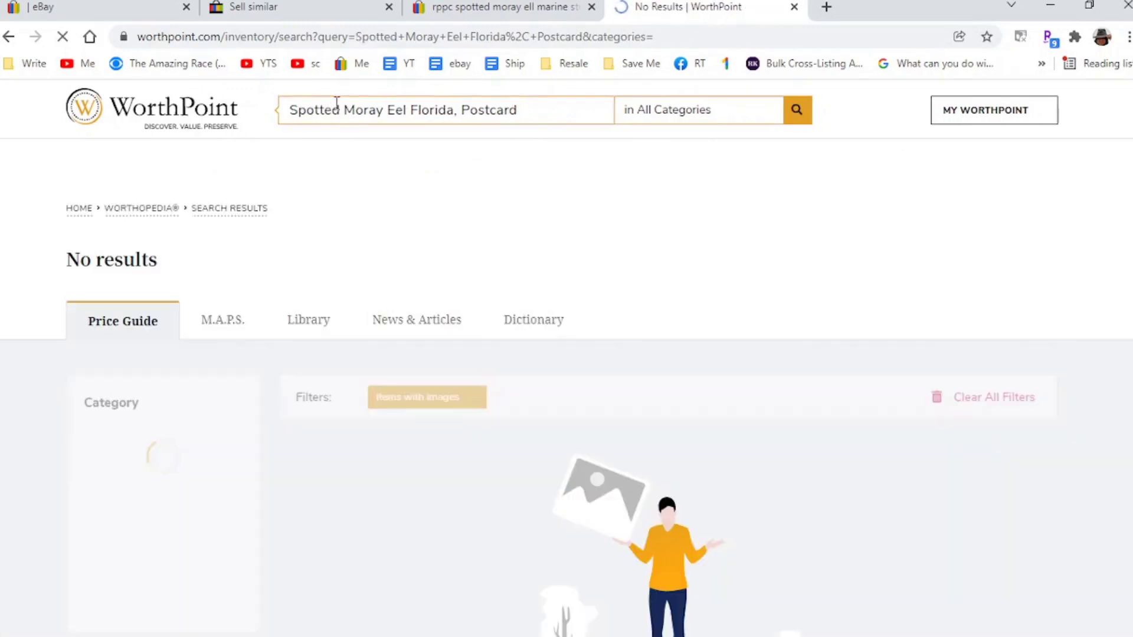
left_click(341, 109)
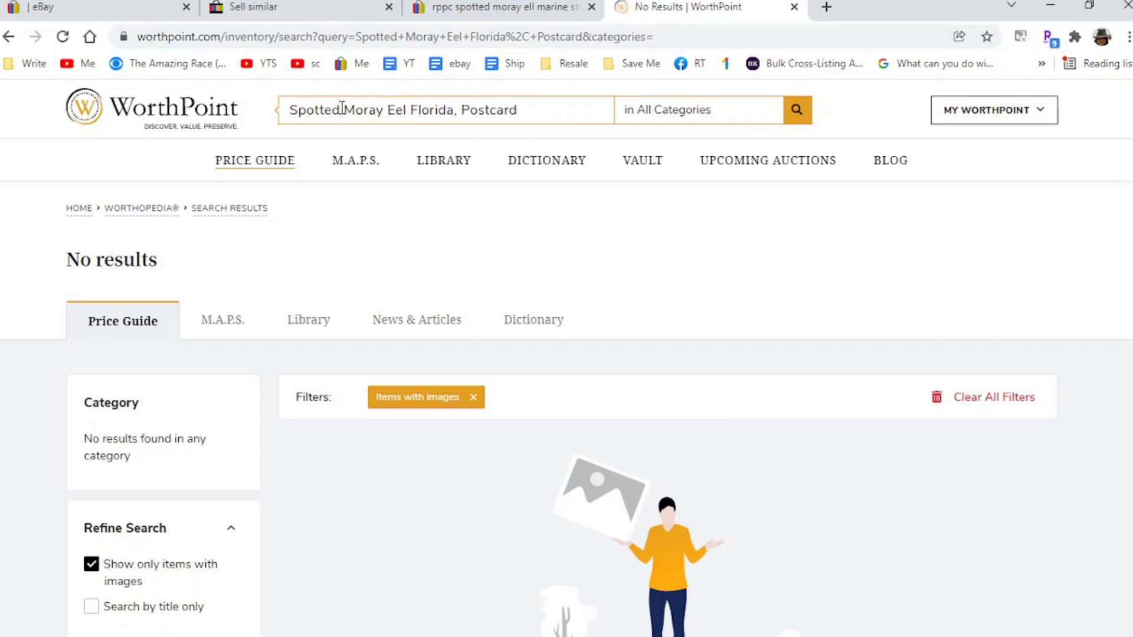
key("BackSpace")
key("BackSpace")
key("BackSpace")
key("BackSpace")
key("BackSpace")
key("BackSpace")
key("BackSpace")
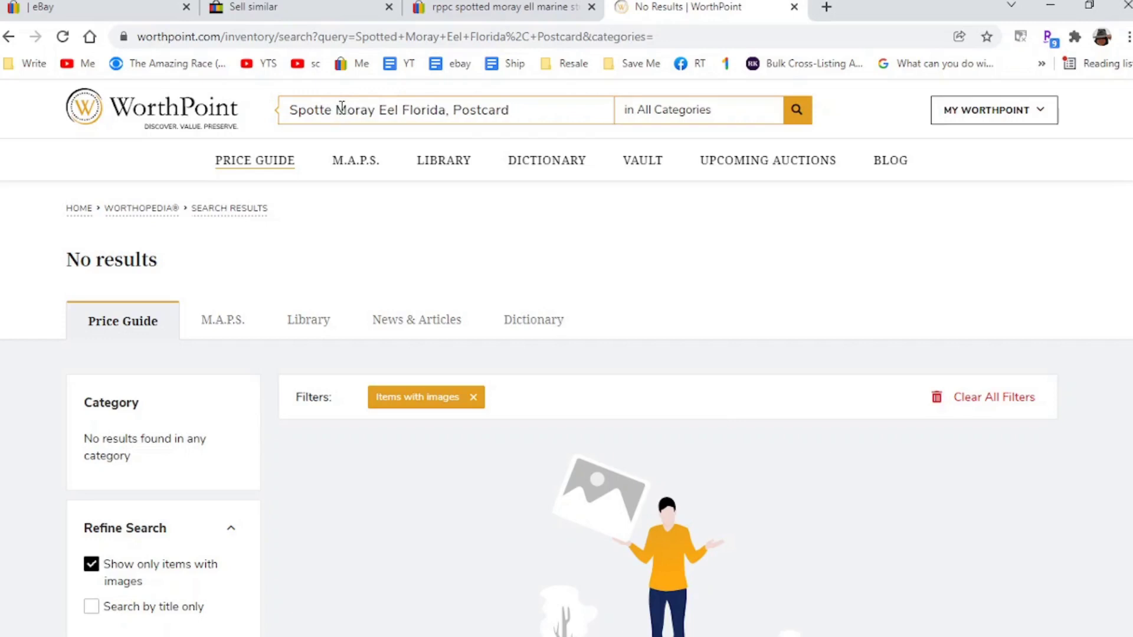
key("BackSpace")
key("Return")
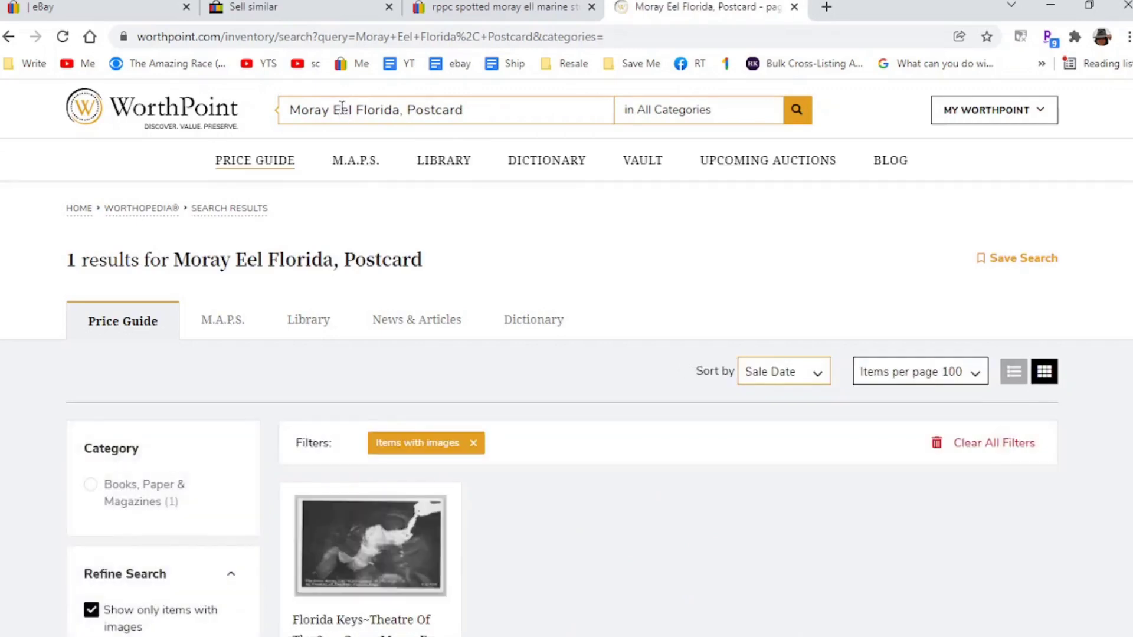
scroll(342, 108, "down", 4)
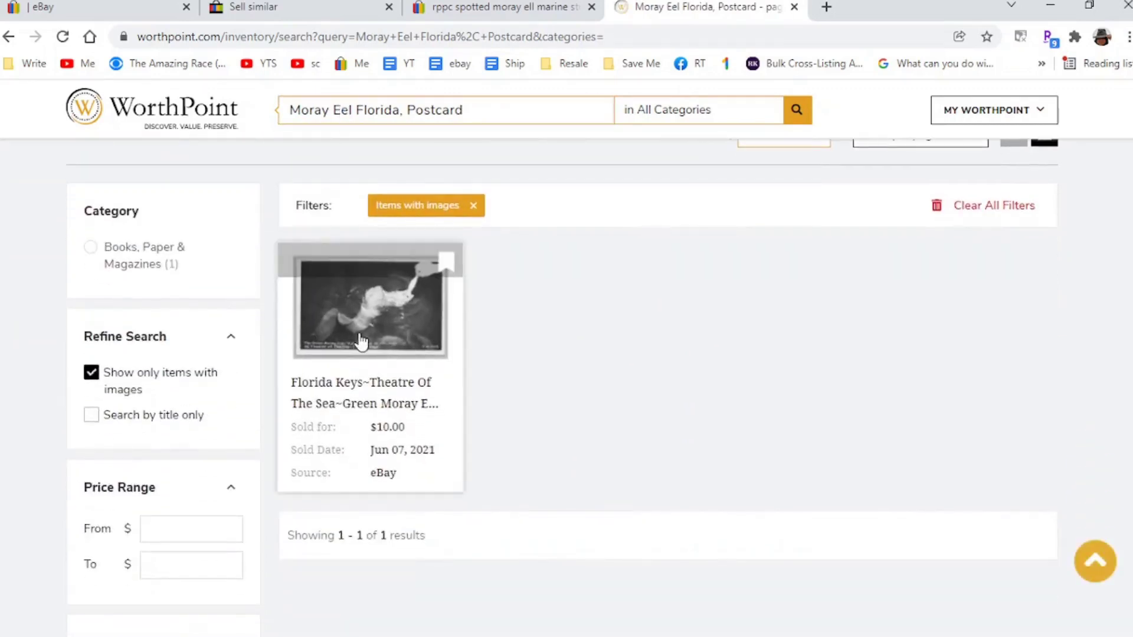
left_click(395, 411)
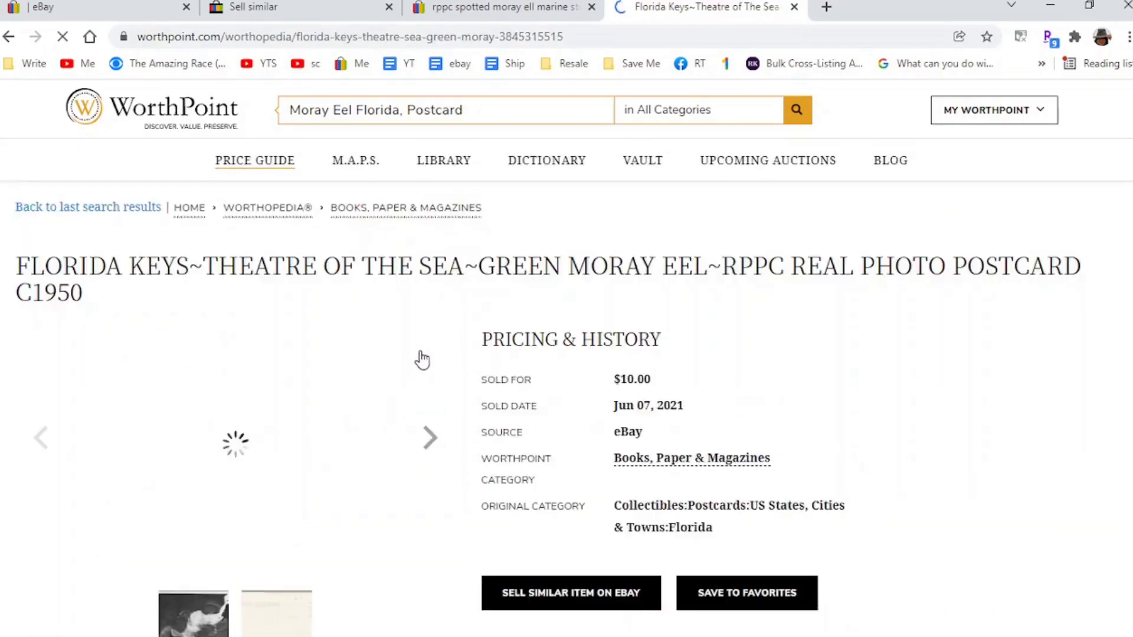
Step: Review the green moray eel postcard's $10.00 sale details, then go back to the Sell similar form
scroll(422, 359, "down", 2)
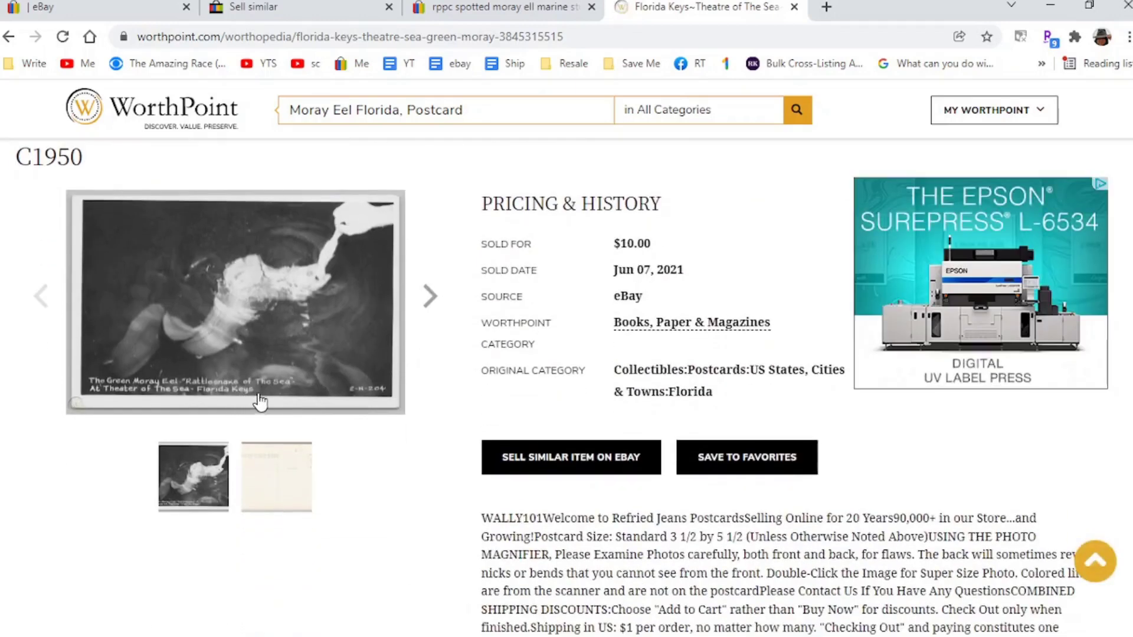
scroll(463, 499, "down", 3)
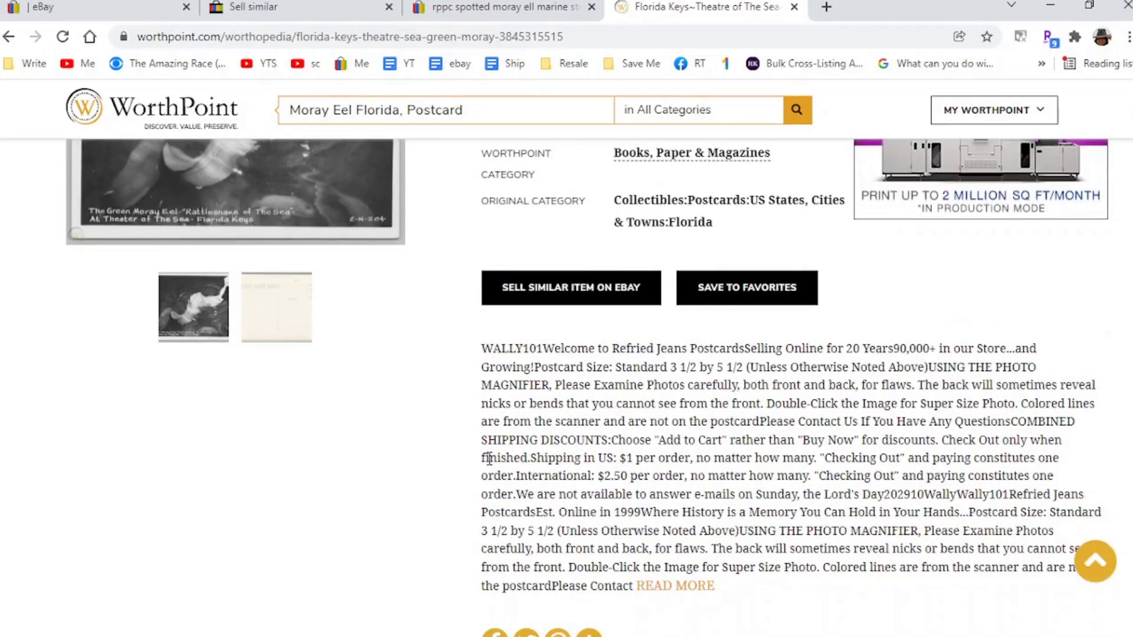
scroll(489, 458, "up", 3)
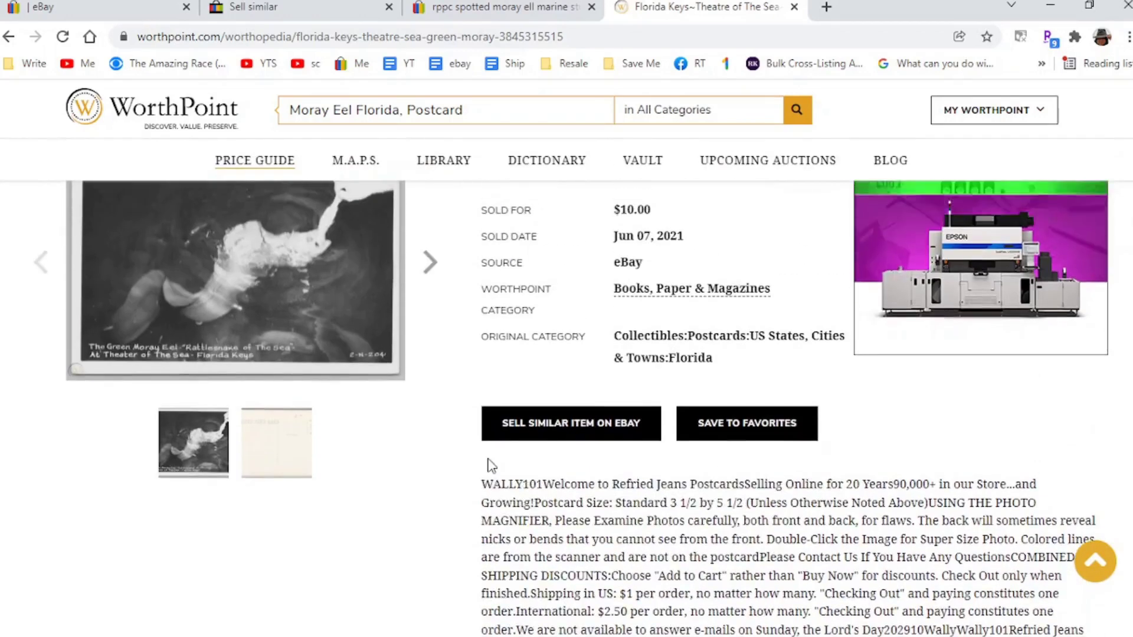
scroll(489, 468, "up", 1)
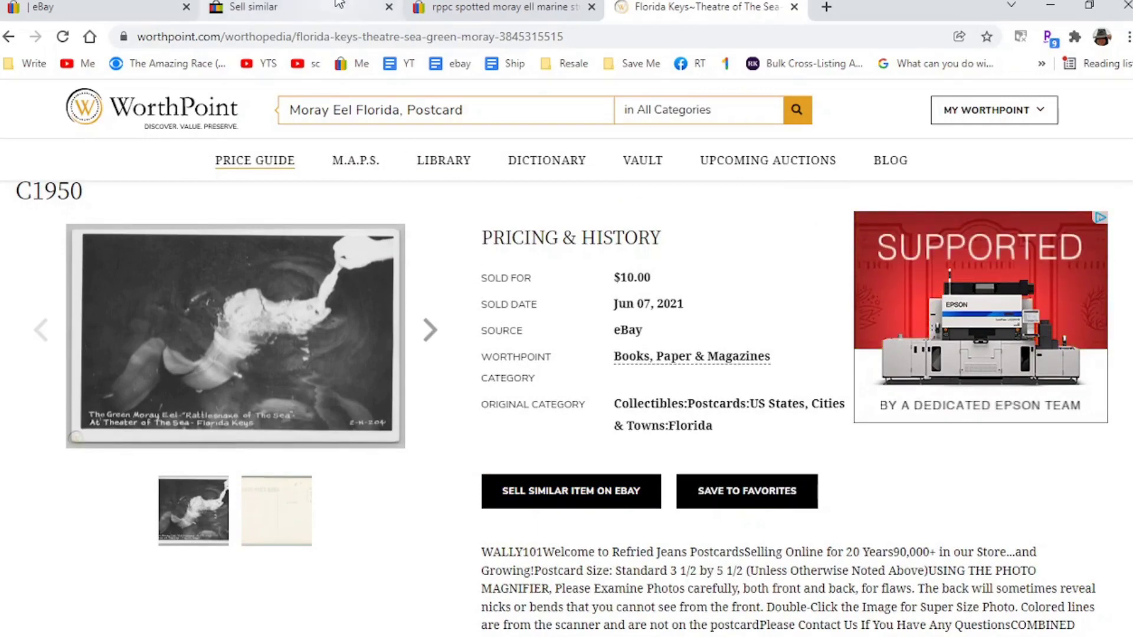
left_click(338, 6)
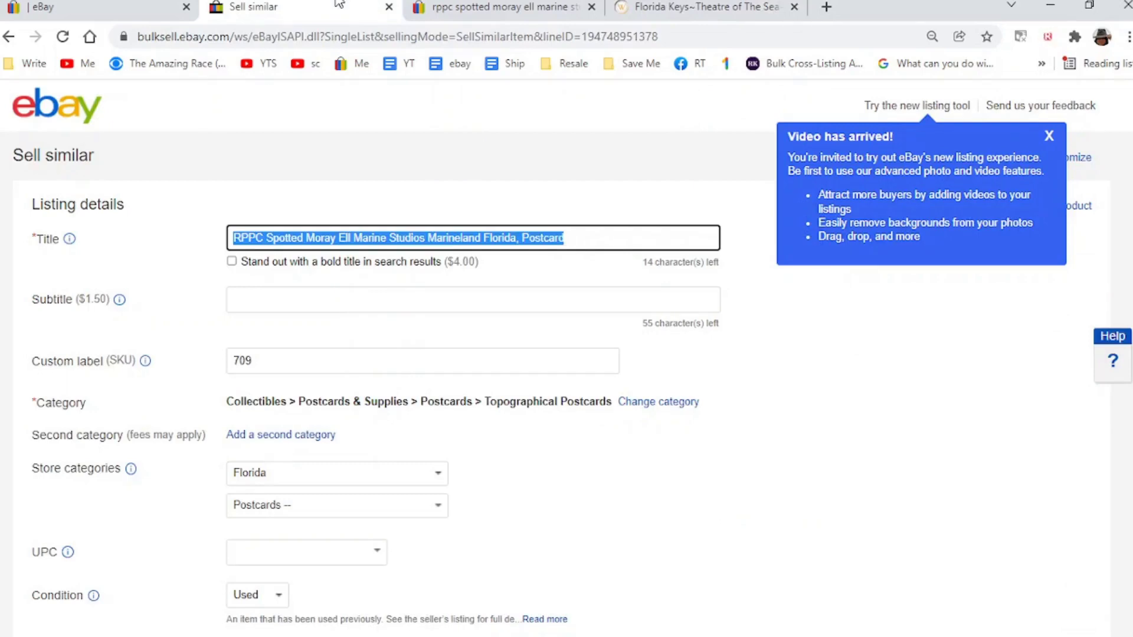
Step: Clear 709 from the Custom label (SKU) field and enter FJ instead
left_click(594, 241)
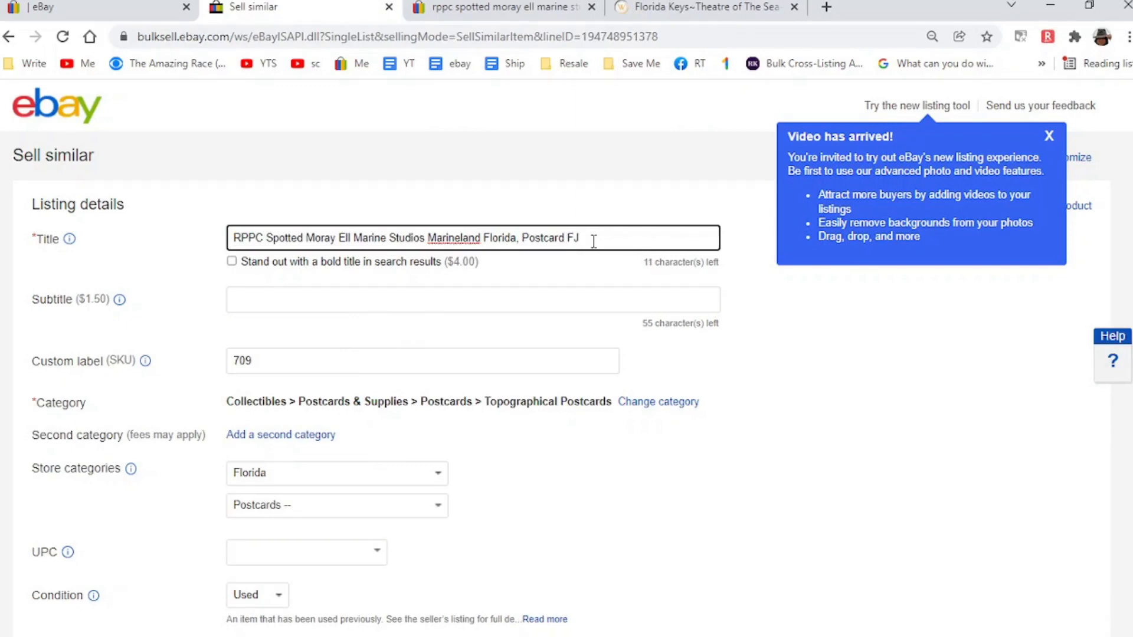
left_click(541, 367)
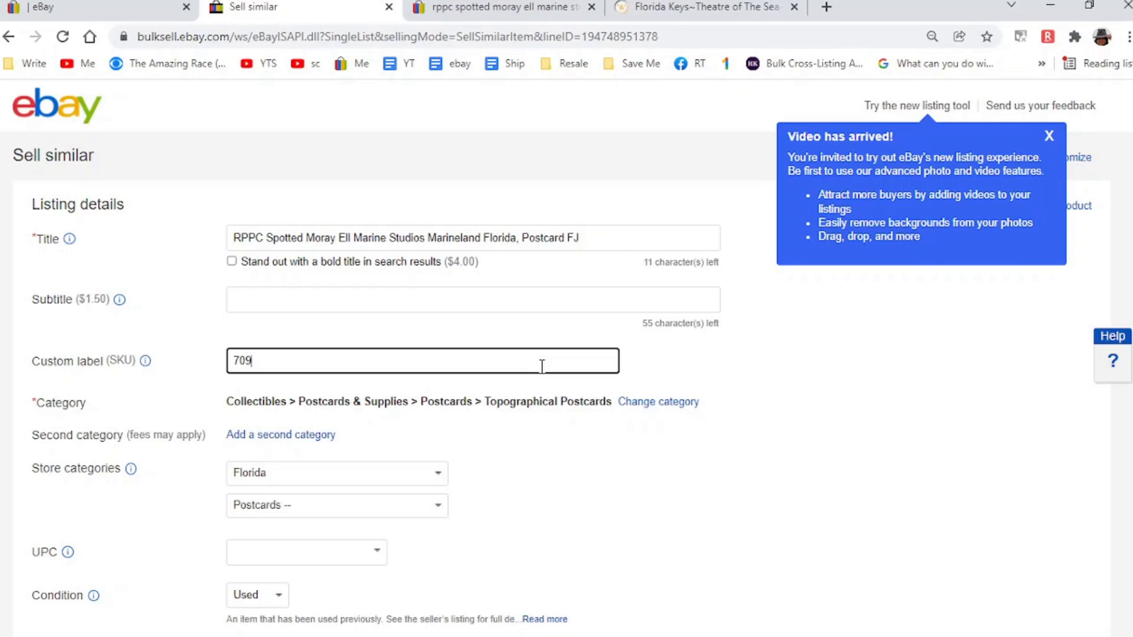
key("BackSpace")
key("BackSpace")
key("BackSpace")
type("FJ")
left_click(507, 485)
Step: Upload the moray eel postcard photos and remove the two old mansion photos
scroll(510, 491, "down", 7)
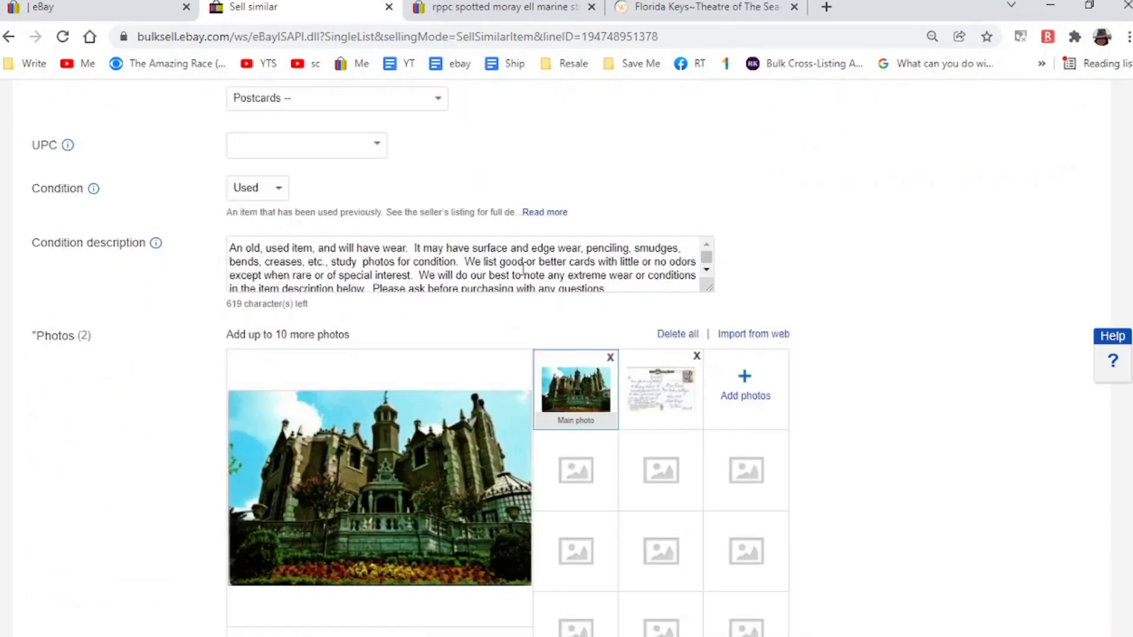
scroll(776, 235, "down", 3)
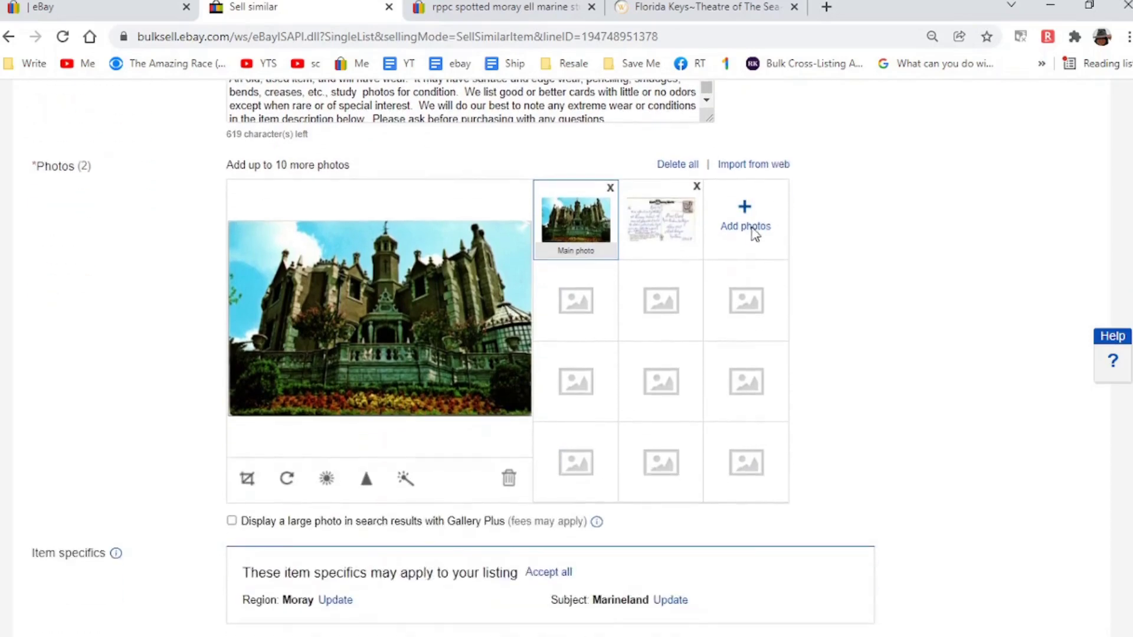
left_click(748, 227)
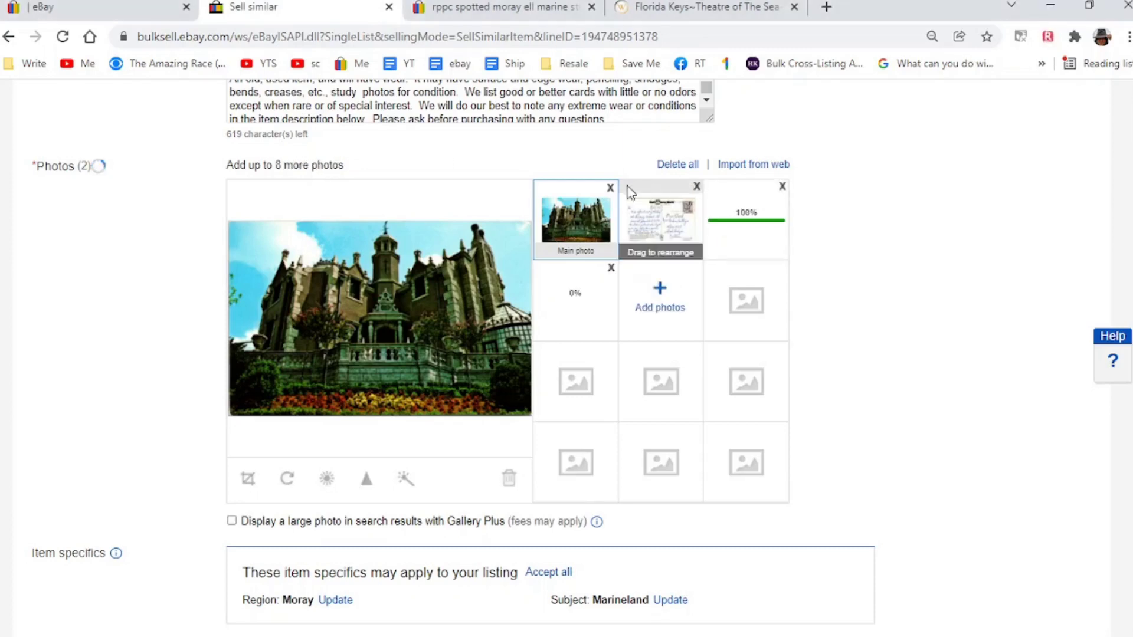
left_click(611, 188)
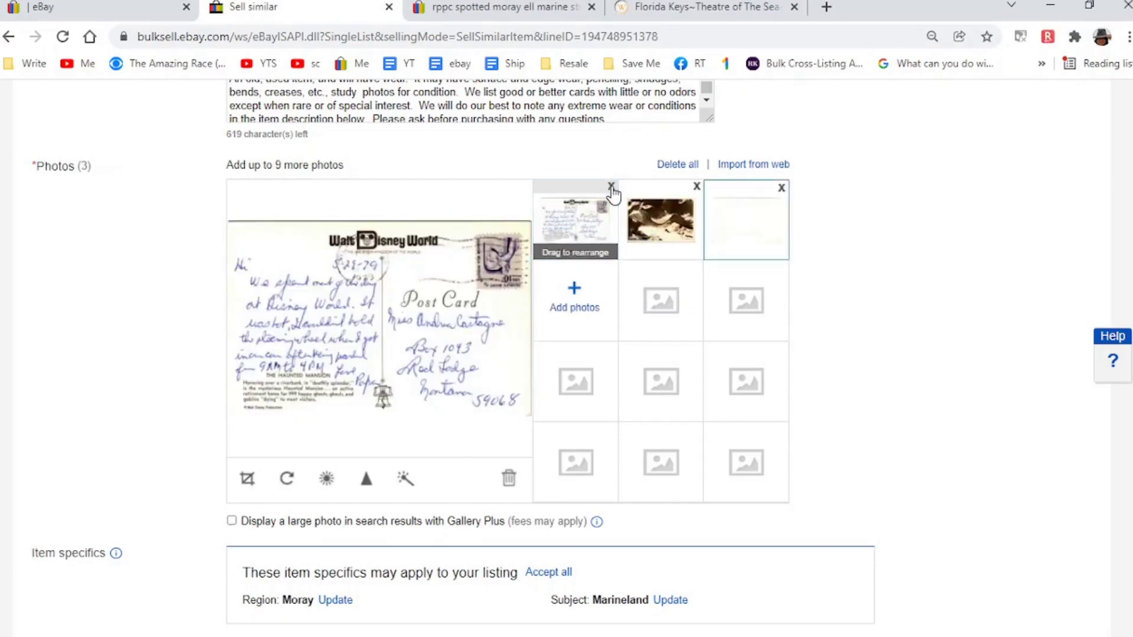
left_click(610, 188)
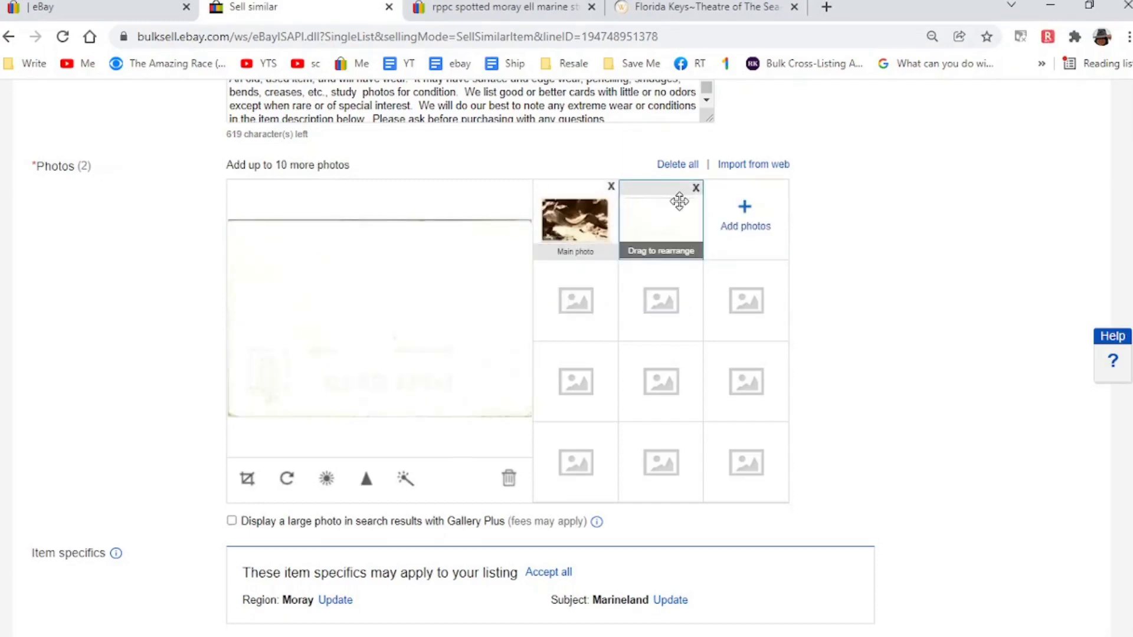
scroll(600, 172, "down", 1)
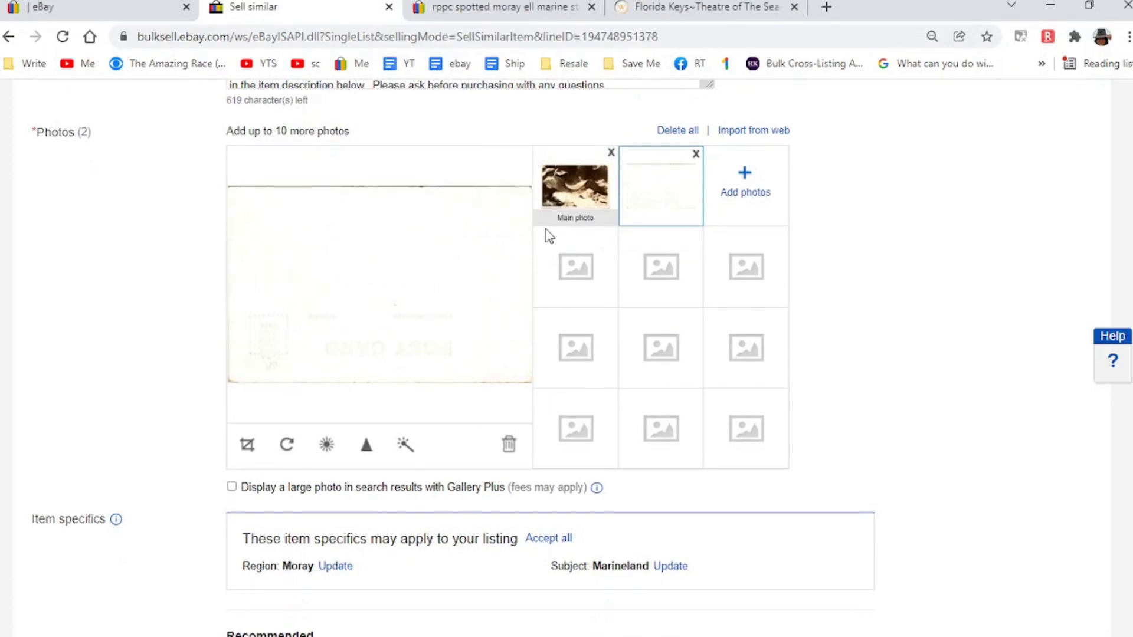
Step: Set the main photo to brightness 20 and contrast -24 and save it
left_click(561, 186)
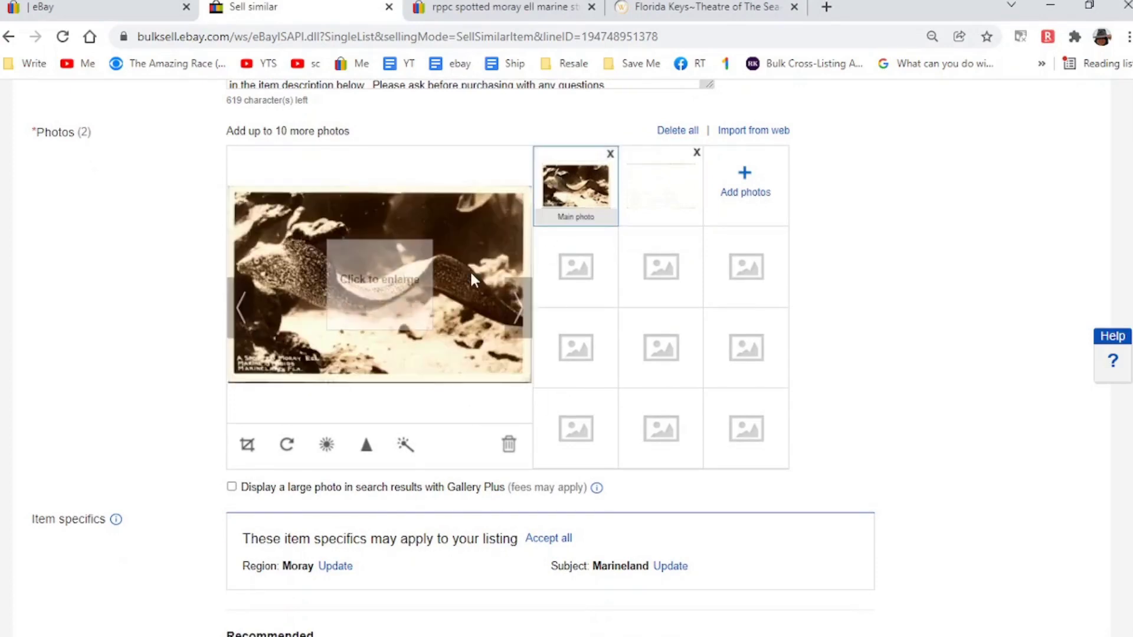
left_click(326, 445)
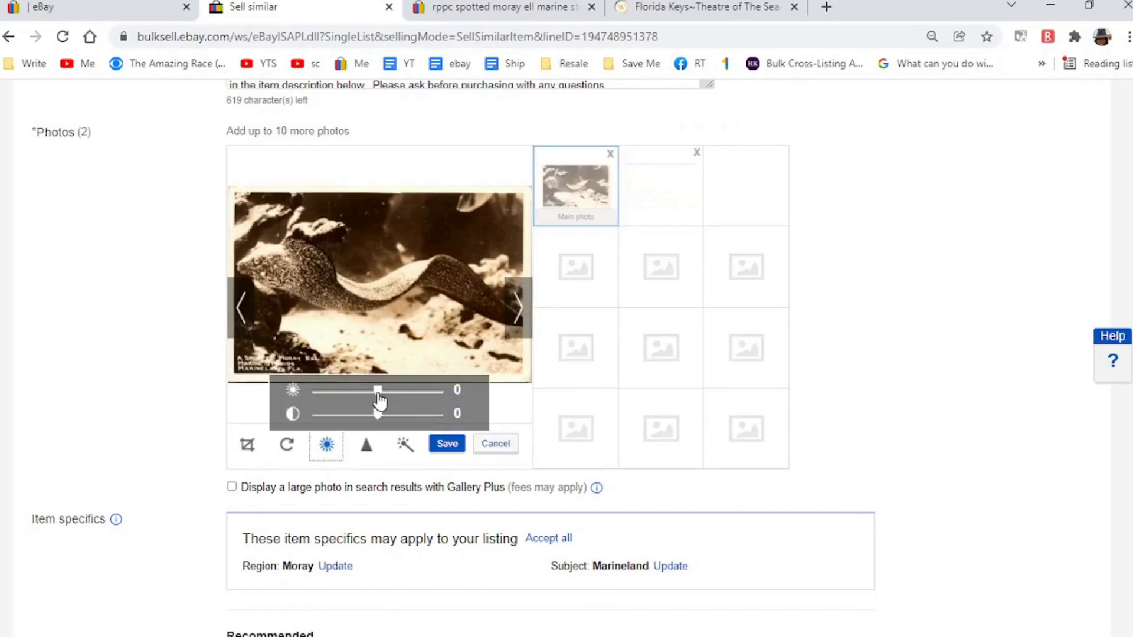
mouse_move(378, 401)
left_mouse_down()
mouse_move(395, 400)
mouse_move(367, 415)
mouse_move(377, 416)
left_mouse_up()
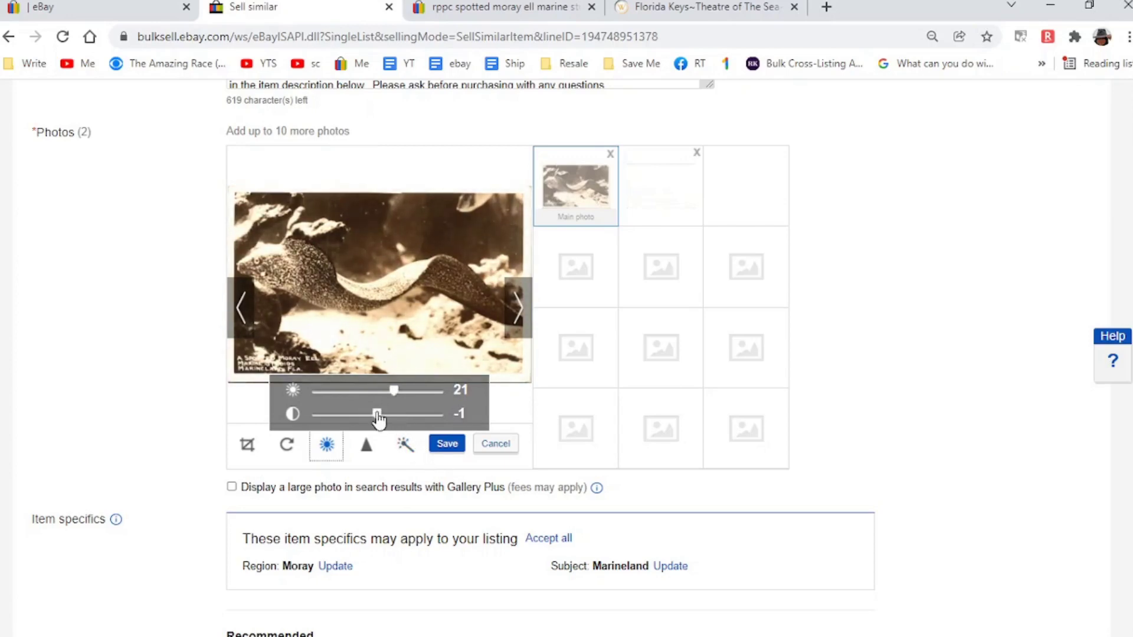
left_click_drag(377, 416, 394, 394)
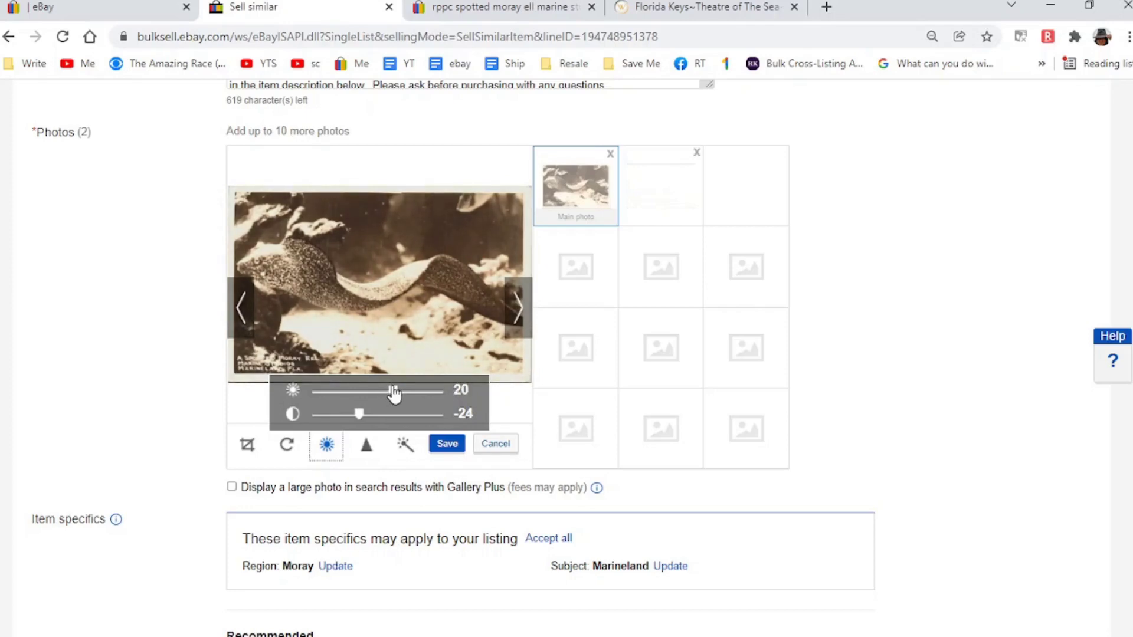
left_click(450, 453)
Step: Accept Marineland as the Subject and set Type to Real Photo (RPPC)
scroll(346, 374, "down", 3)
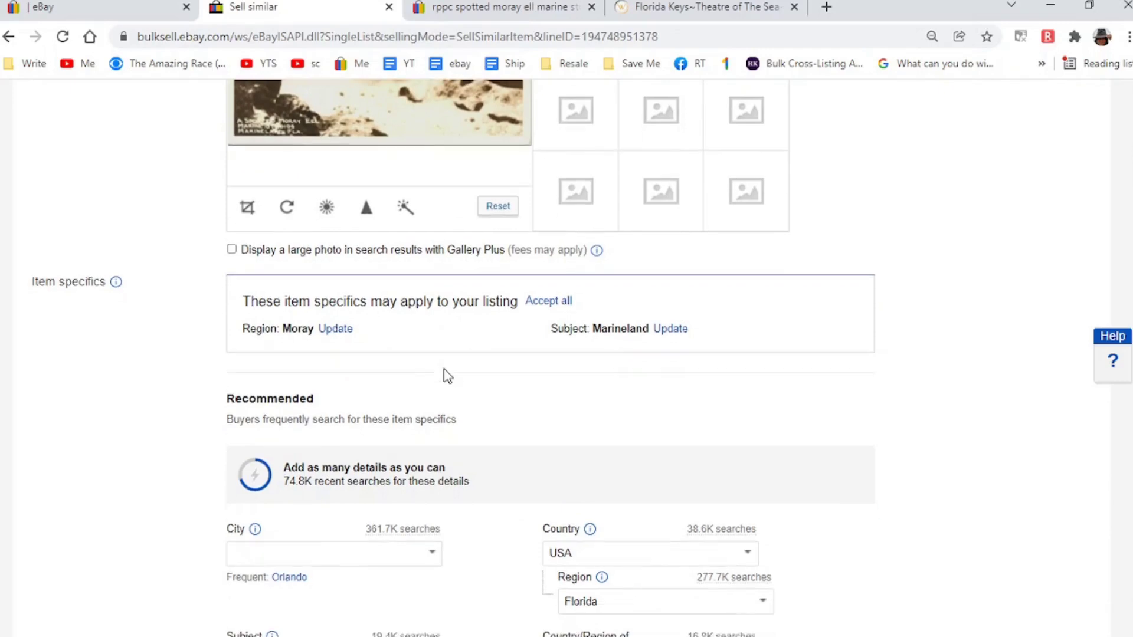
left_click(681, 331)
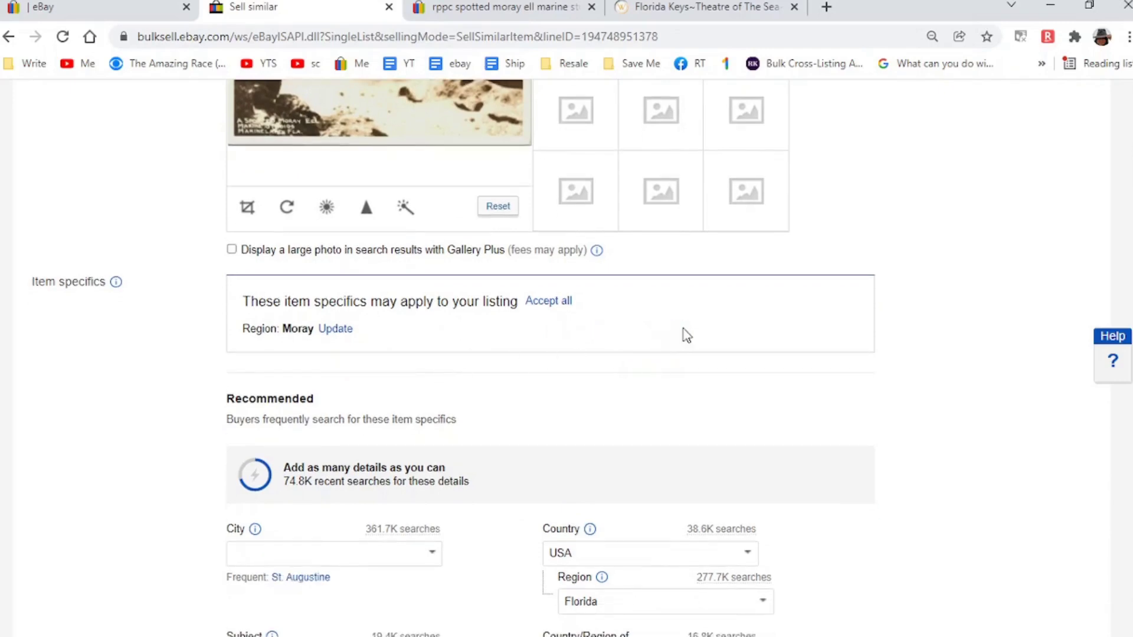
scroll(685, 333, "down", 3)
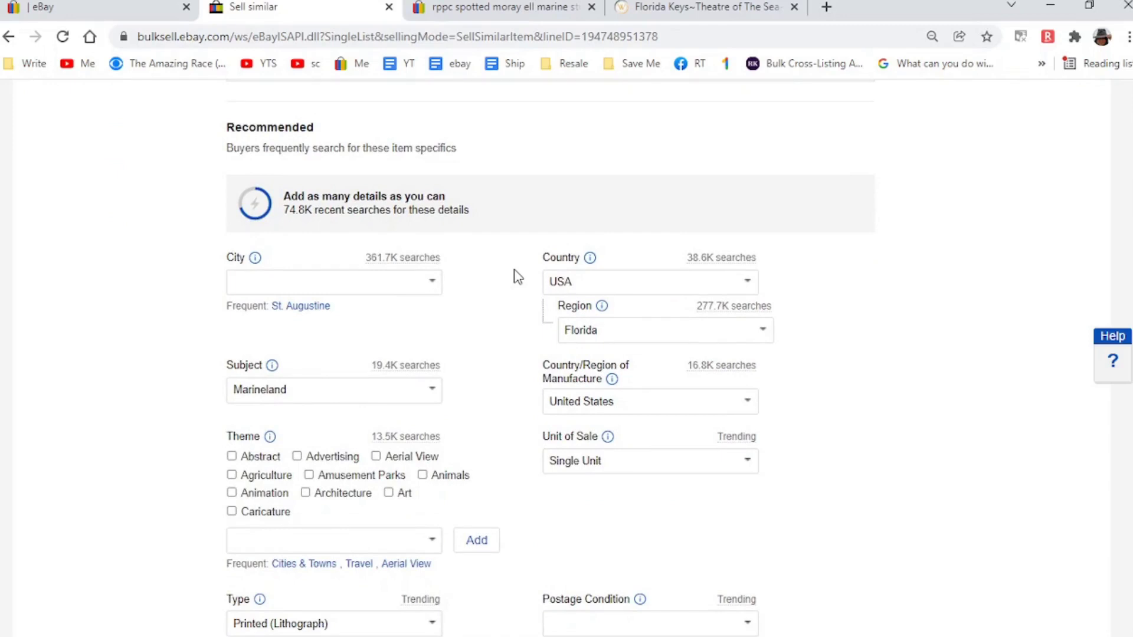
scroll(517, 276, "down", 2)
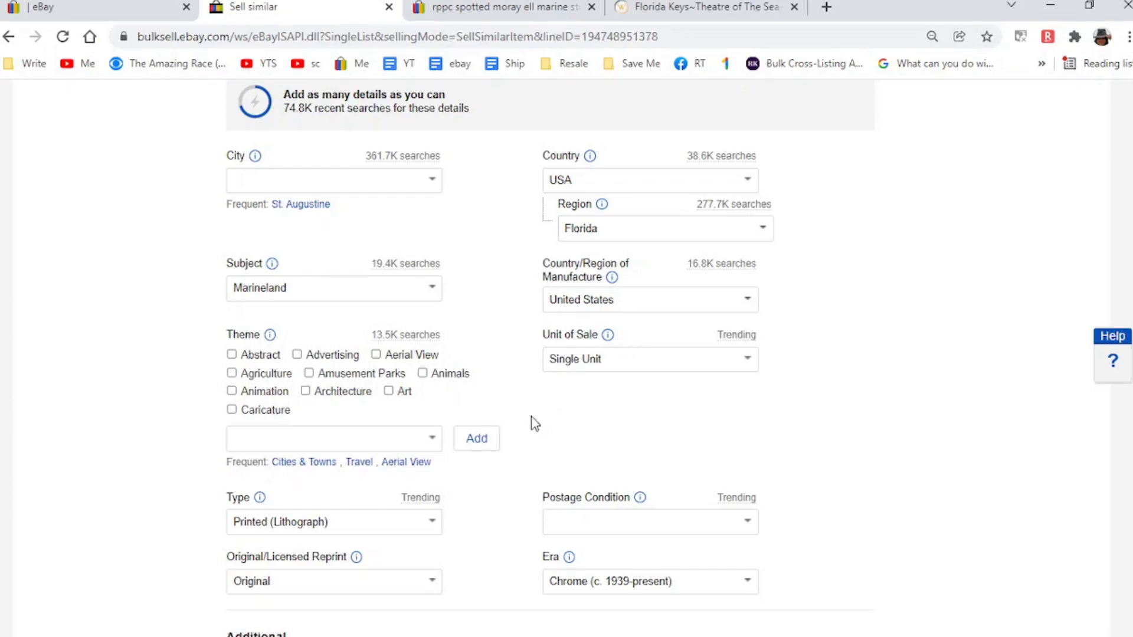
scroll(526, 427, "down", 3)
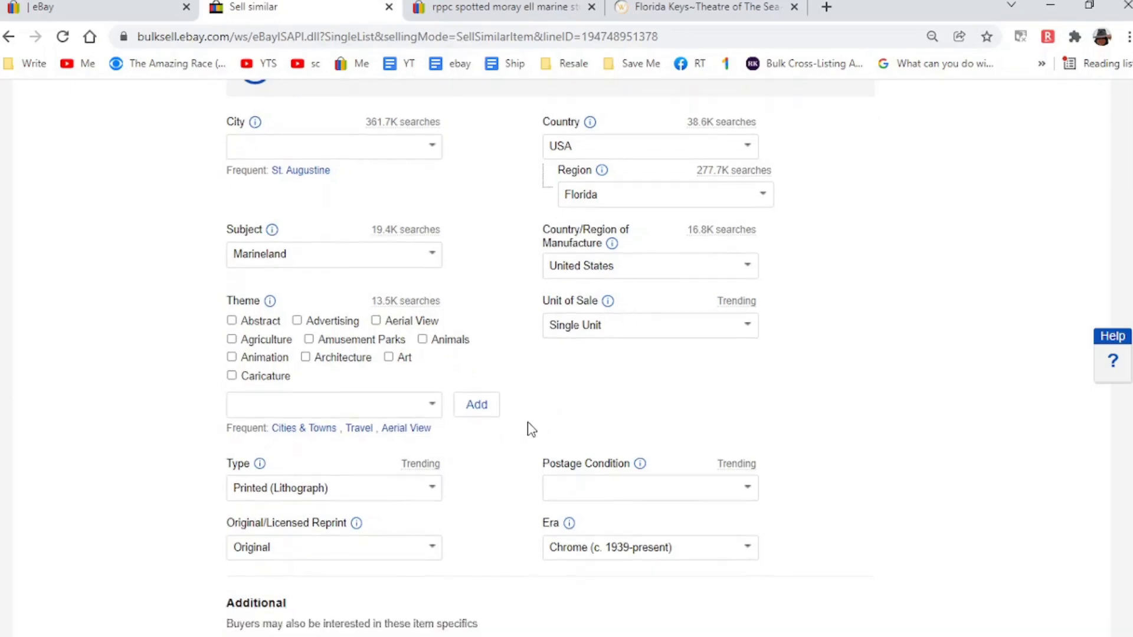
left_click(431, 318)
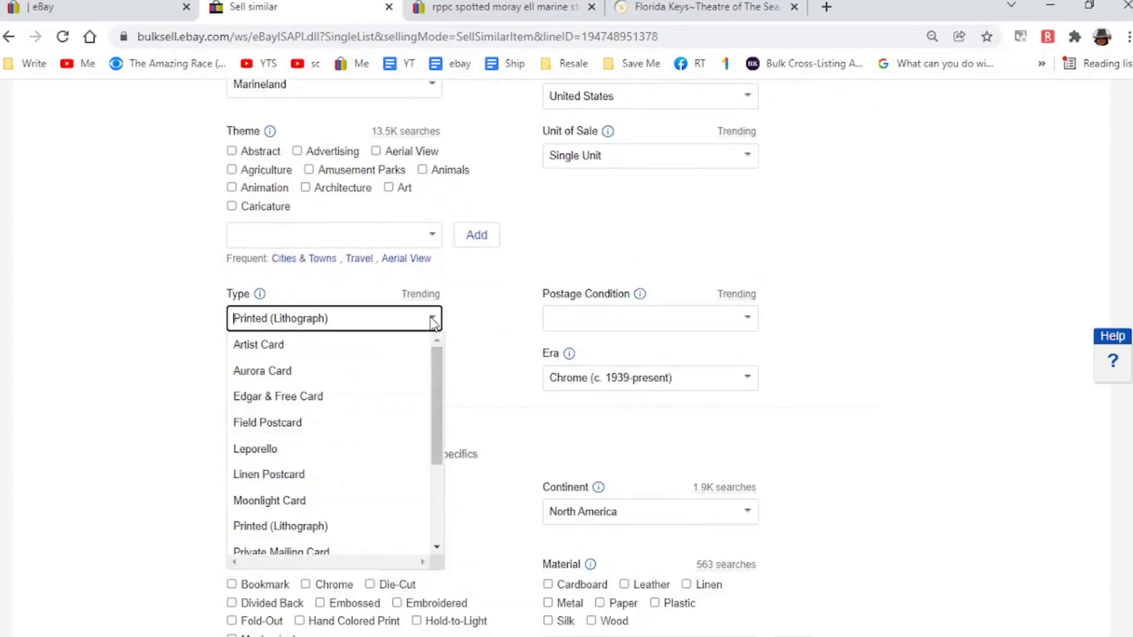
scroll(440, 490, "down", 3)
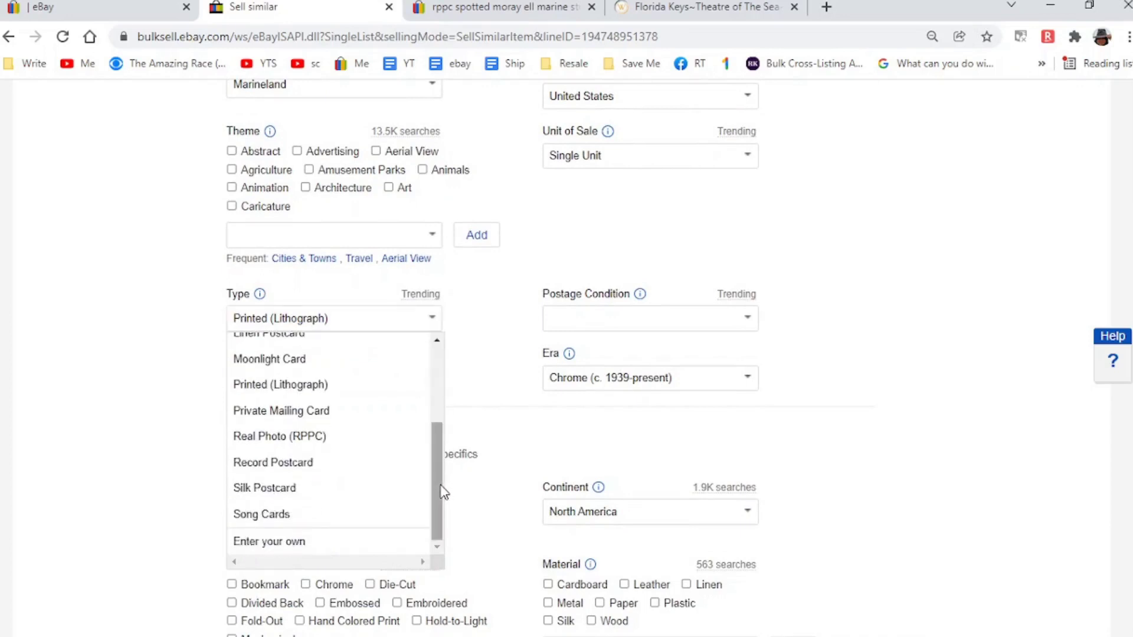
left_click(379, 439)
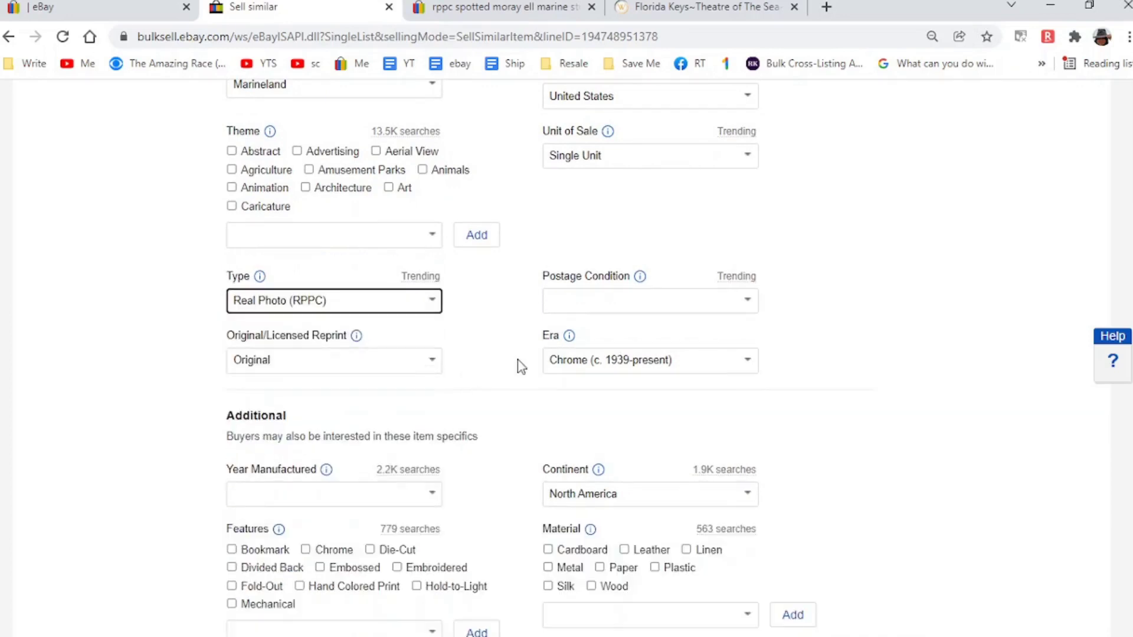
Step: Change the Era from Chrome to Divided Back (c. 1907-1915)
left_click(632, 362)
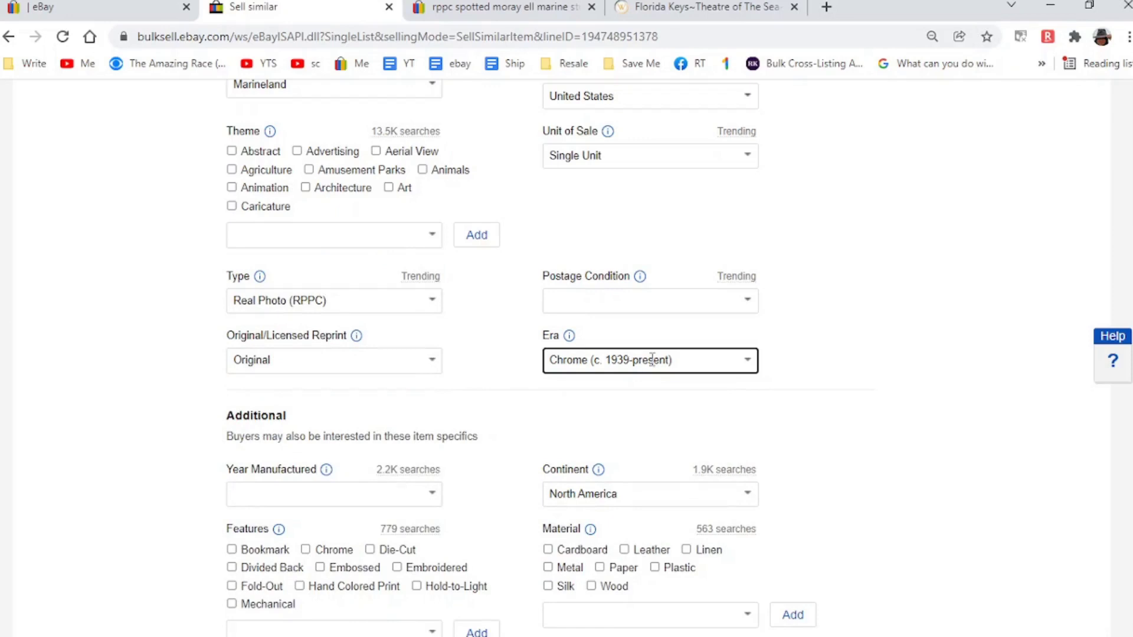
left_click(750, 364)
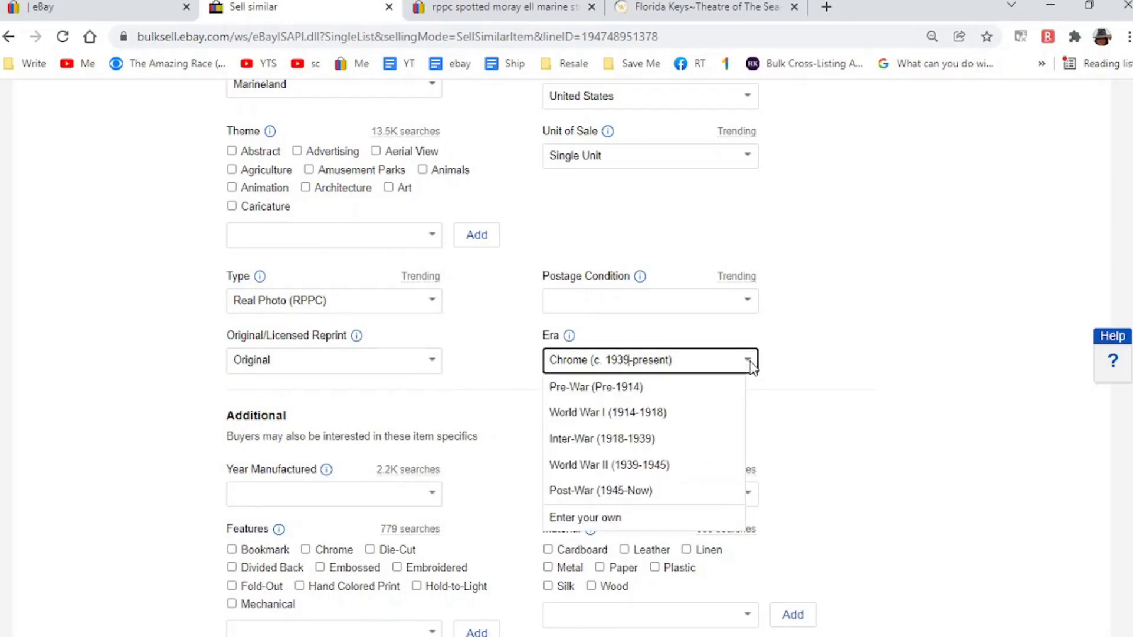
triple_click(718, 348)
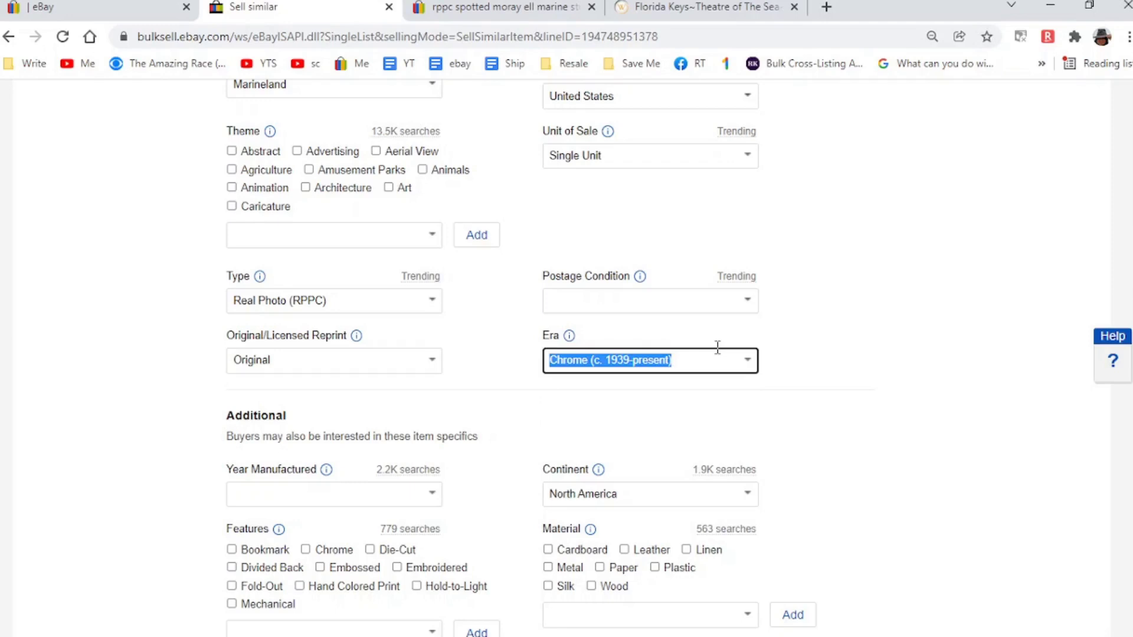
type("di")
left_click(696, 384)
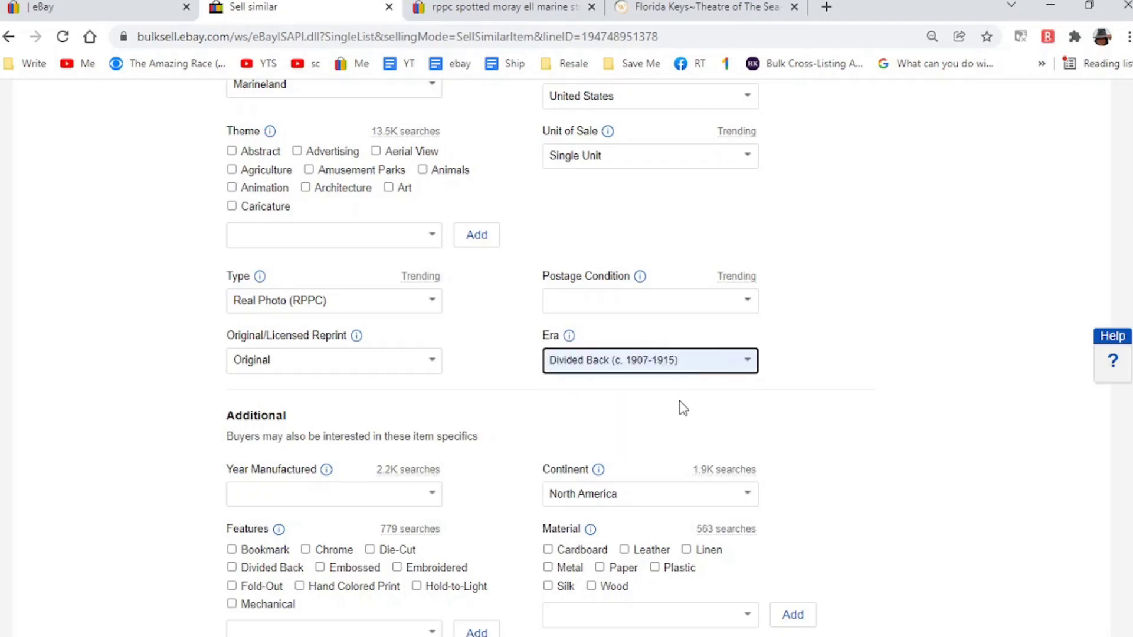
left_click(821, 361)
scroll(822, 361, "down", 4)
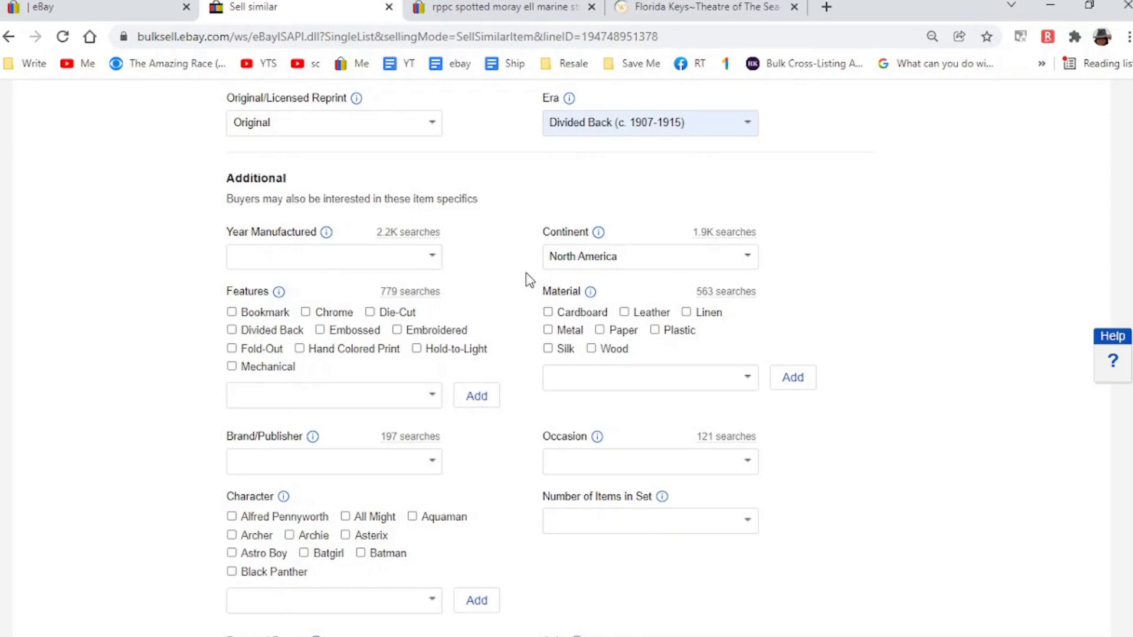
Step: Tick Paper under Material and scroll down to the Item description section
left_click(600, 331)
scroll(515, 295, "down", 2)
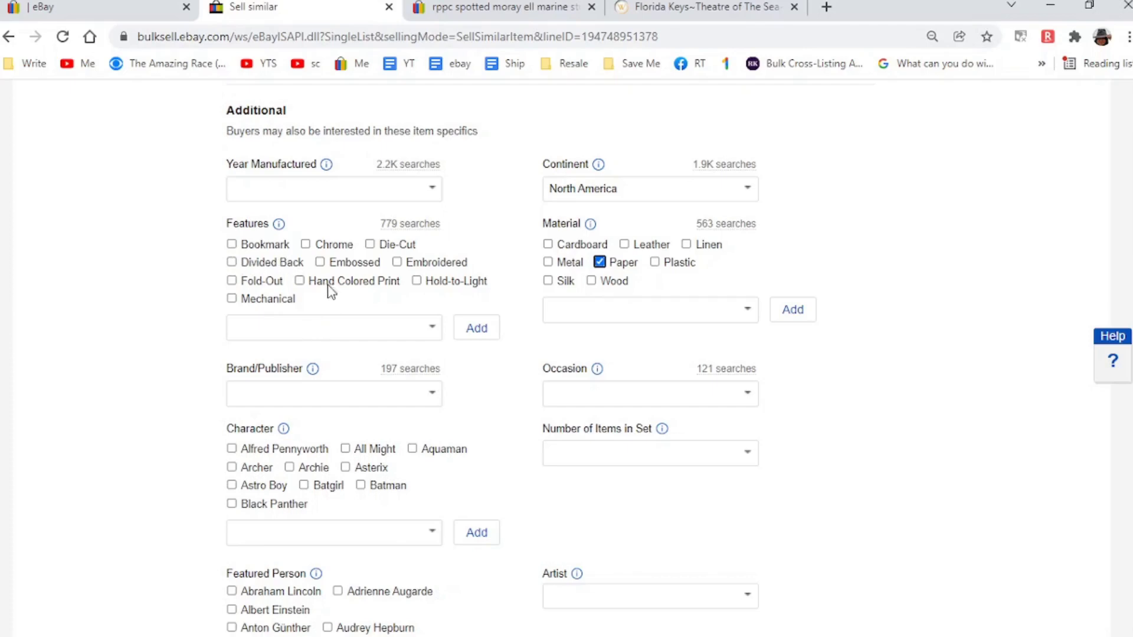
scroll(513, 218, "up", 1)
scroll(523, 357, "down", 3)
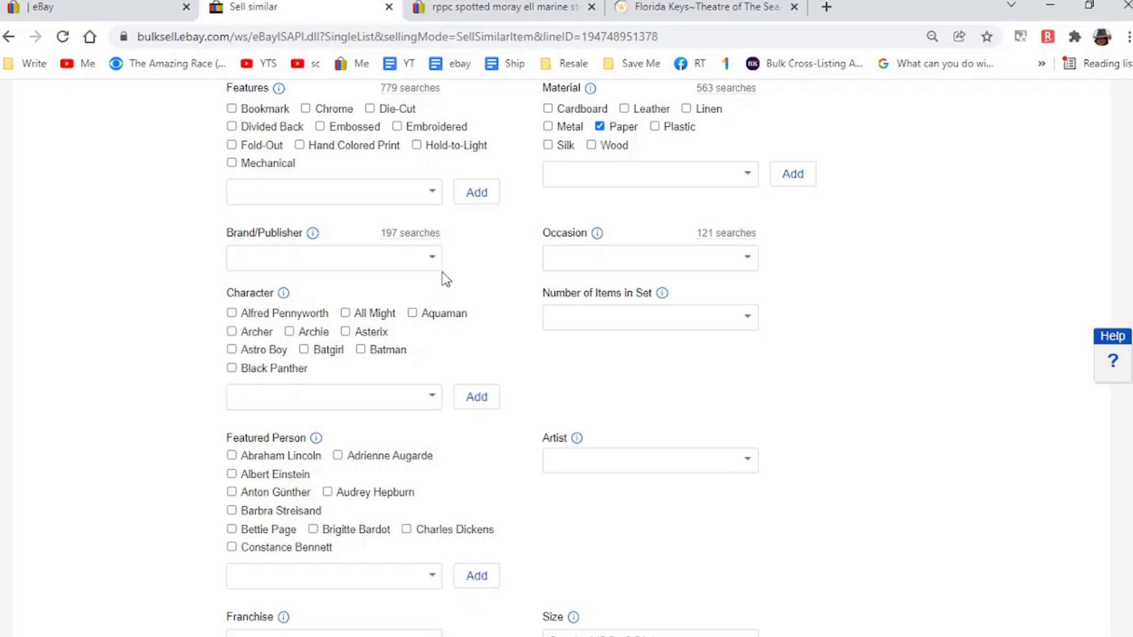
scroll(485, 297, "down", 2)
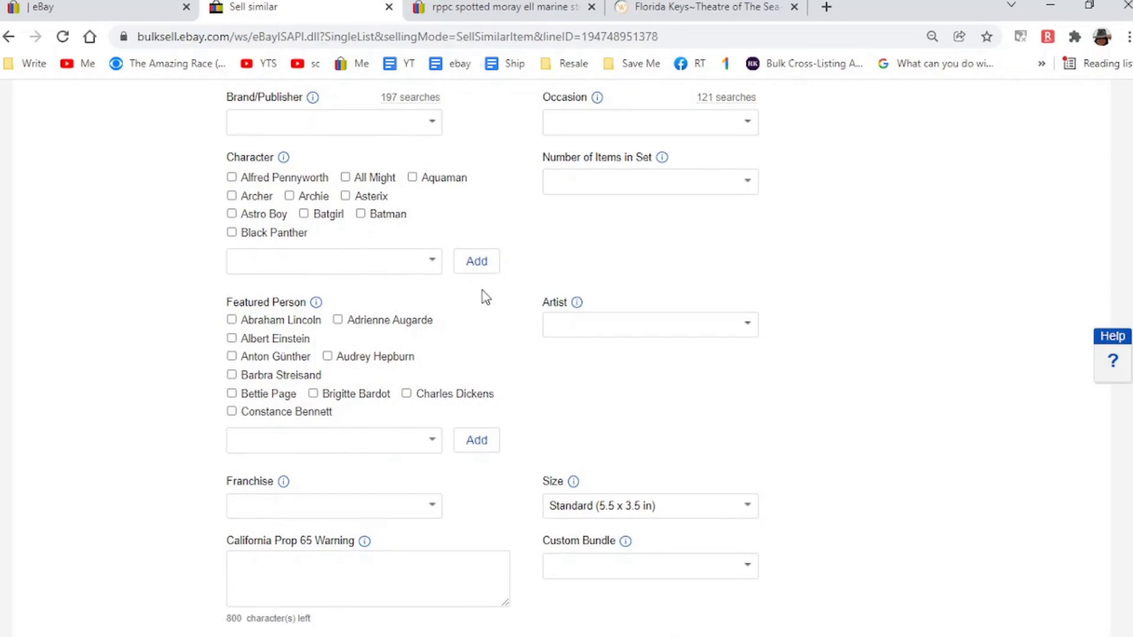
scroll(484, 297, "down", 1)
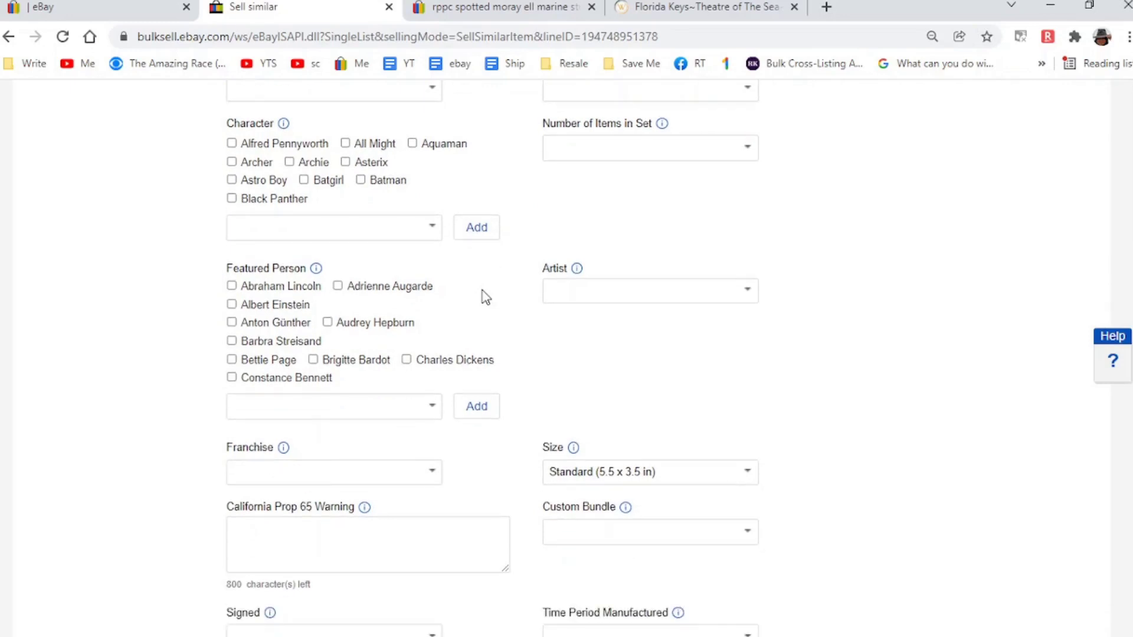
scroll(498, 329, "down", 5)
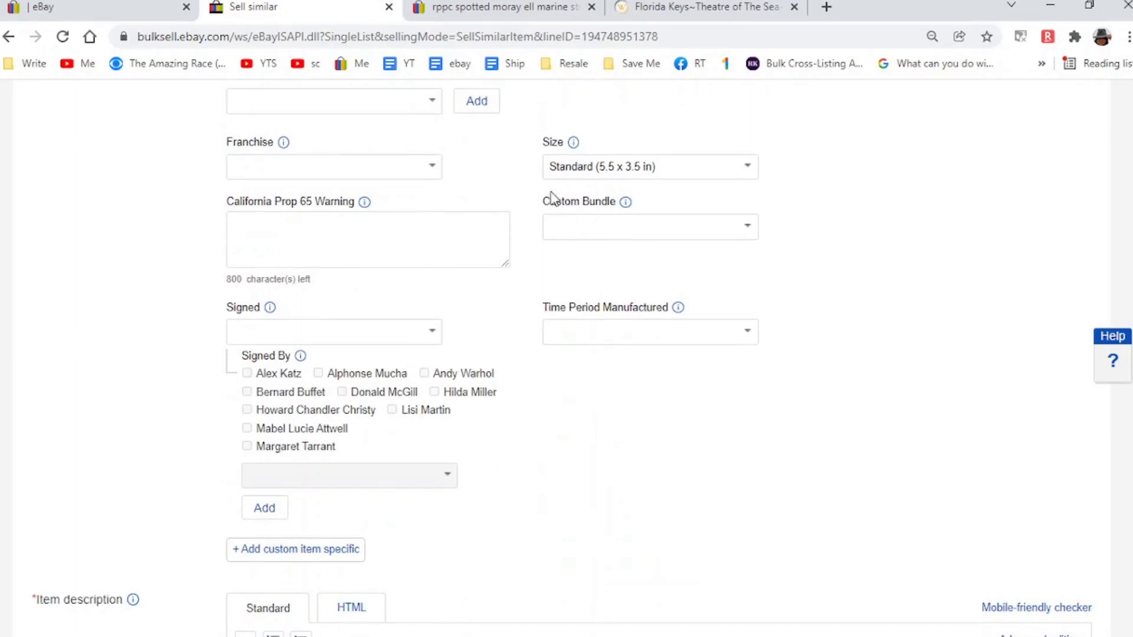
scroll(527, 416, "down", 2)
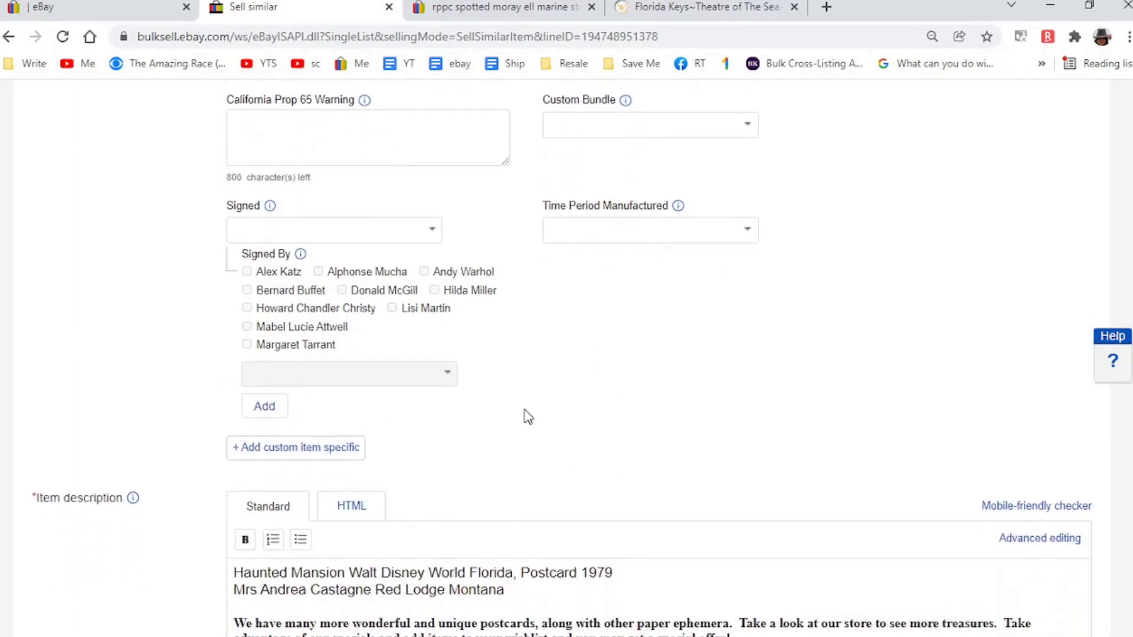
scroll(527, 416, "down", 4)
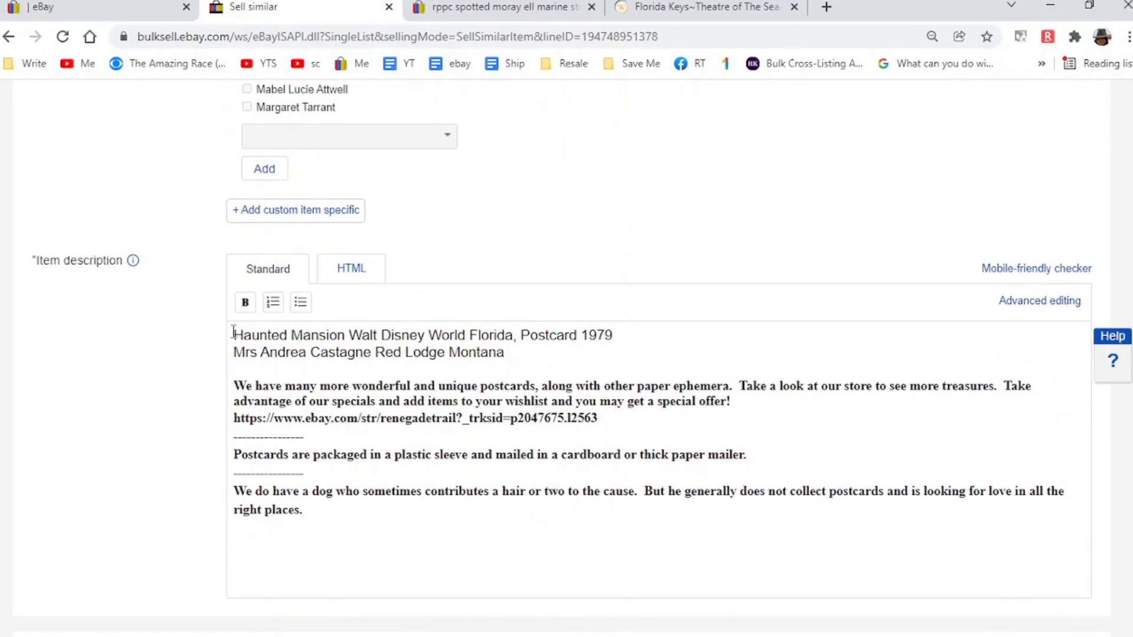
Step: Replace the description's first line with the moray eel title and the second with 'Real Photo Postcard EKC'
triple_click(233, 335)
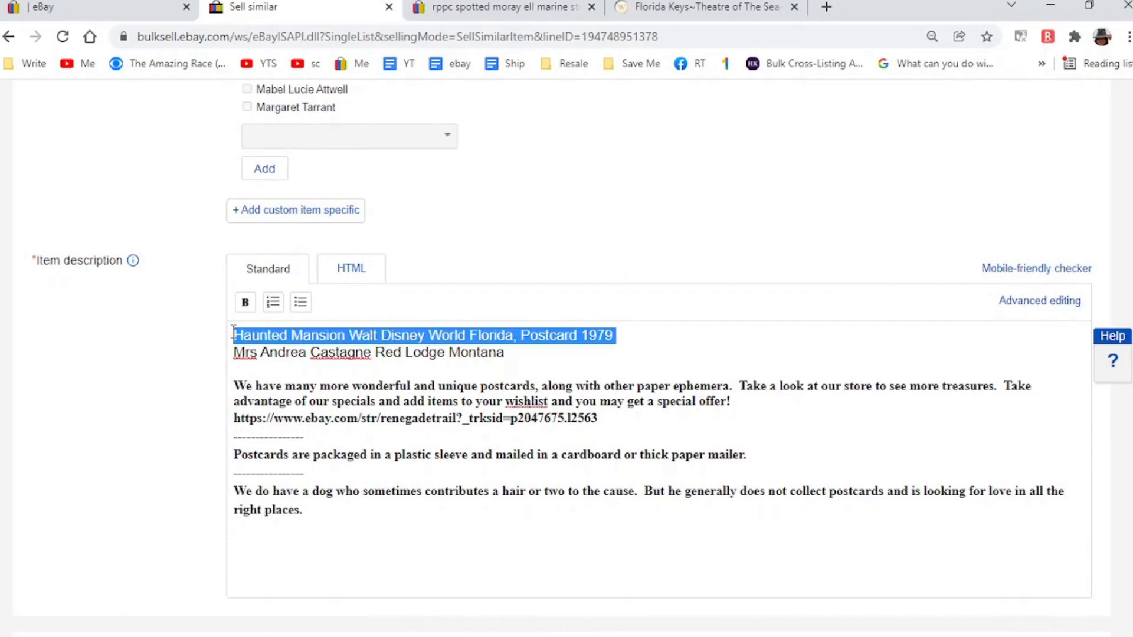
type("RPPC Spotted Moray Ell Marine Studios Marineland Florida, Postcard")
key("Right")
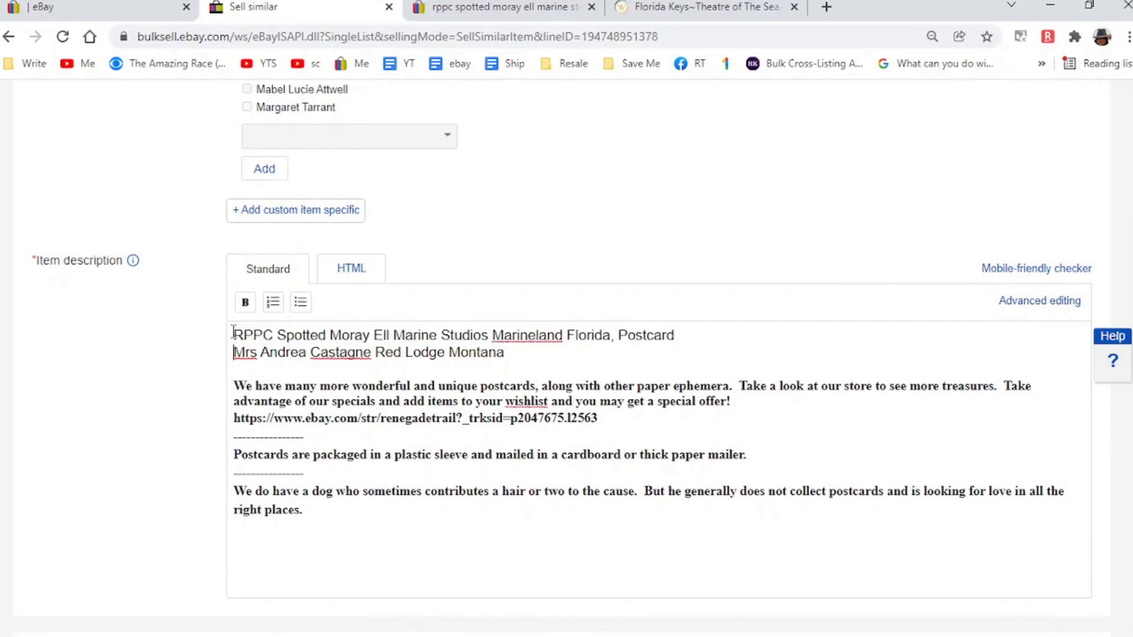
key("shift+End")
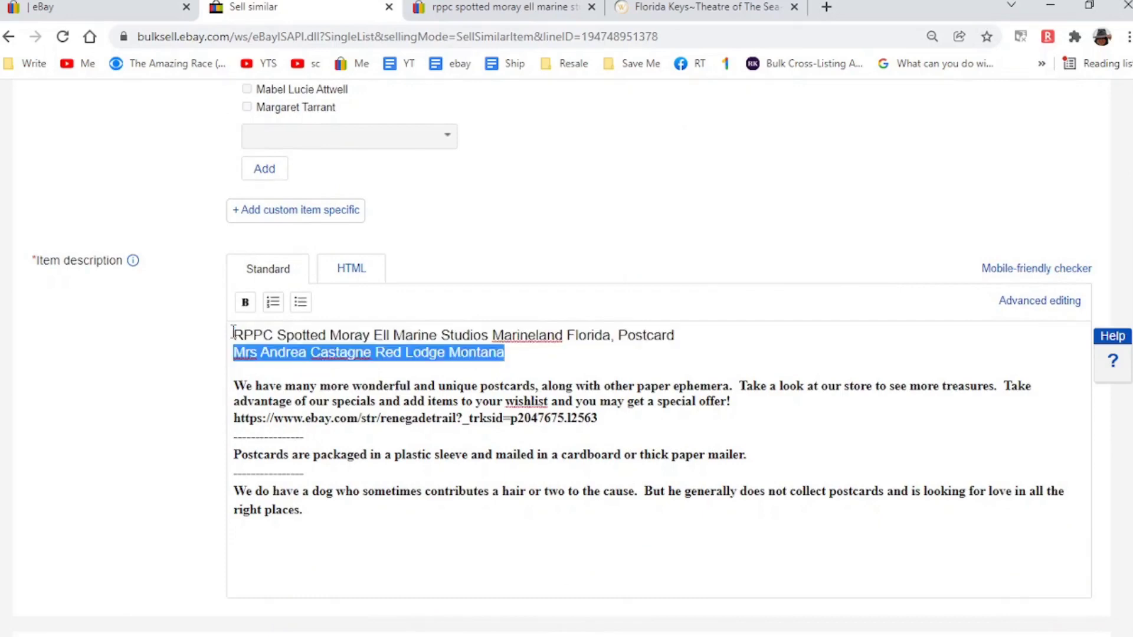
type("Rel")
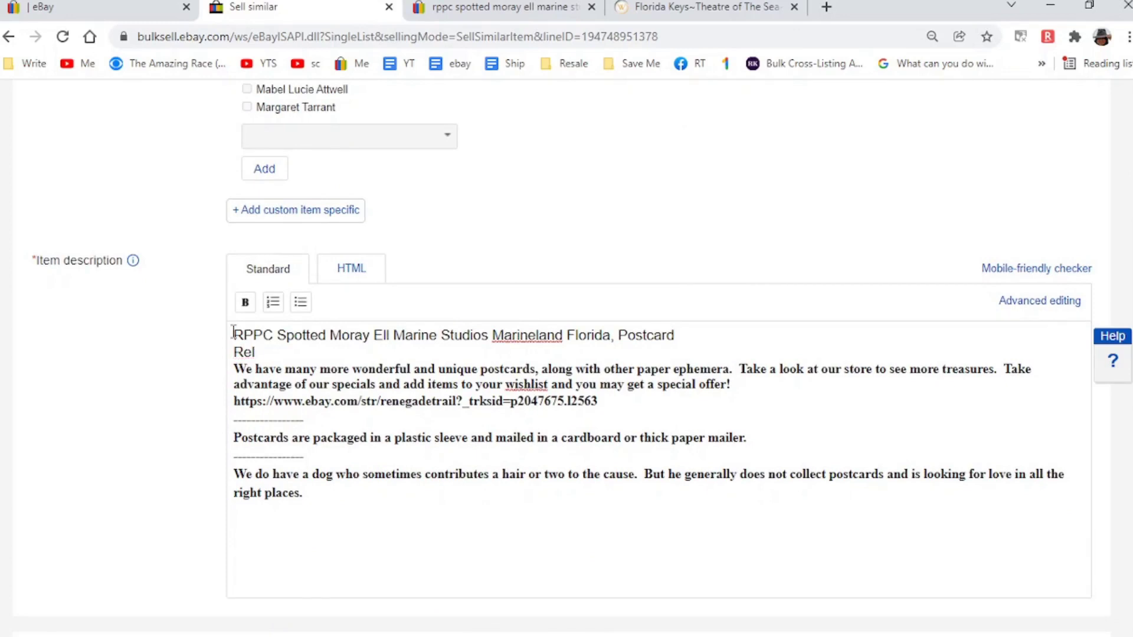
key("BackSpace")
type("al Photo Postc")
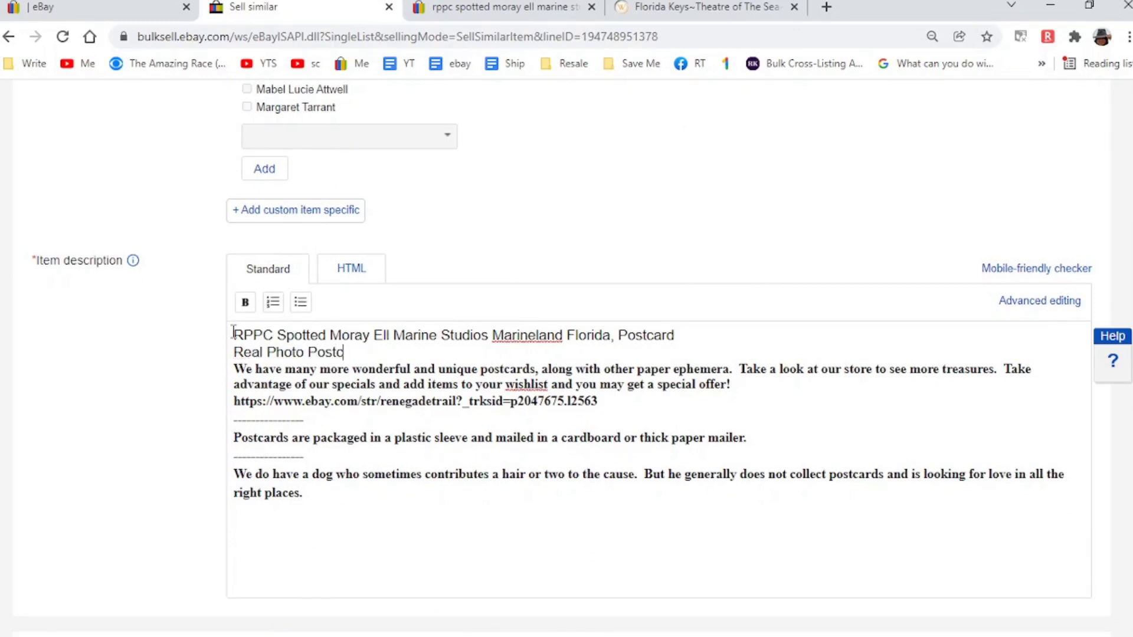
type("ard")
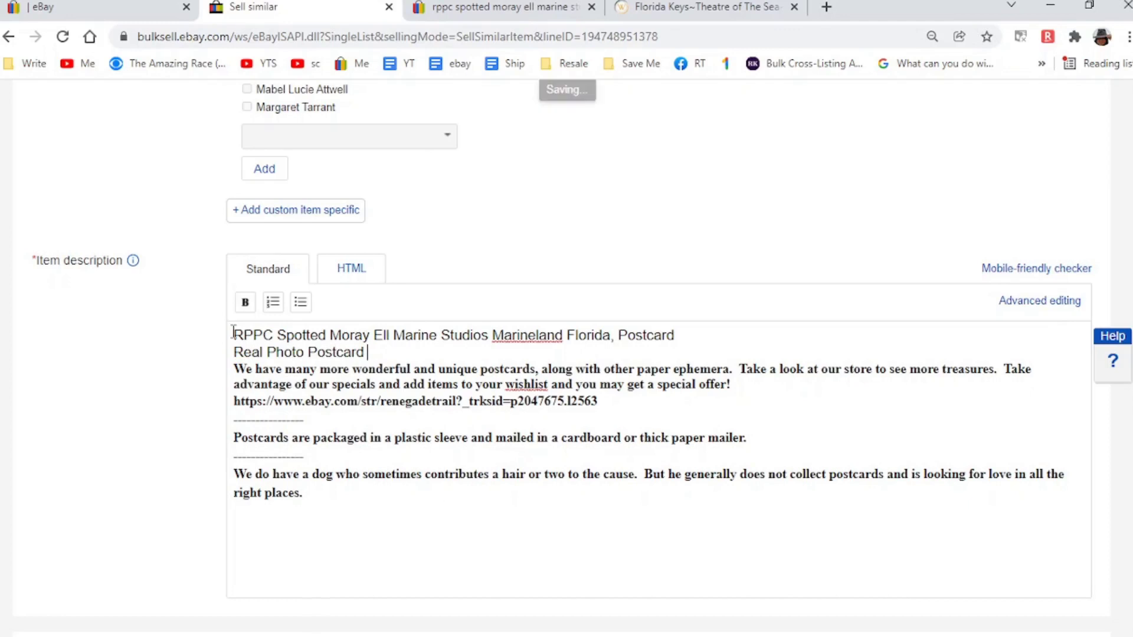
type(" EKC")
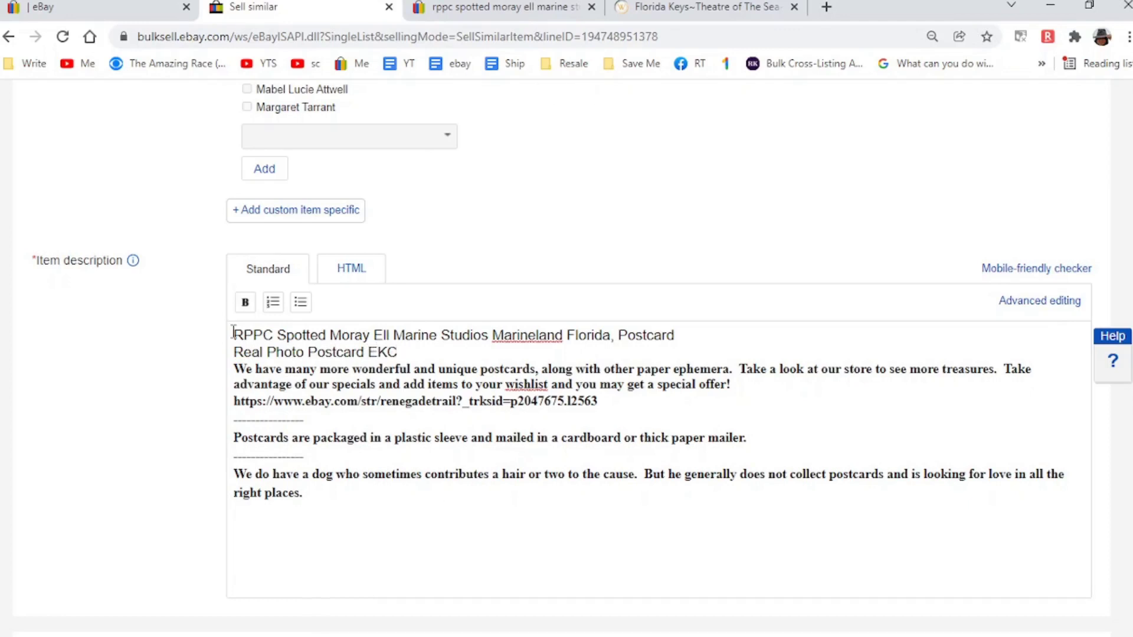
key("Return")
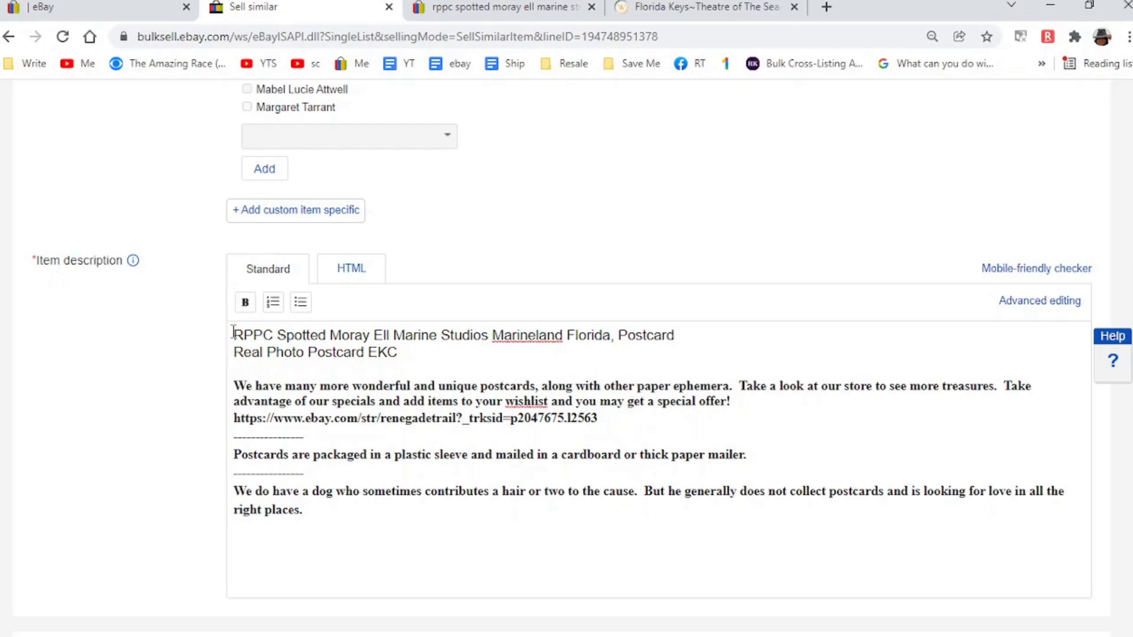
Step: Replace the comma after Florida with 'Real Photo' before 'Postcard' in the listing title
scroll(233, 332, "down", 4)
scroll(233, 331, "up", 20)
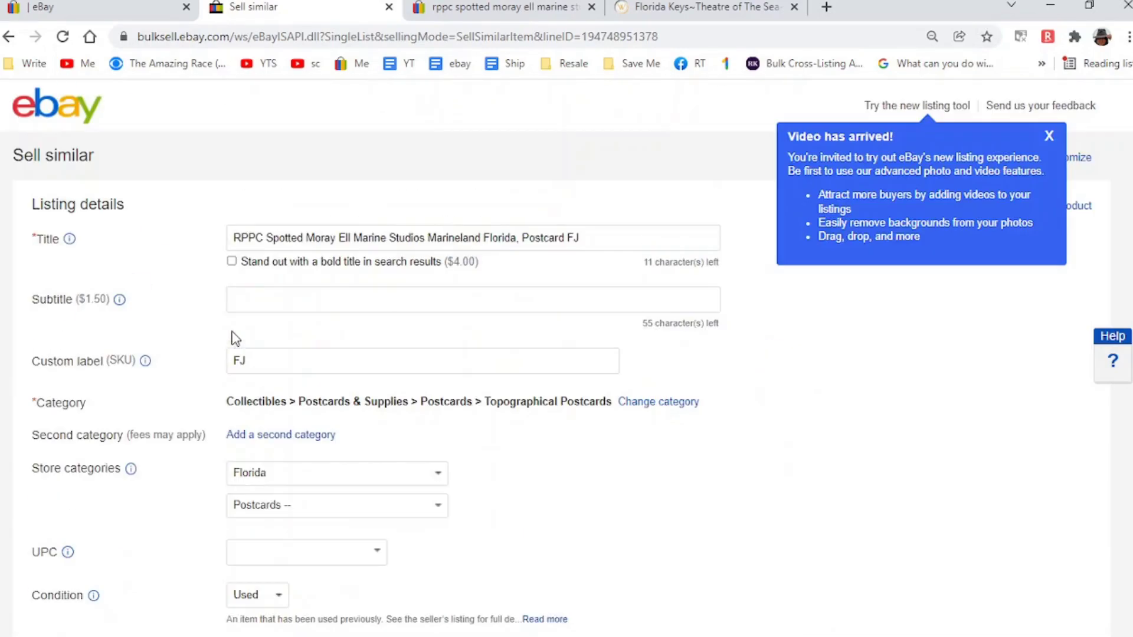
left_click(521, 237)
key("BackSpace")
type("Rel")
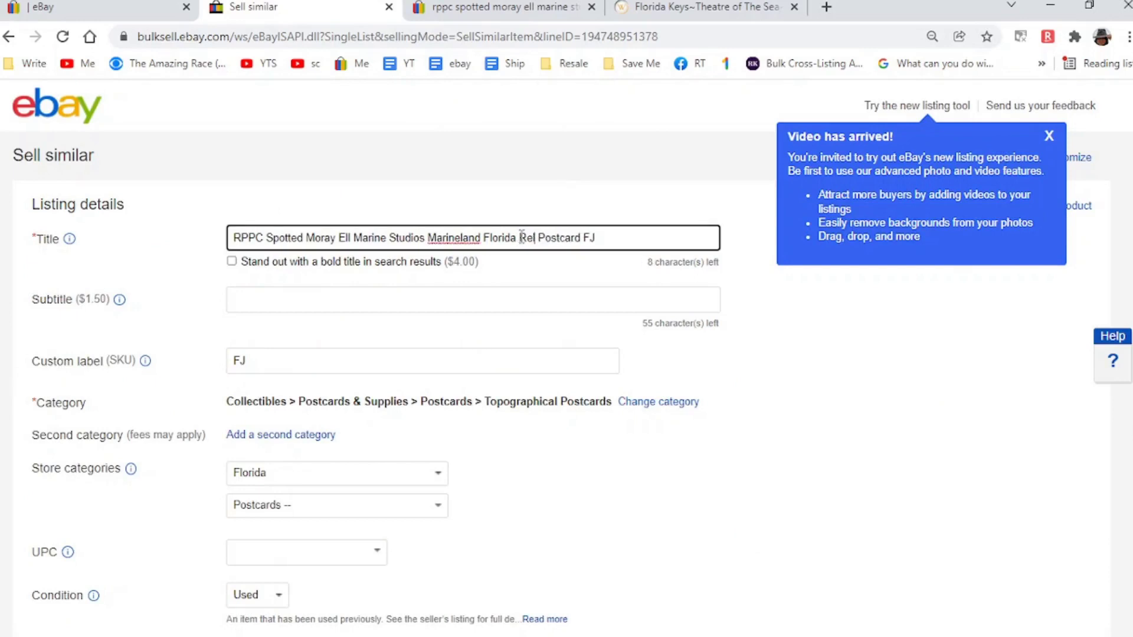
key("BackSpace")
type("al Photo")
scroll(520, 237, "down", 10)
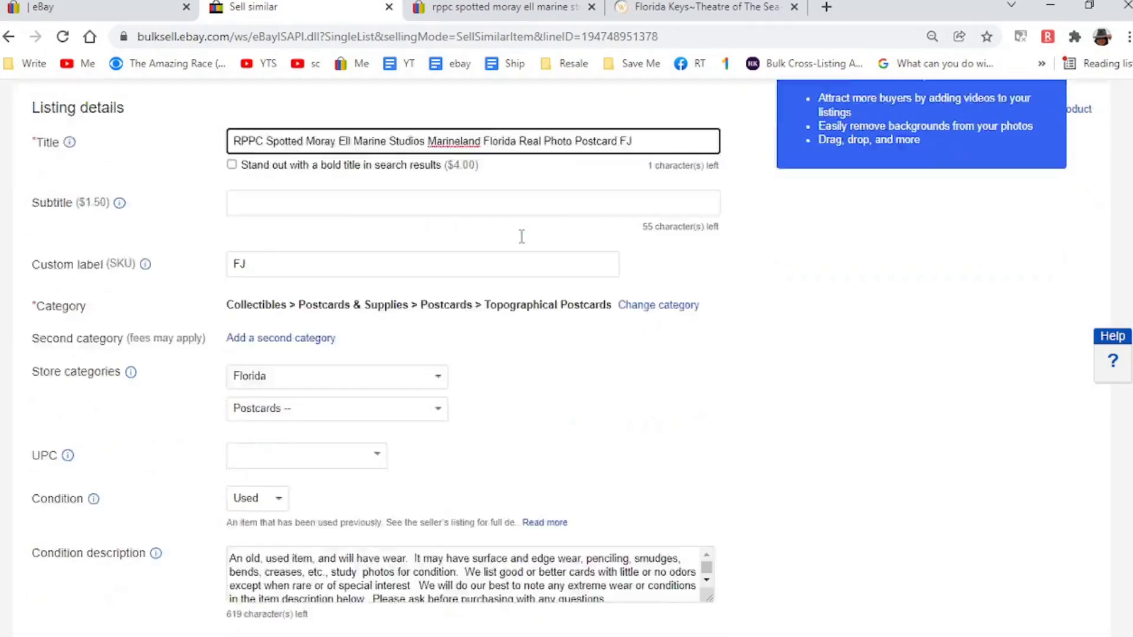
scroll(521, 241, "up", 10)
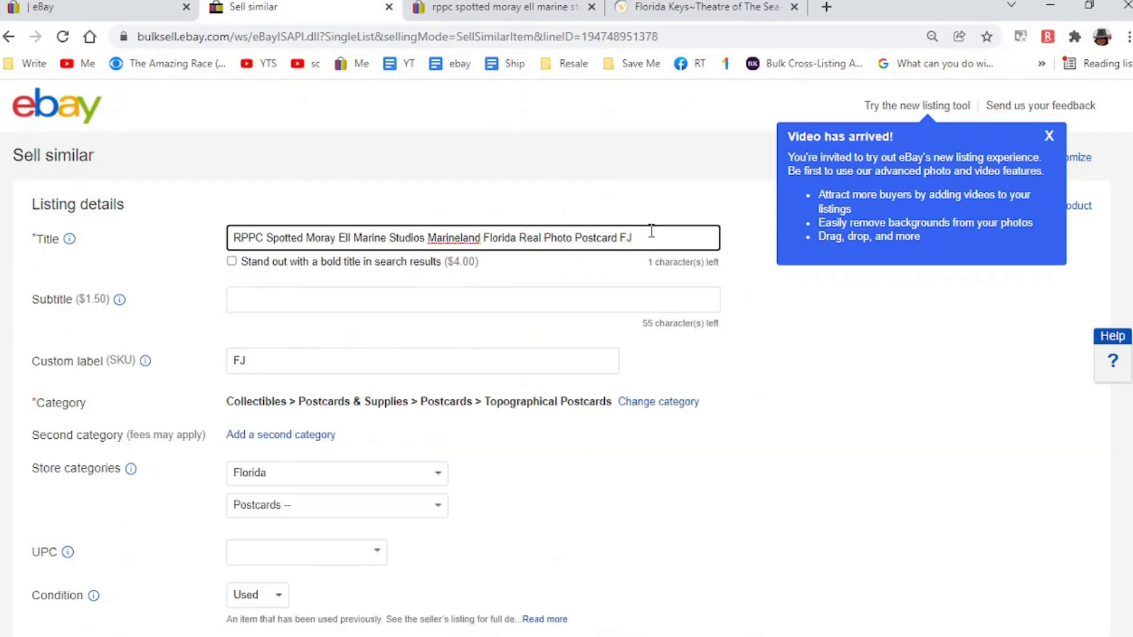
left_click(759, 357)
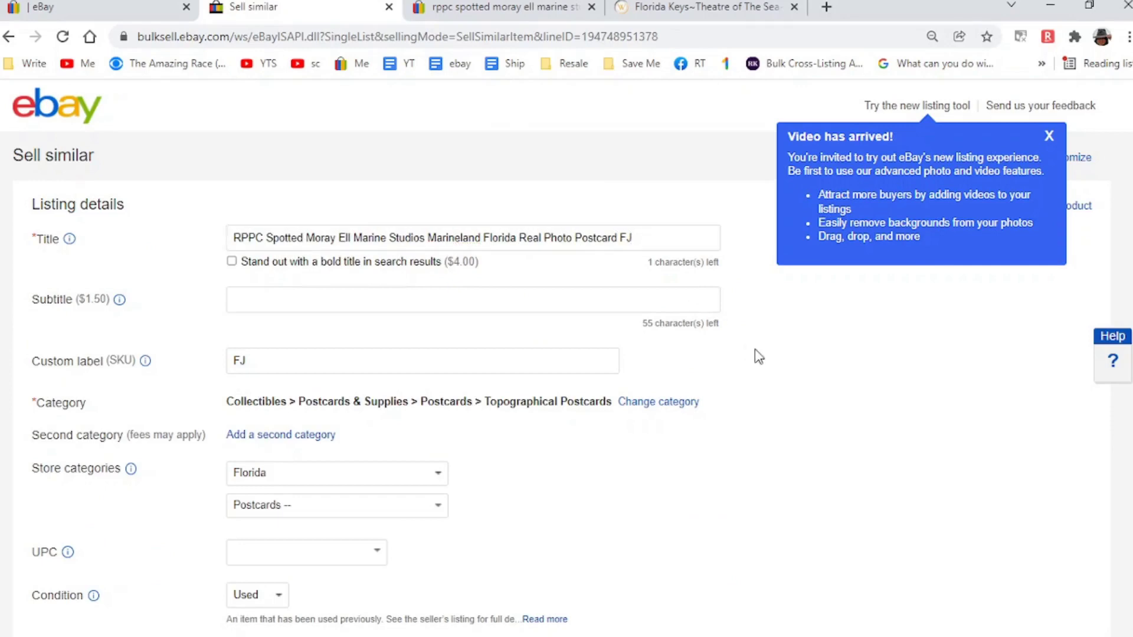
Step: Change the Buy It Now price from 4.97 to 19.97
scroll(759, 357, "down", 10)
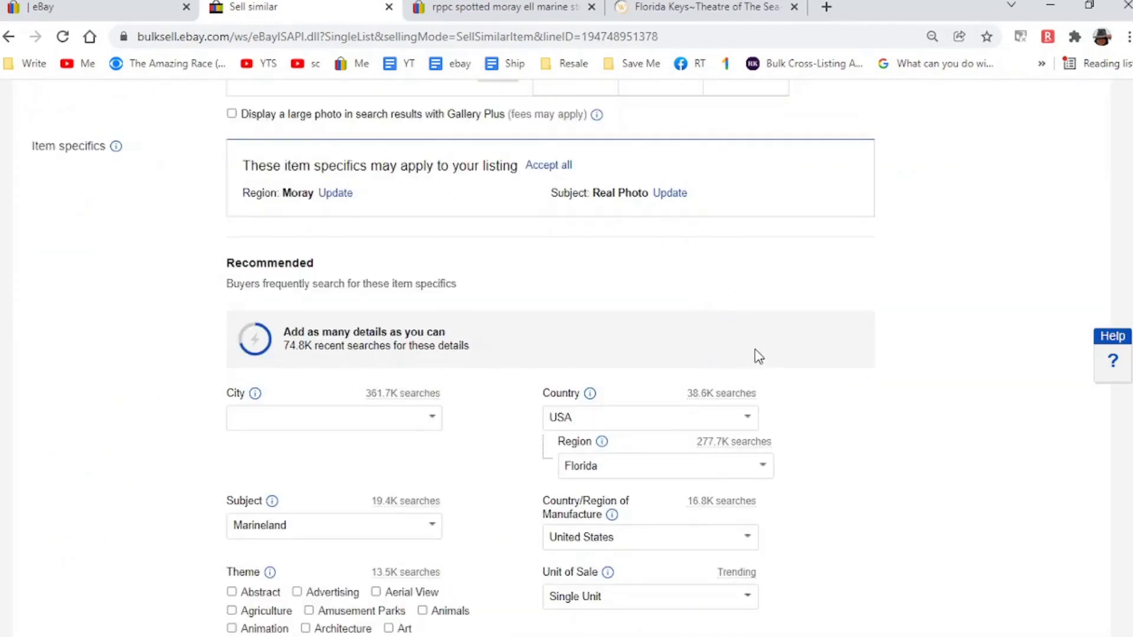
scroll(758, 357, "down", 8)
scroll(759, 357, "down", 8)
scroll(755, 349, "down", 8)
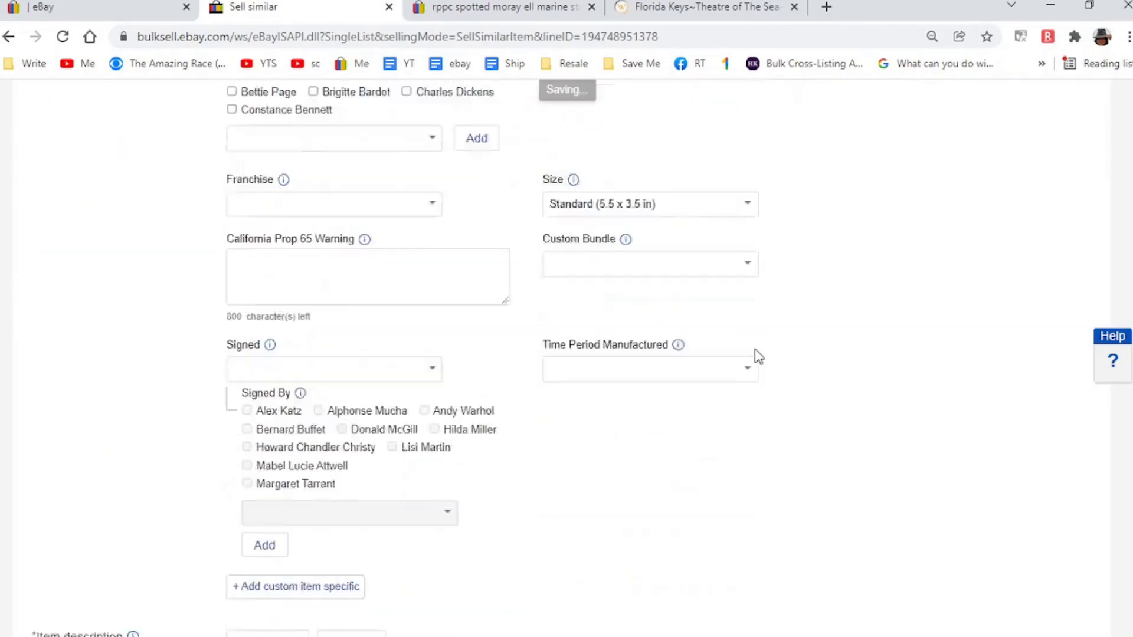
scroll(758, 357, "down", 8)
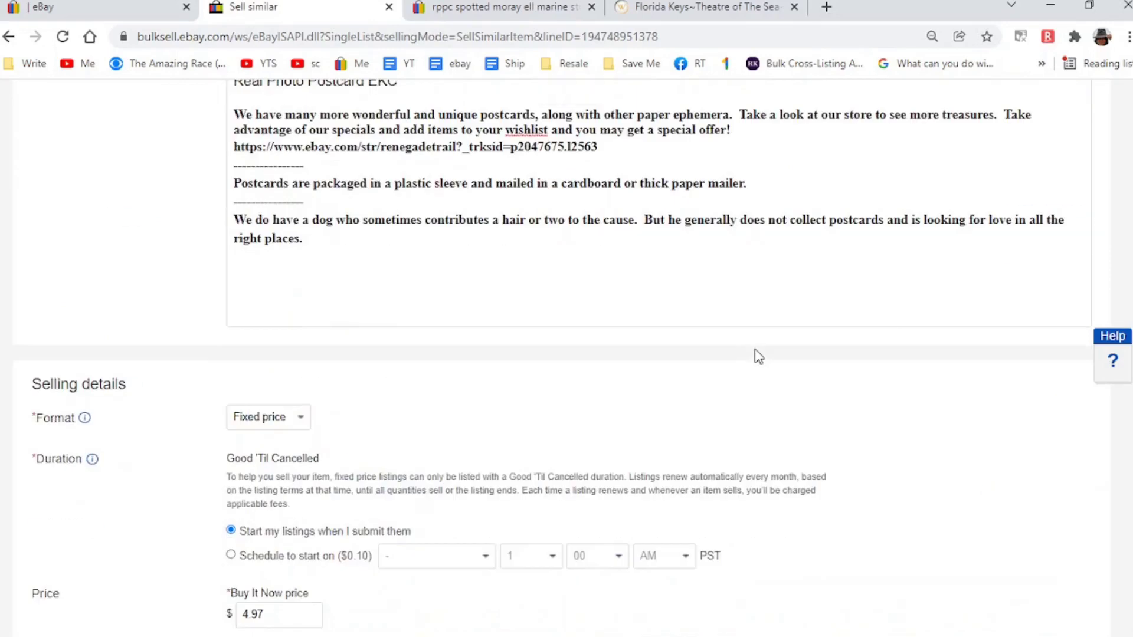
scroll(443, 311, "down", 3)
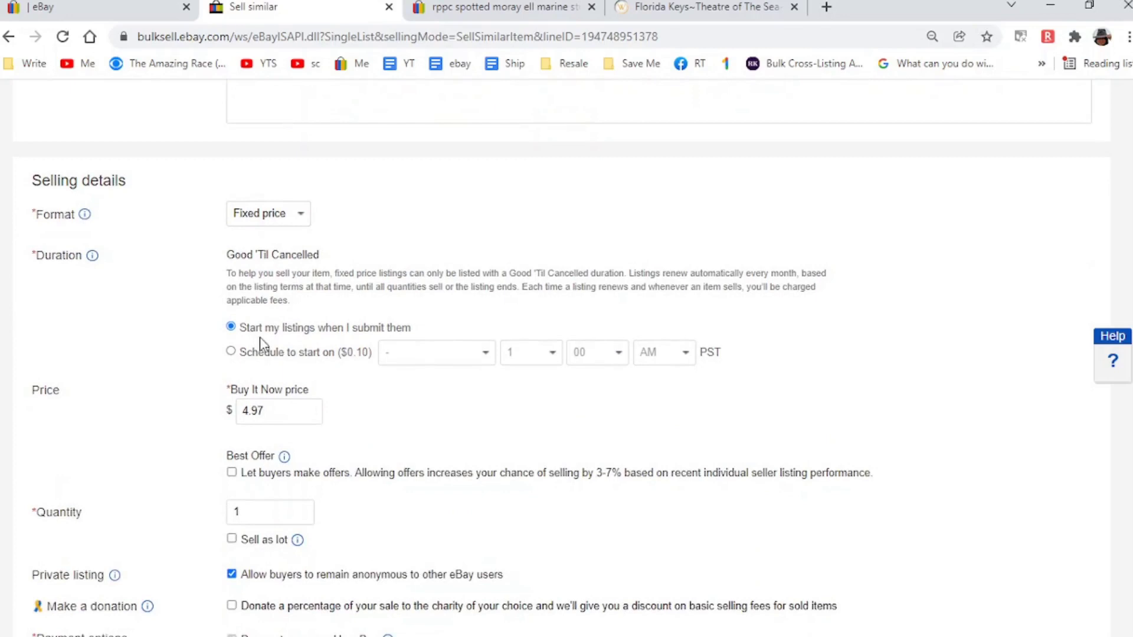
scroll(282, 350, "down", 1)
scroll(282, 350, "down", 2)
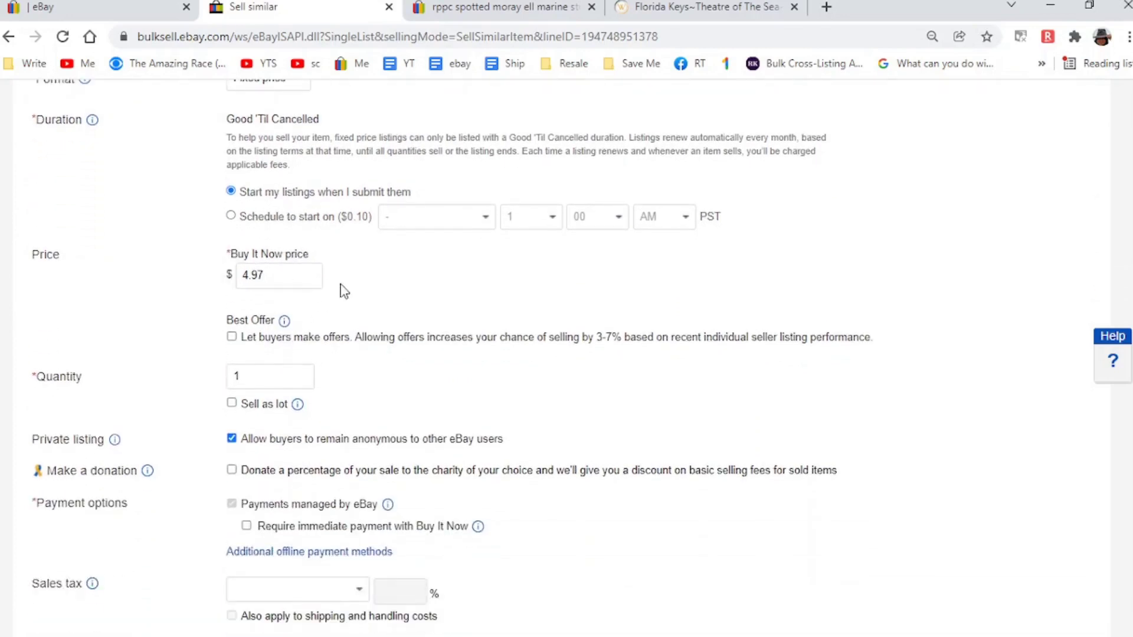
left_click(242, 276)
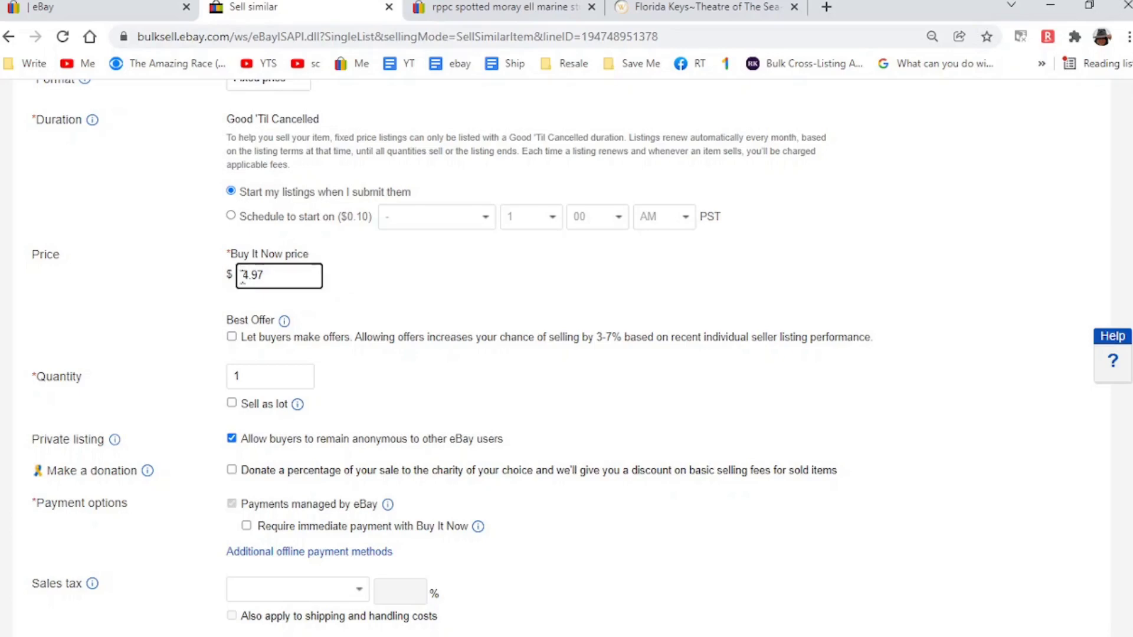
key("Delete")
type("19")
Step: Tick 'Let buyers make offers' to allow Best Offer on the listing
left_click(422, 286)
scroll(423, 286, "down", 2)
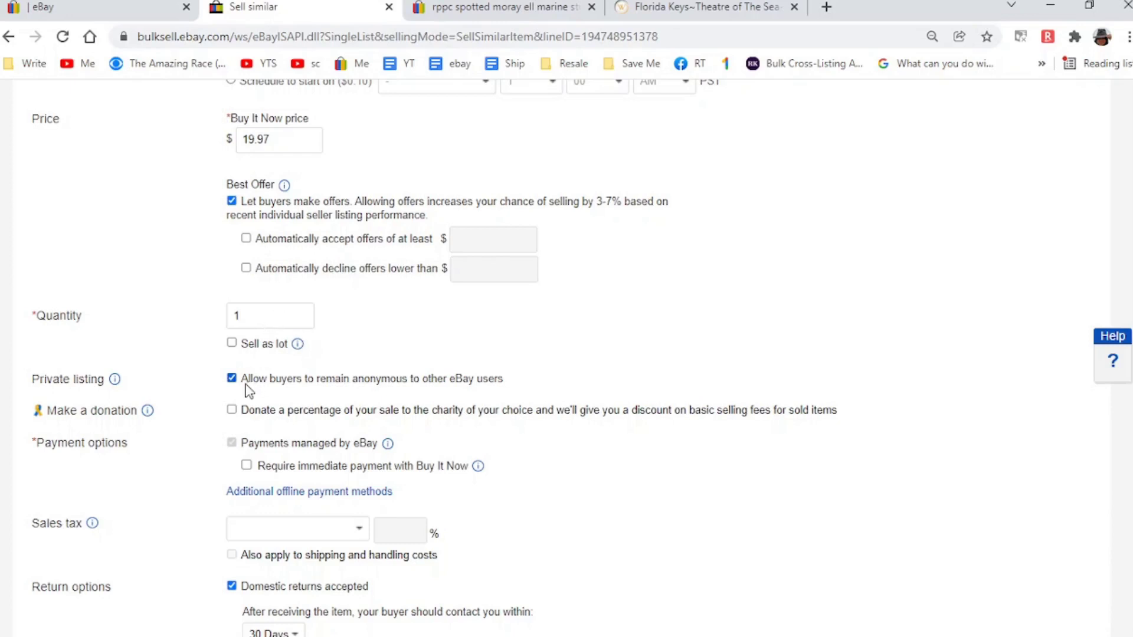
scroll(293, 383, "down", 1)
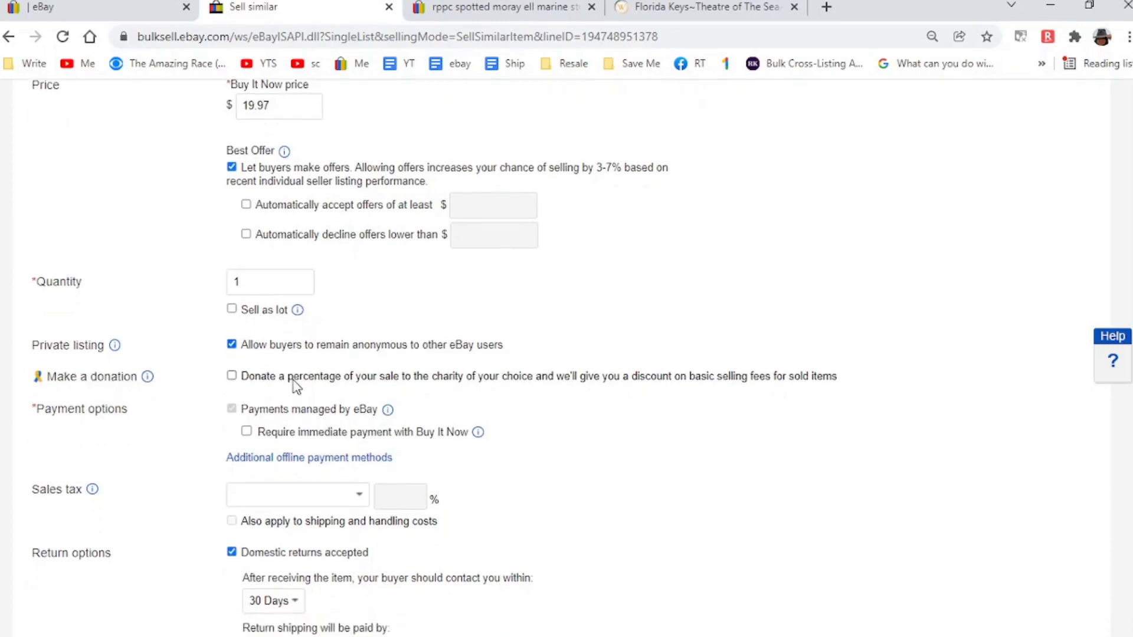
Step: Look over shipping and package settings, then enable 10%, 15% and 20% Volume Pricing
scroll(295, 386, "down", 1)
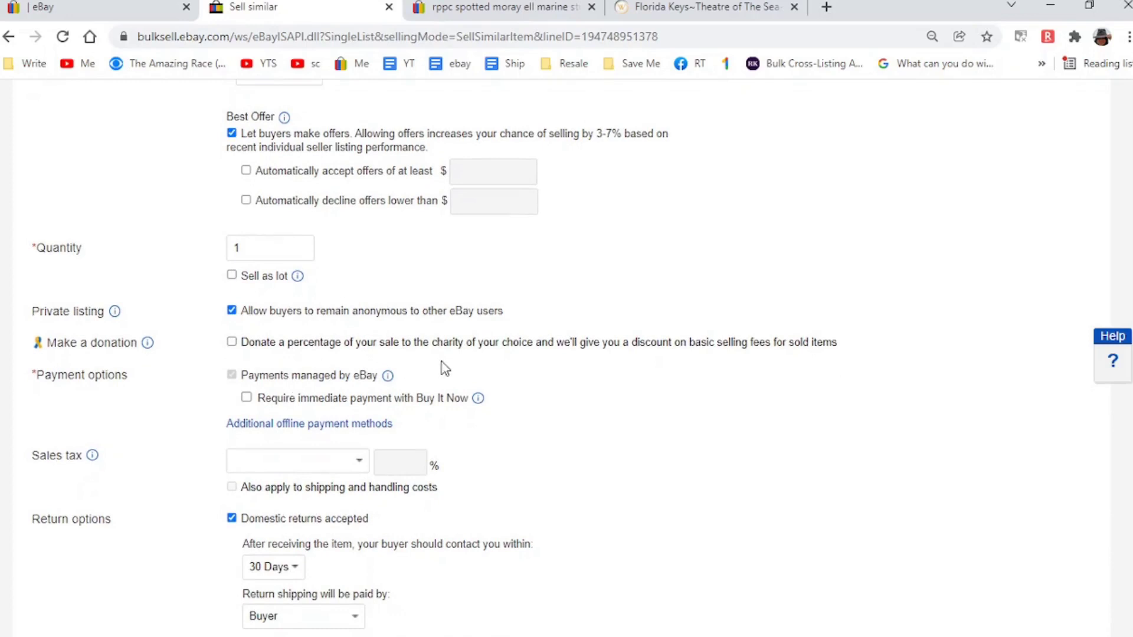
scroll(443, 367, "down", 3)
scroll(444, 368, "down", 8)
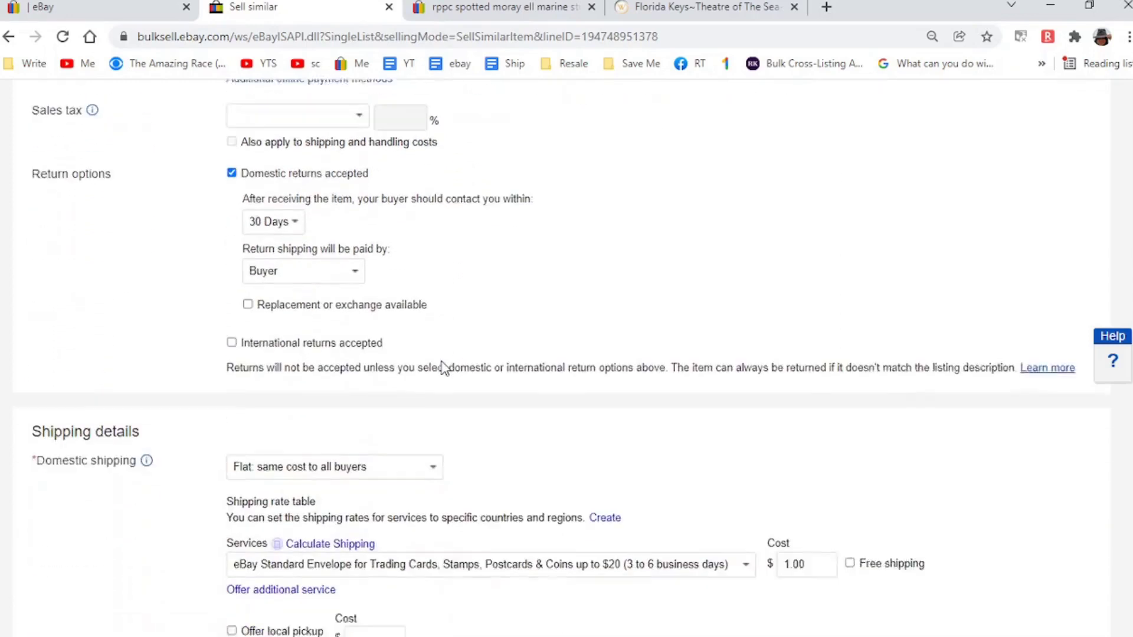
scroll(444, 368, "up", 1)
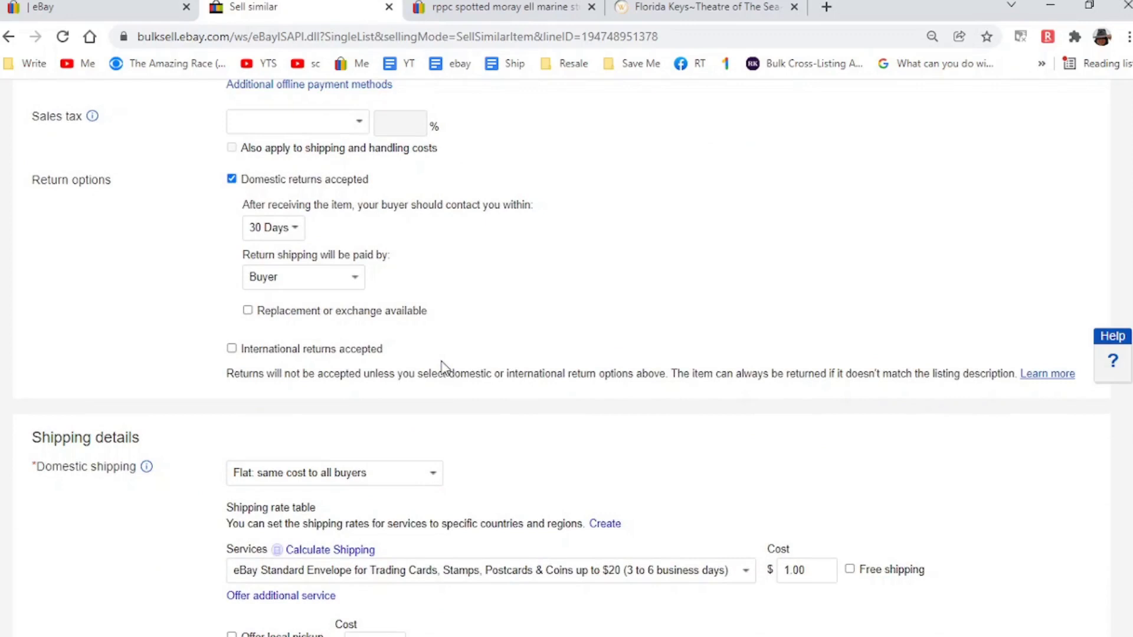
scroll(443, 368, "up", 1)
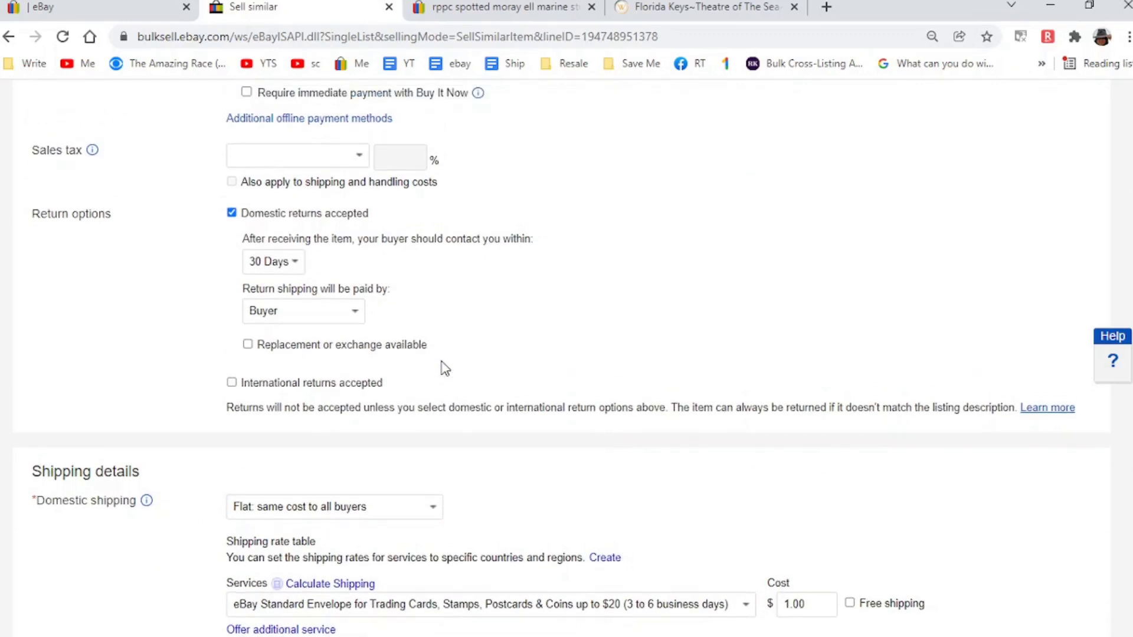
scroll(444, 368, "down", 1)
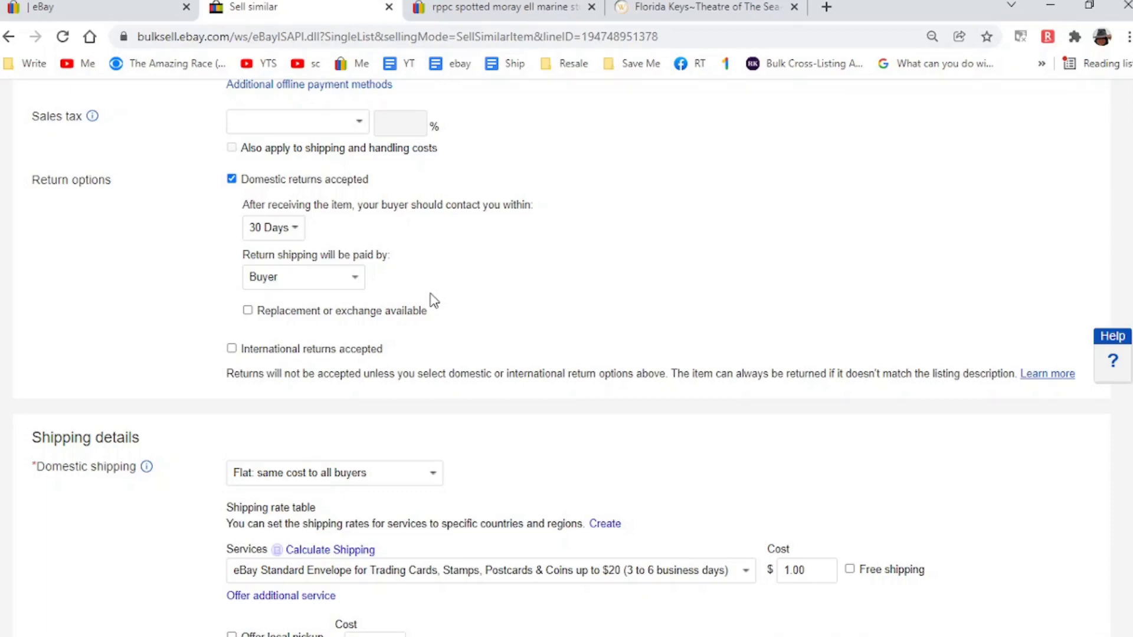
scroll(434, 301, "down", 5)
scroll(434, 301, "down", 1)
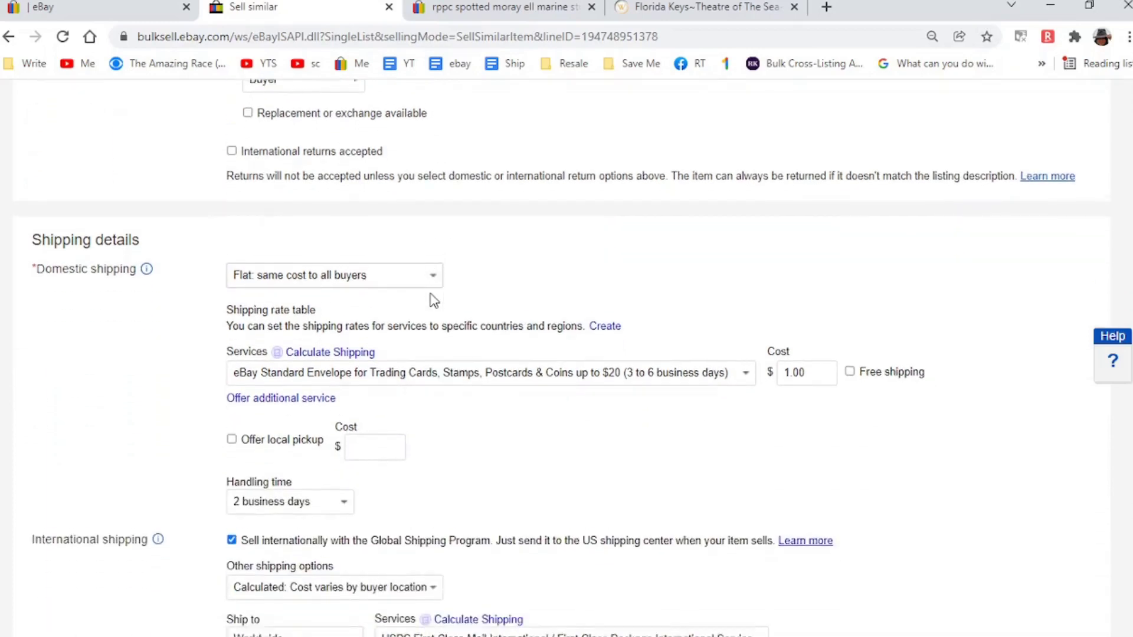
scroll(434, 301, "down", 3)
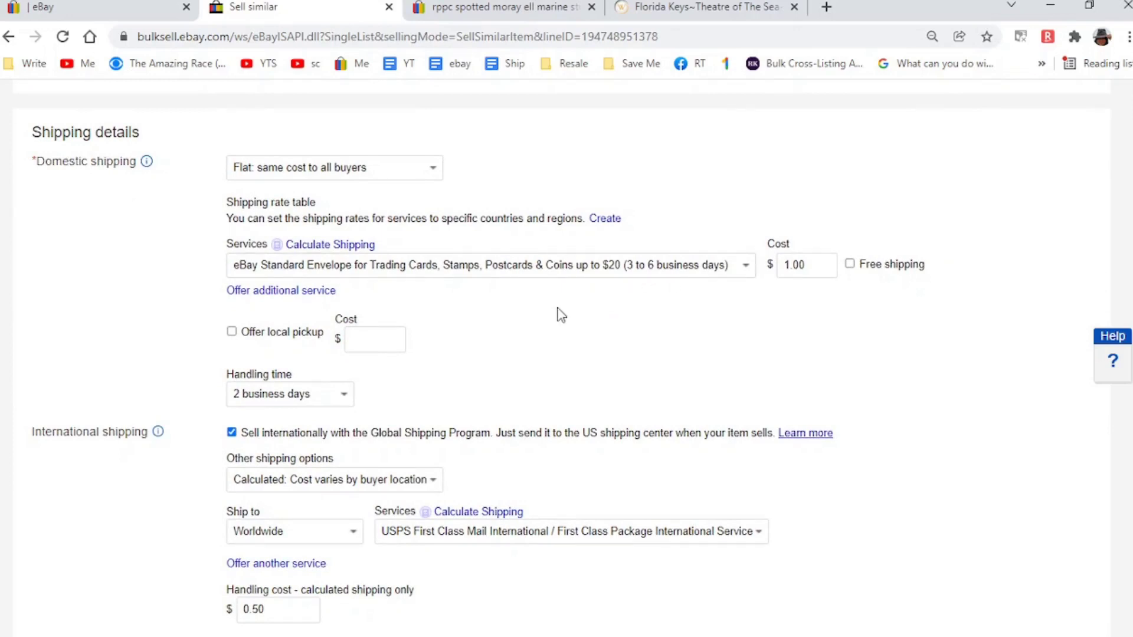
scroll(561, 315, "down", 2)
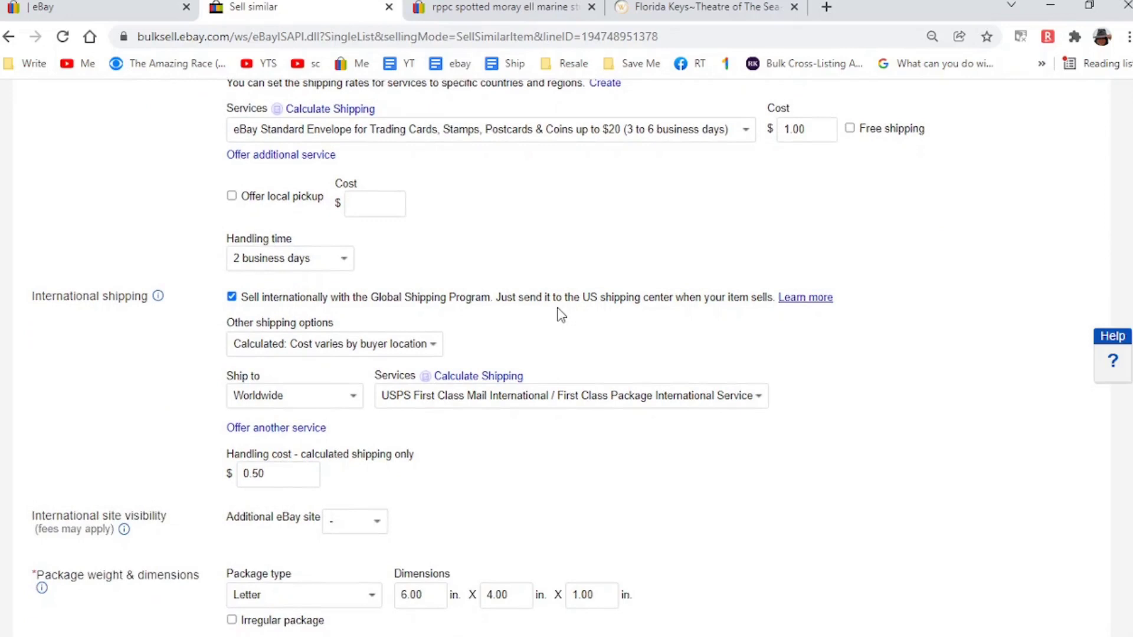
scroll(561, 314, "down", 1)
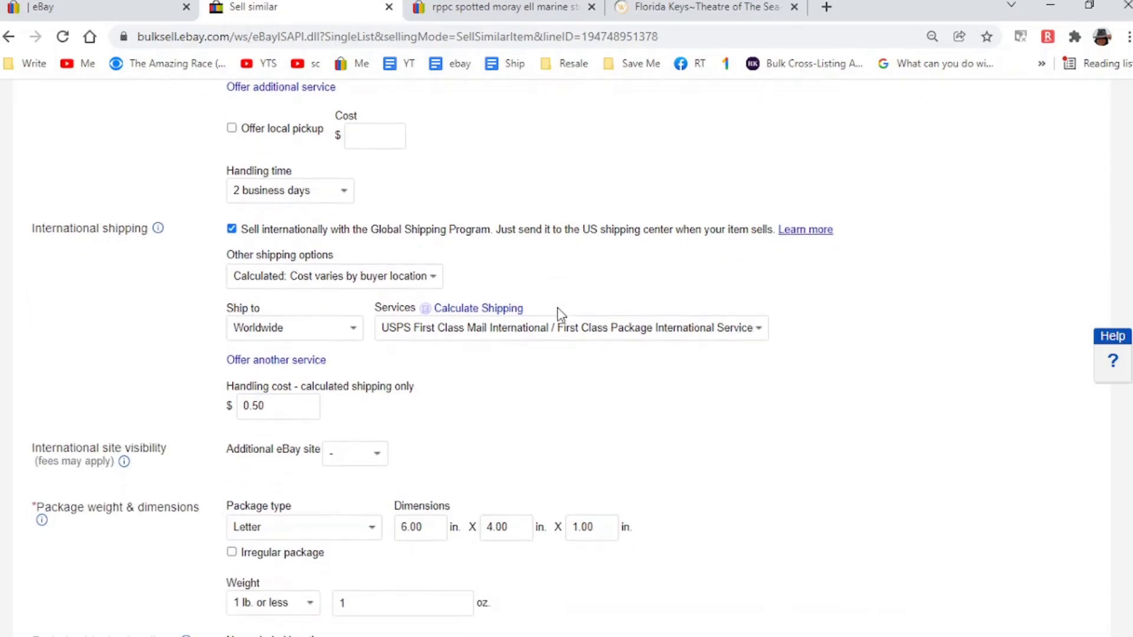
scroll(560, 315, "down", 1)
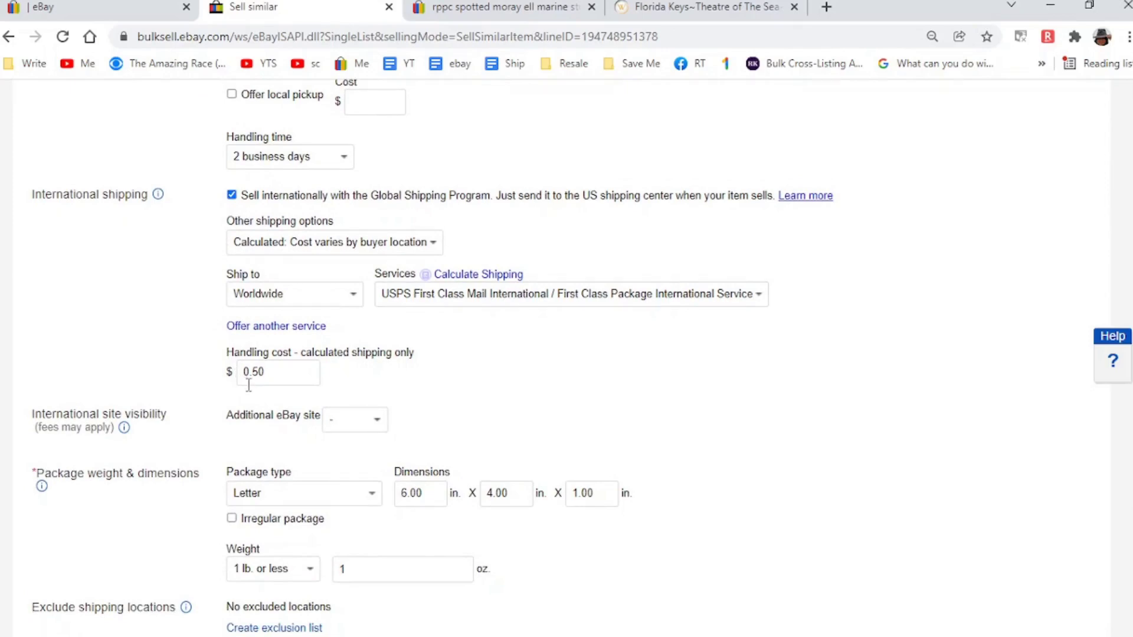
scroll(433, 372, "down", 5)
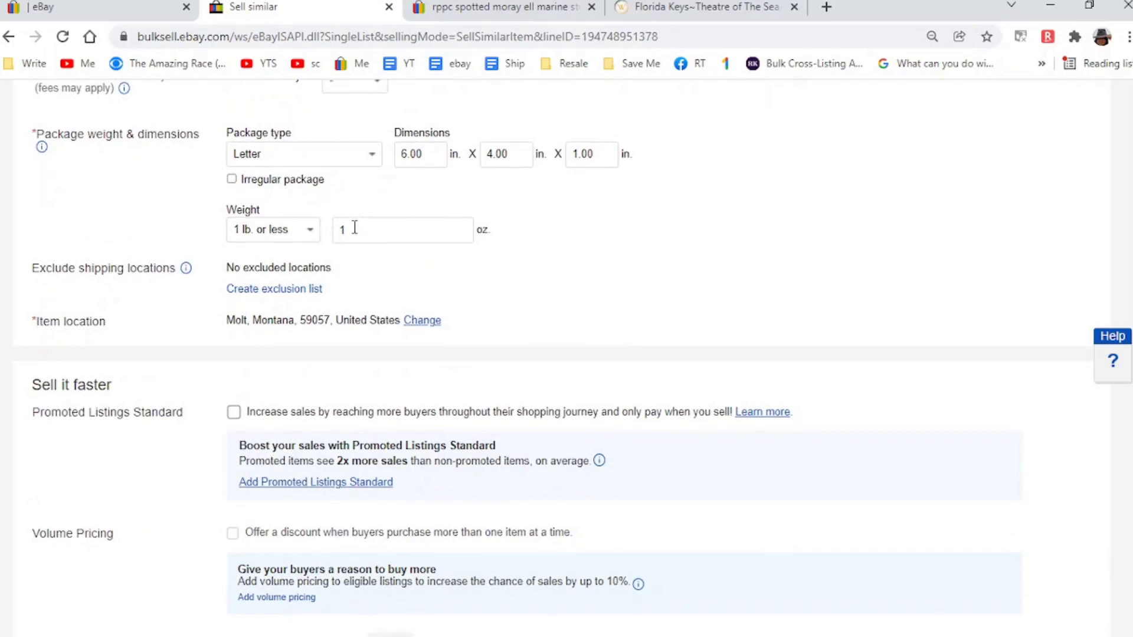
scroll(283, 363, "down", 3)
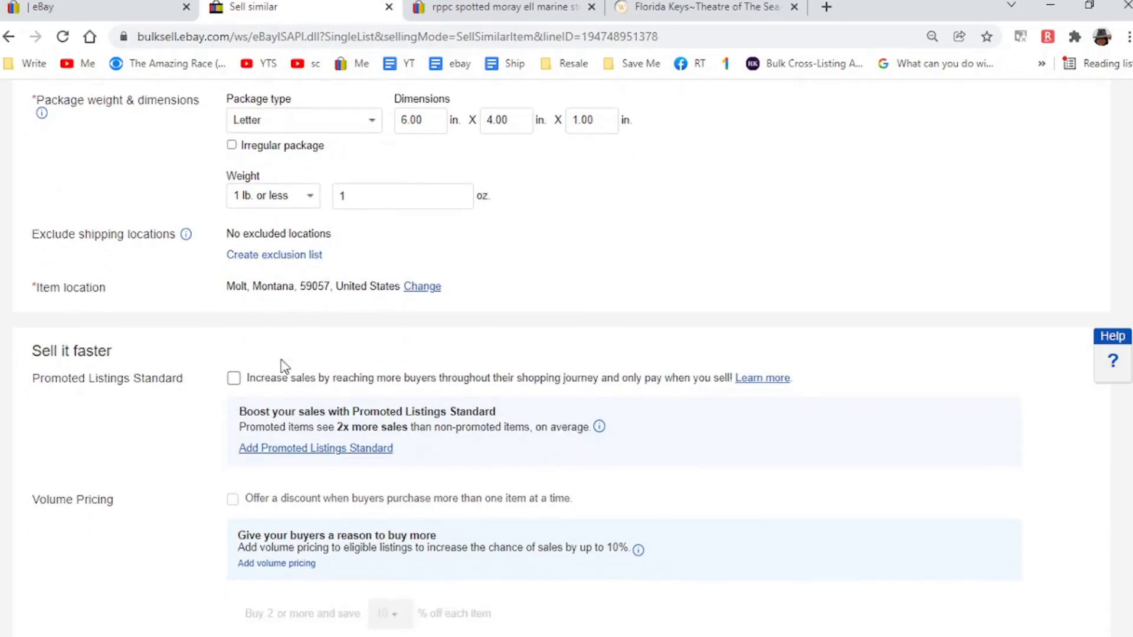
scroll(247, 175, "down", 3)
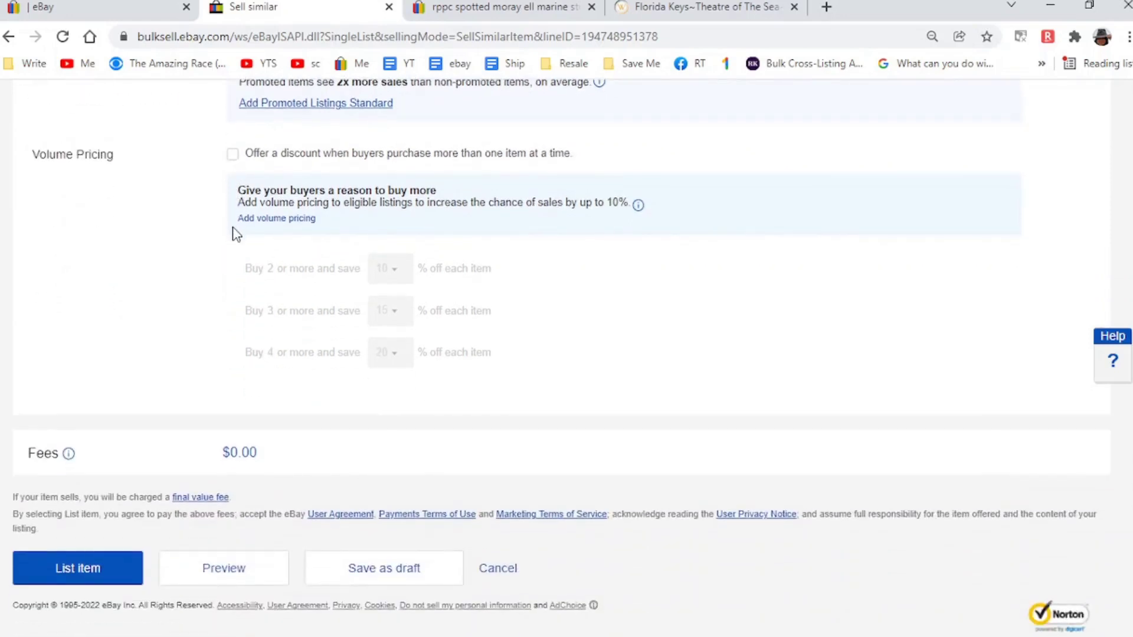
left_click(233, 157)
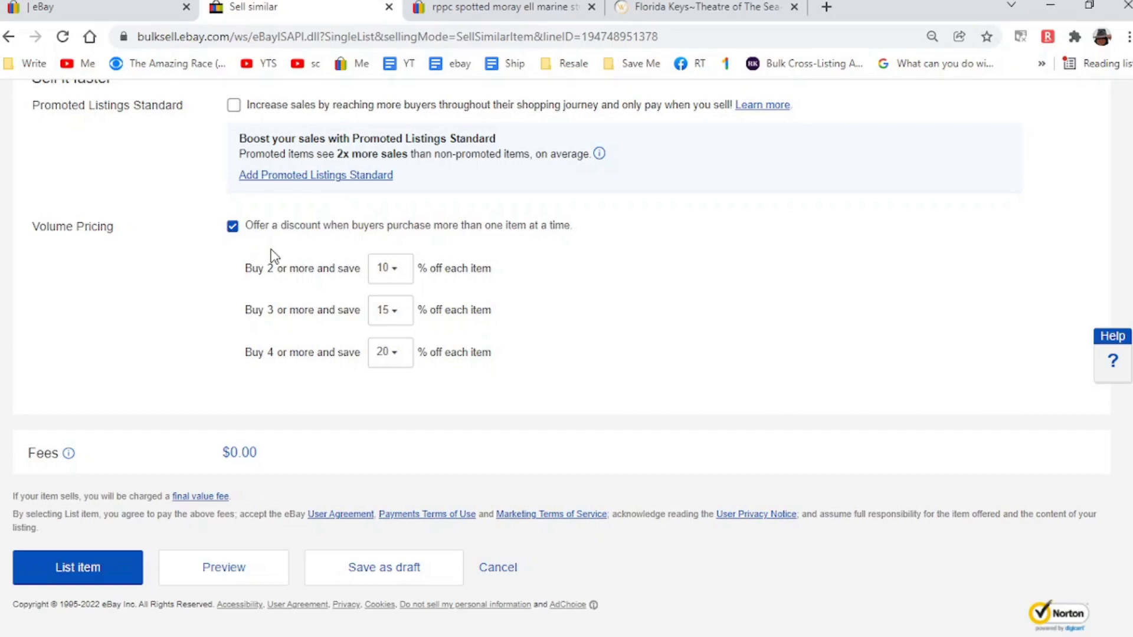
Step: Switch Volume Pricing back off and list the moray eel postcard
left_click(232, 226)
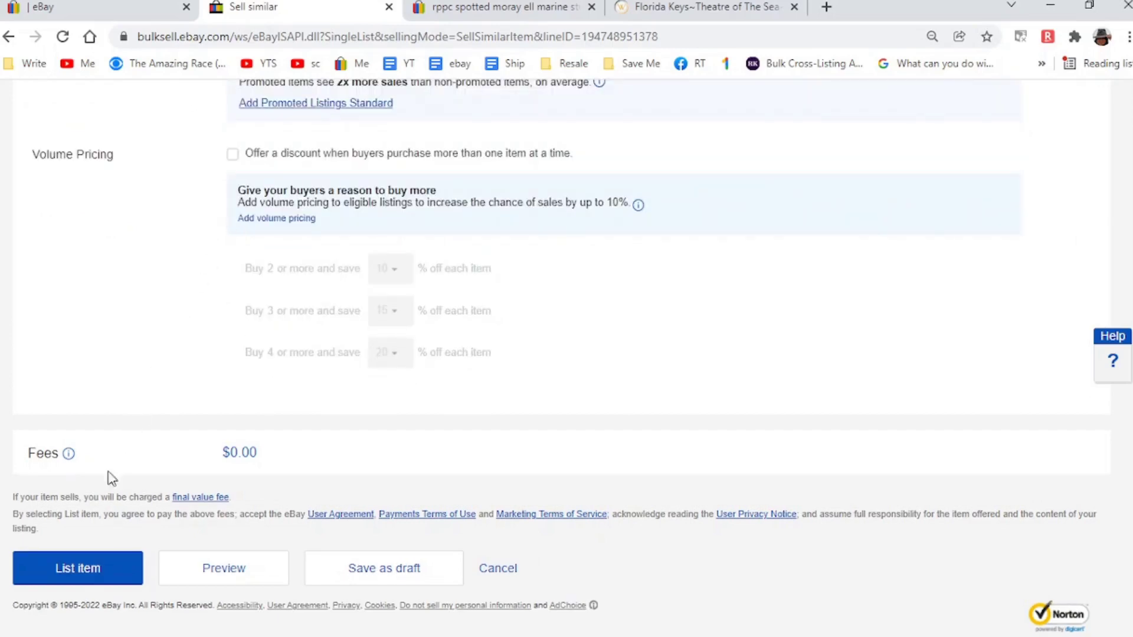
left_click(83, 571)
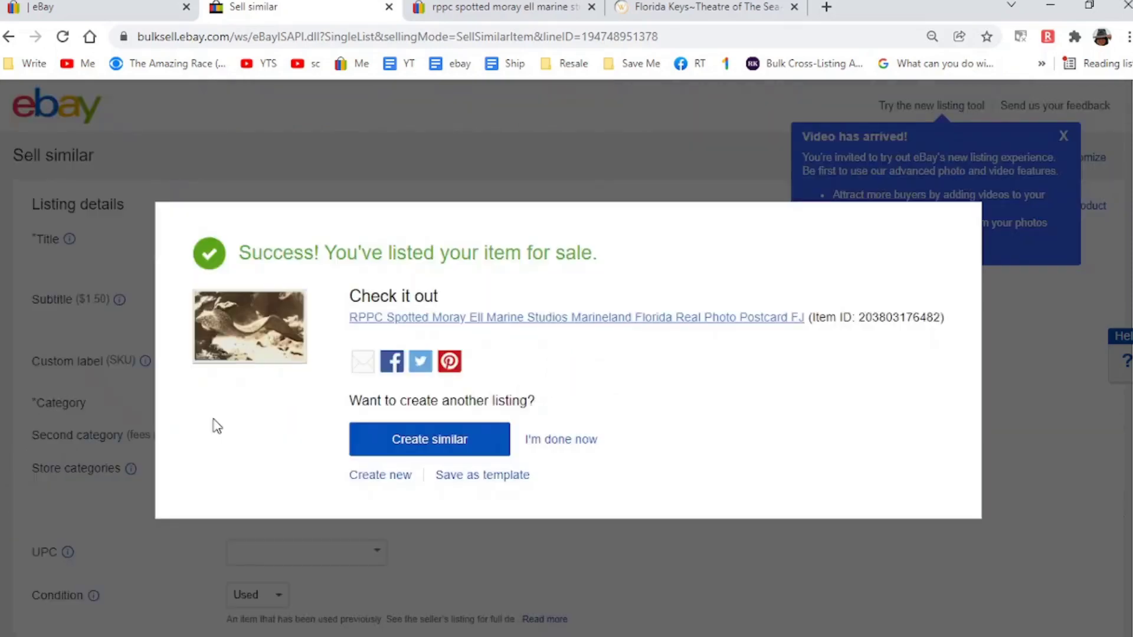
Step: Open the new moray eel postcard's item page from the success dialog
left_click(473, 317)
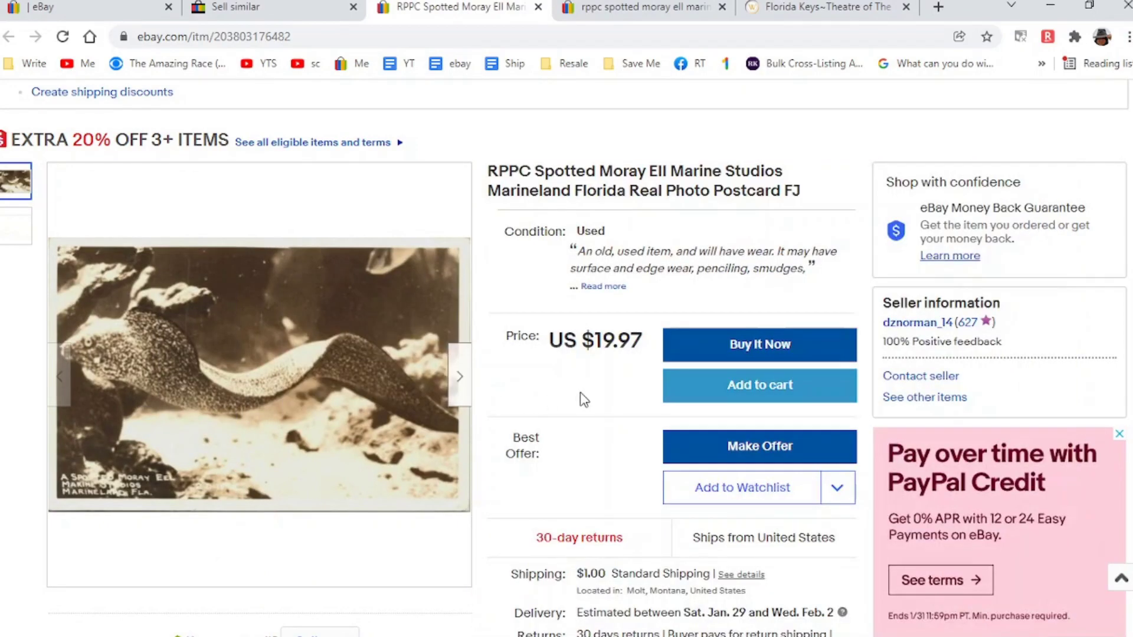
scroll(583, 399, "up", 3)
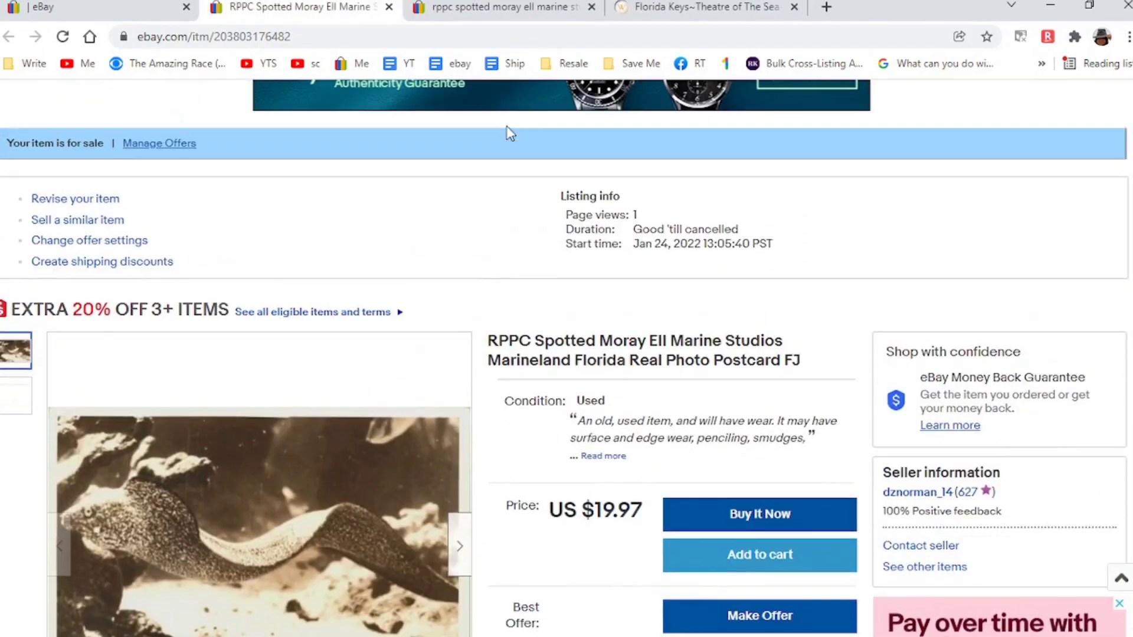
Step: Start a Sell similar listing from the moray eel postcard and clear the old title words
left_click(98, 221)
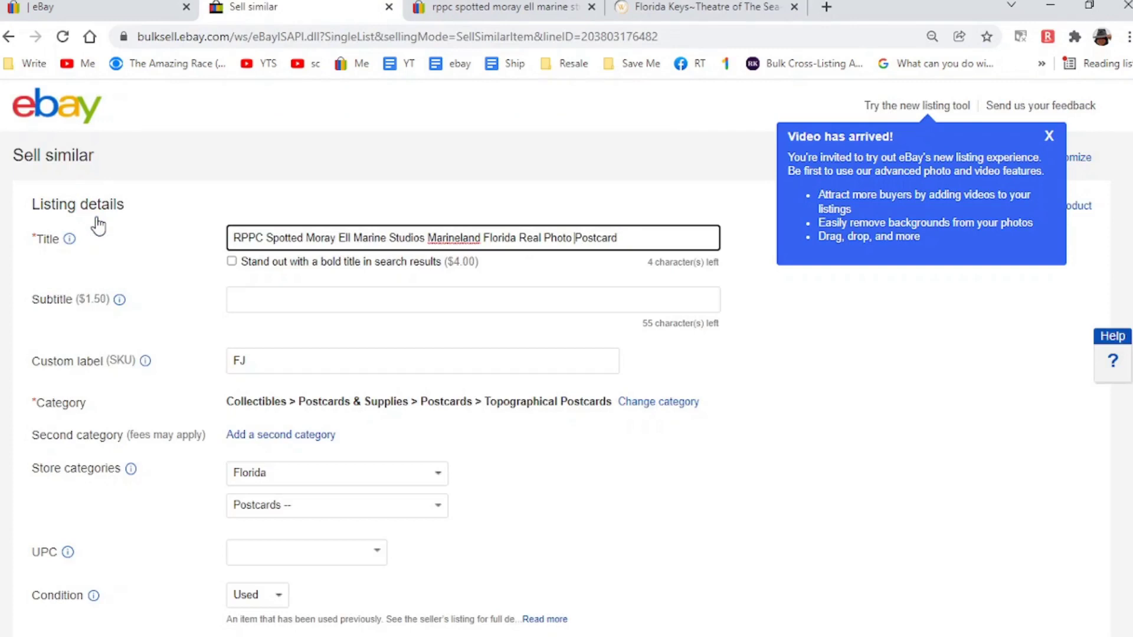
key("ctrl+Left")
key("BackSpace")
key("BackSpace")
key("BackSpace")
key("BackSpace")
key("BackSpace")
key("BackSpace")
key("BackSpace")
key("BackSpace")
key("BackSpace")
key("BackSpace")
key("BackSpace")
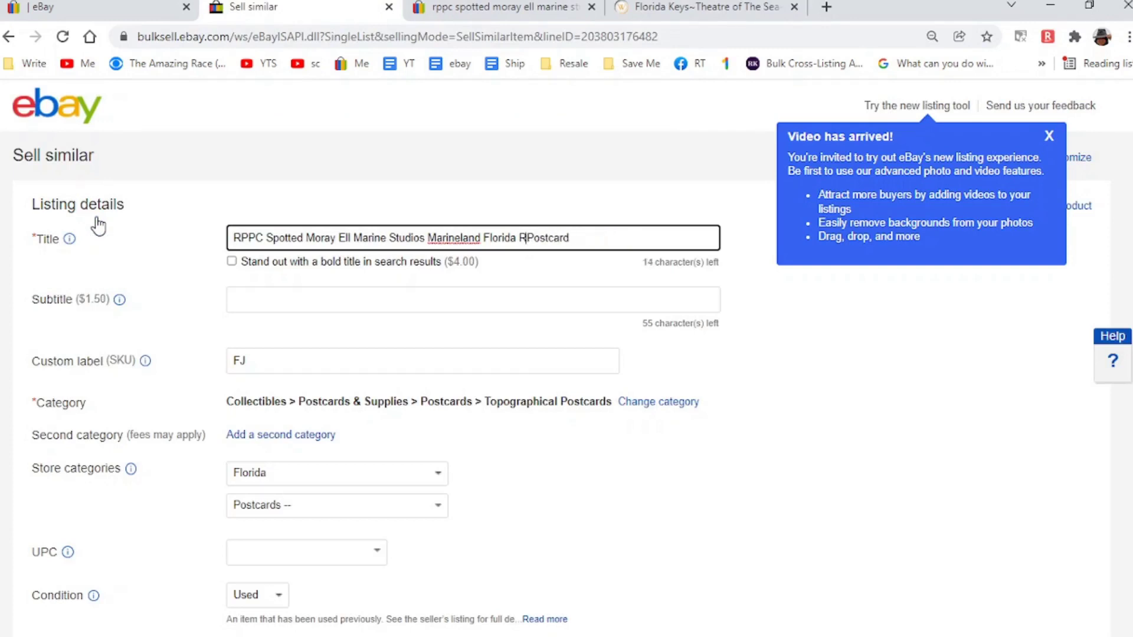
key("Home")
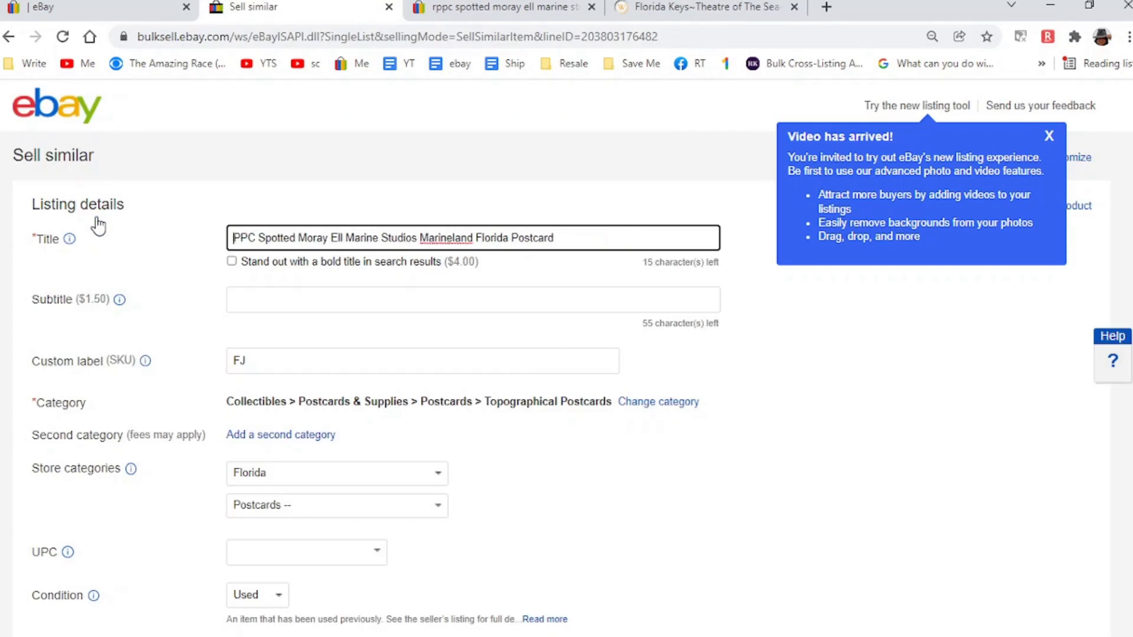
key("Delete")
key("Delete")
key("Delete")
key("Delete")
key("Delete")
key("Delete")
key("Delete")
key("Delete")
key("Delete")
key("Delete")
key("Delete")
key("Delete")
key("Delete")
key("Delete")
key("Delete")
key("Delete")
key("Delete")
key("Delete")
key("Delete")
key("Delete")
key("Delete")
key("Delete")
key("Delete")
key("Delete")
key("Delete")
key("Delete")
key("Delete")
key("Delete")
key("Delete")
key("Delete")
key("Delete")
key("Delete")
key("Delete")
key("Delete")
key("Delete")
key("Delete")
key("Delete")
key("Delete")
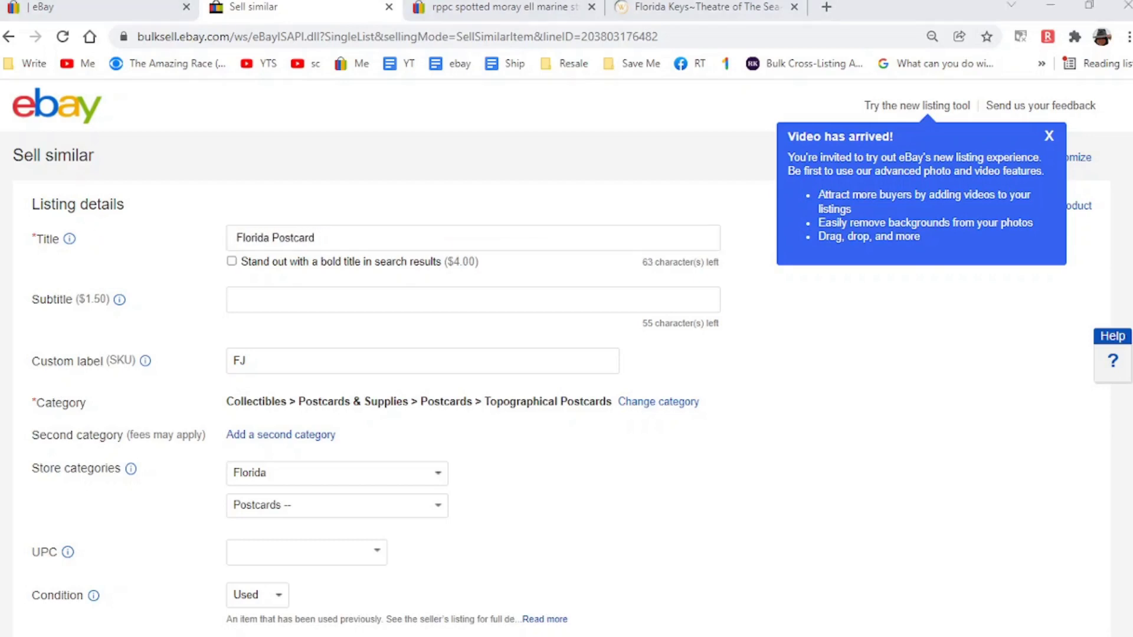
key("alt+Tab")
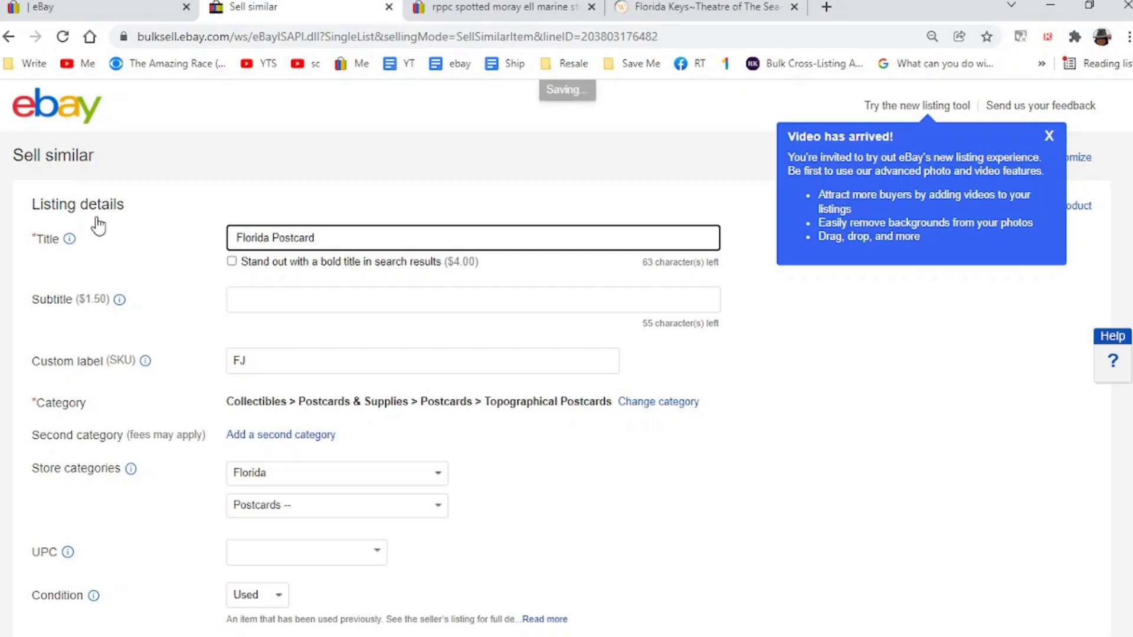
Step: Enter 'Hotel The Palms West Palm Beach' at the start of the title
type("Hotel t")
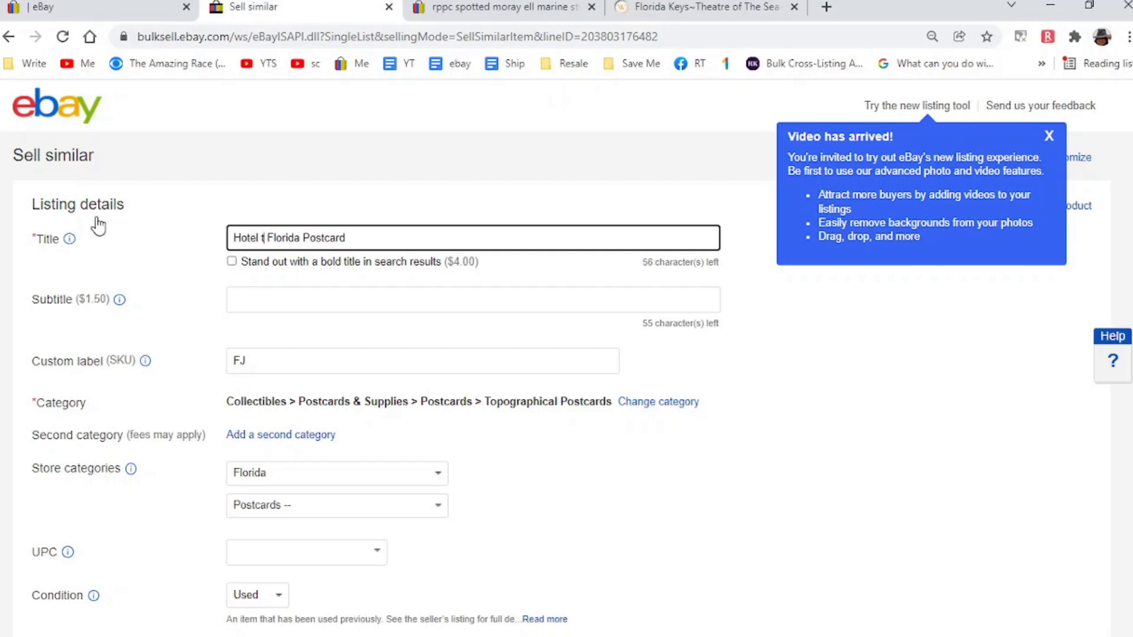
key("BackSpace")
type("The Pal")
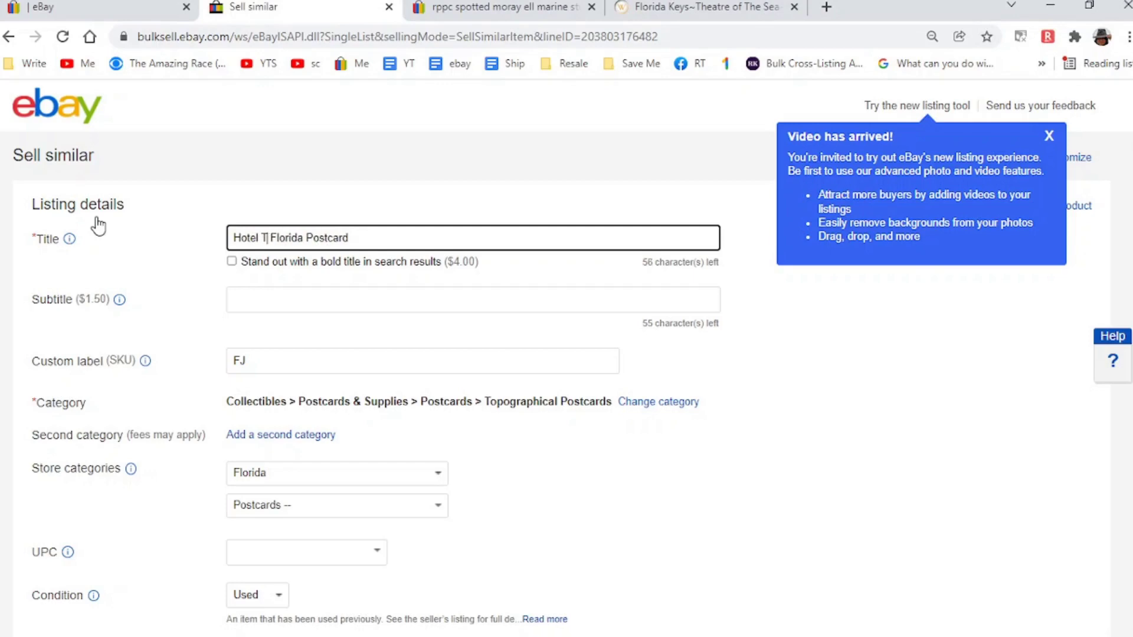
type("ms")
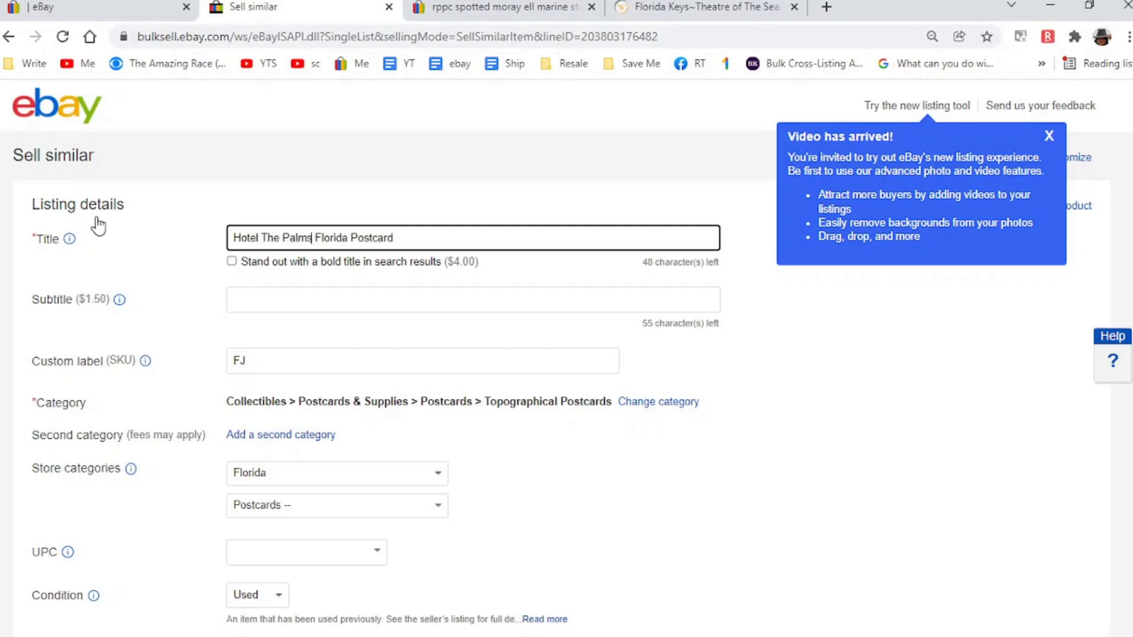
type(" West Palm")
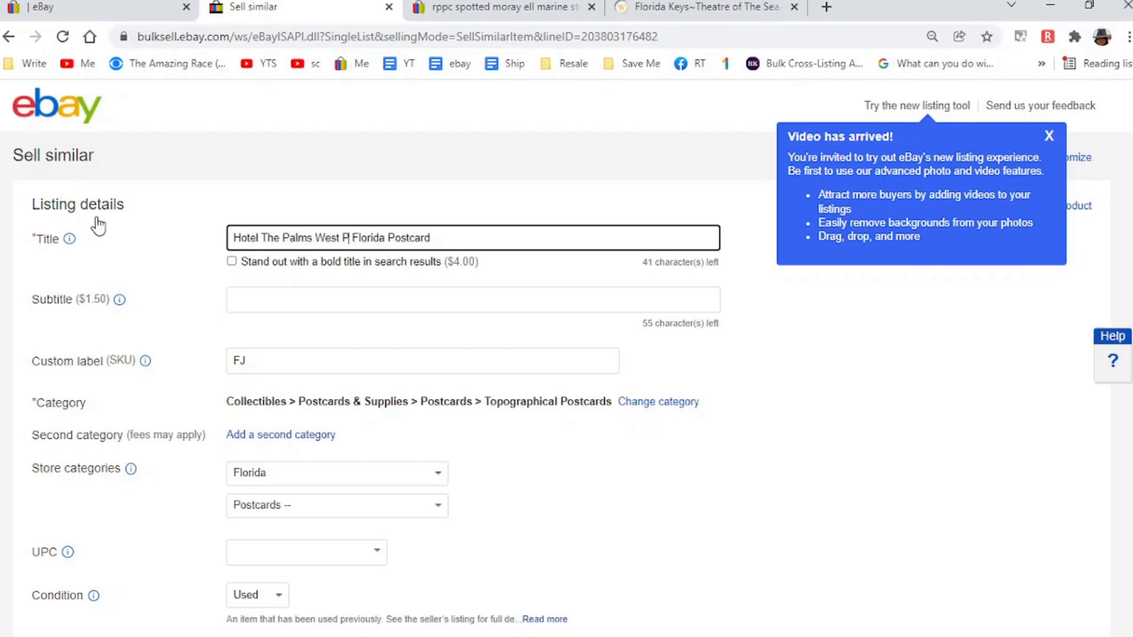
type(" Beach")
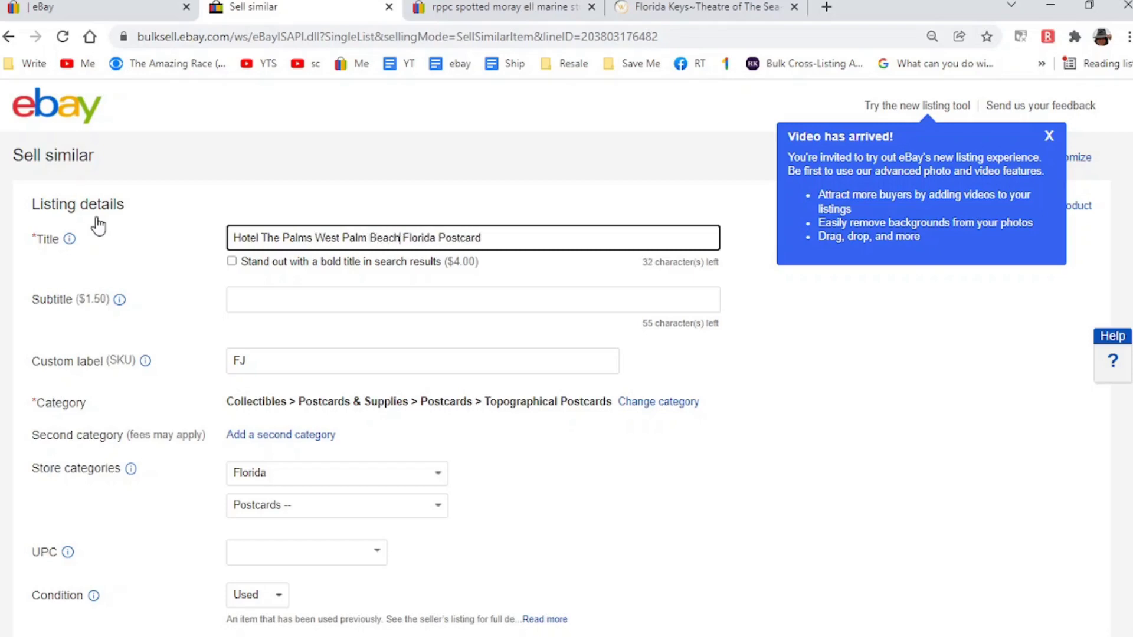
Step: Search eBay sold listings using the new 'Hotel The Palms West Palm Beach' title
key("ctrl+a")
key("ctrl+c")
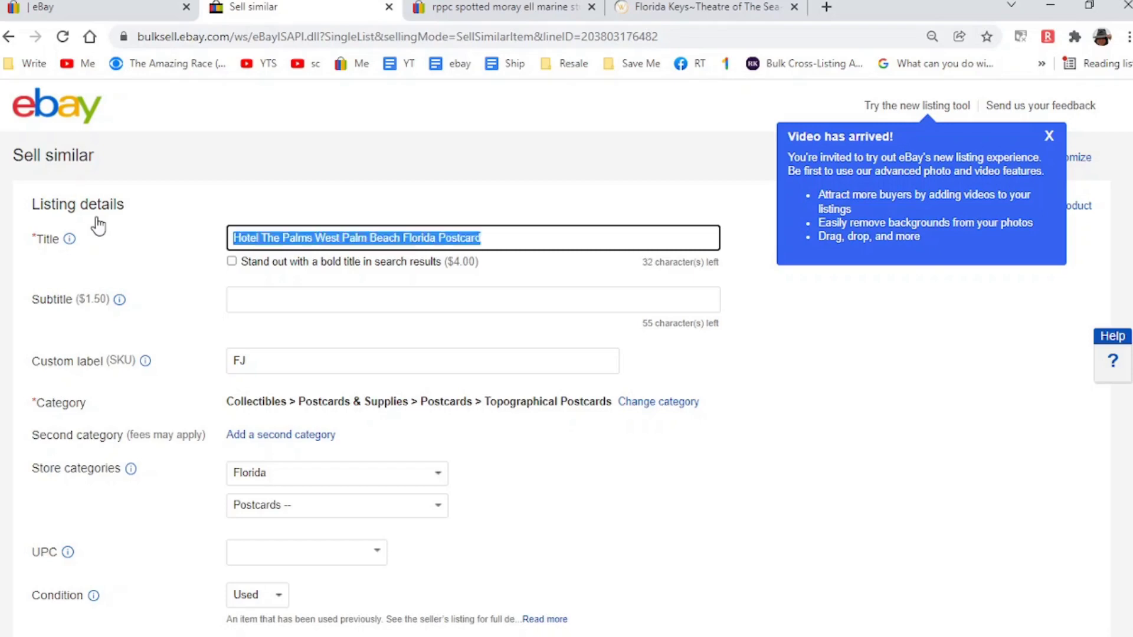
key("ctrl+Tab")
scroll(94, 230, "up", 10)
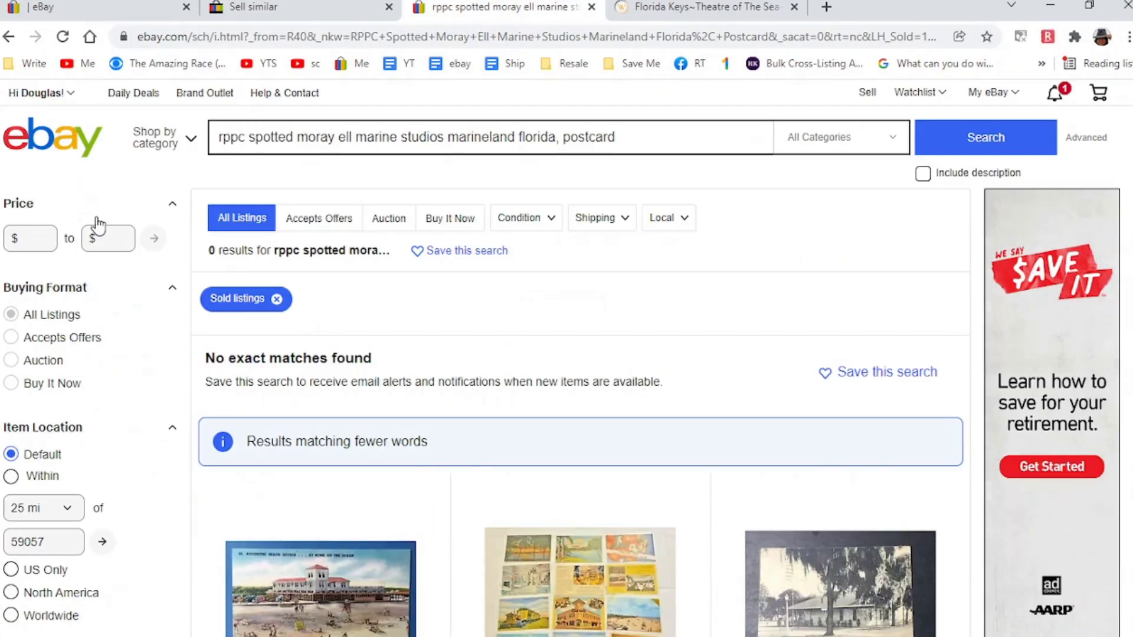
triple_click(244, 137)
key("ctrl+v")
key("Return")
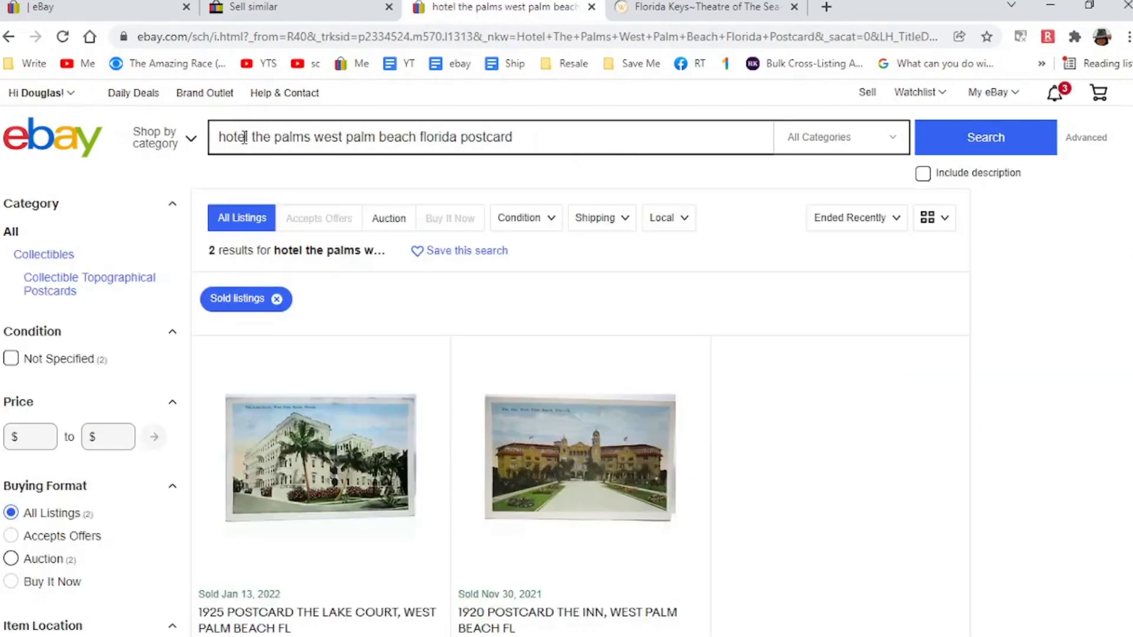
scroll(243, 137, "down", 3)
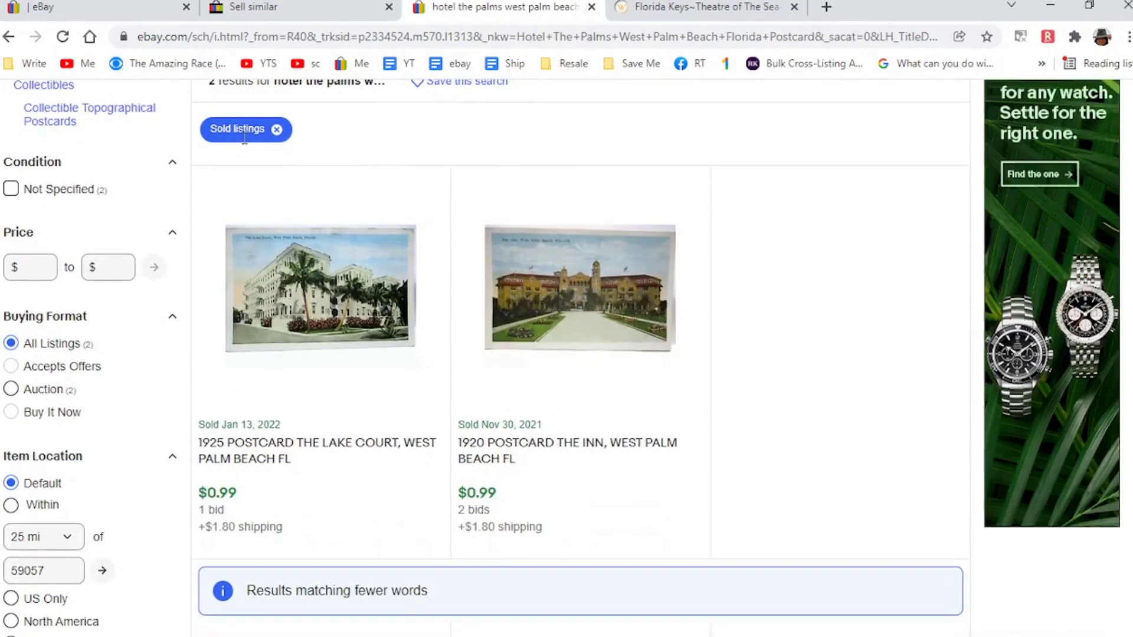
scroll(381, 467, "down", 1)
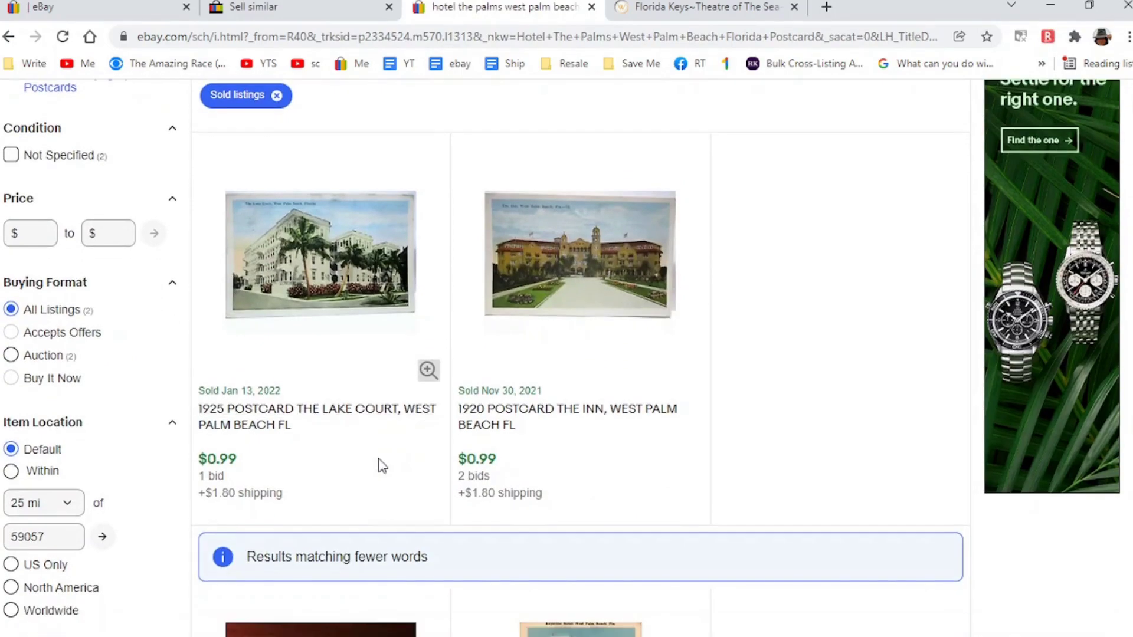
scroll(381, 466, "down", 7)
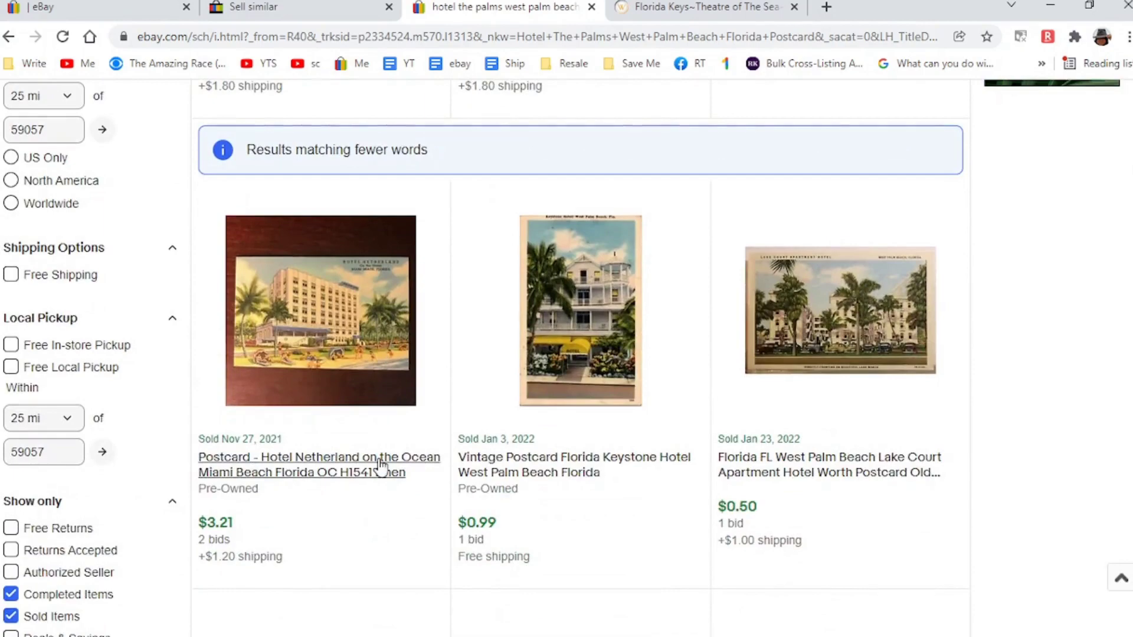
scroll(381, 467, "down", 15)
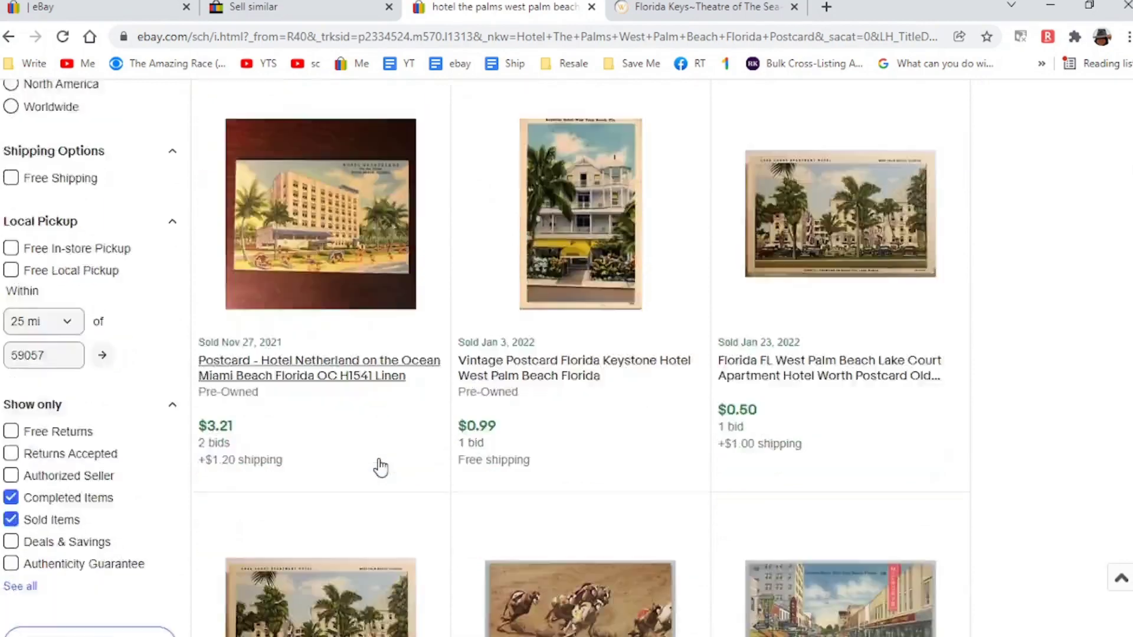
scroll(381, 467, "down", 8)
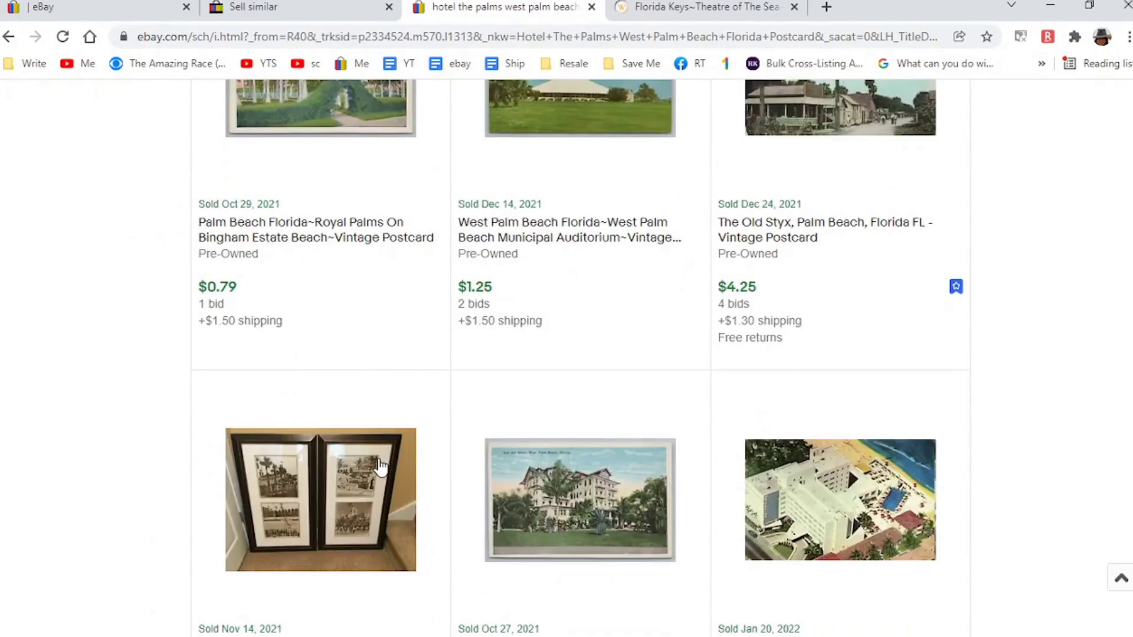
scroll(380, 466, "down", 10)
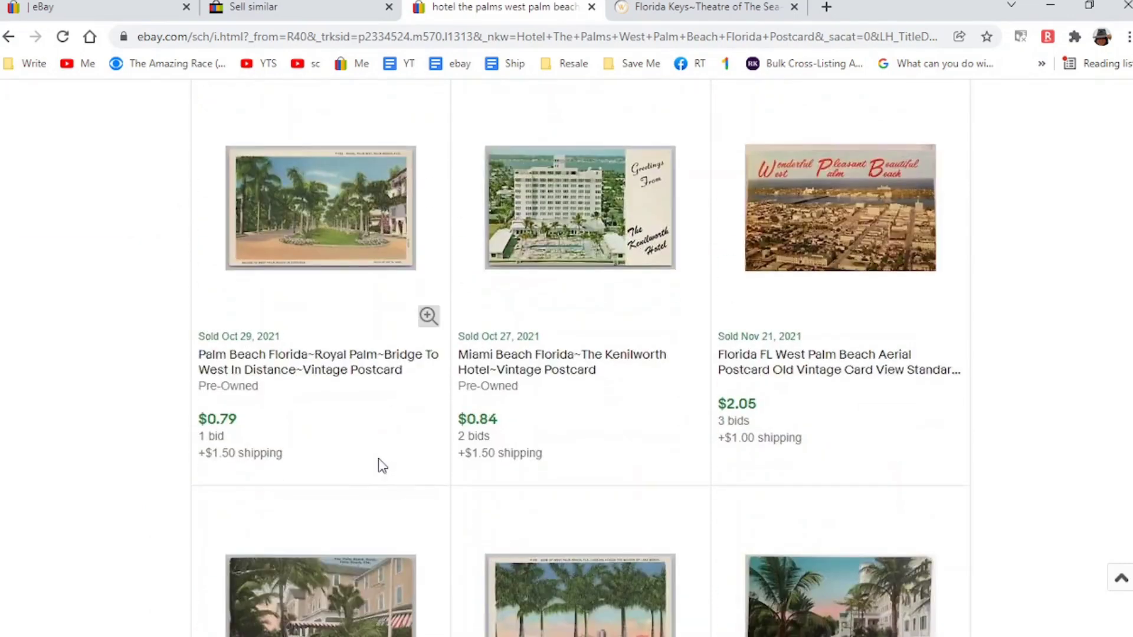
scroll(381, 466, "up", 20)
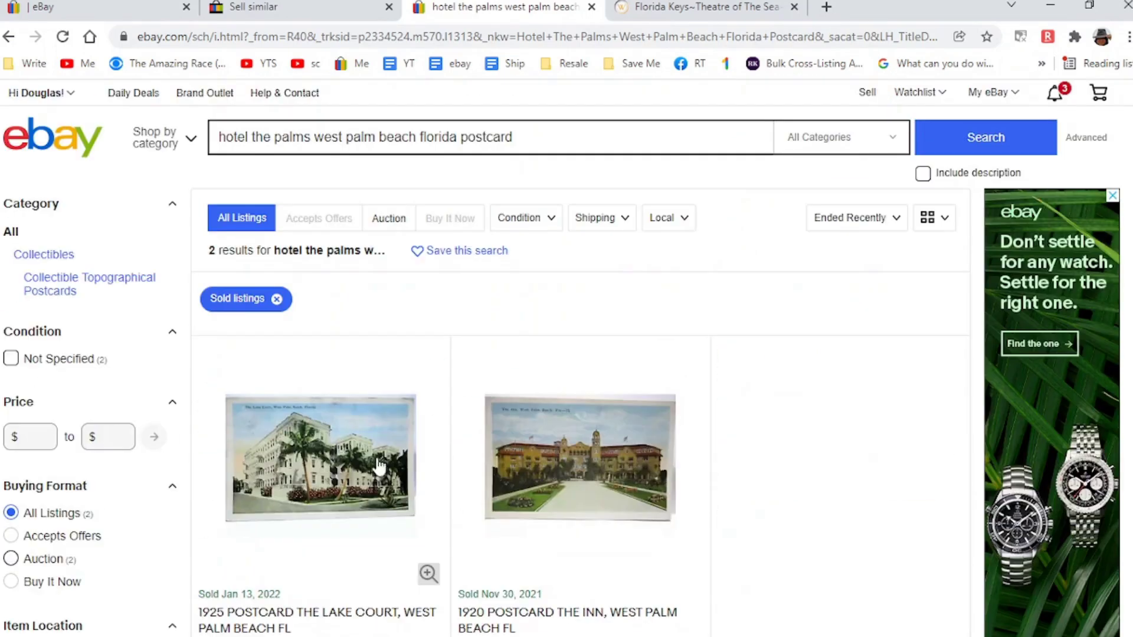
Step: Remove the Sold filter and browse the active listings
left_click(277, 299)
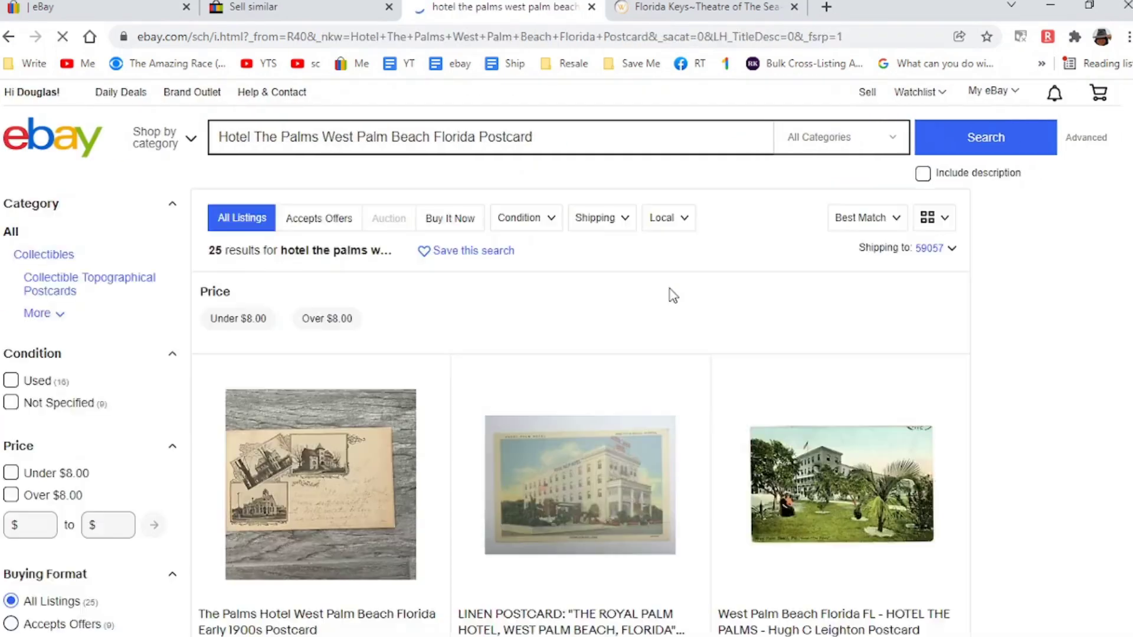
scroll(672, 295, "down", 8)
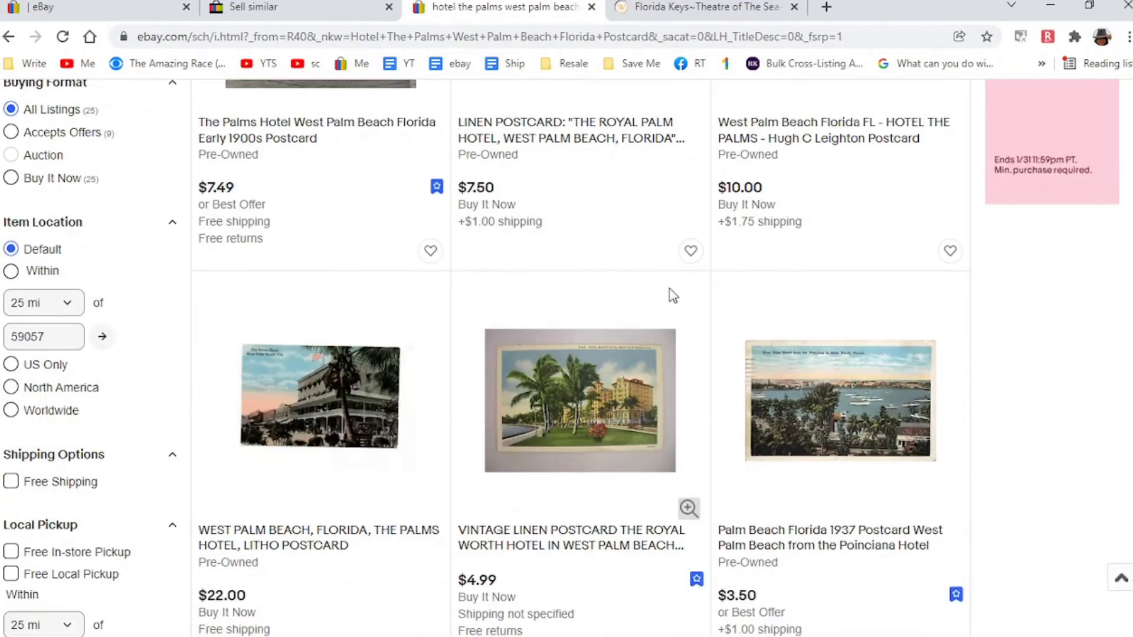
scroll(671, 295, "down", 8)
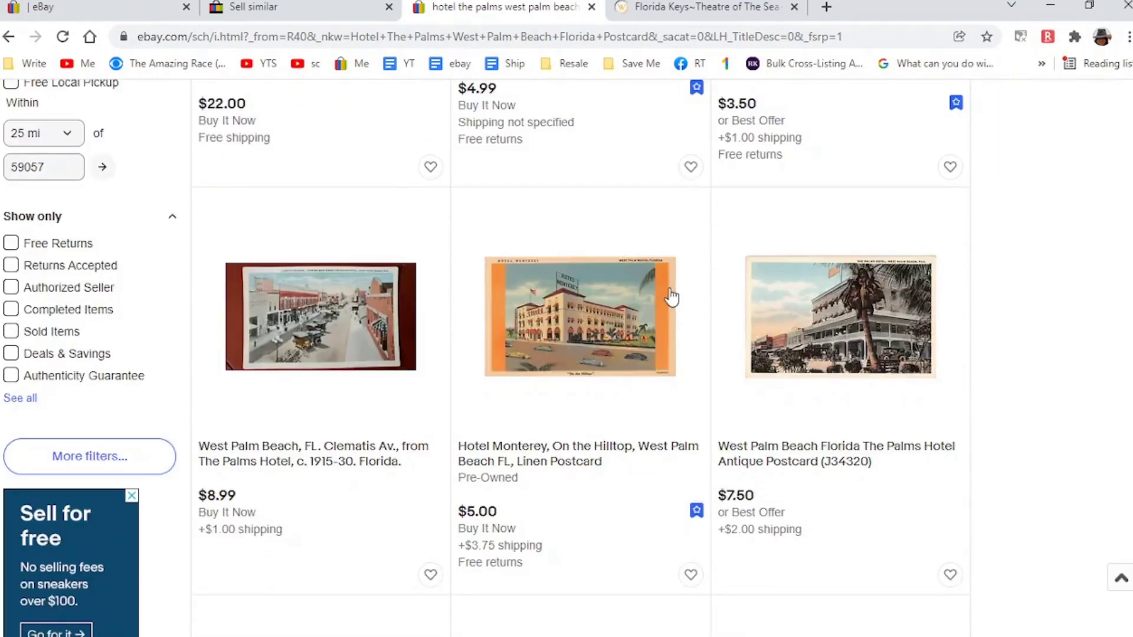
scroll(671, 297, "down", 8)
Step: Search WorthPoint for 'Hotel The Palms West Palm Beach Florida Postcard' and browse the price guide
key("ctrl+Tab")
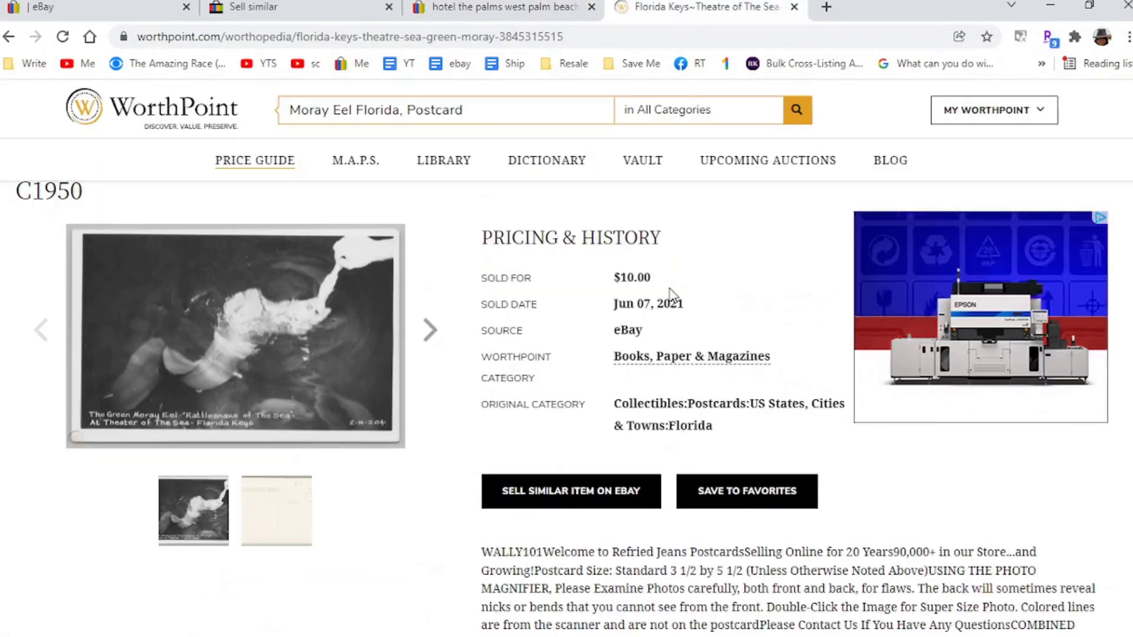
left_click(567, 114)
key("ctrl+a")
key("ctrl+v")
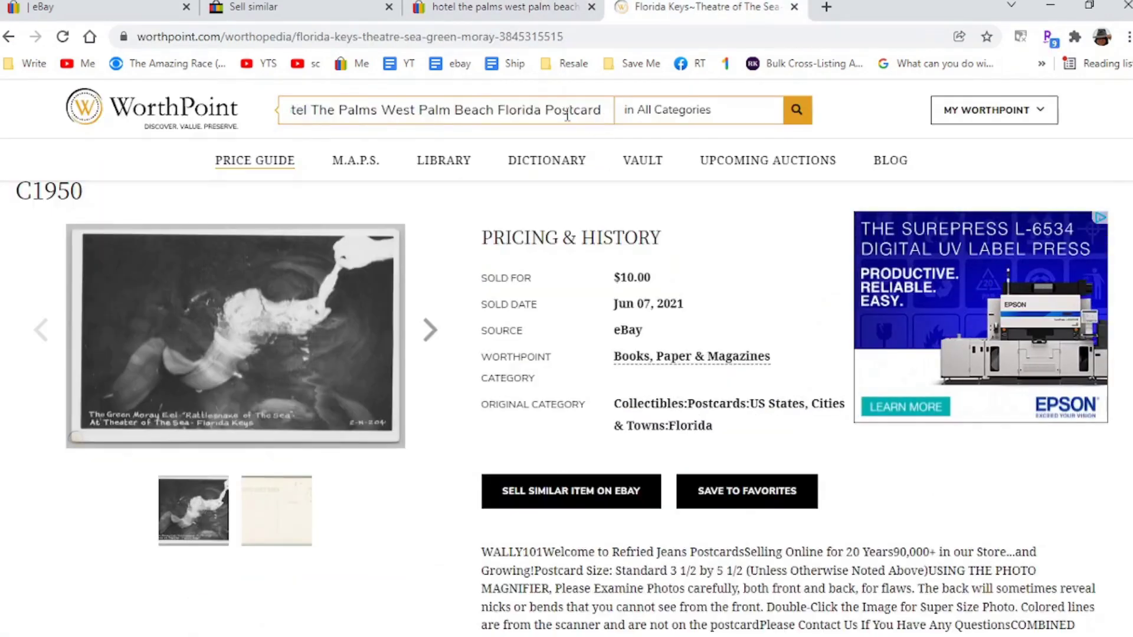
key("Return")
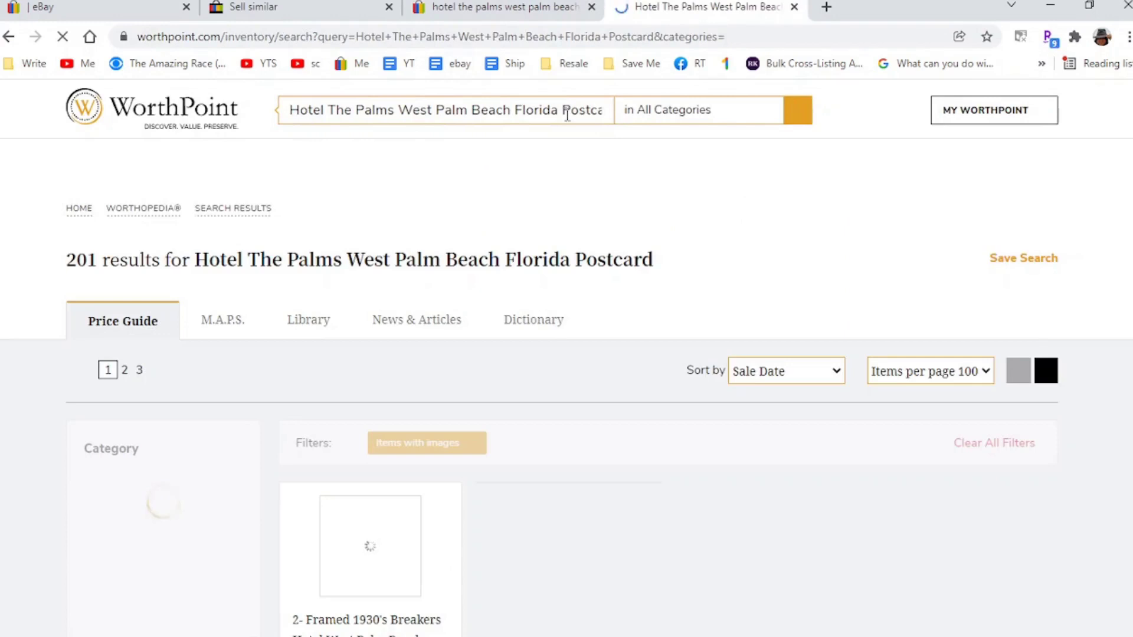
scroll(567, 114, "down", 2)
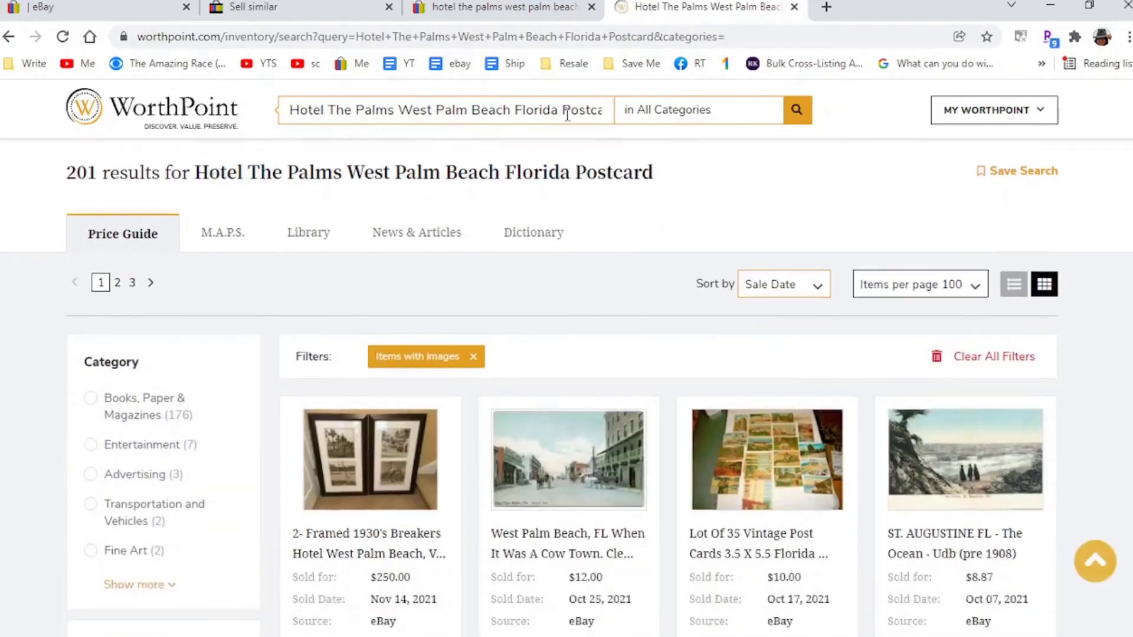
scroll(566, 114, "down", 1)
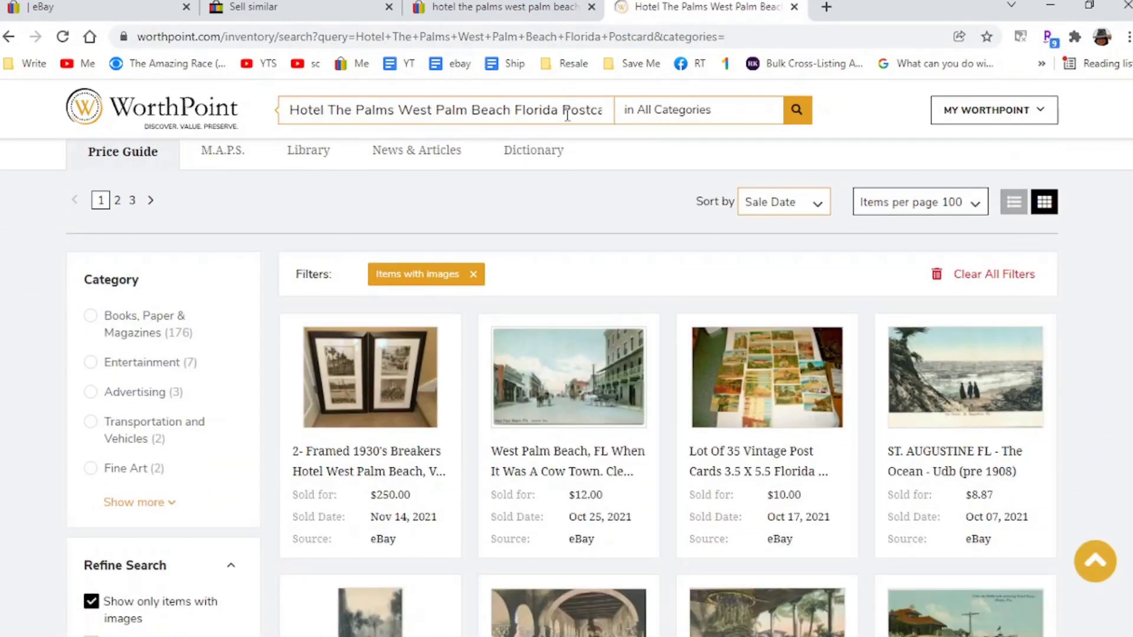
scroll(567, 114, "down", 1)
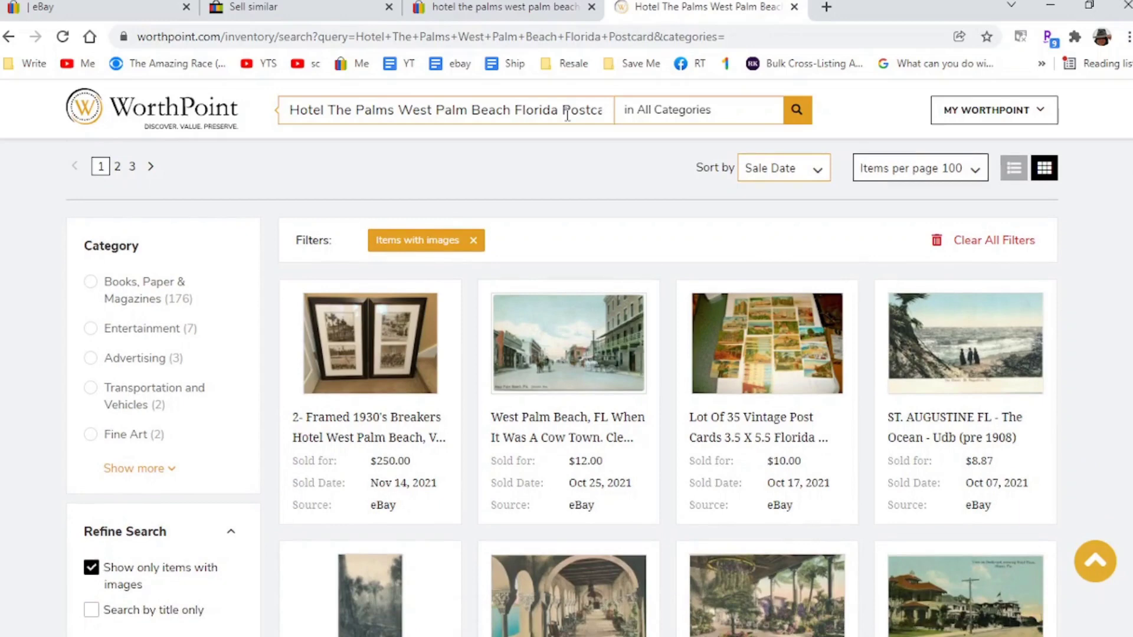
scroll(567, 114, "down", 1)
scroll(567, 113, "down", 5)
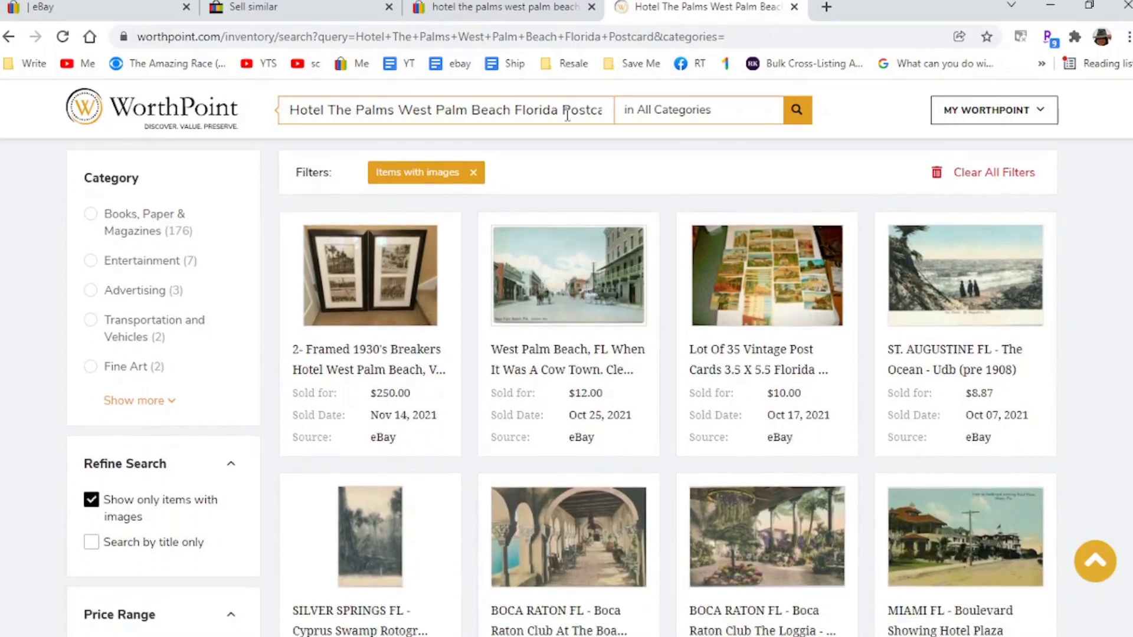
scroll(567, 114, "down", 1)
scroll(567, 114, "down", 3)
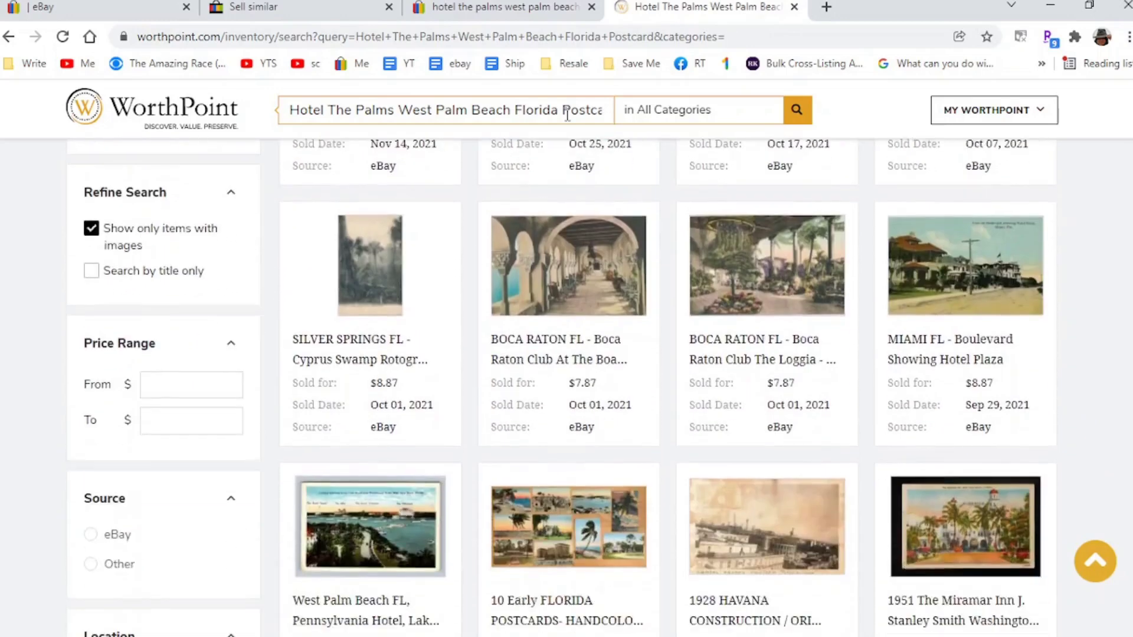
scroll(567, 114, "down", 6)
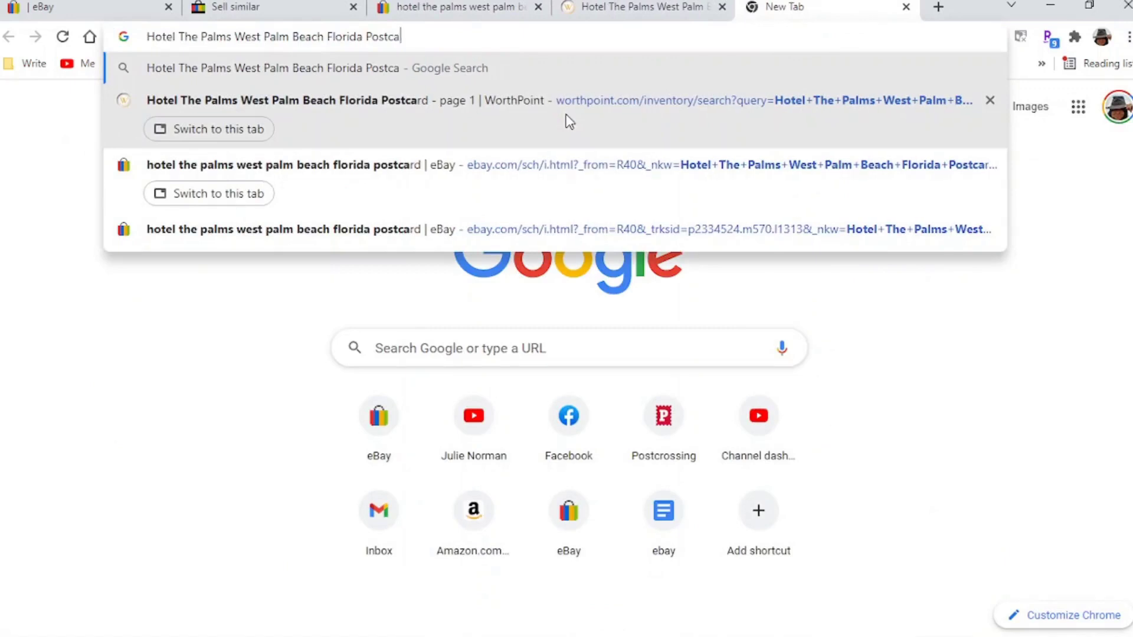
key("BackSpace")
key("BackSpace")
key("BackSpace")
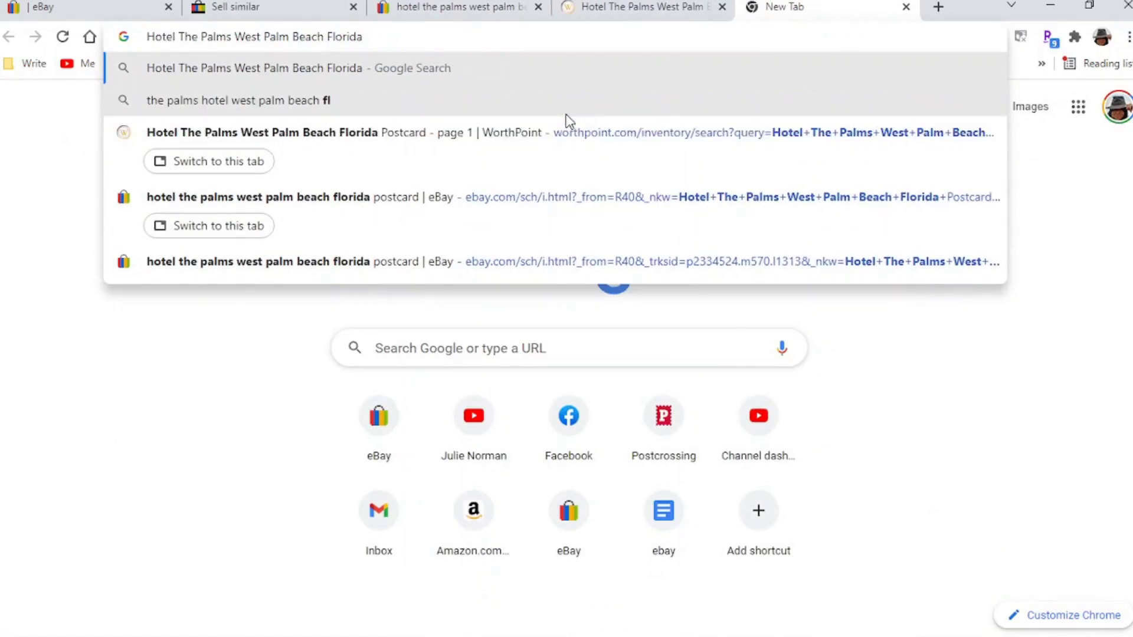
Step: Search Google for the hotel postcard title plus 'history'
type("history&rlz=1C1CHBF_enUS813US813&oq=Hotel+The+Palms+West+Palm+Bea...")
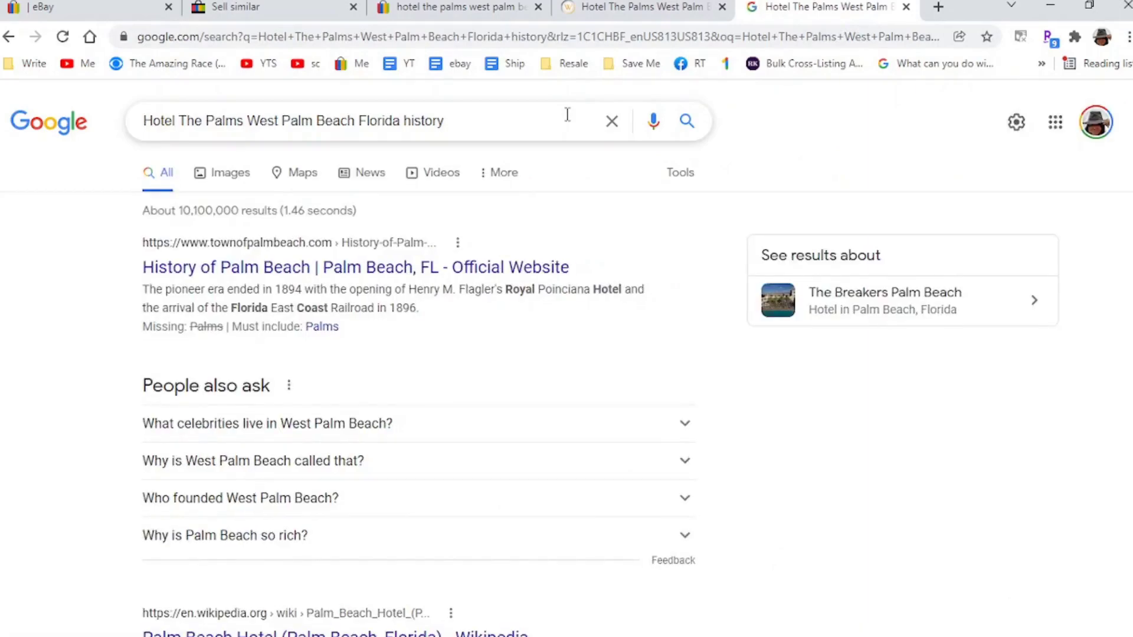
scroll(567, 114, "down", 5)
scroll(567, 114, "down", 3)
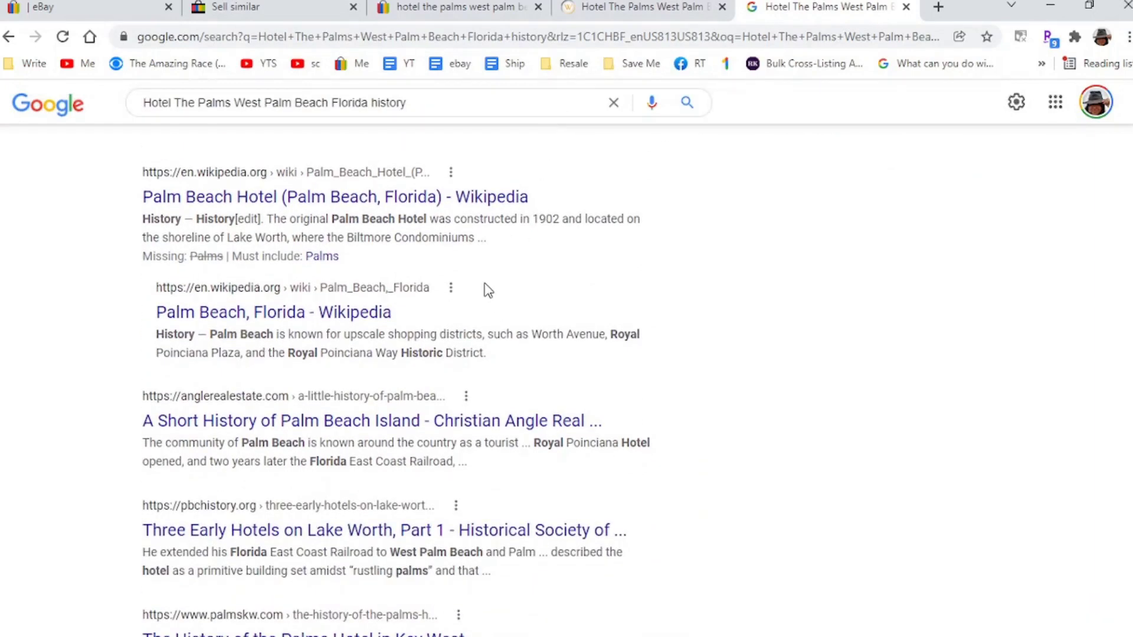
Step: Read the Palm Beach Hotel Wikipedia article, then return to the Sell similar form
middle_click(479, 199)
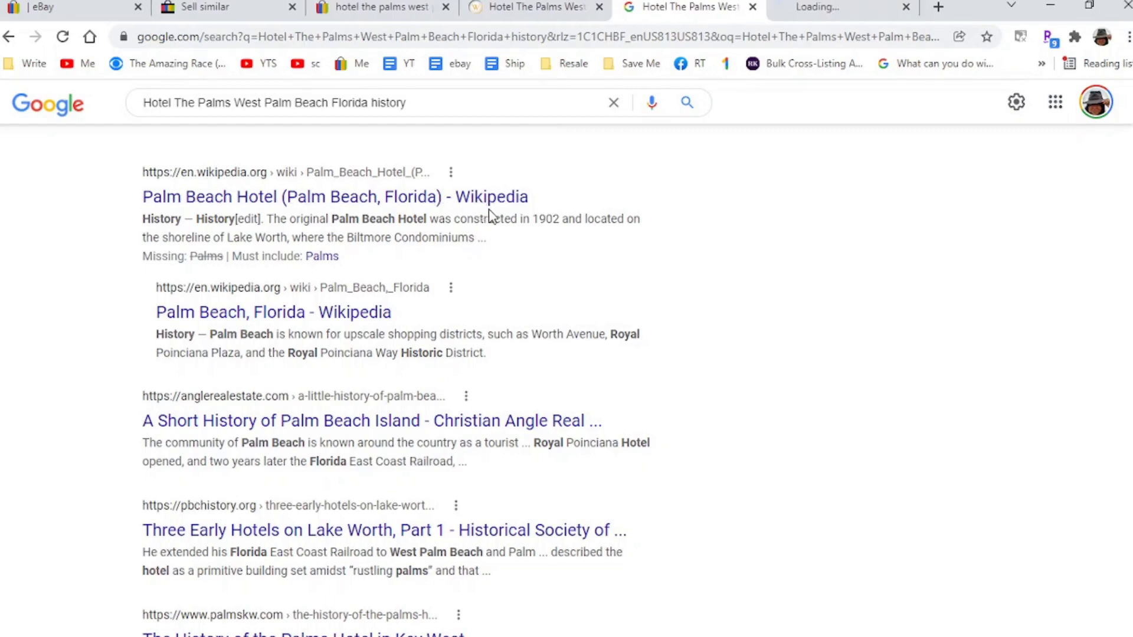
scroll(492, 217, "down", 1)
scroll(491, 217, "down", 2)
scroll(491, 217, "down", 1)
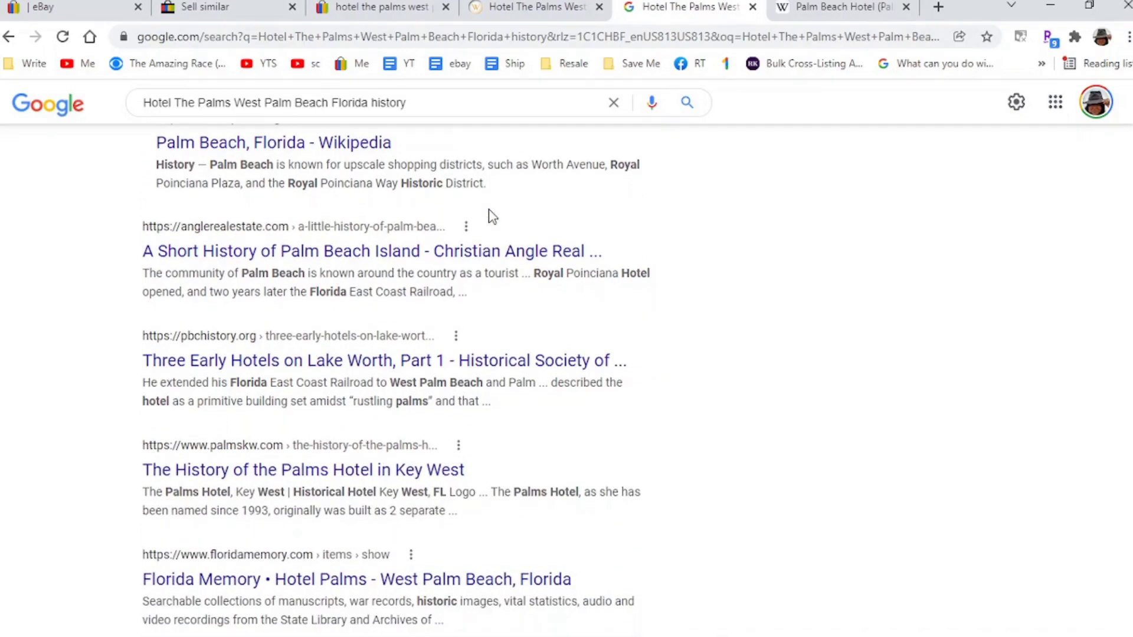
key("ctrl+Tab")
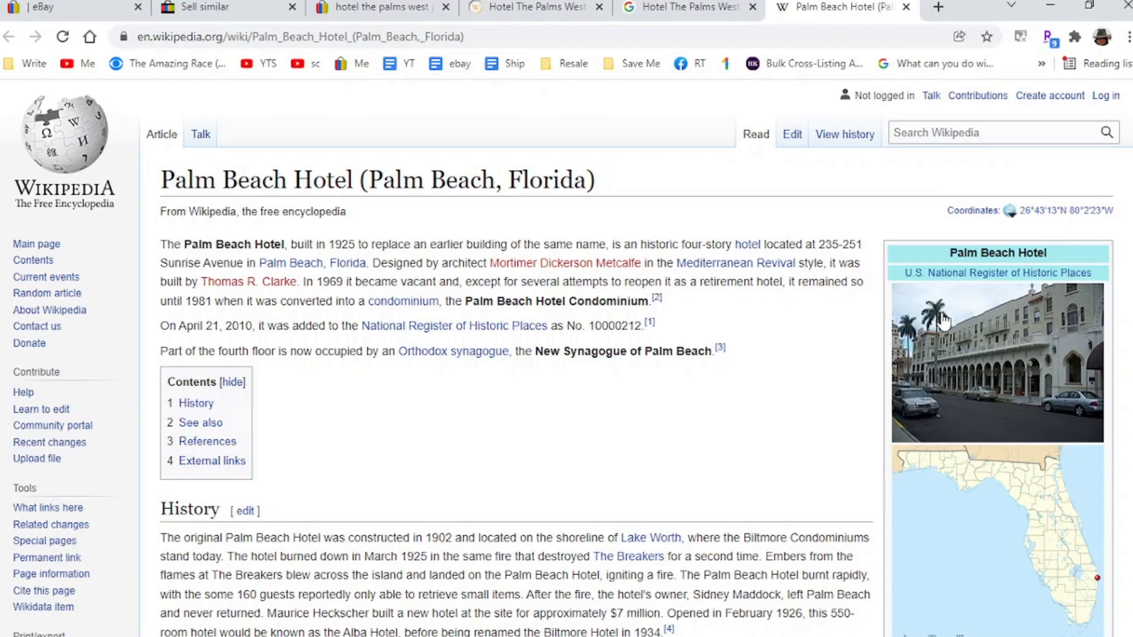
left_click(906, 7)
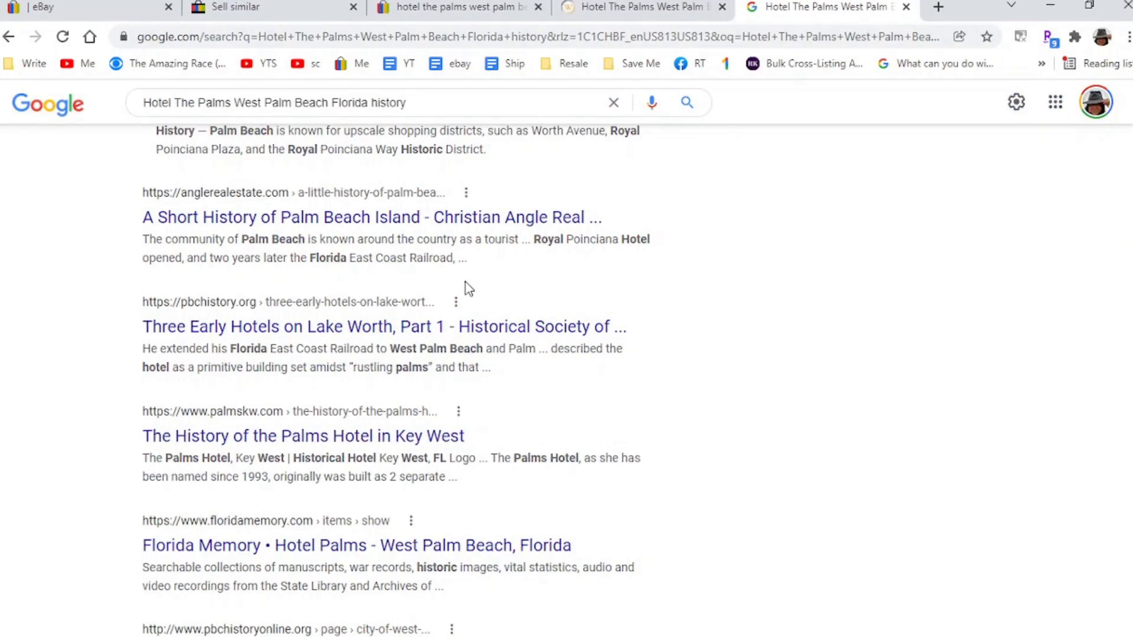
scroll(468, 288, "down", 1)
scroll(466, 289, "down", 3)
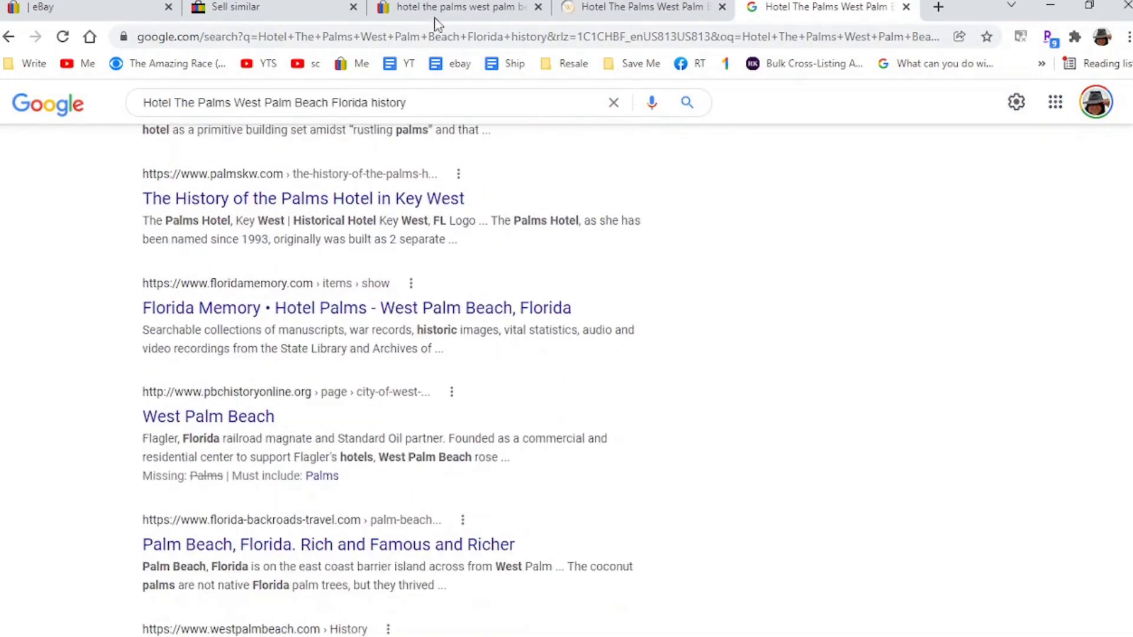
left_click(273, 4)
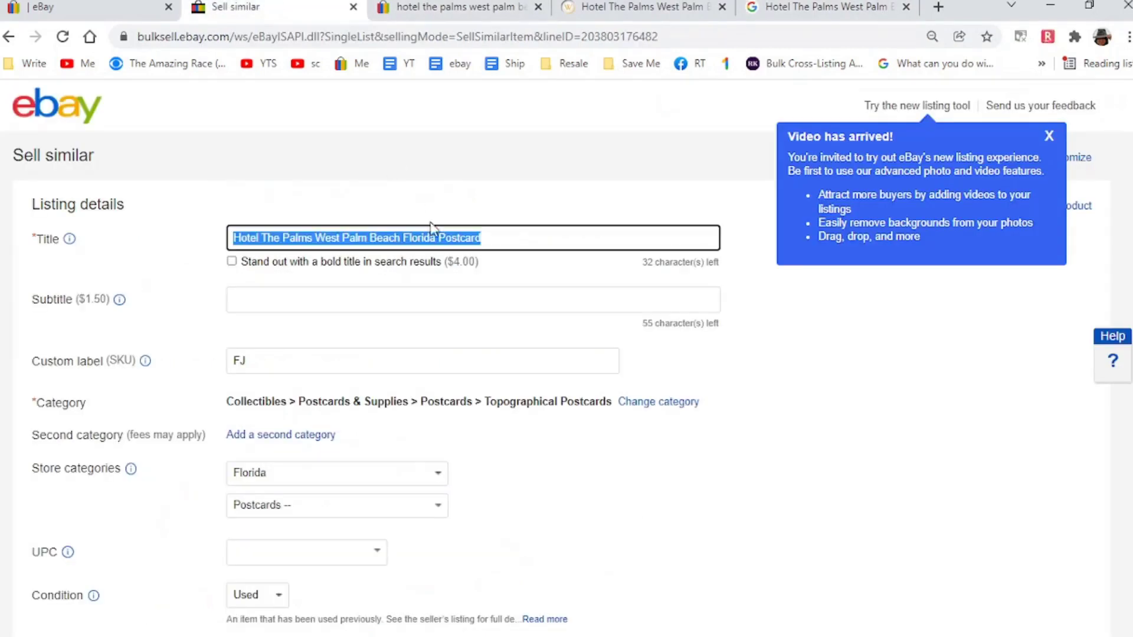
Step: Append 'Rotograph Co 1905 UND UNP FJ' to the end of the listing title
left_click(517, 240)
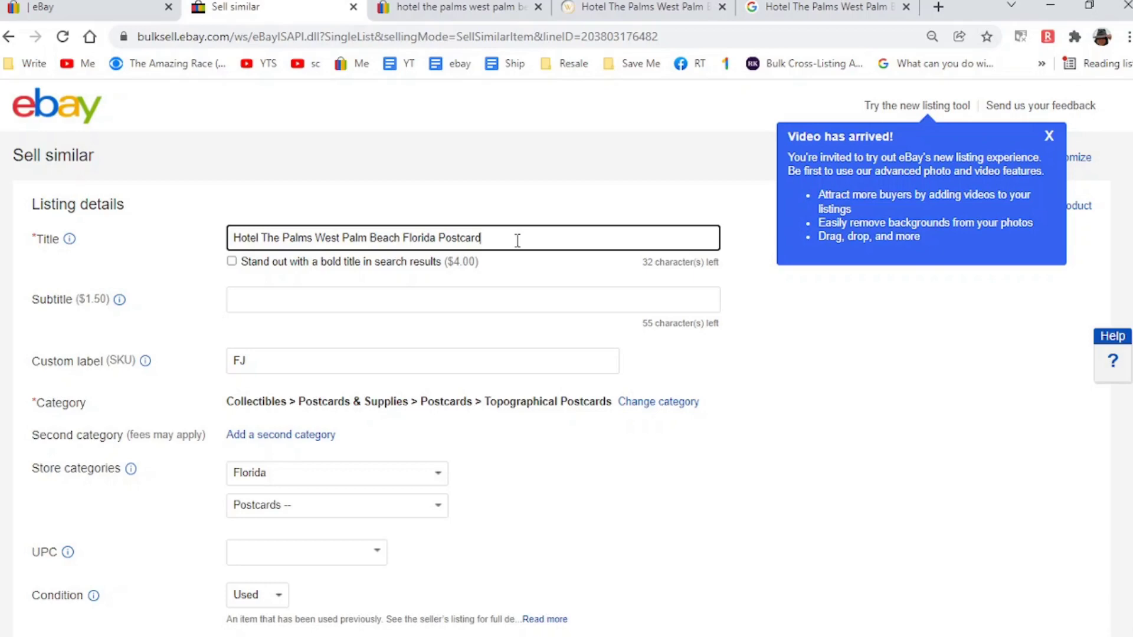
type("Rotograph")
type("Co 1905 Und")
key("BackSpace")
key("BackSpace")
type("ND UNP")
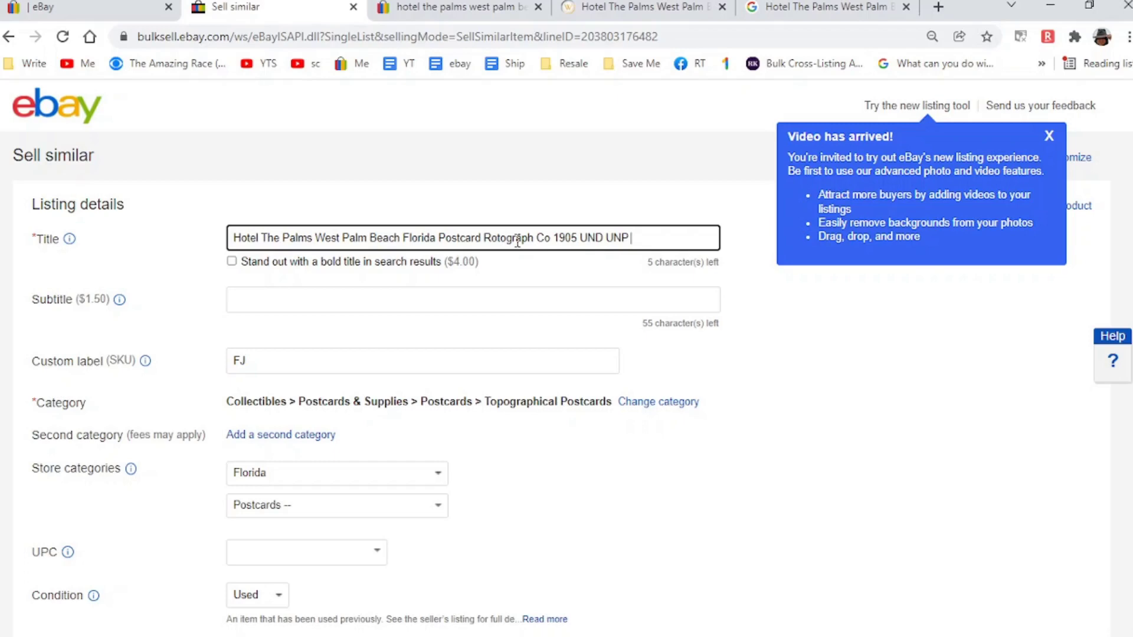
type(" FJ")
key("ctrl+a")
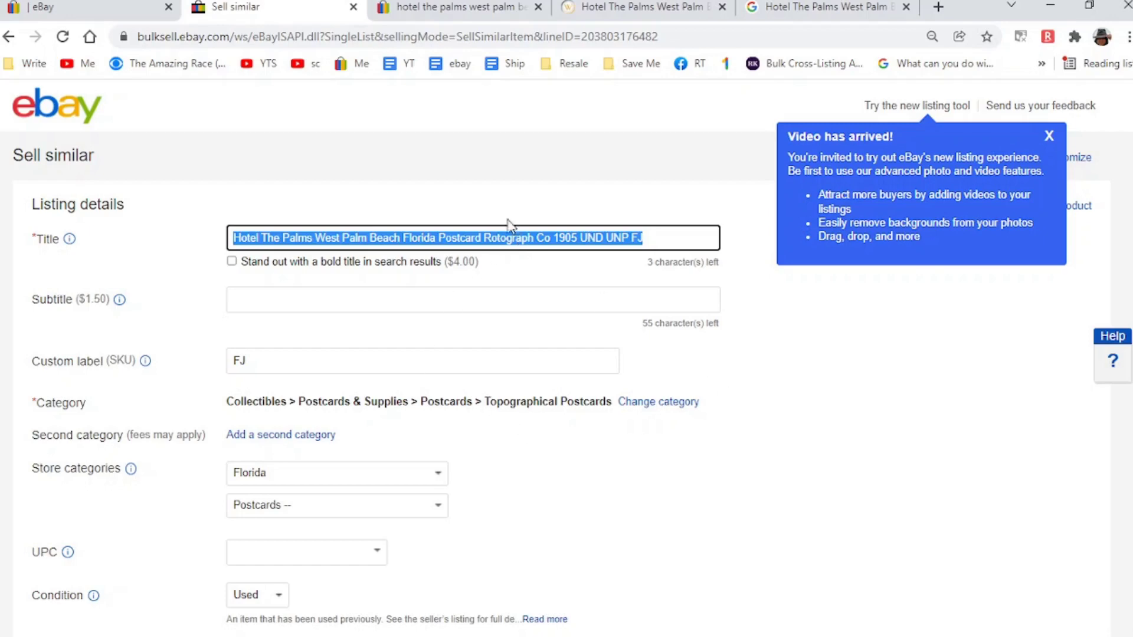
left_click(751, 379)
Step: Upload the two hotel postcard photos and remove the old moray eel photo
scroll(748, 373, "down", 4)
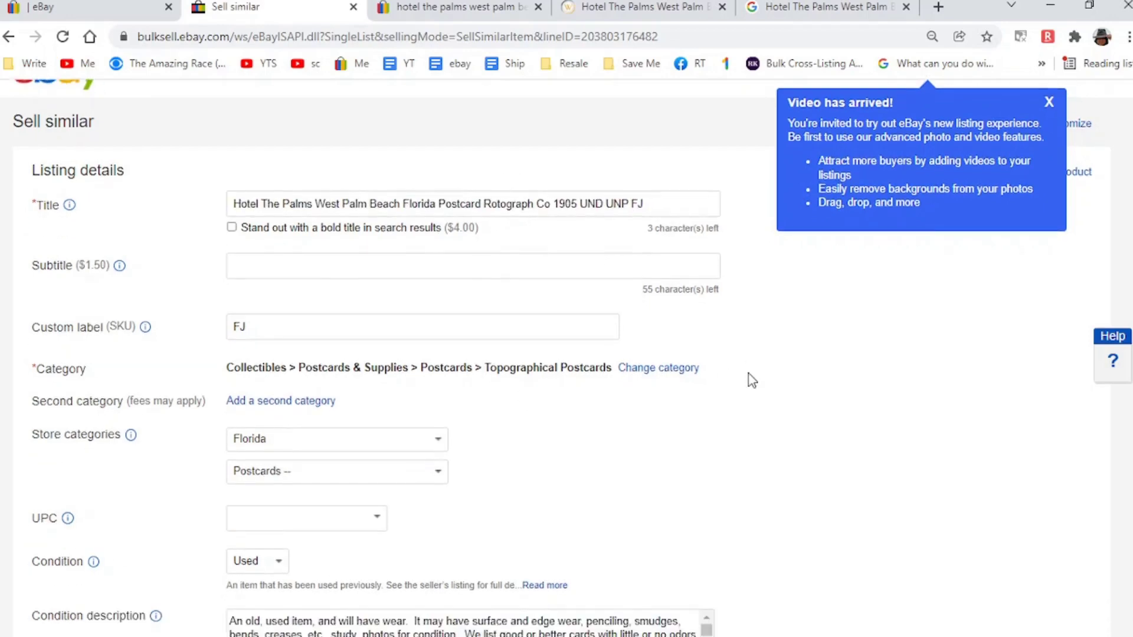
scroll(750, 380, "down", 5)
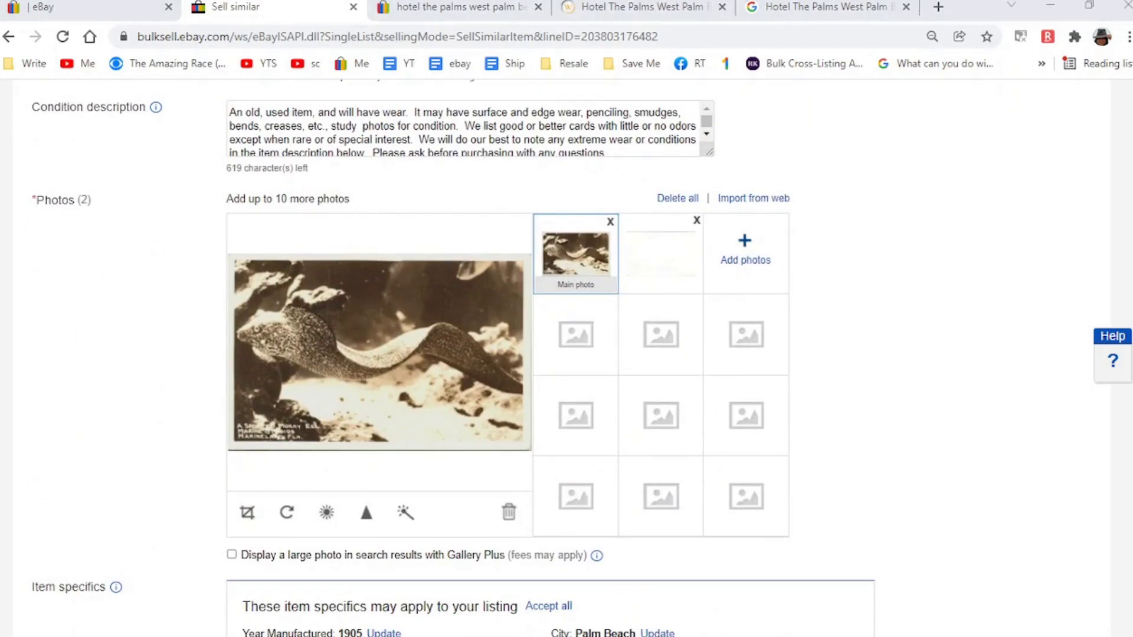
key("Return")
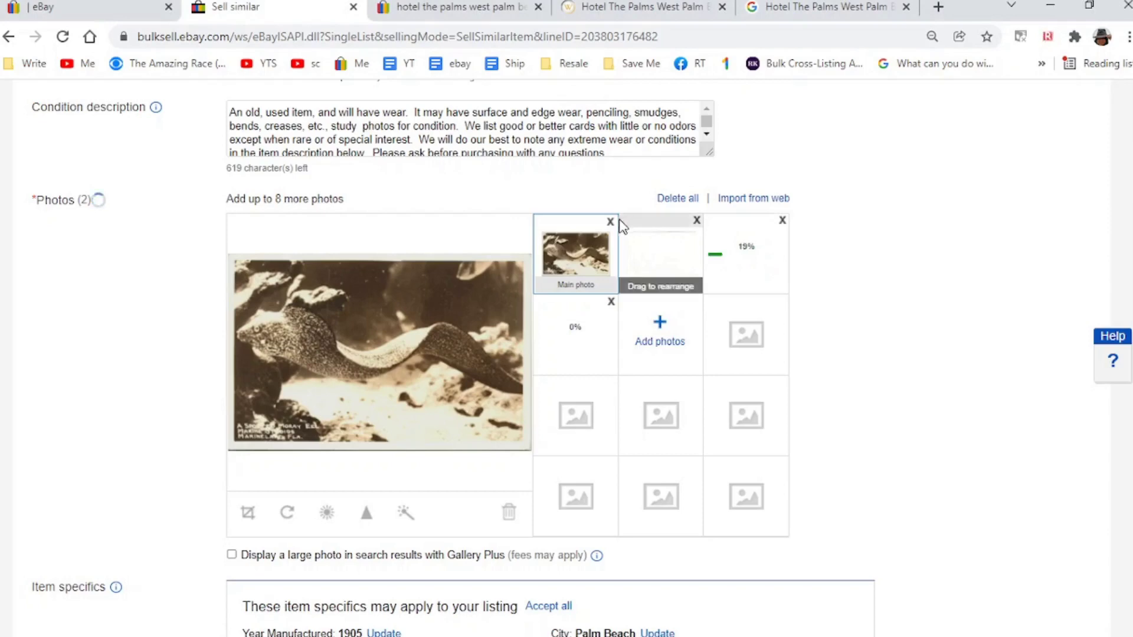
left_click(610, 222)
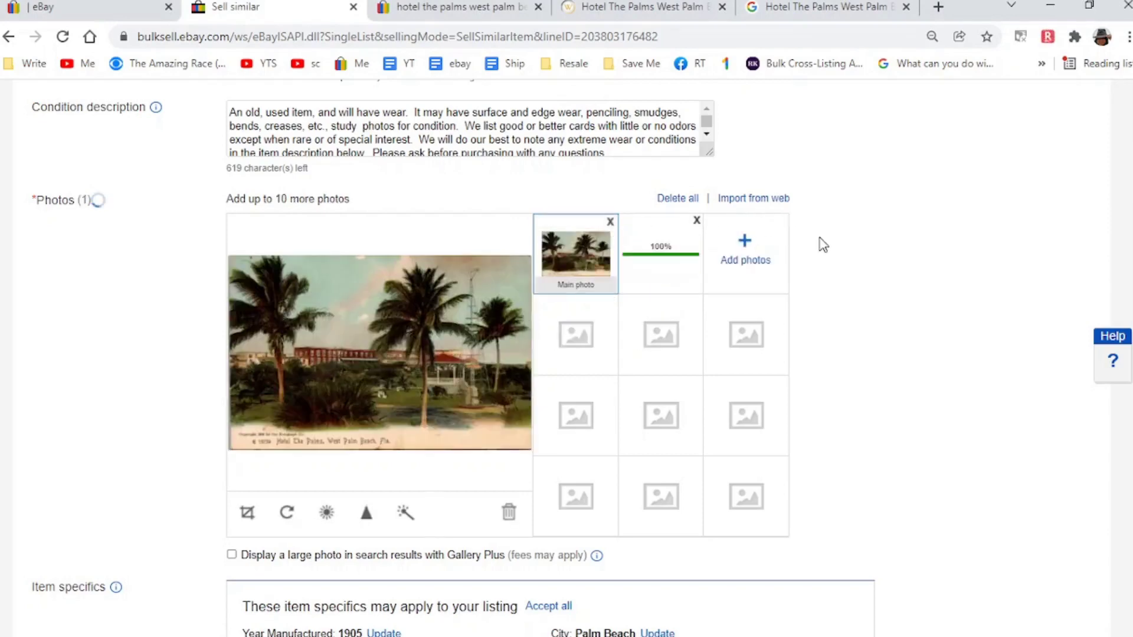
left_click(555, 250)
scroll(555, 250, "down", 8)
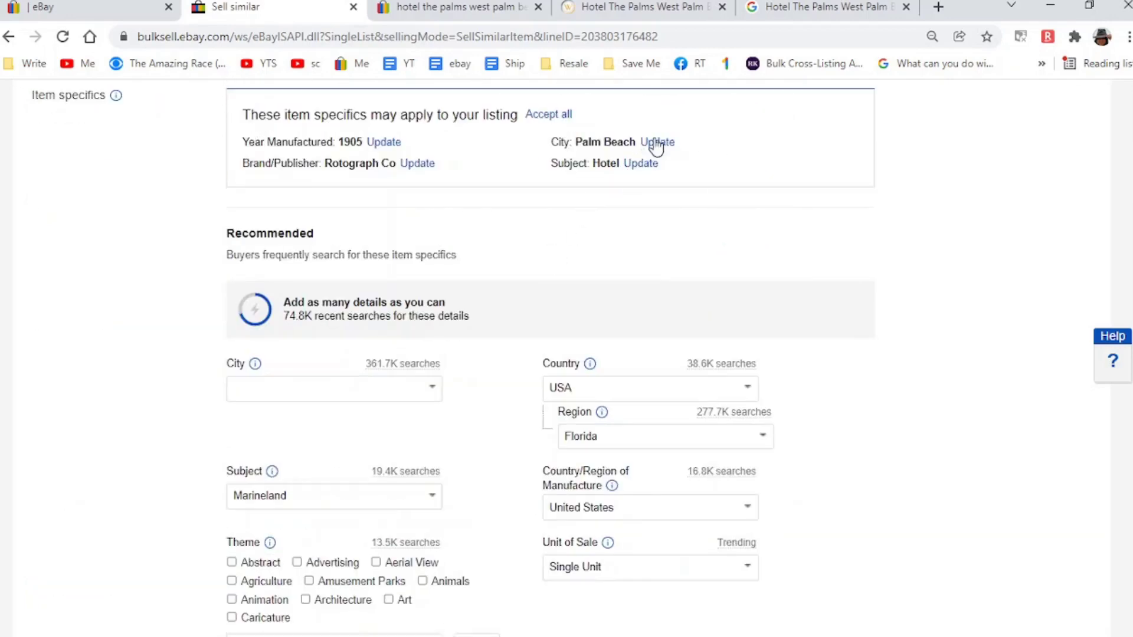
Step: Accept the suggested City Palm Beach, publisher Rotograph Co, Subject Hotel and year 1905
left_click(656, 144)
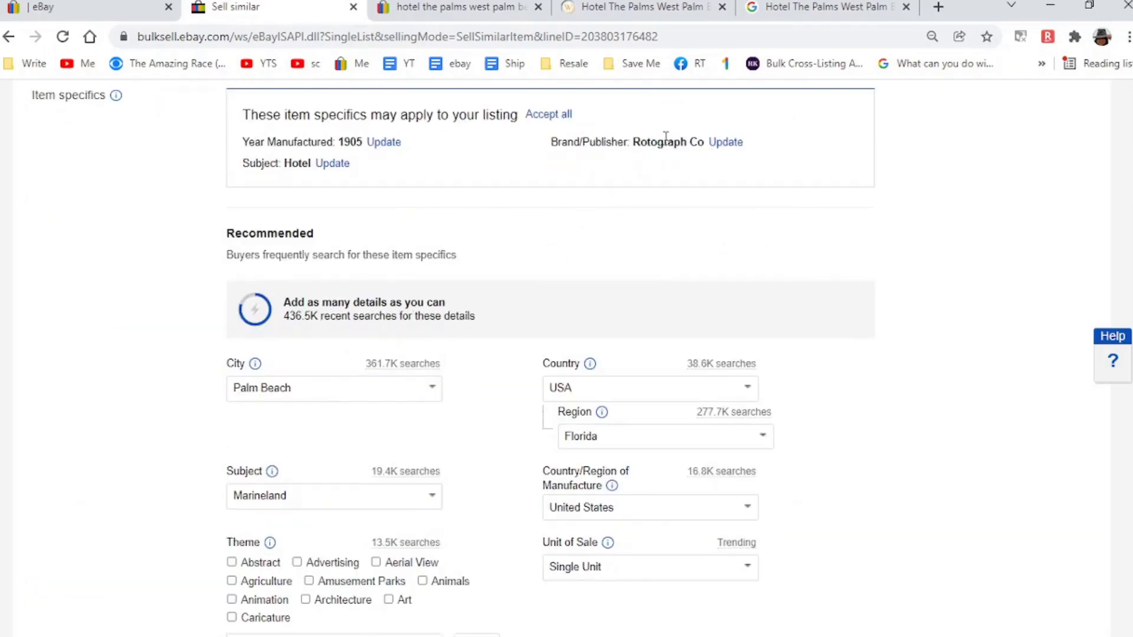
left_click(724, 144)
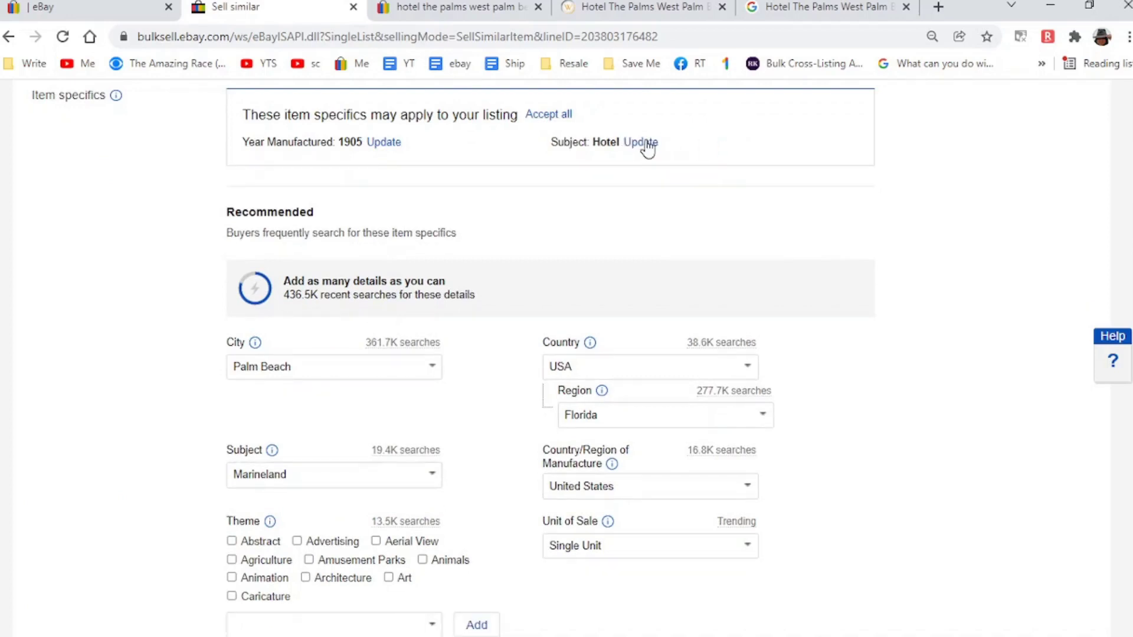
left_click(648, 148)
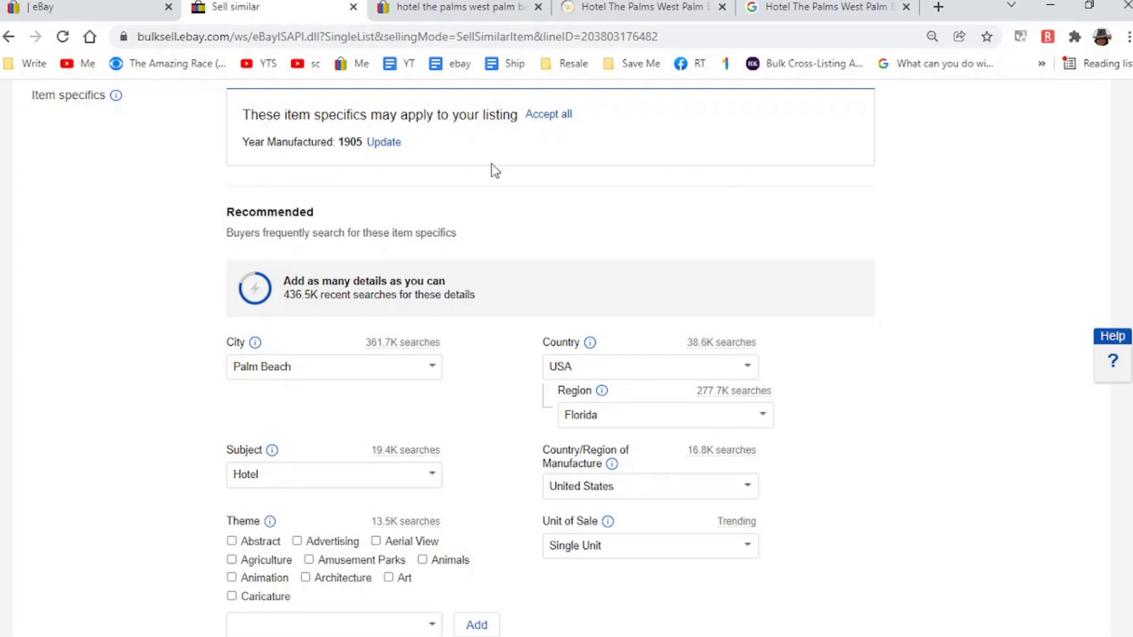
left_click(370, 149)
Step: Set Type to Printed (Lithograph) and Era to Undivided Back (c. 1901-1907)
scroll(369, 154, "down", 8)
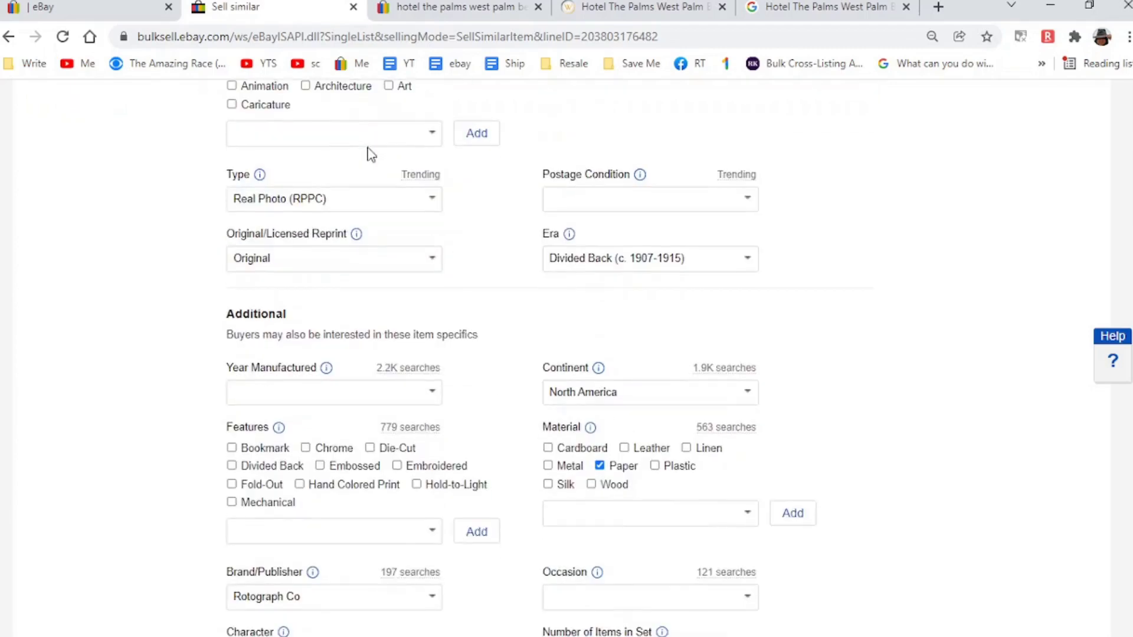
left_click(436, 198)
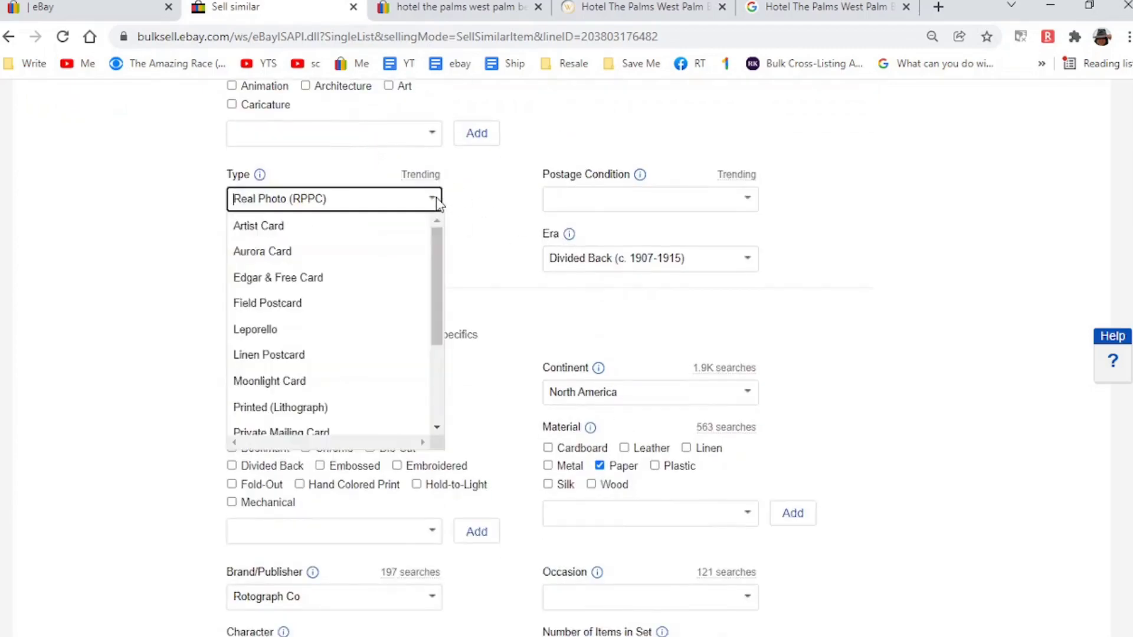
left_click(354, 410)
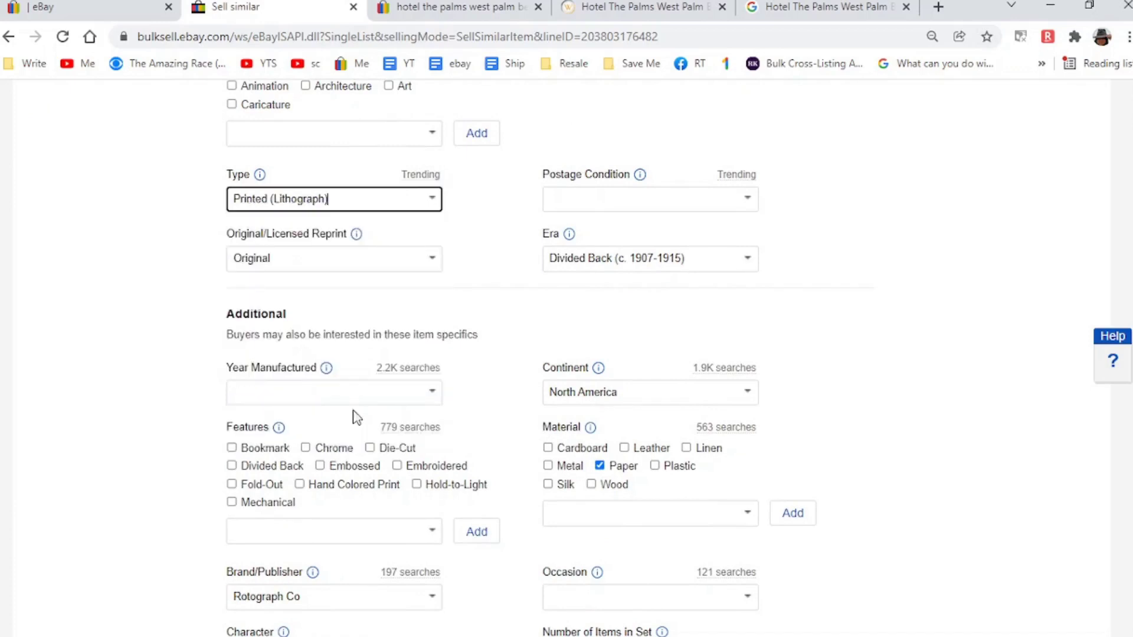
left_click(636, 261)
key("ctrl+a")
type("u")
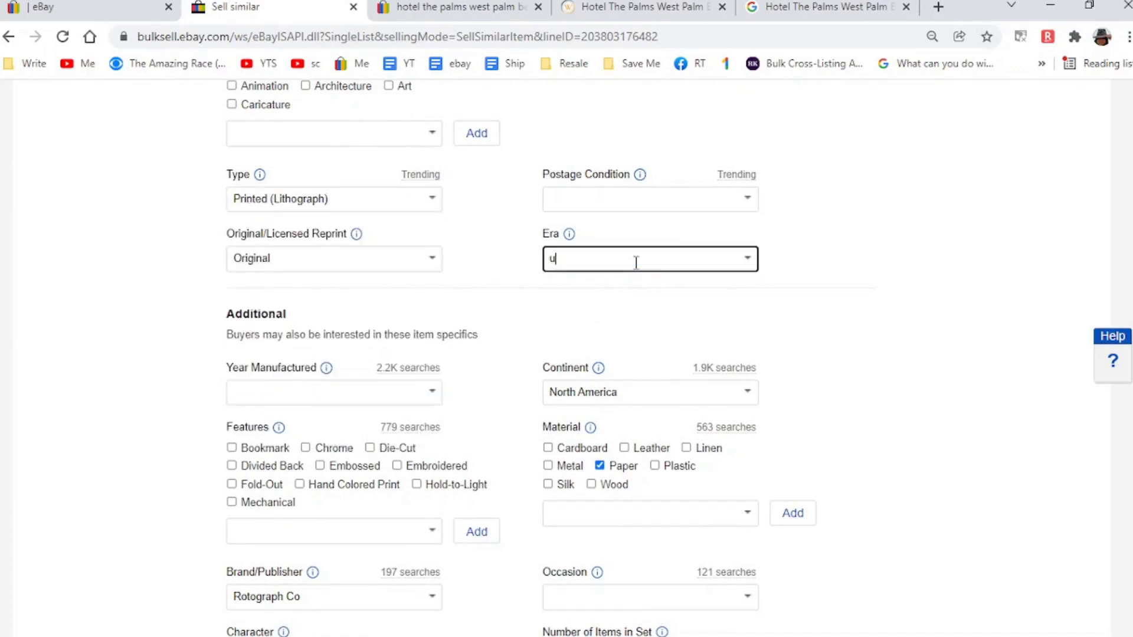
left_click(637, 282)
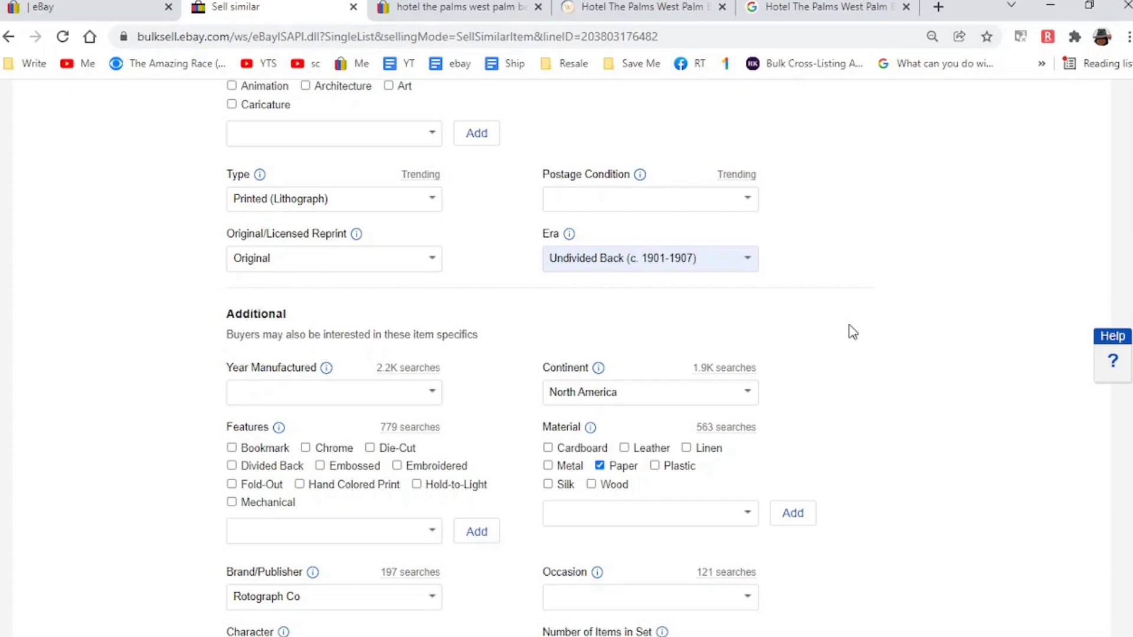
scroll(852, 333, "down", 8)
Step: Replace the item description's two opening title lines with the pasted hotel postcard title
scroll(853, 333, "down", 8)
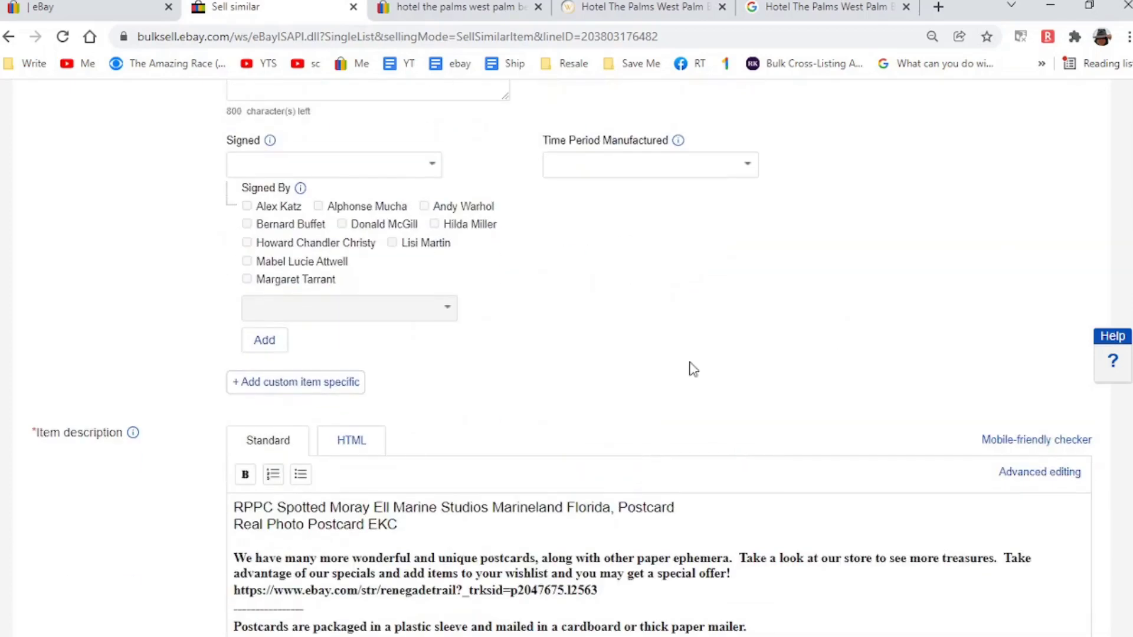
left_click(236, 506)
key("shift+End")
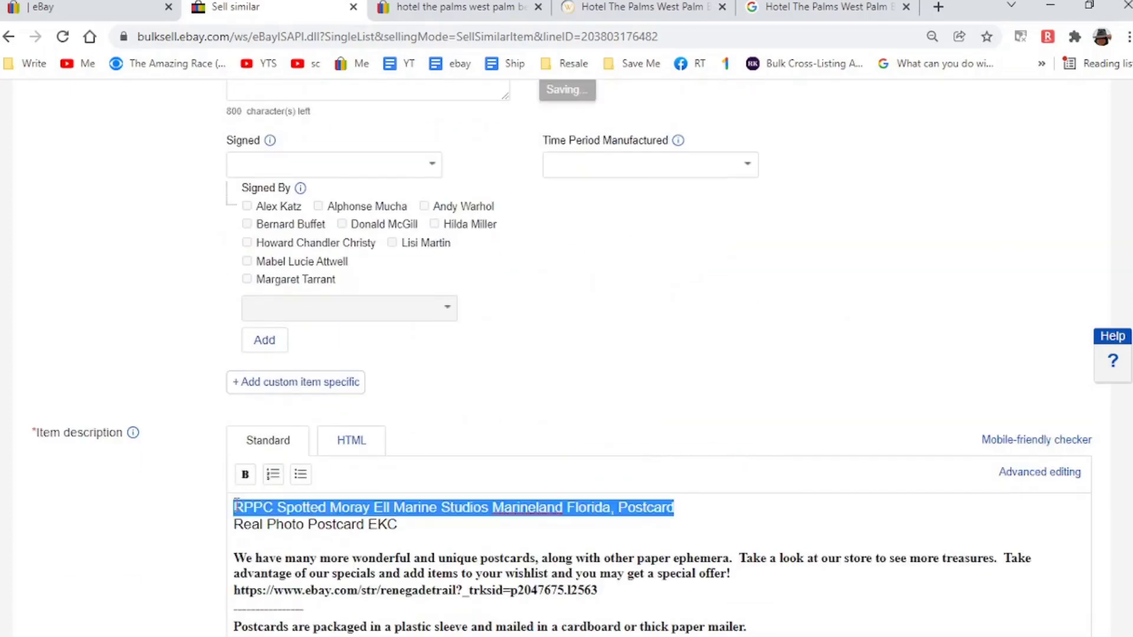
key("shift+Down")
type("Hotel The Palms West Palm Beach Florida Postcard Rotograph Co 1905 UND UNP FJ")
key("Return")
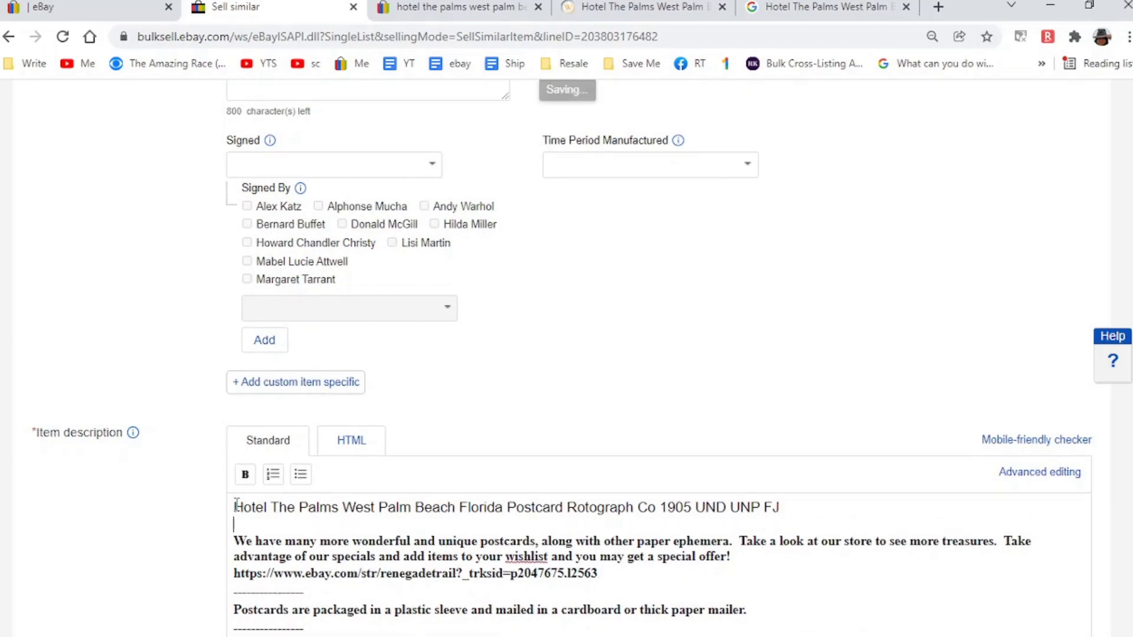
Step: Change the listing format from Fixed price to Auction-style
scroll(236, 506, "down", 7)
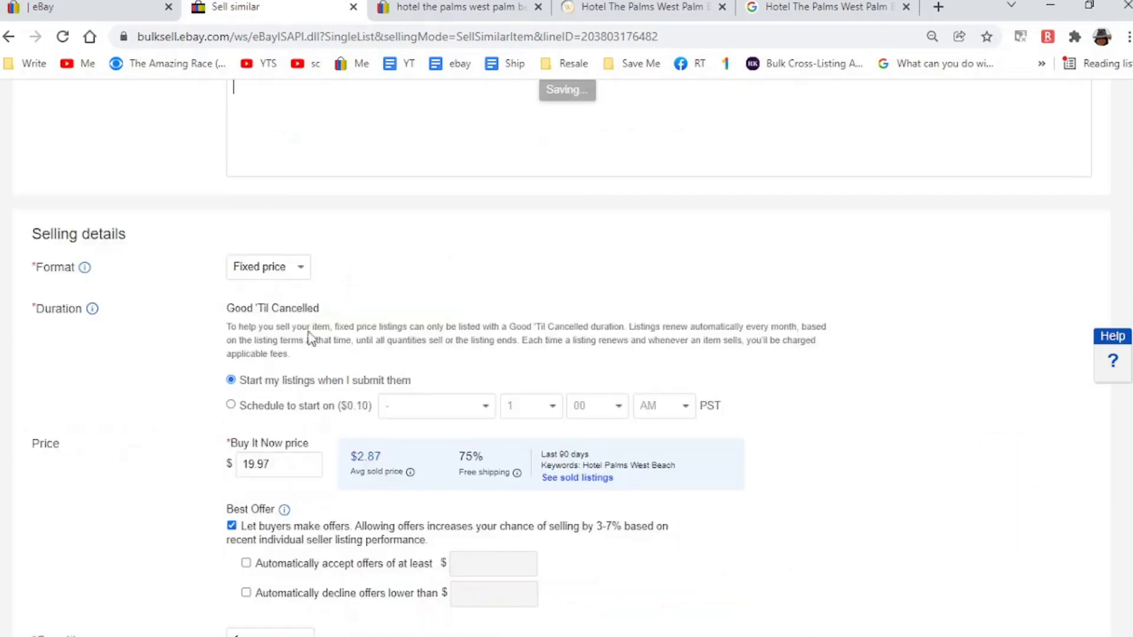
left_click(298, 267)
left_click(299, 285)
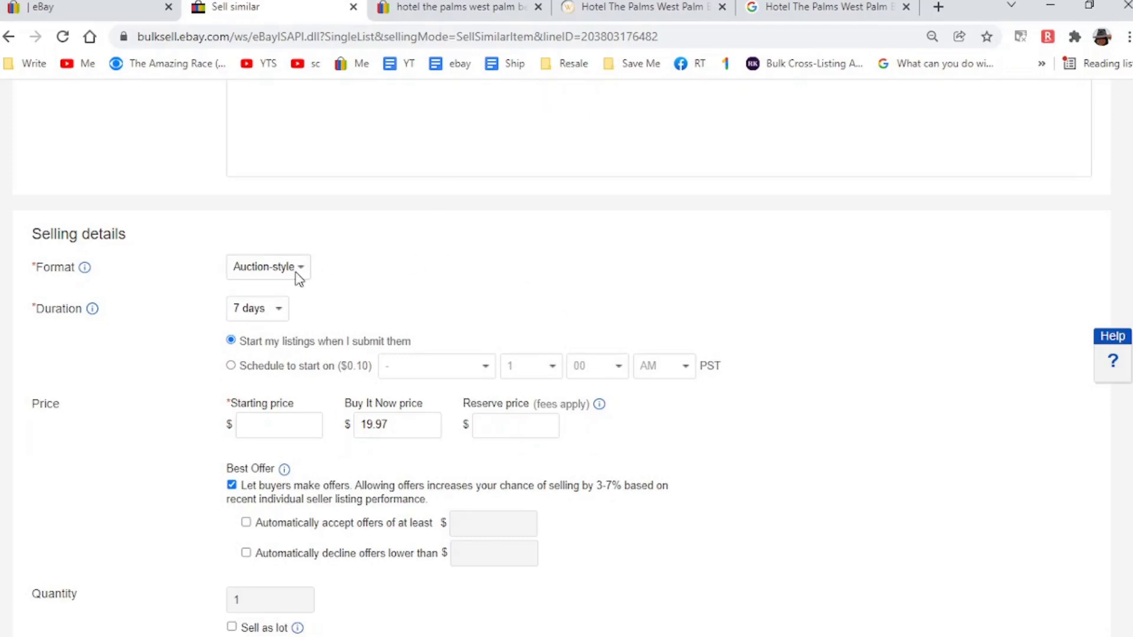
Step: Schedule the auction to start Monday, Jan 24 at 8:03 PM
left_click(230, 368)
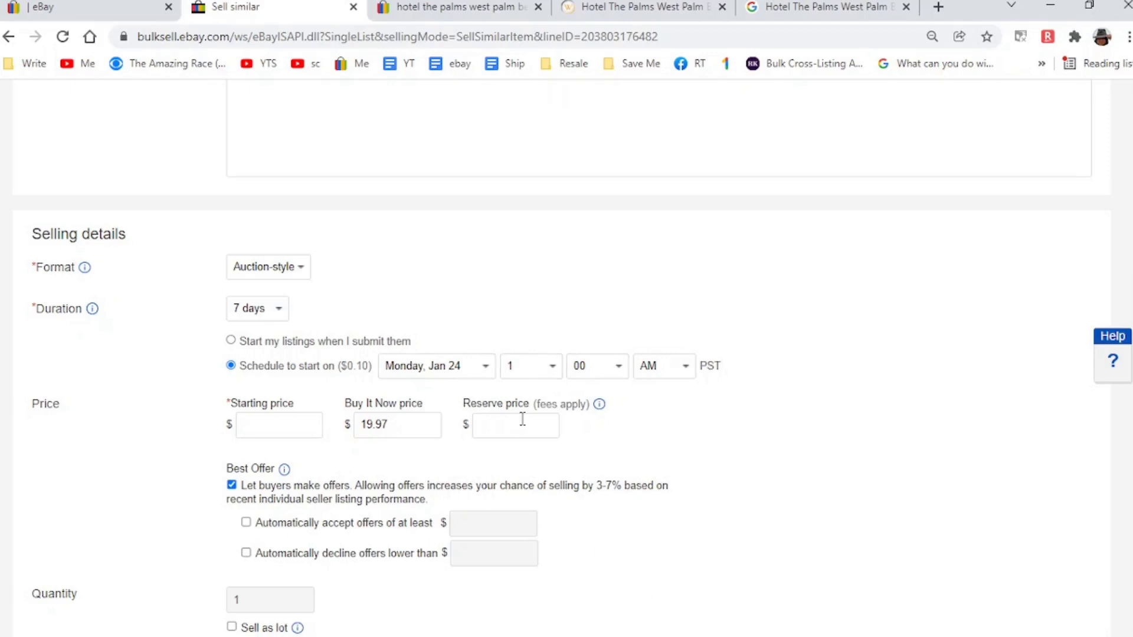
left_click(557, 370)
left_click(540, 491)
left_click(622, 367)
key("Down")
key("Down")
key("Down")
left_click(685, 371)
key("Down")
Step: Set a $4.97 starting price, clear Buy It Now, disable offers and list the item
left_click(265, 420)
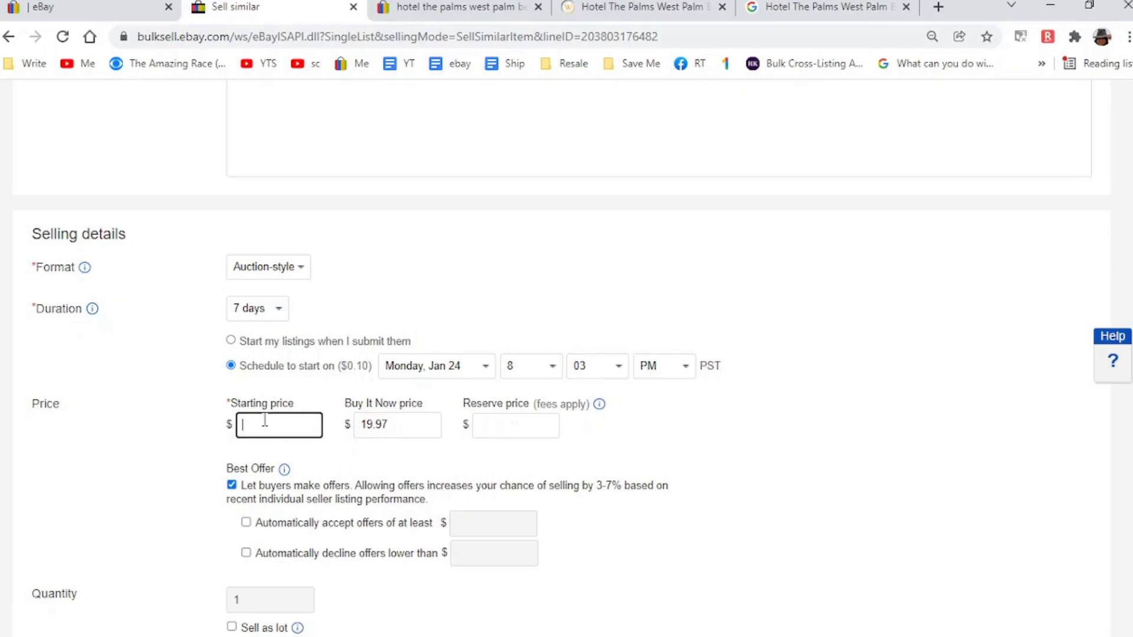
type("4.97")
key("Tab")
key("BackSpace")
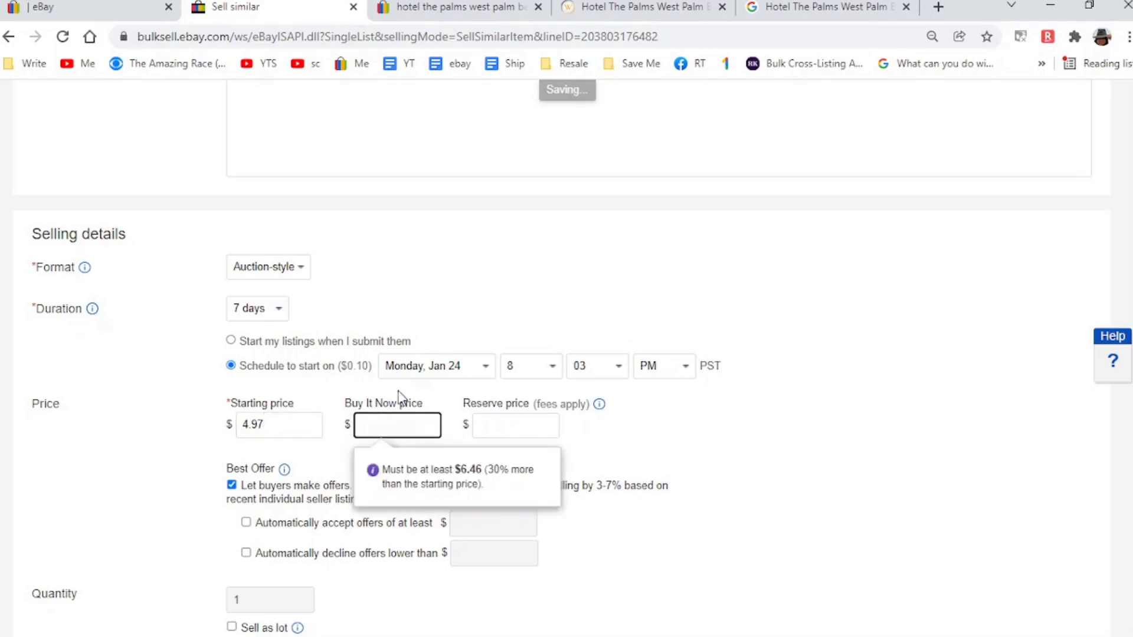
left_click(652, 420)
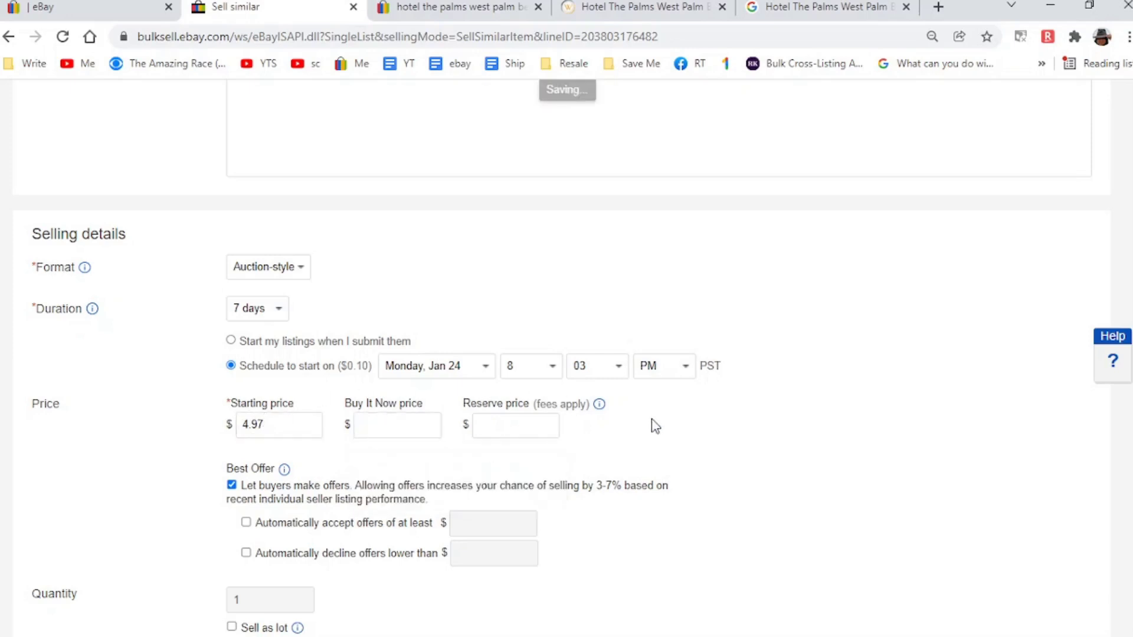
scroll(655, 426, "down", 1)
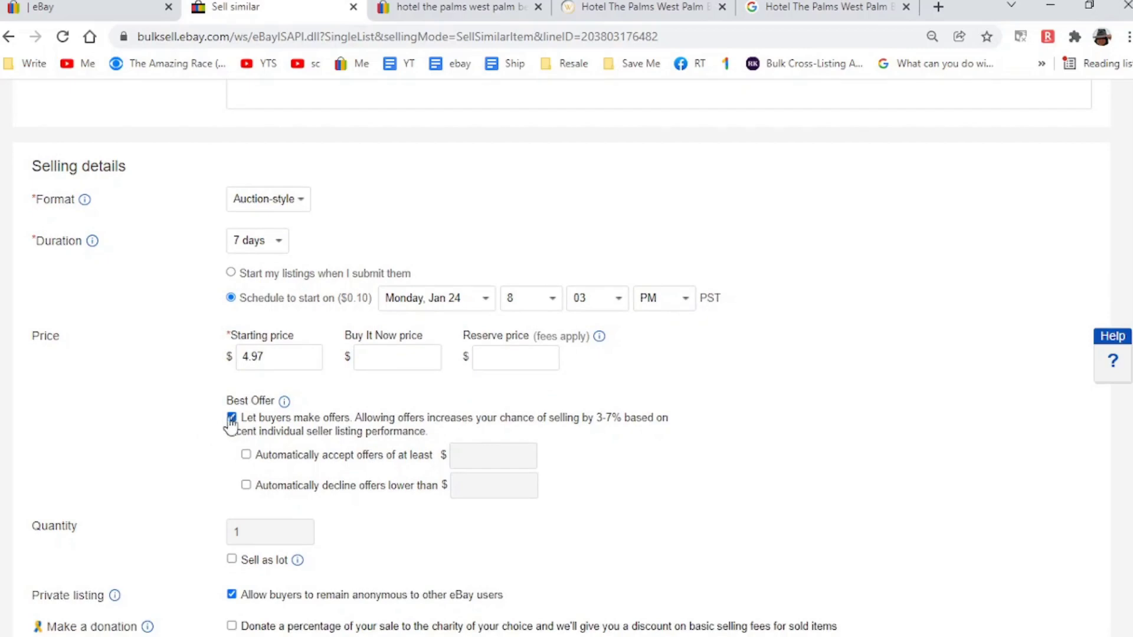
left_click(231, 418)
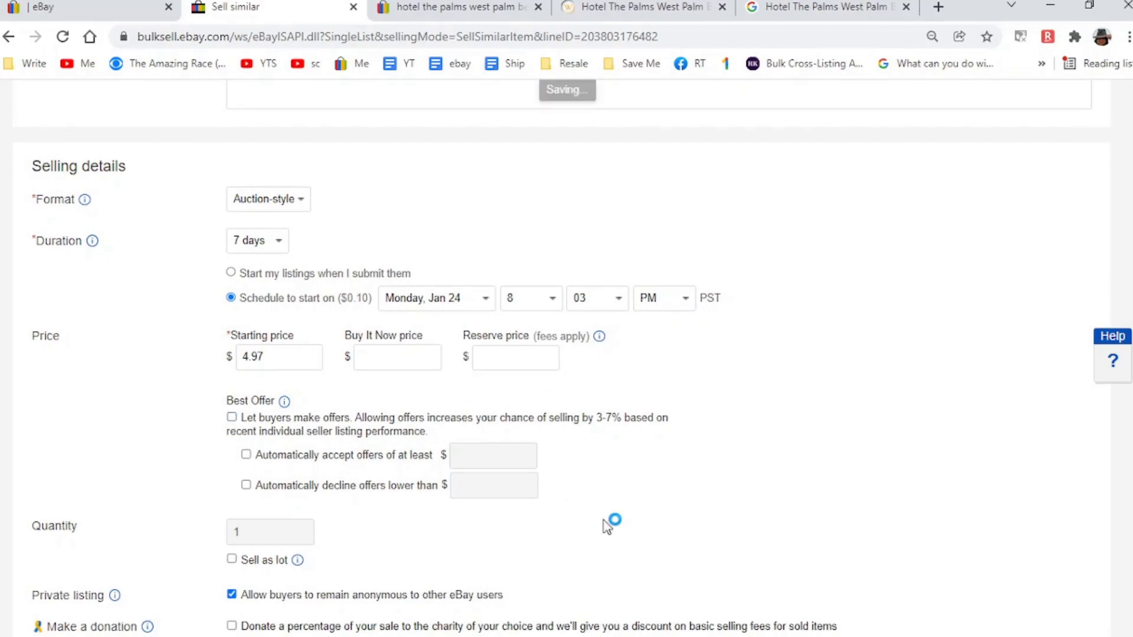
scroll(608, 524, "down", 8)
scroll(607, 524, "down", 15)
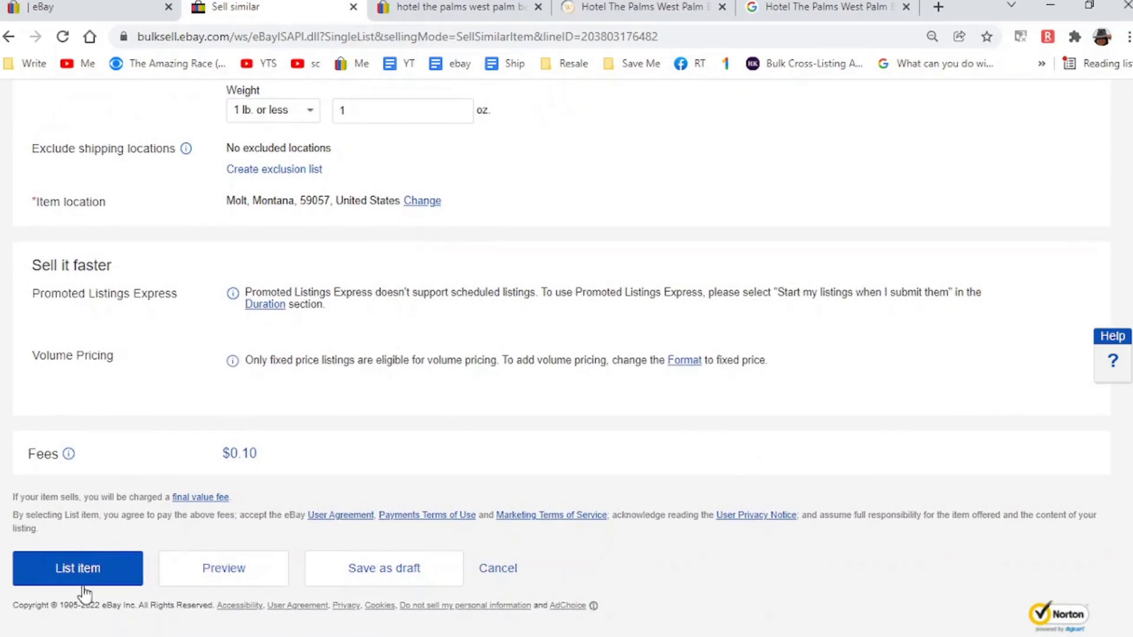
left_click(88, 581)
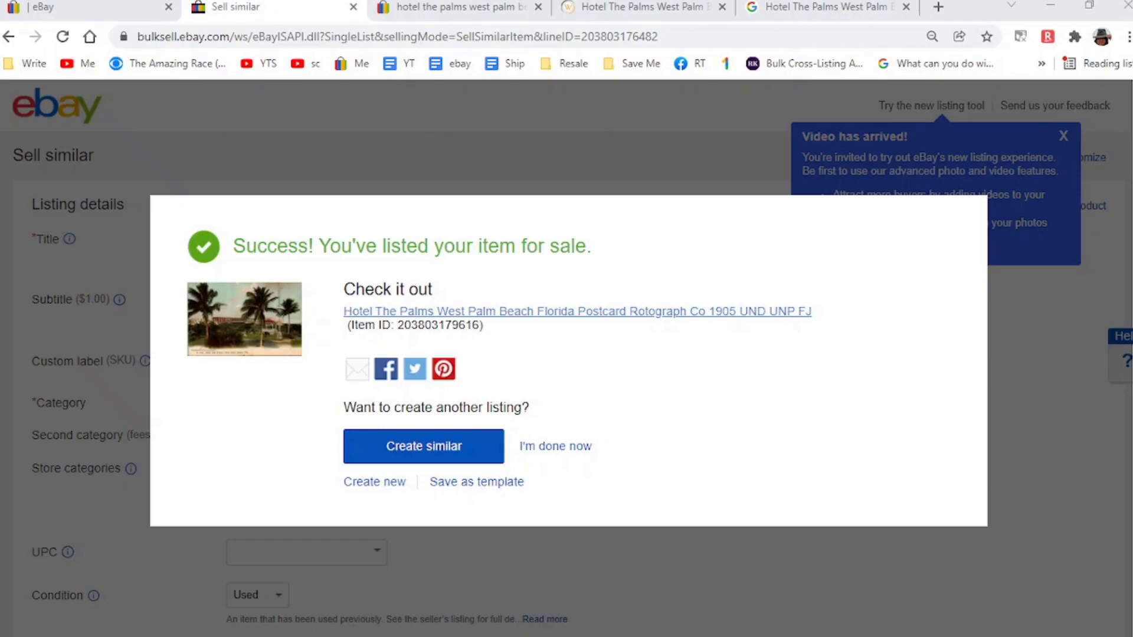
Step: Create a similar listing from the published Hotel The Palms postcard
left_click(492, 452)
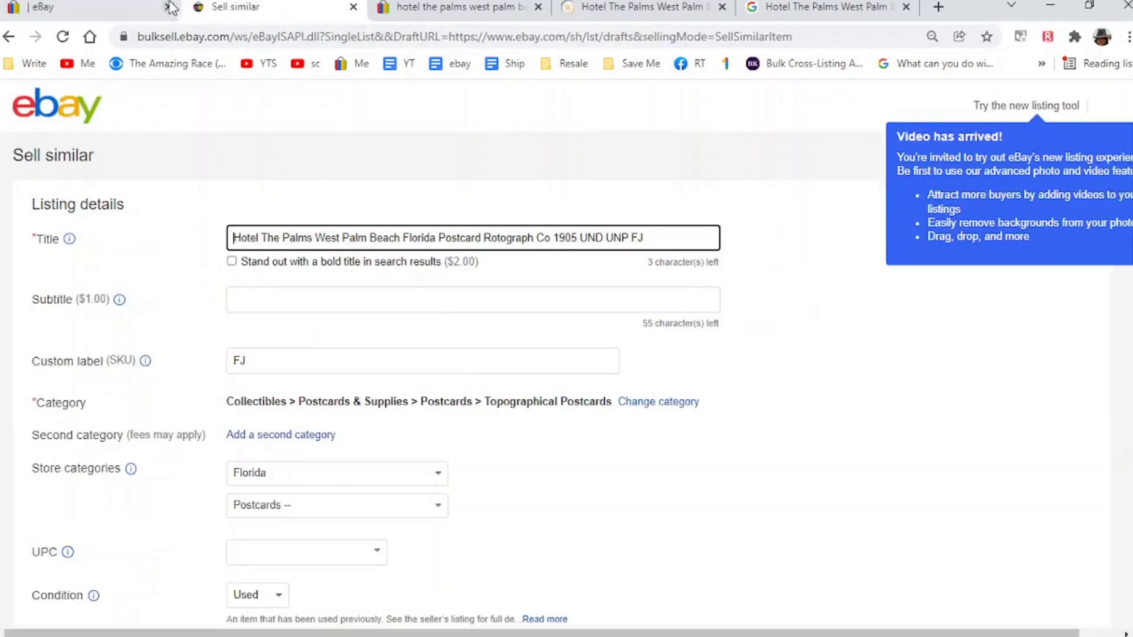
Step: Edit the title to 'Cocoanut Tree, Palm Beach Florida Postcard' and select it for copying
left_click(170, 7)
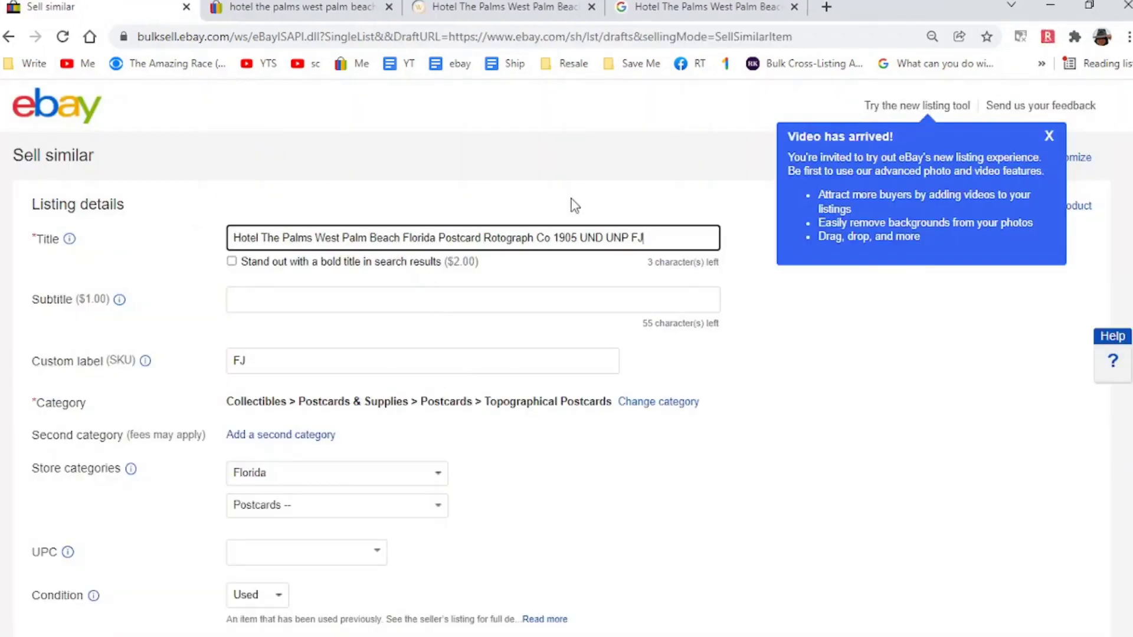
key("BackSpace")
key("BackSpace")
key("BackSpace")
key("BackSpace")
key("BackSpace")
key("BackSpace")
key("BackSpace")
key("BackSpace")
key("BackSpace")
key("BackSpace")
key("BackSpace")
key("BackSpace")
key("BackSpace")
key("BackSpace")
key("BackSpace")
key("BackSpace")
key("BackSpace")
key("BackSpace")
key("BackSpace")
key("BackSpace")
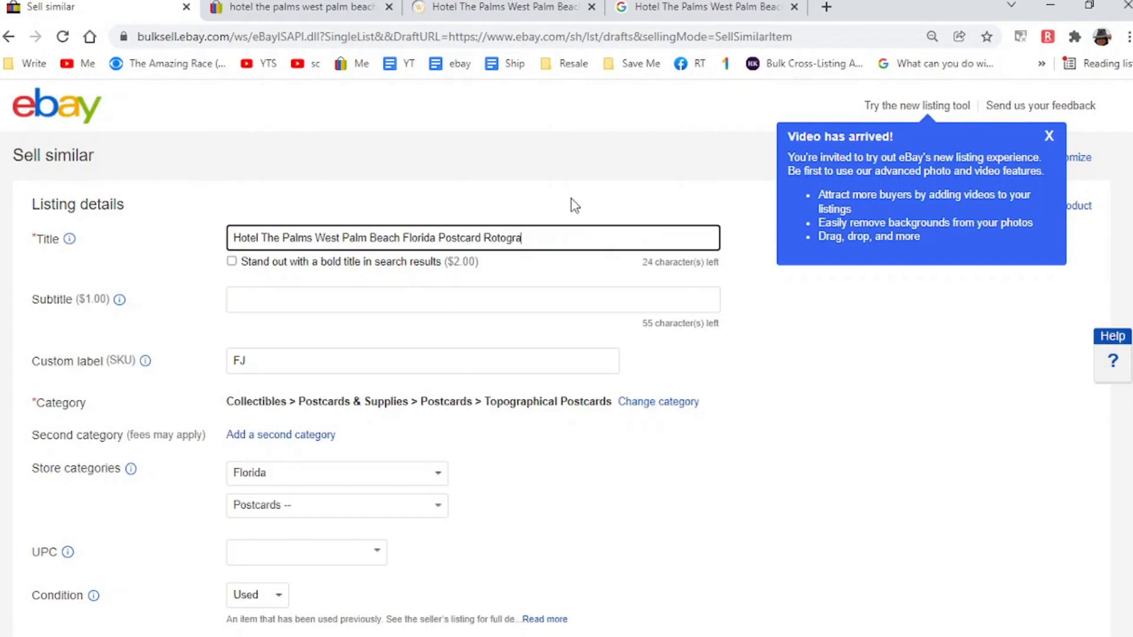
key("BackSpace")
key("BackSpace")
key("BackSpace")
key("BackSpace")
key("BackSpace")
key("BackSpace")
key("BackSpace")
key("Home")
key("Delete")
key("Delete")
key("Delete")
key("Delete")
key("Delete")
key("Delete")
key("Delete")
key("Delete")
key("Delete")
key("Delete")
key("Delete")
key("Delete")
key("Delete")
key("Delete")
key("Delete")
key("Delete")
key("Delete")
key("Delete")
key("Delete")
key("Delete")
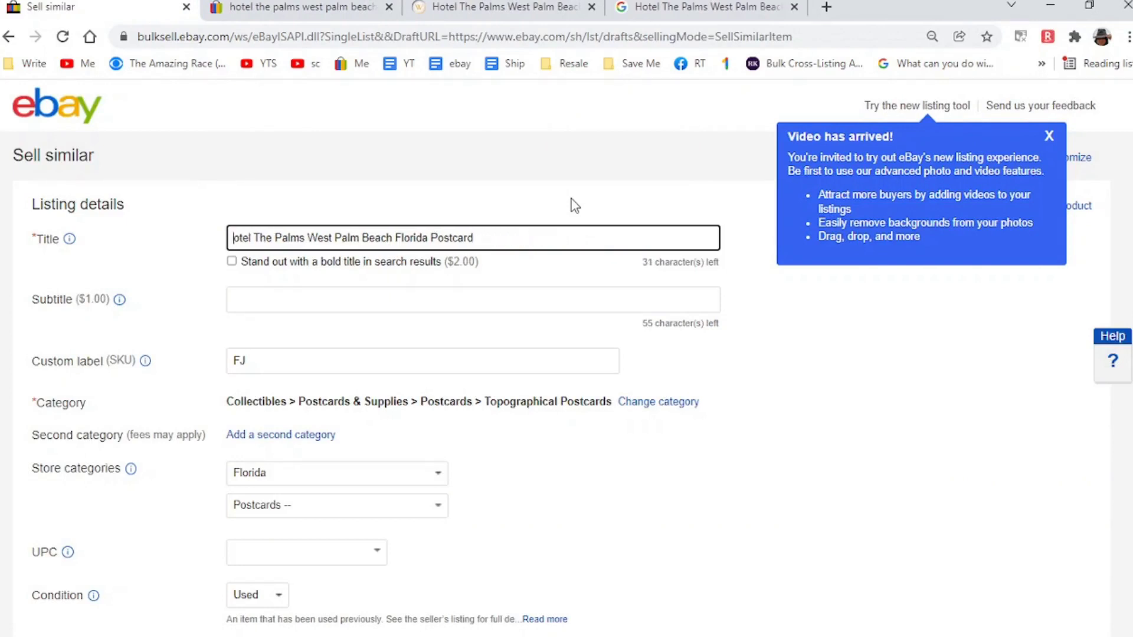
key("Delete")
key("Delete")
key("Delete")
key("Delete")
key("Delete")
key("Delete")
key("Delete")
key("Delete")
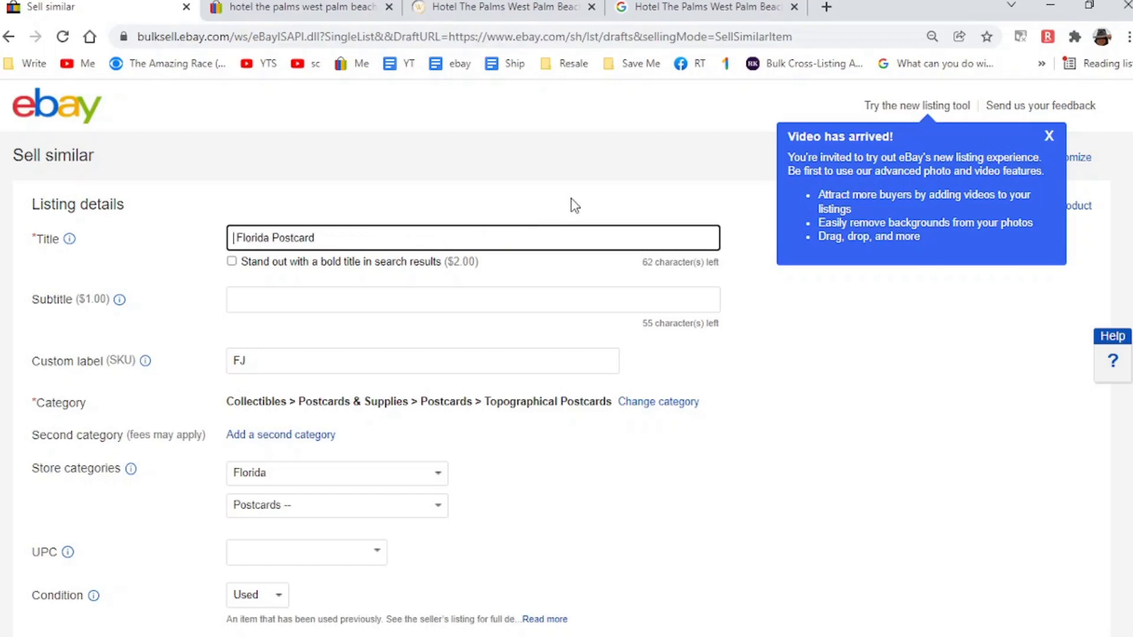
type("Coc ")
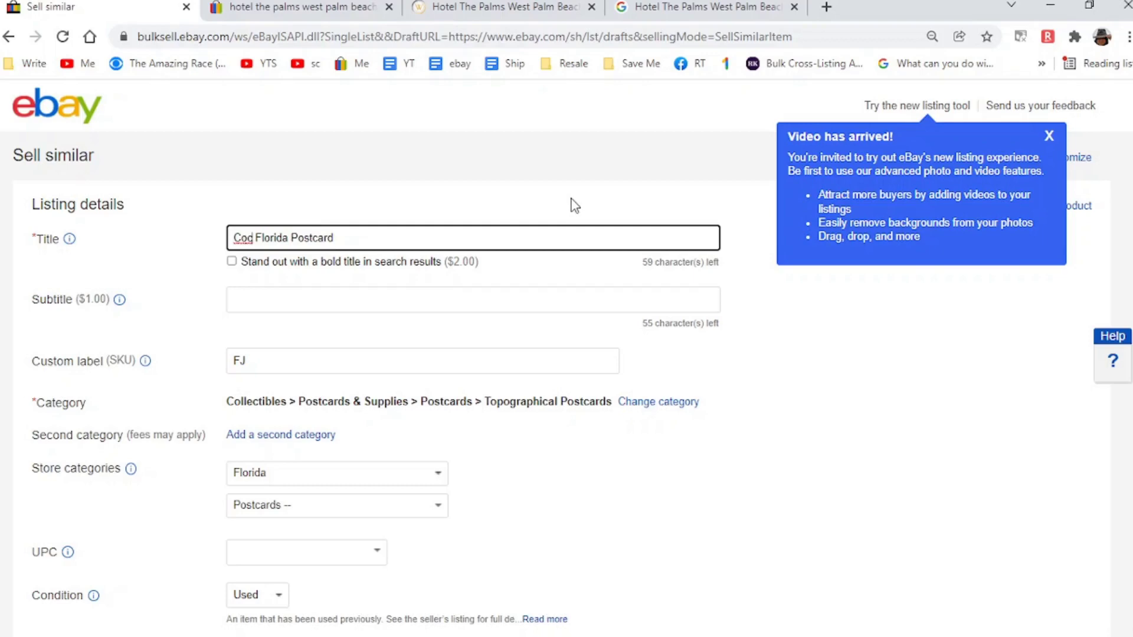
type("oanut")
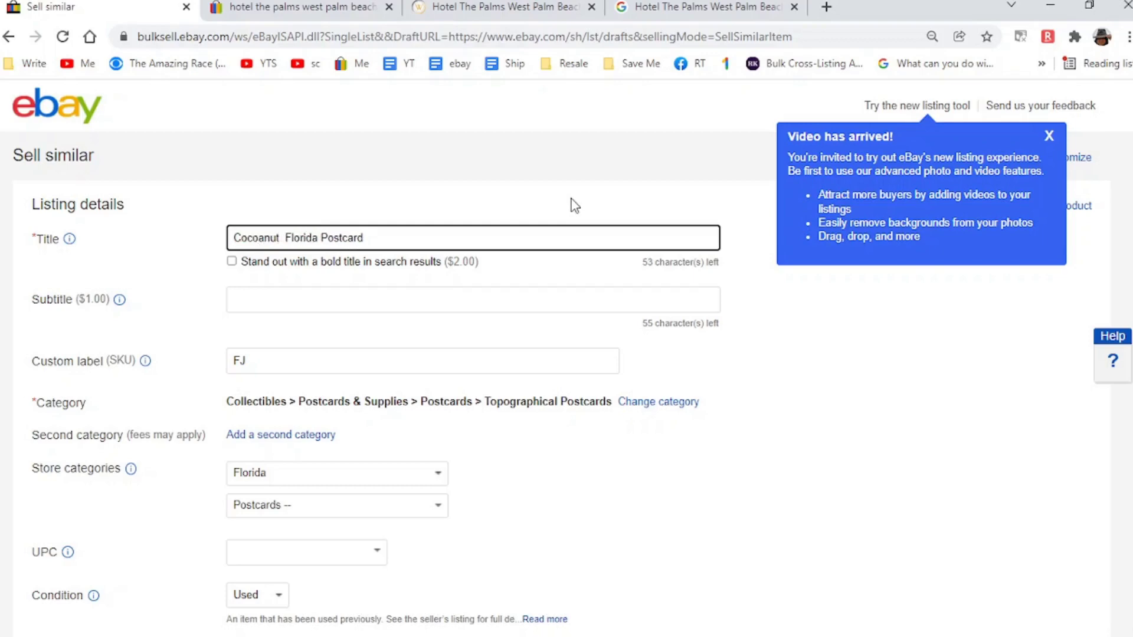
type(" Tree ")
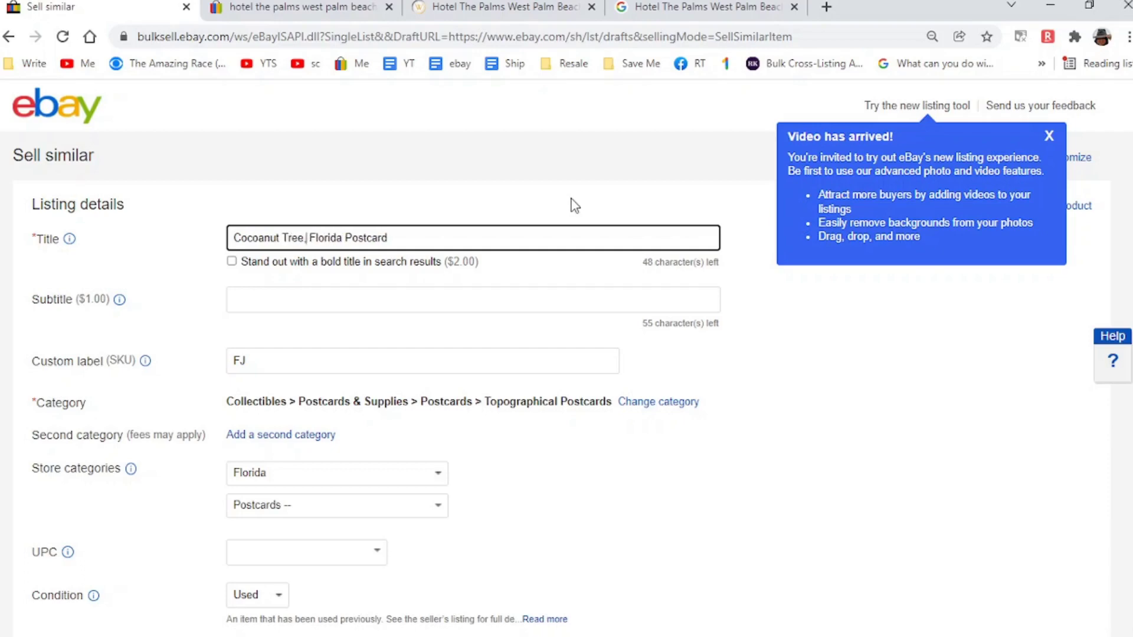
type(",Palm Bea")
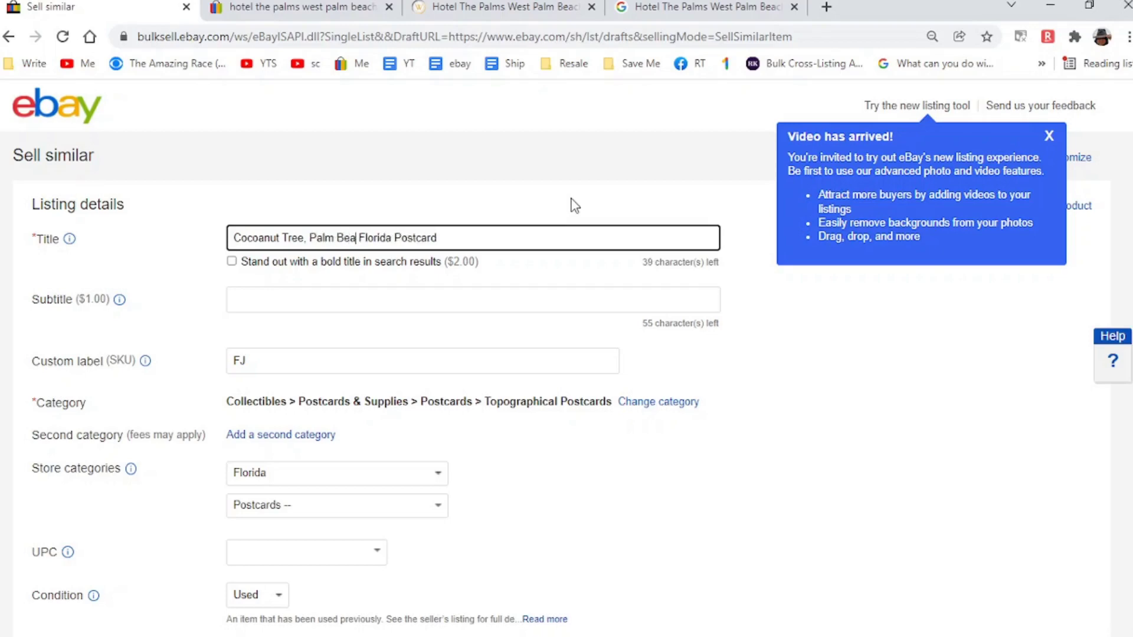
type("ch")
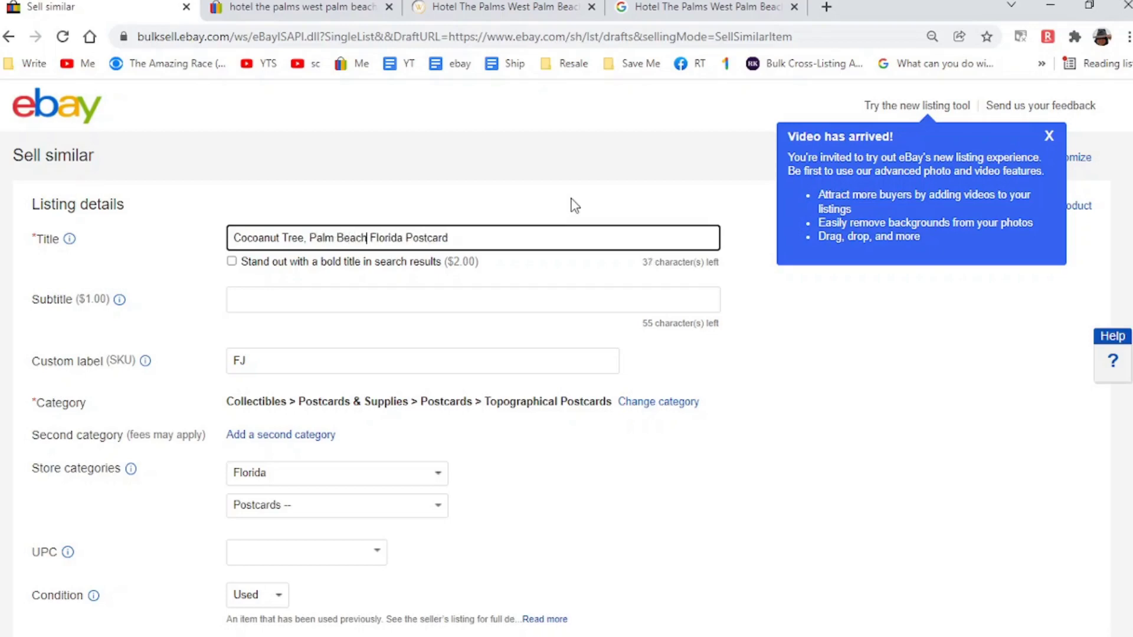
key("ctrl+a")
key("ctrl+c")
Step: Search for the pasted Cocoanut Tree title and browse listings priced about $1.00–$14.95
key("ctrl+Tab")
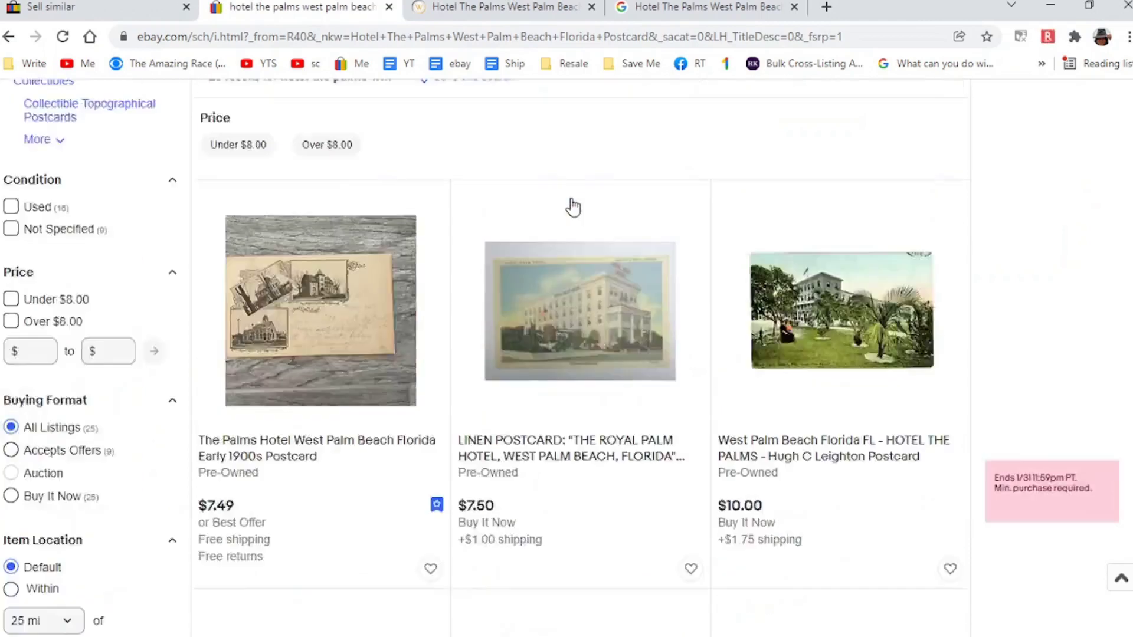
scroll(569, 177, "up", 5)
left_click(568, 126)
key("ctrl+a")
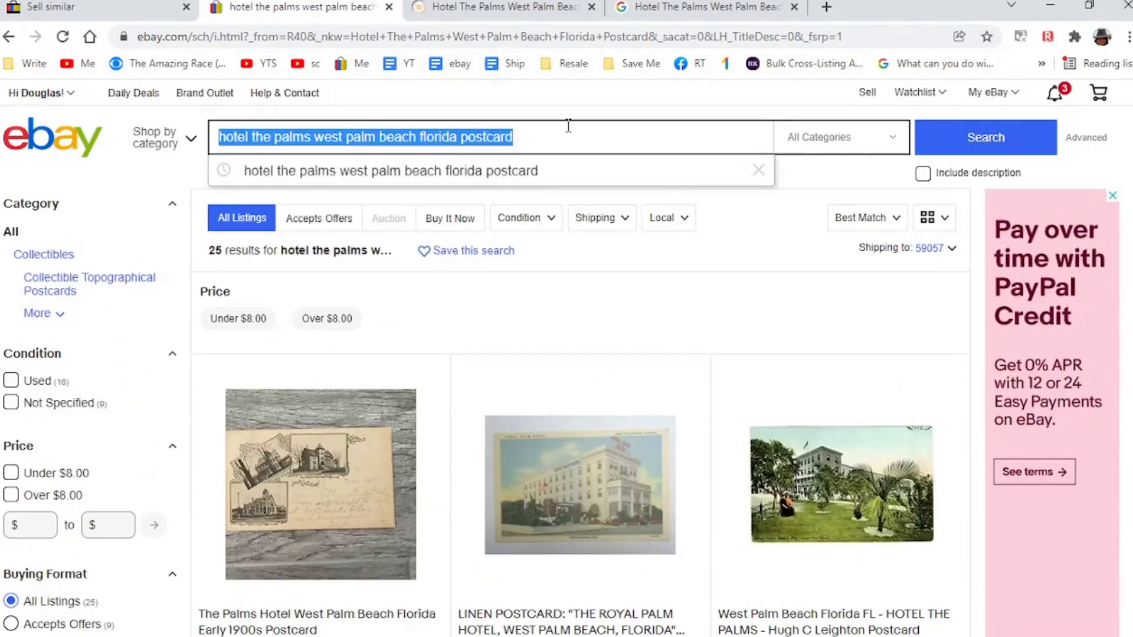
key("ctrl+v")
key("Return")
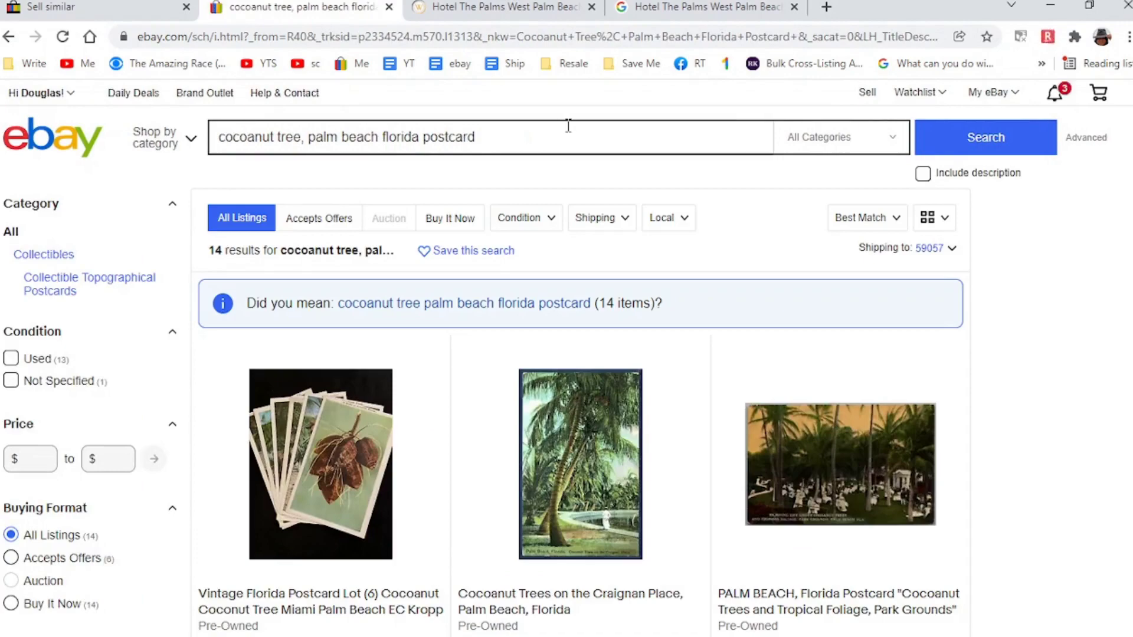
scroll(570, 133, "down", 5)
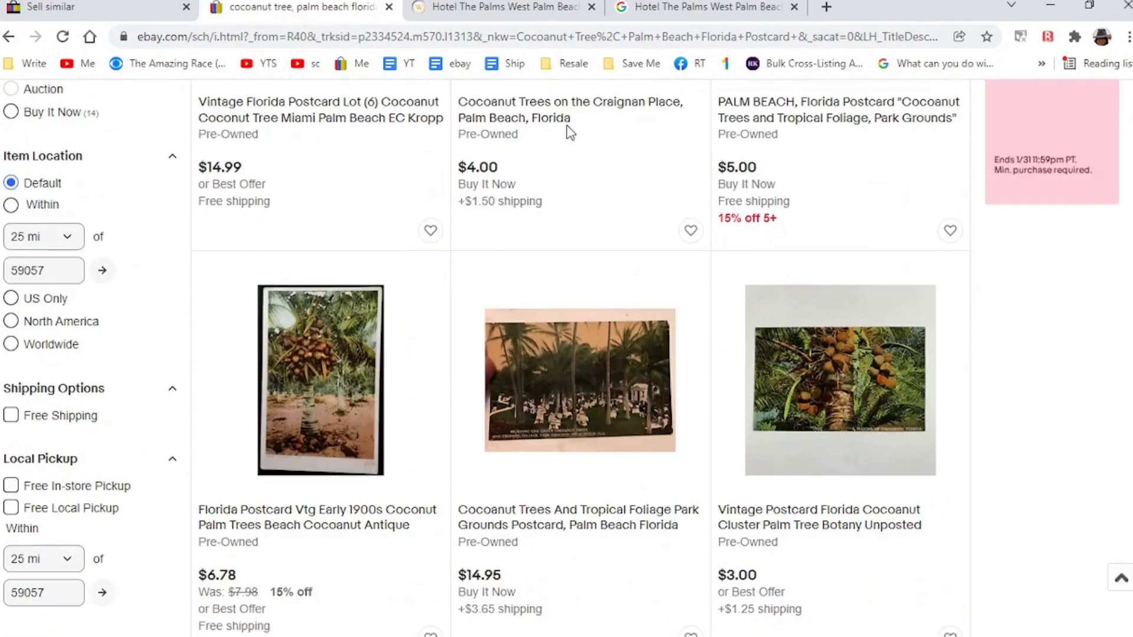
scroll(570, 133, "down", 5)
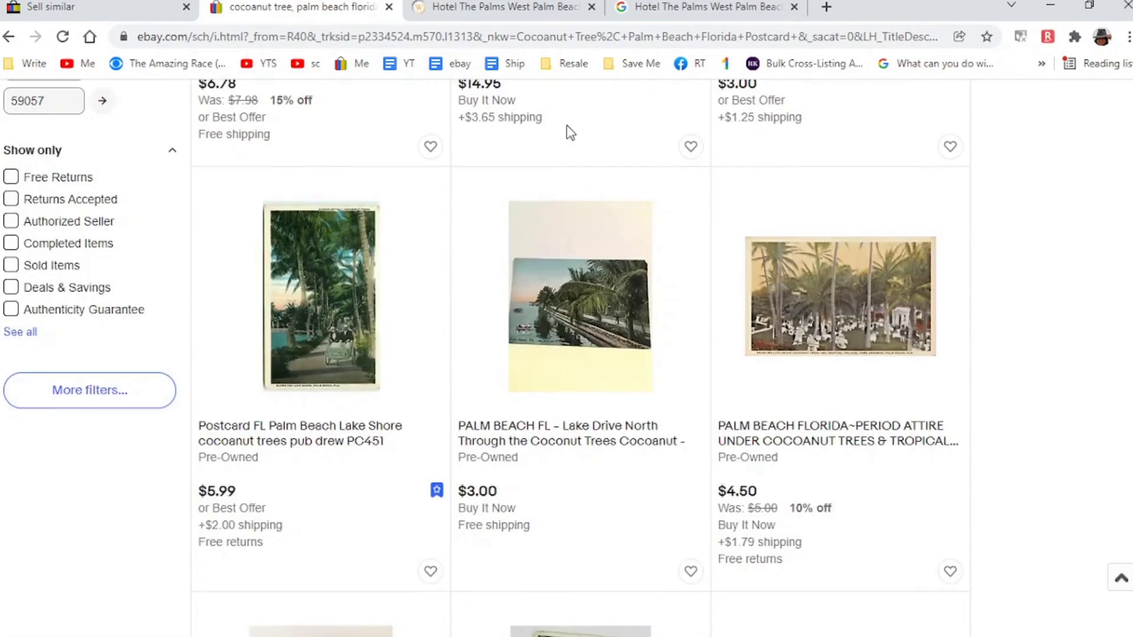
scroll(568, 127, "down", 5)
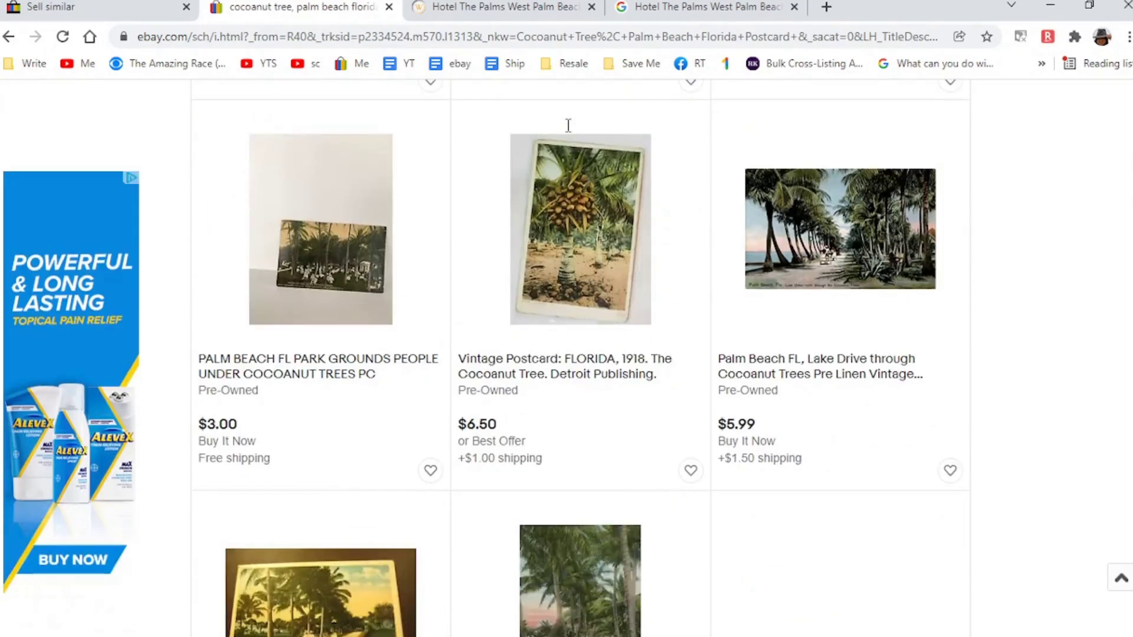
scroll(568, 126, "down", 5)
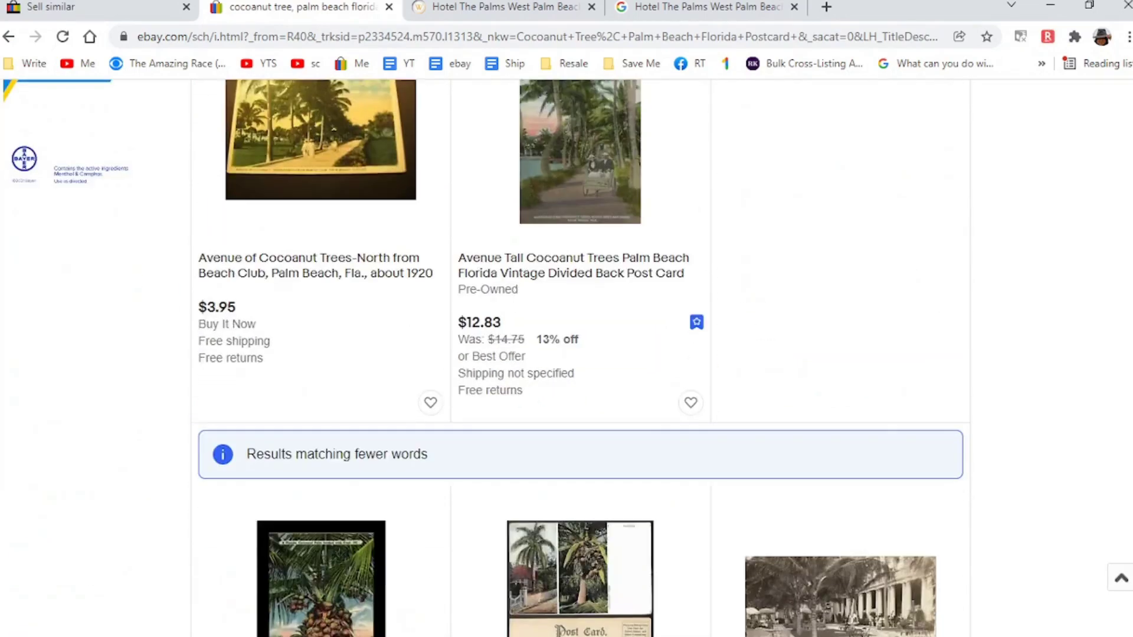
scroll(568, 126, "down", 5)
scroll(569, 125, "down", 5)
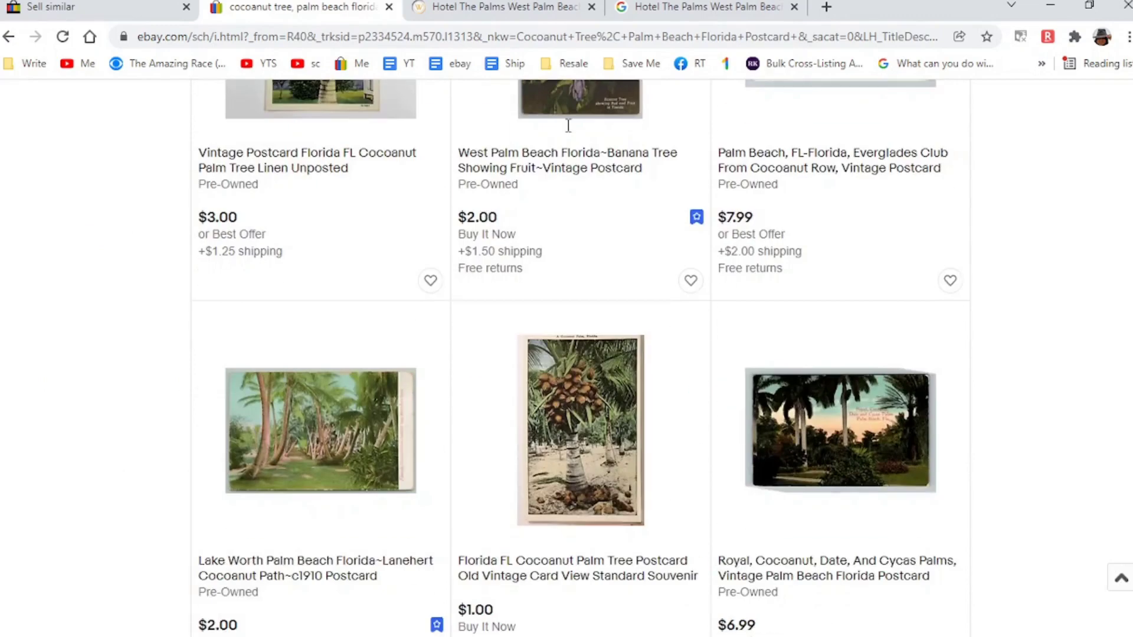
scroll(568, 125, "down", 10)
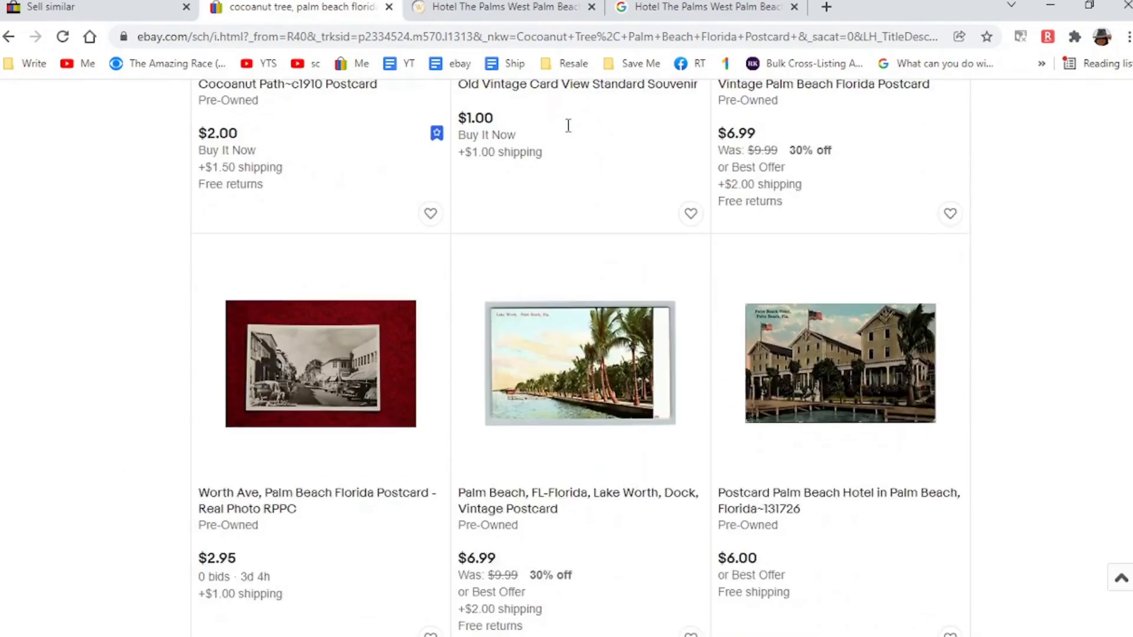
scroll(991, 309, "up", 10)
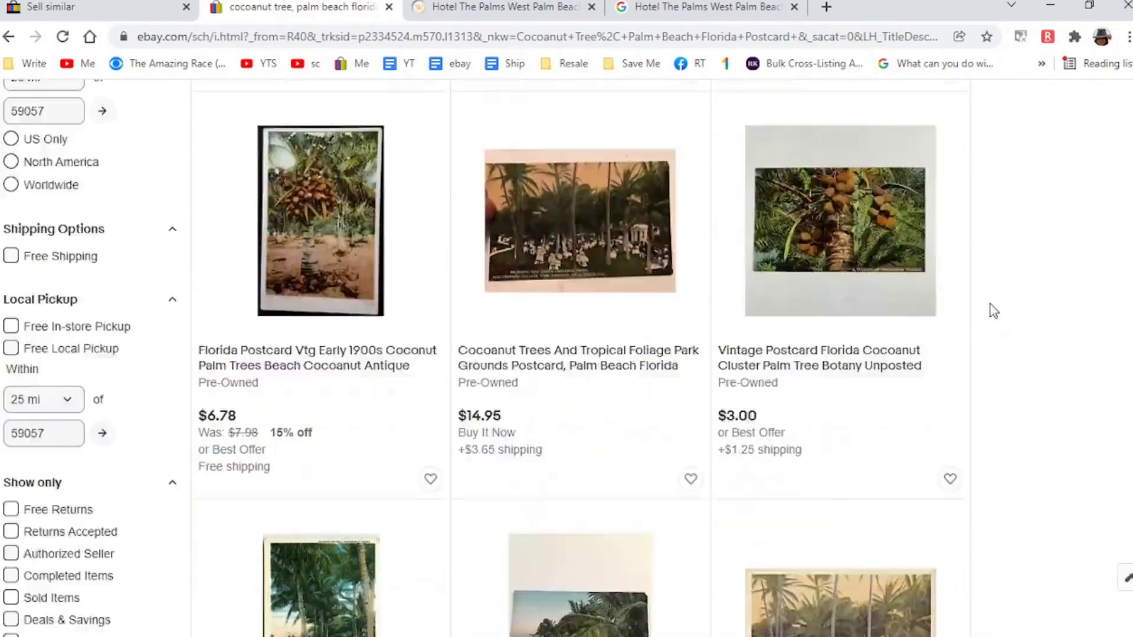
scroll(991, 309, "down", 4)
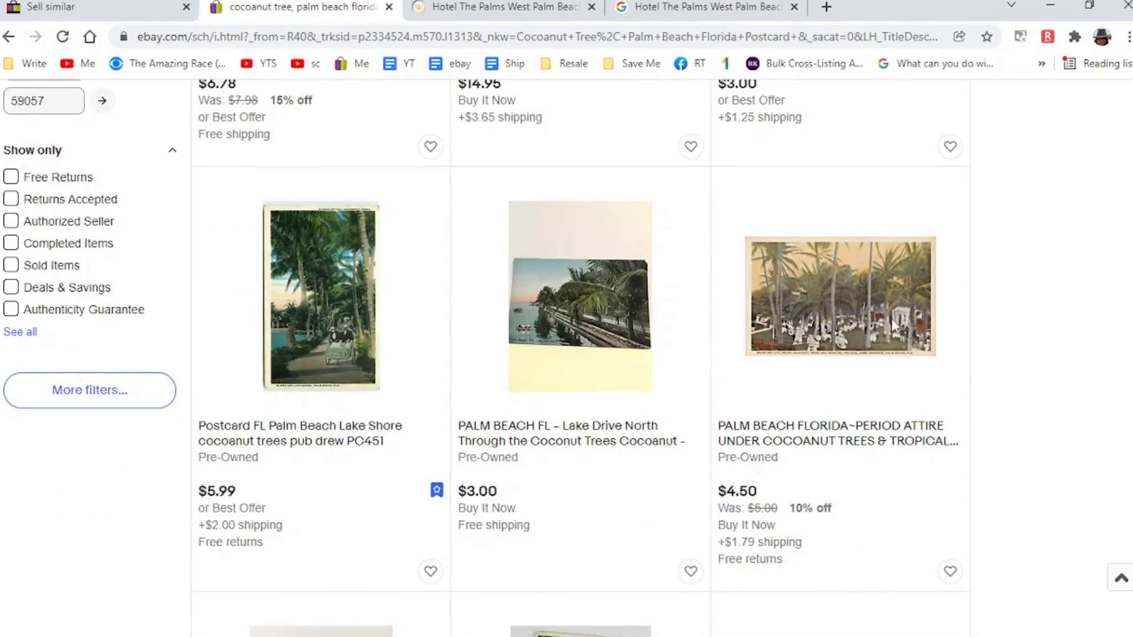
Step: Filter the search to Sold Items, review past sales, then return to the Sell similar form
left_click(12, 267)
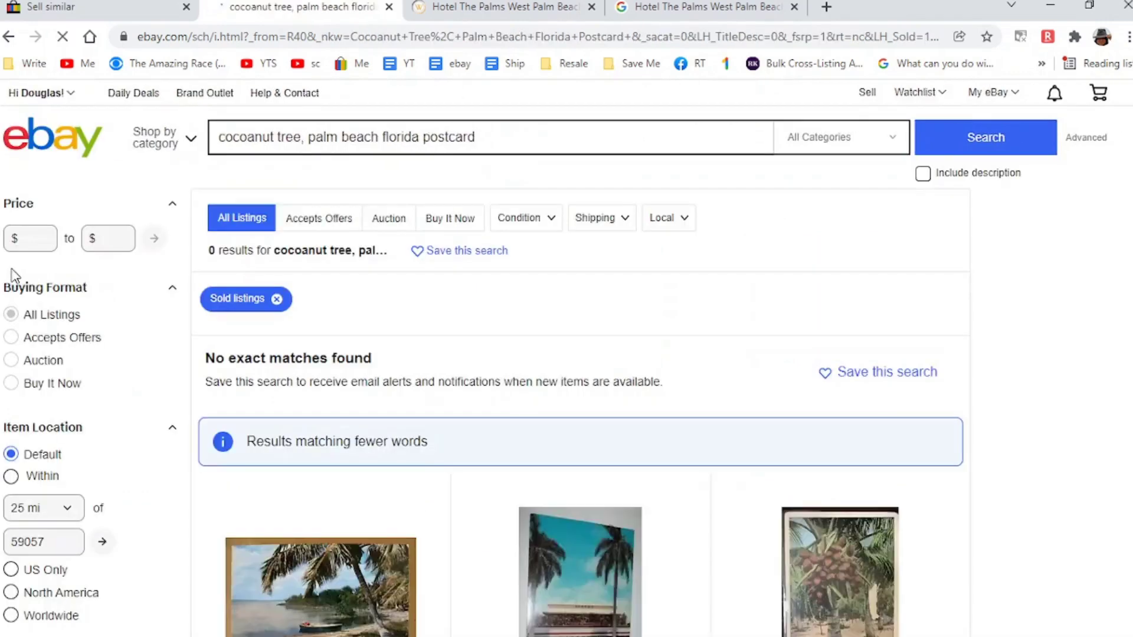
scroll(13, 276, "down", 8)
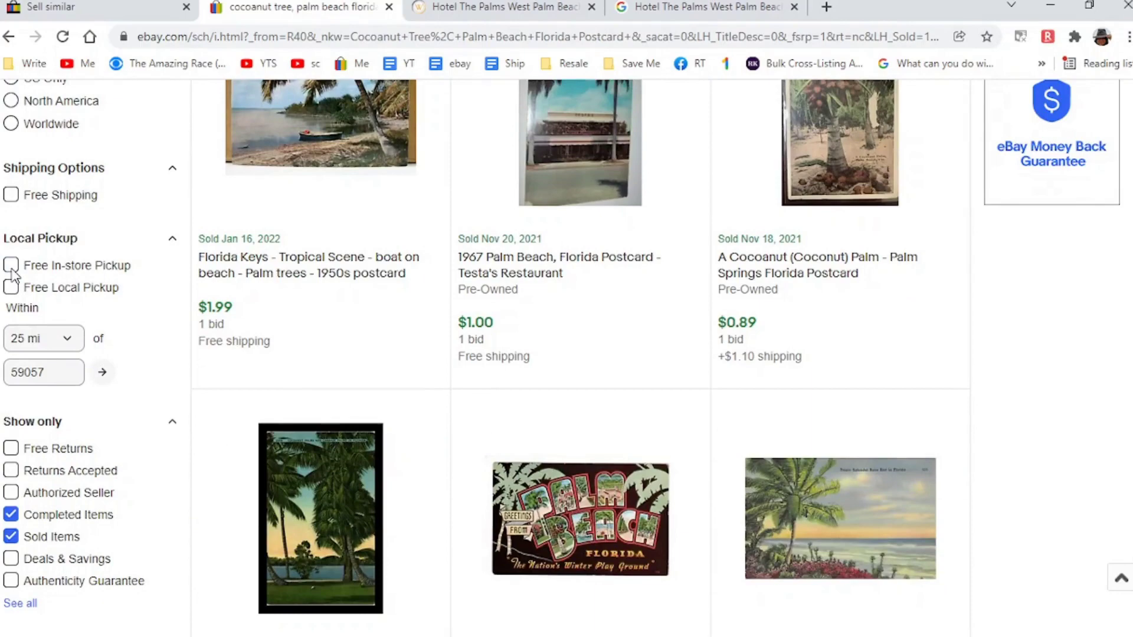
scroll(13, 274, "down", 3)
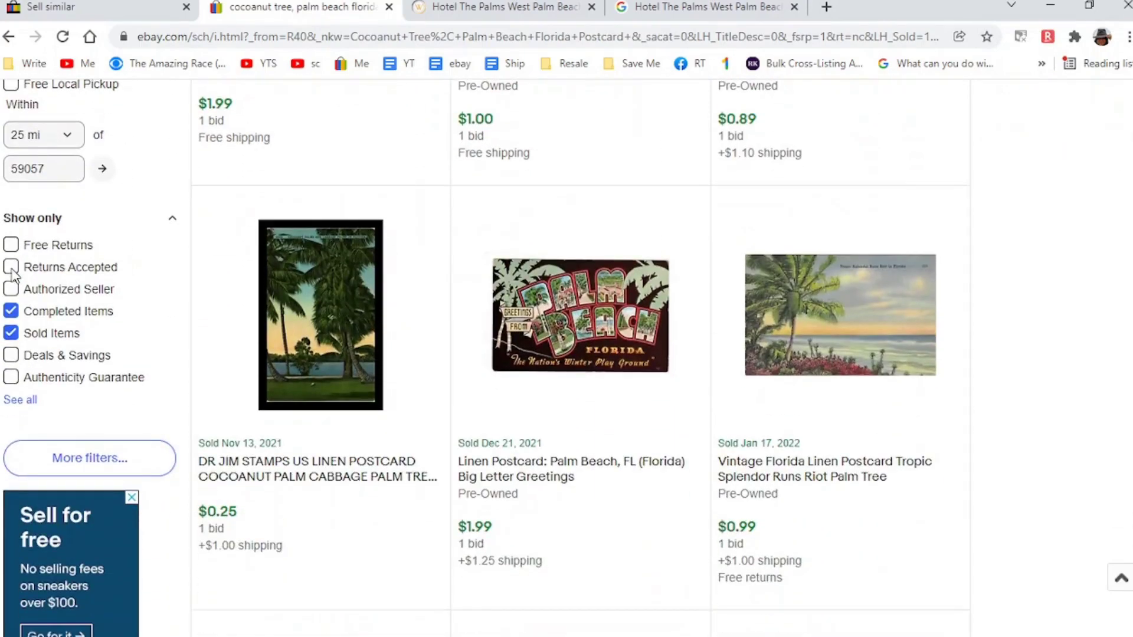
scroll(13, 273, "down", 5)
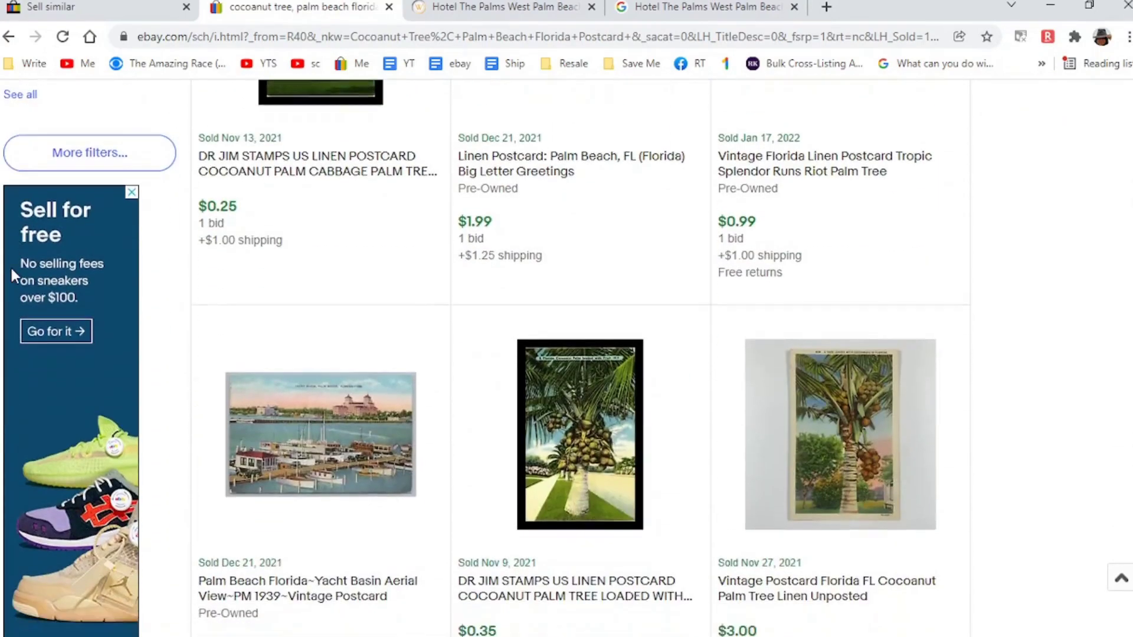
scroll(13, 275, "down", 7)
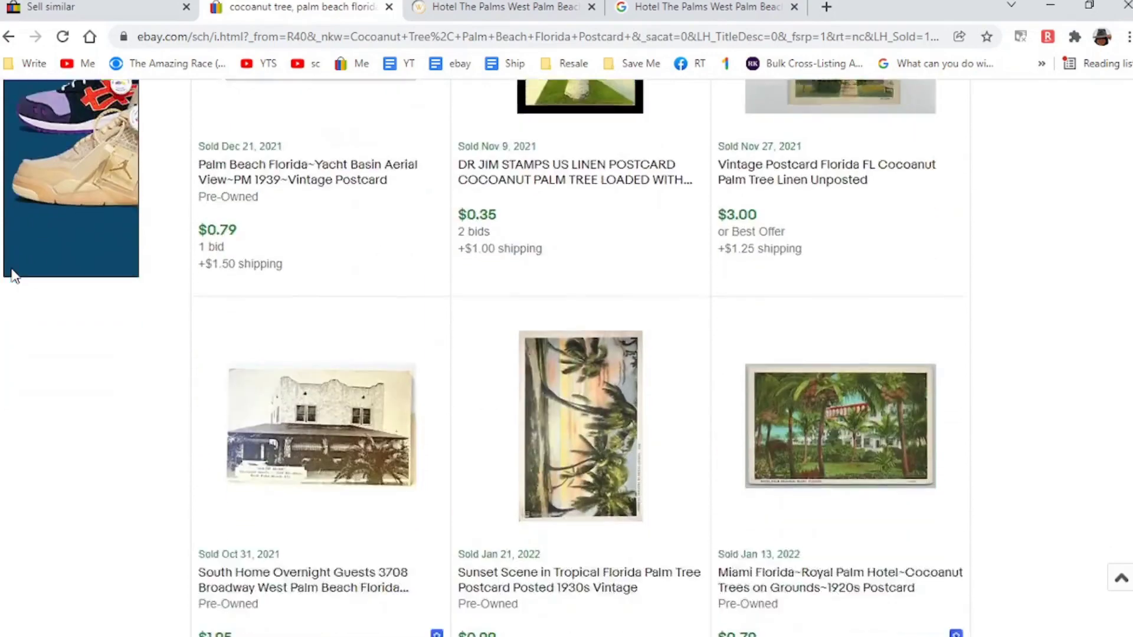
scroll(13, 275, "down", 3)
scroll(14, 275, "down", 8)
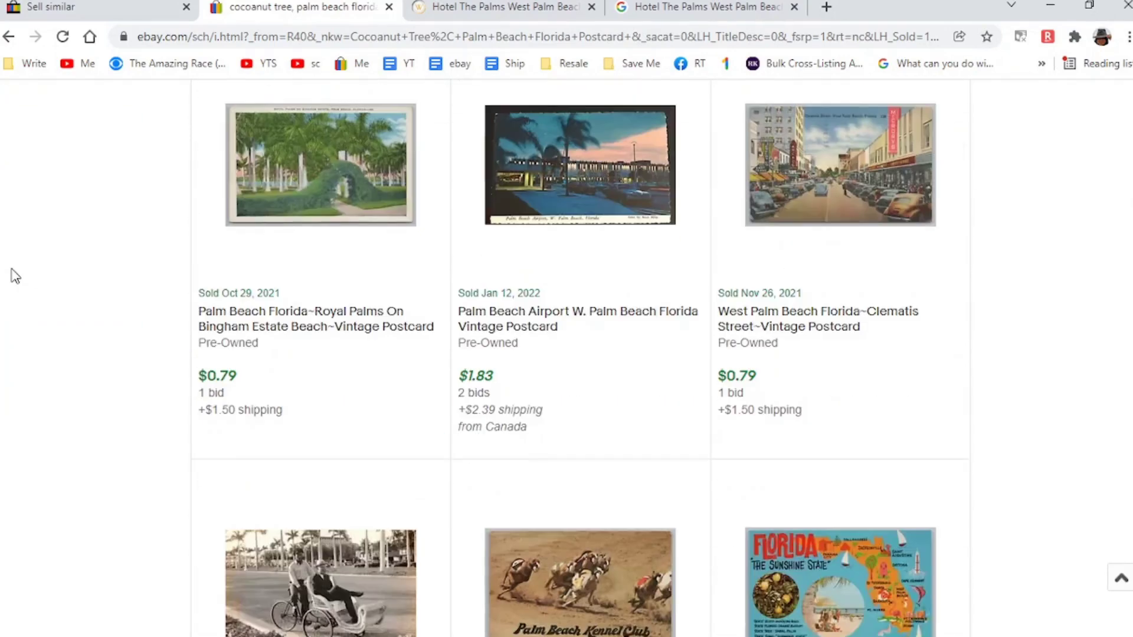
scroll(15, 276, "down", 19)
scroll(14, 275, "down", 8)
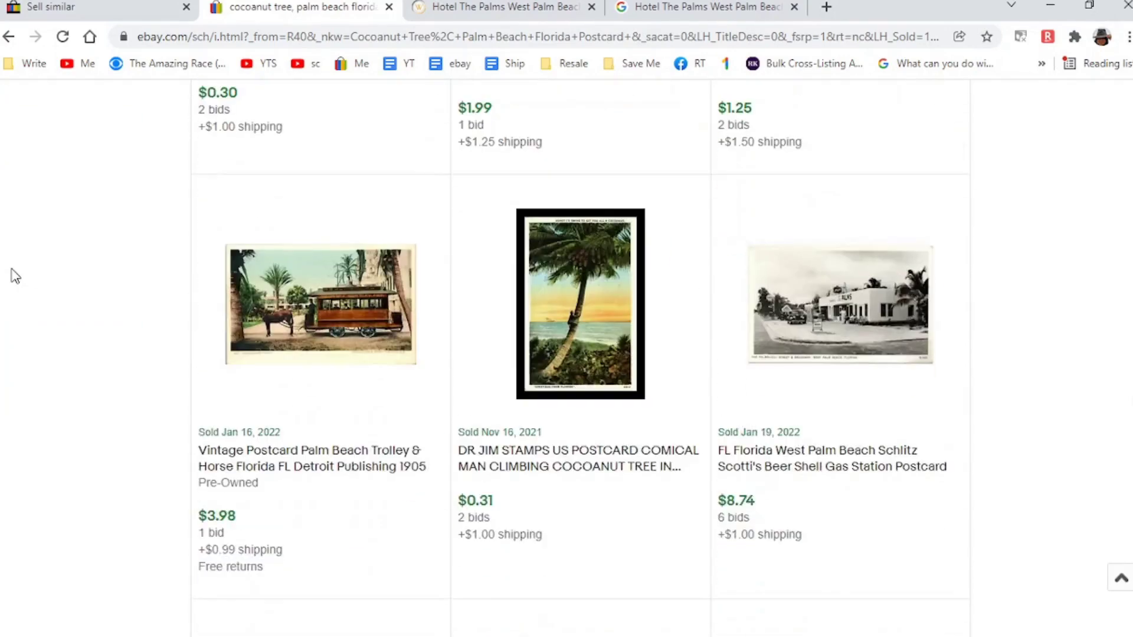
scroll(15, 276, "down", 15)
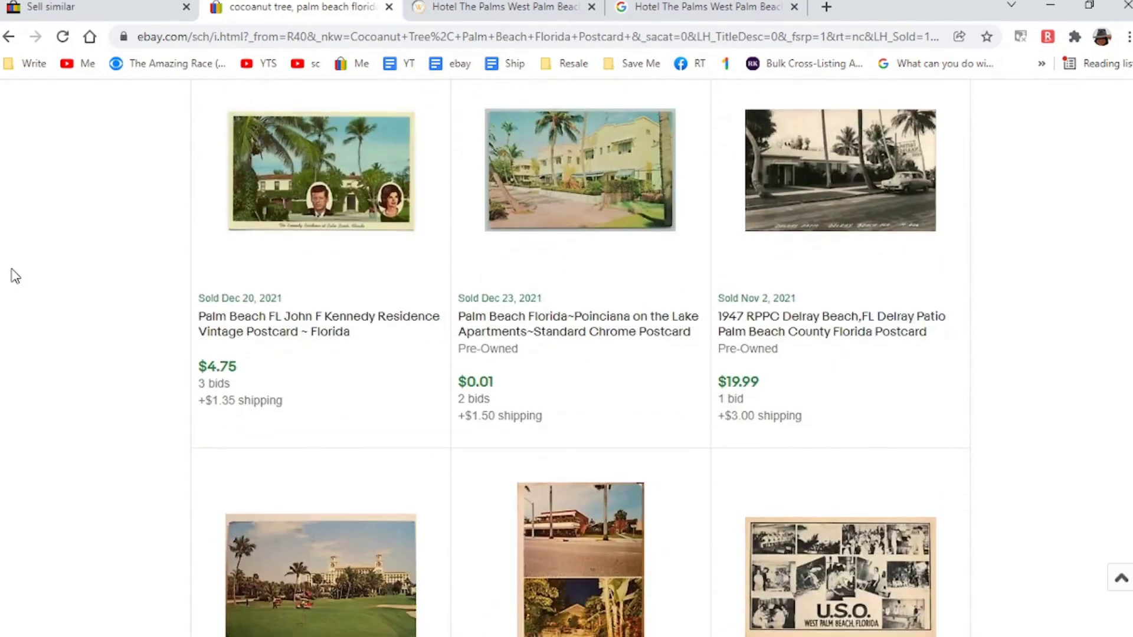
scroll(15, 276, "down", 9)
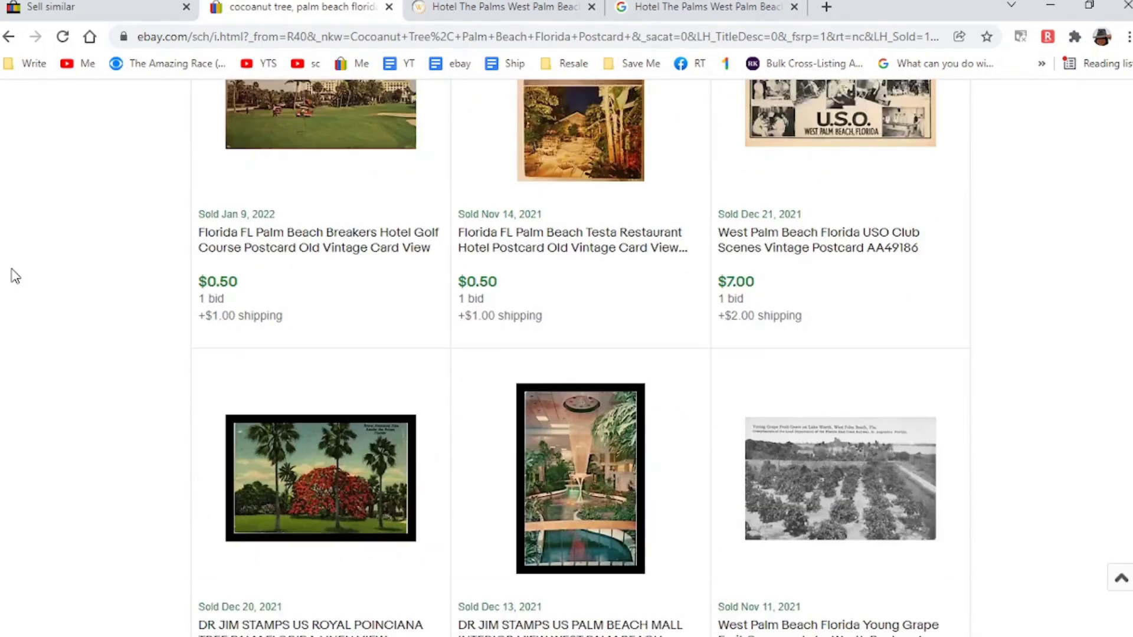
scroll(14, 275, "down", 8)
scroll(15, 276, "down", 8)
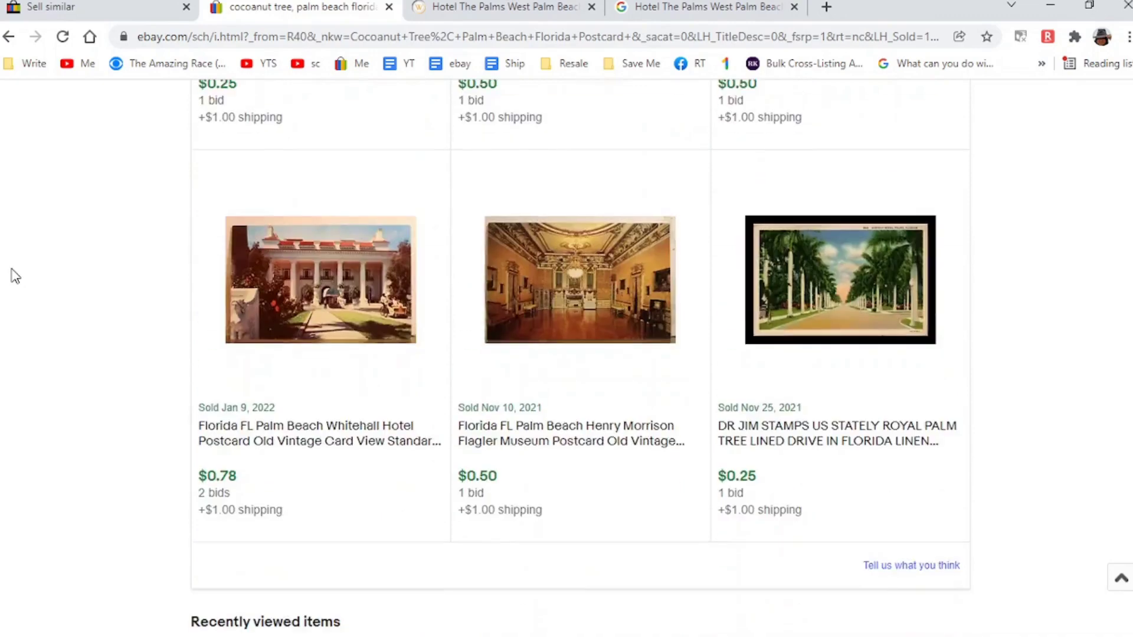
scroll(15, 275, "down", 5)
key("Home")
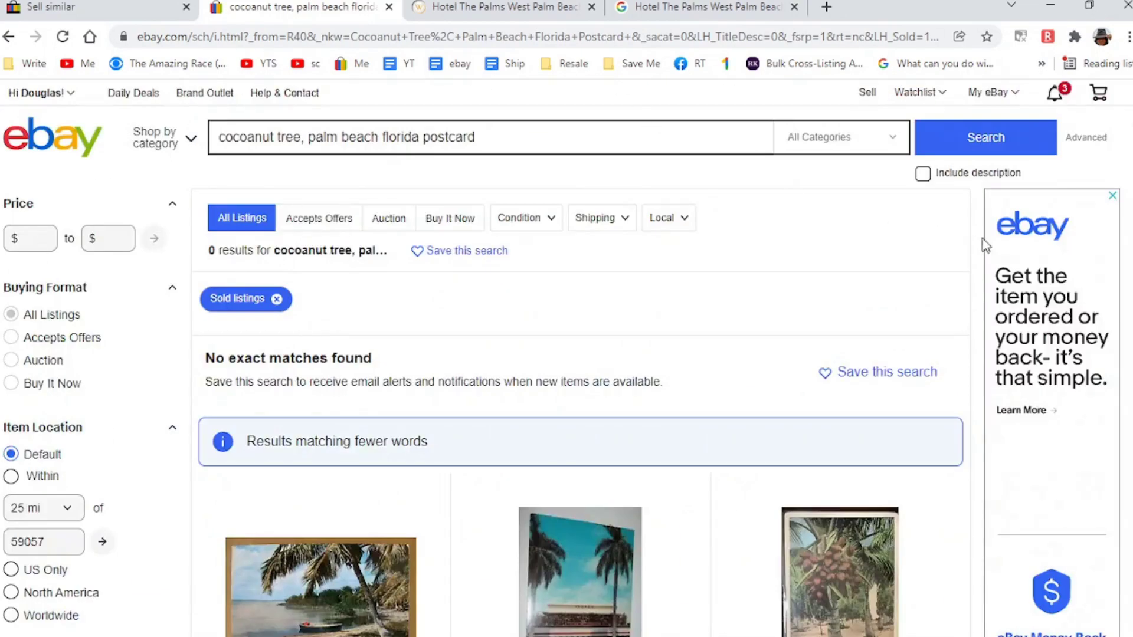
left_click(99, 5)
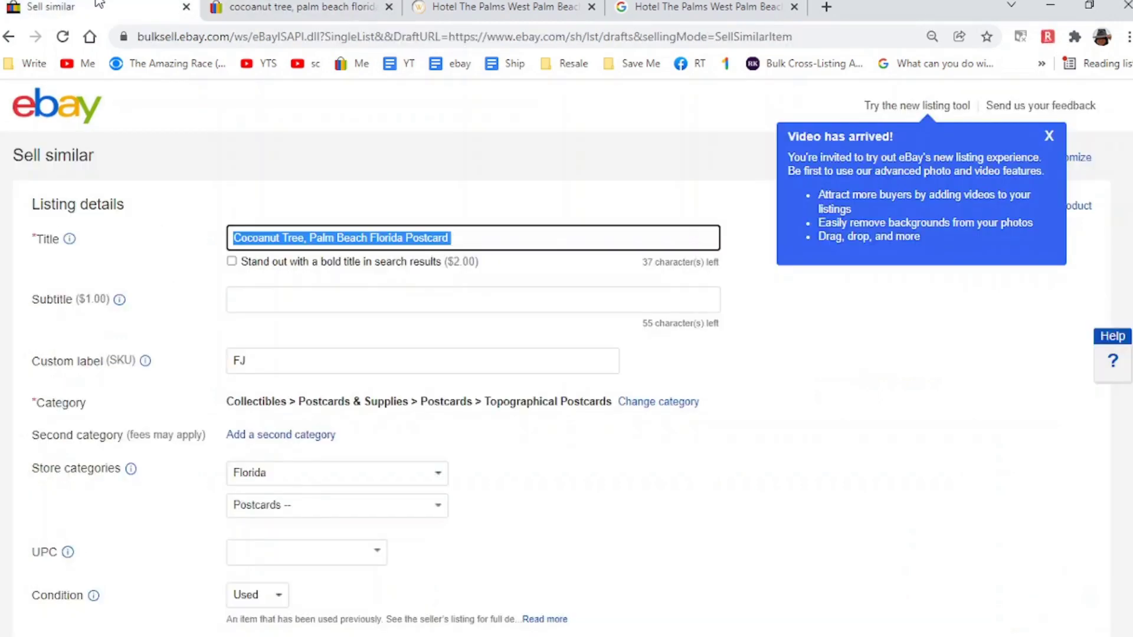
Step: Append 'GW Morris UND UNP FJ' to the title and insert 'Ocean' after Tree
key("End")
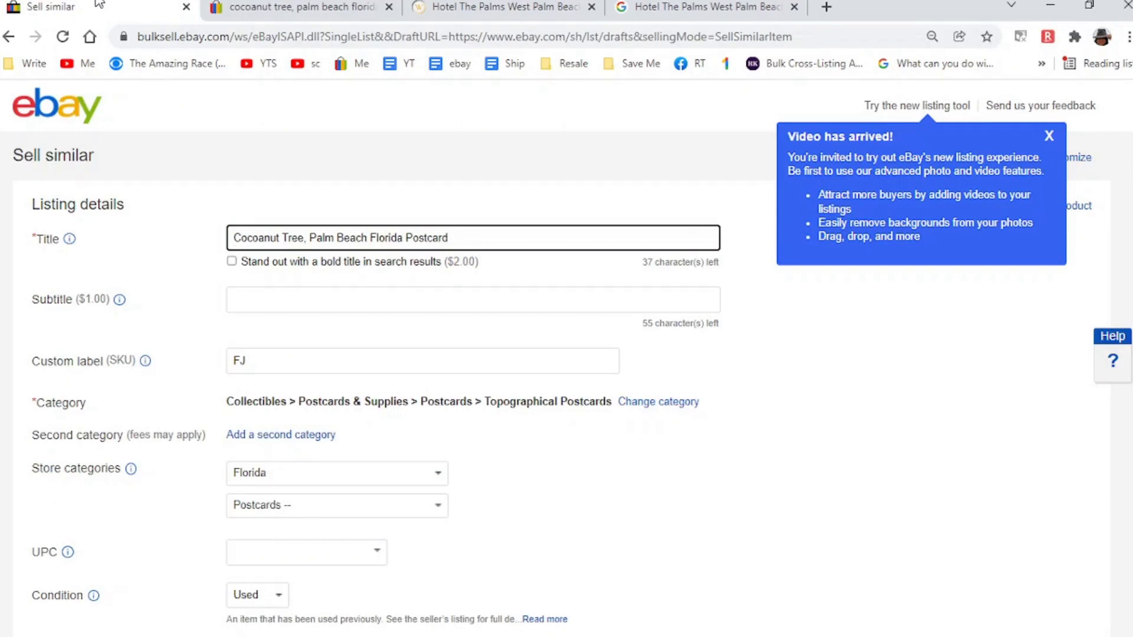
type("GW Morris UND U")
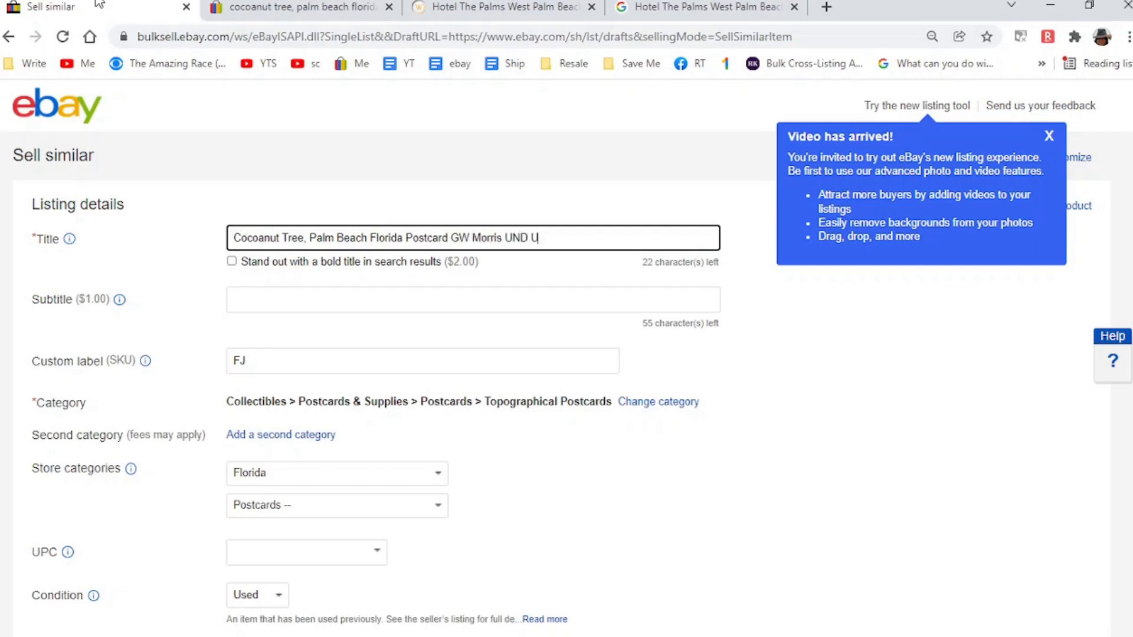
type("NP")
left_click(308, 237)
key("BackSpace")
type("Ocean")
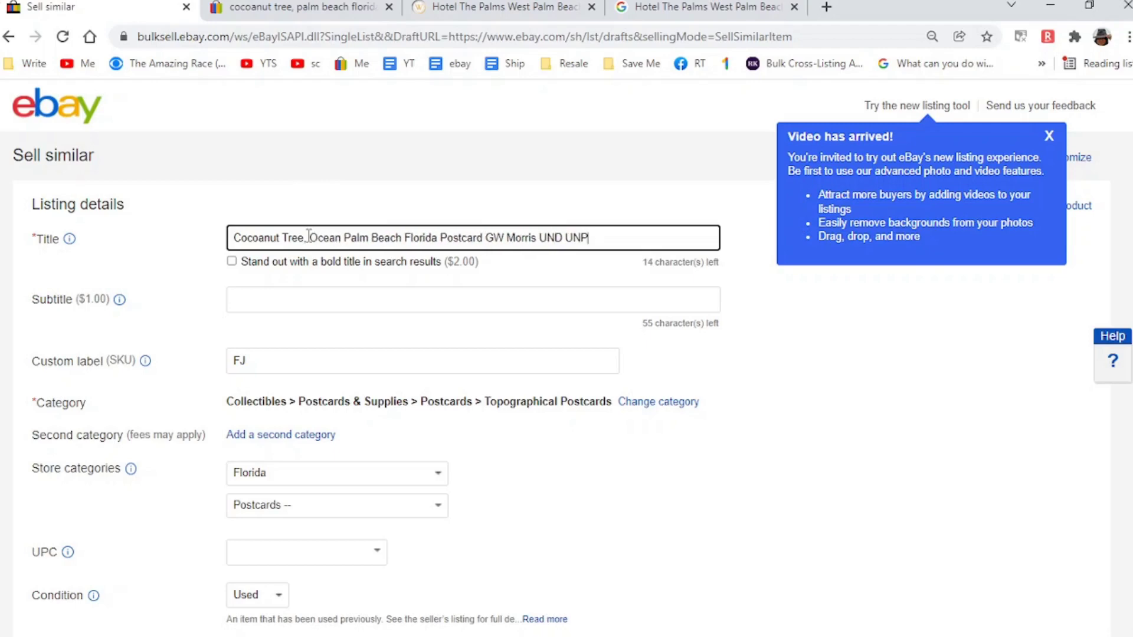
type("J")
key("BackSpace")
type("FJ")
key("Left")
key("Left")
Step: Expand UND to 'Undivided bk', leaving the title with 1 character to spare
key("BackSpace")
key("BackSpace")
type("ndivided bac")
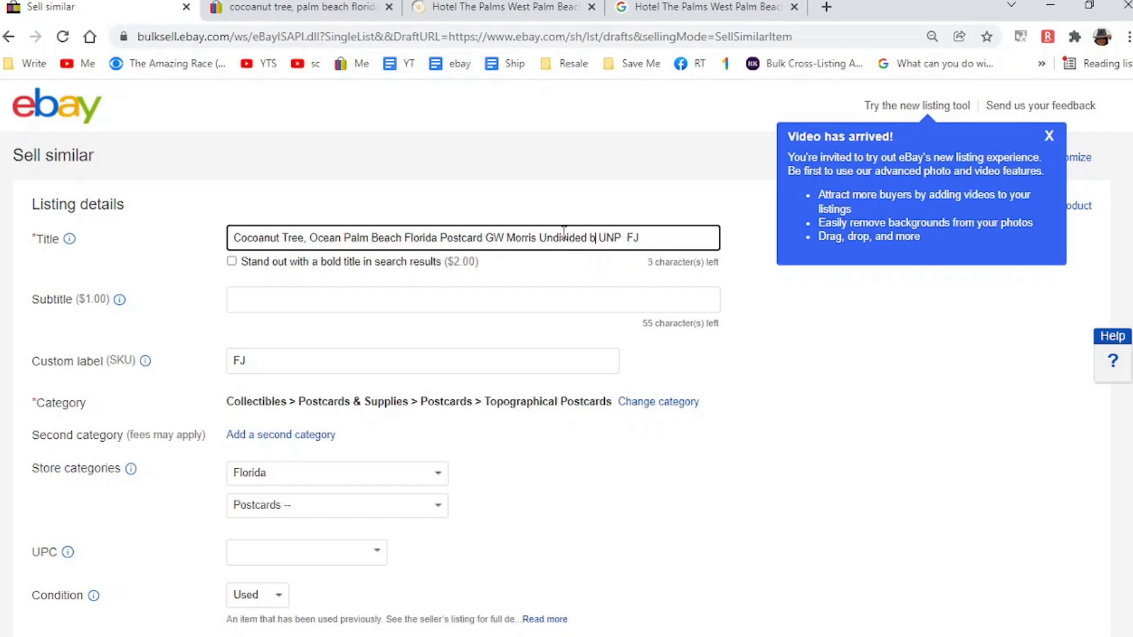
key("BackSpace")
key("BackSpace")
type("k")
key("ctrl+a")
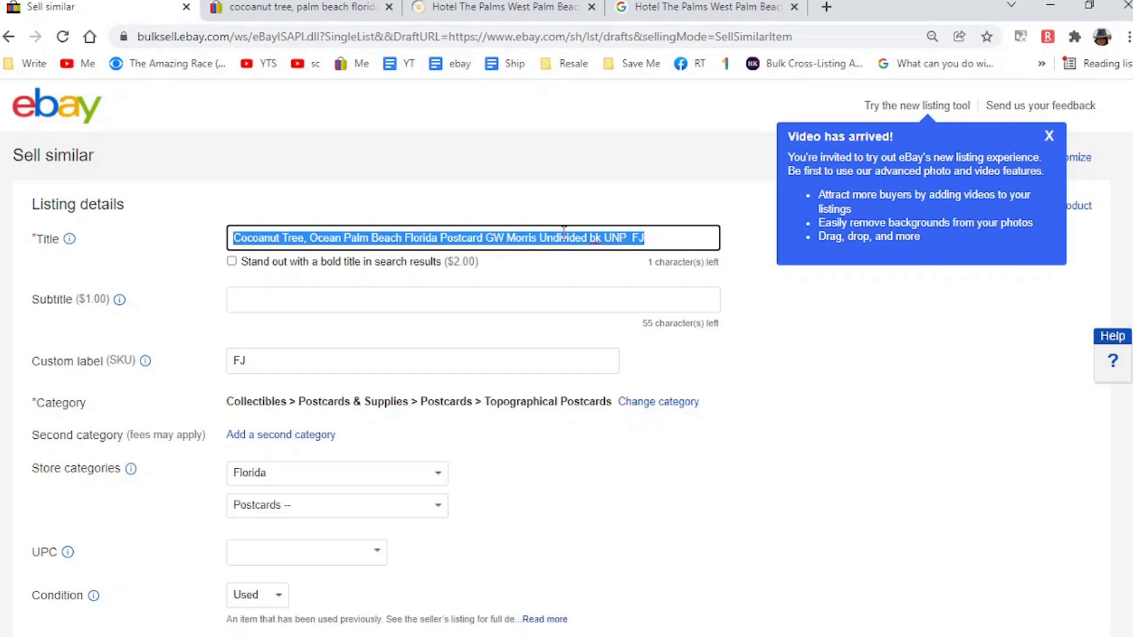
scroll(564, 236, "down", 8)
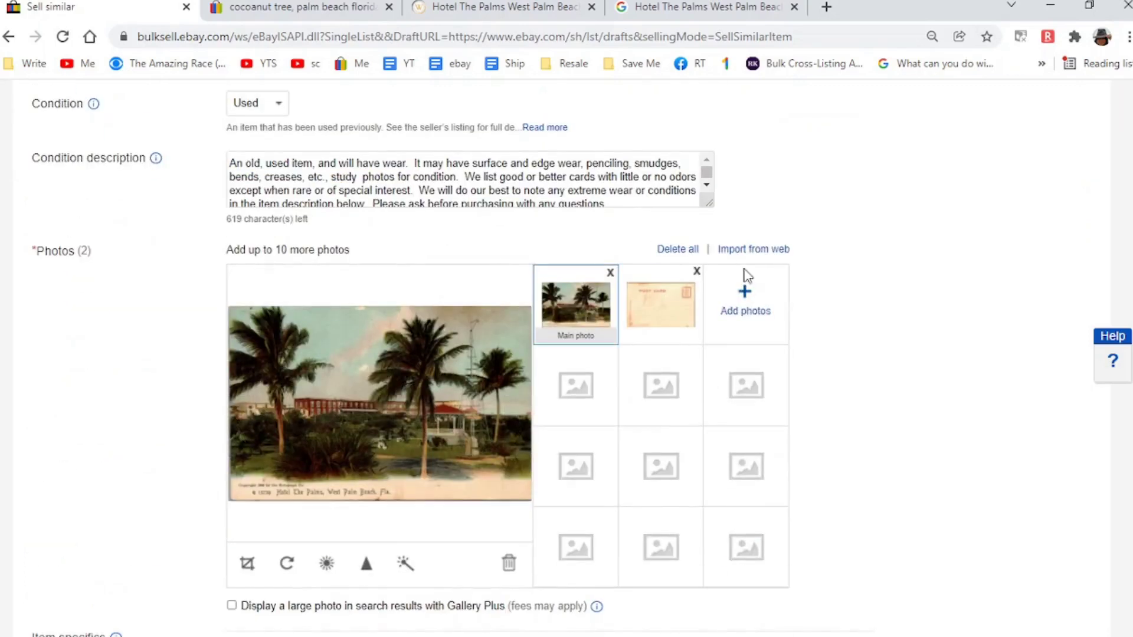
Step: Upload the palm tree postcard front and back photos and delete the two old hotel photos
left_click(752, 298)
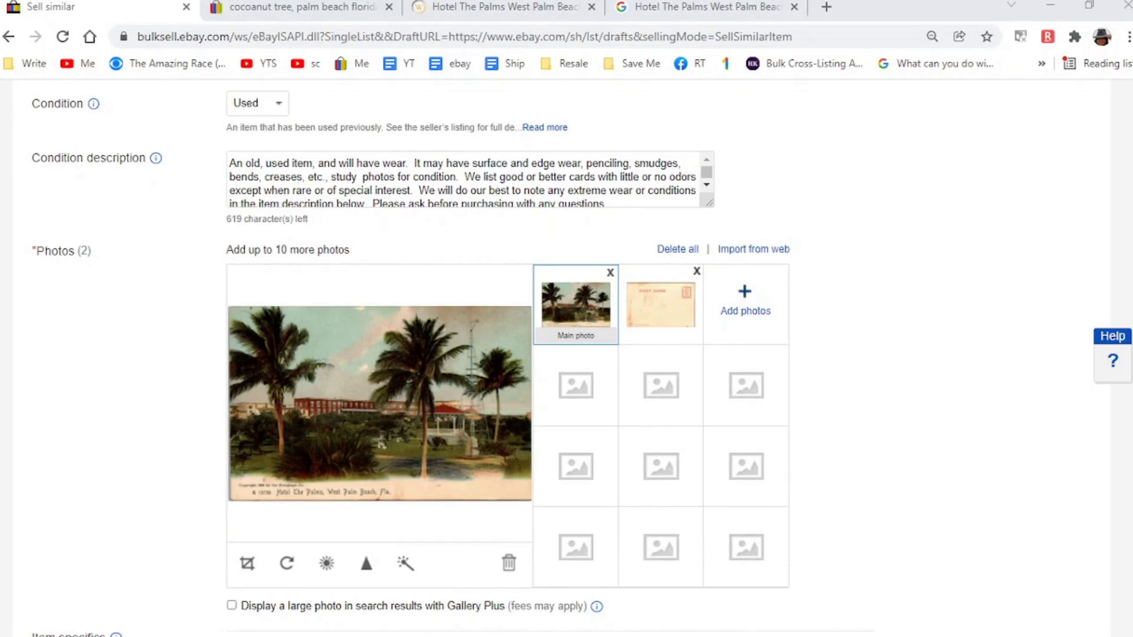
key("Return")
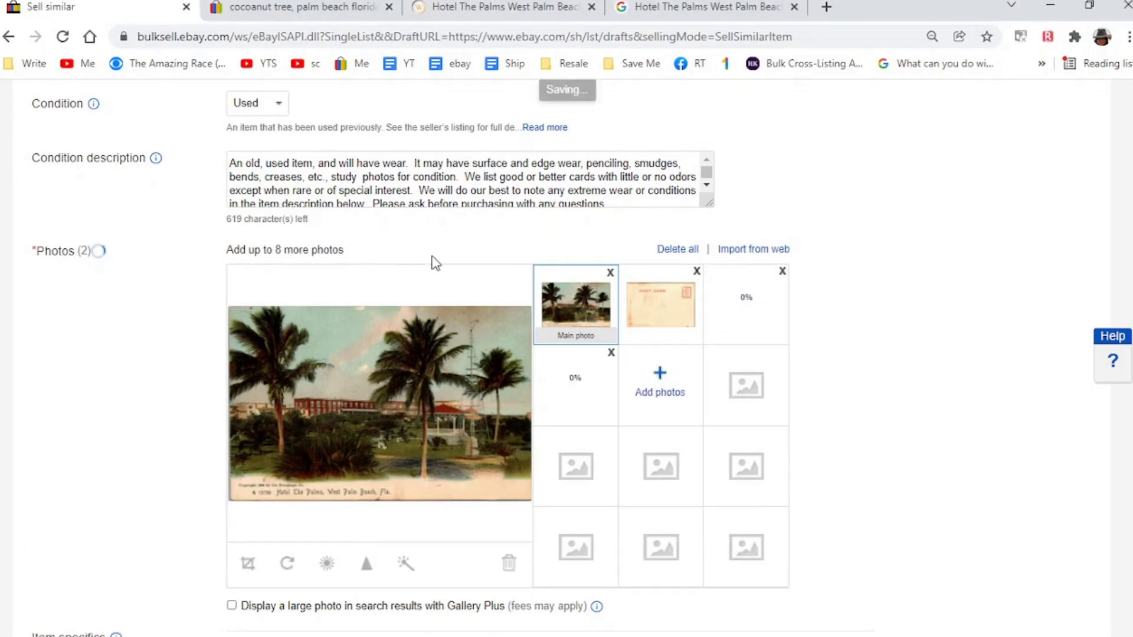
left_click(611, 272)
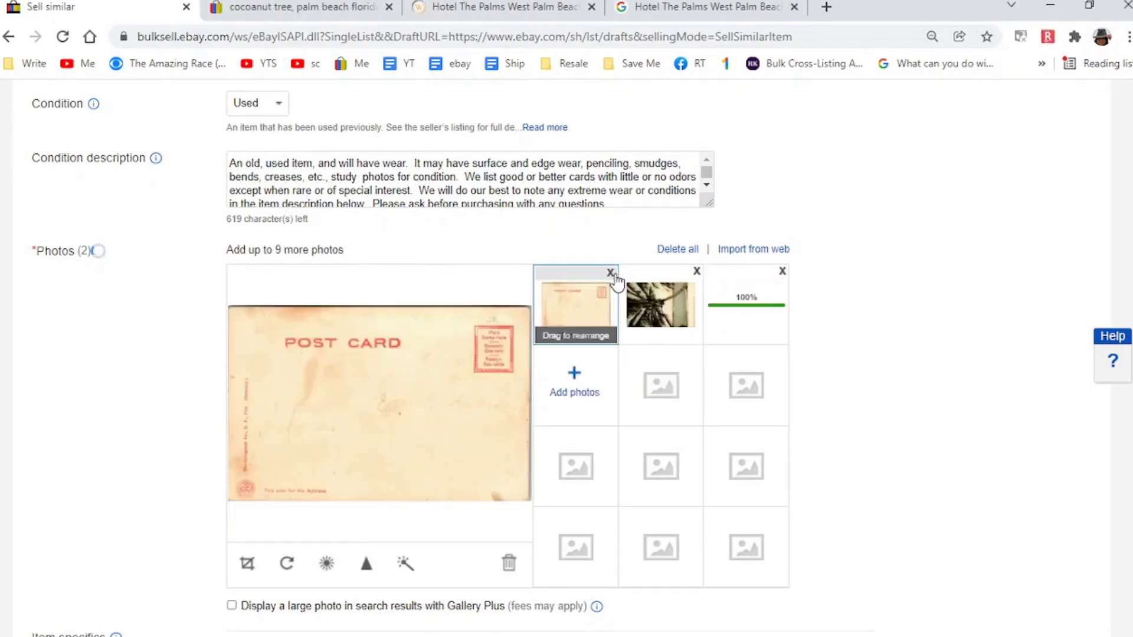
left_click(610, 272)
Step: Rotate the palm tree photo upright, set brightness -5 and contrast 41, and save it
left_click(569, 309)
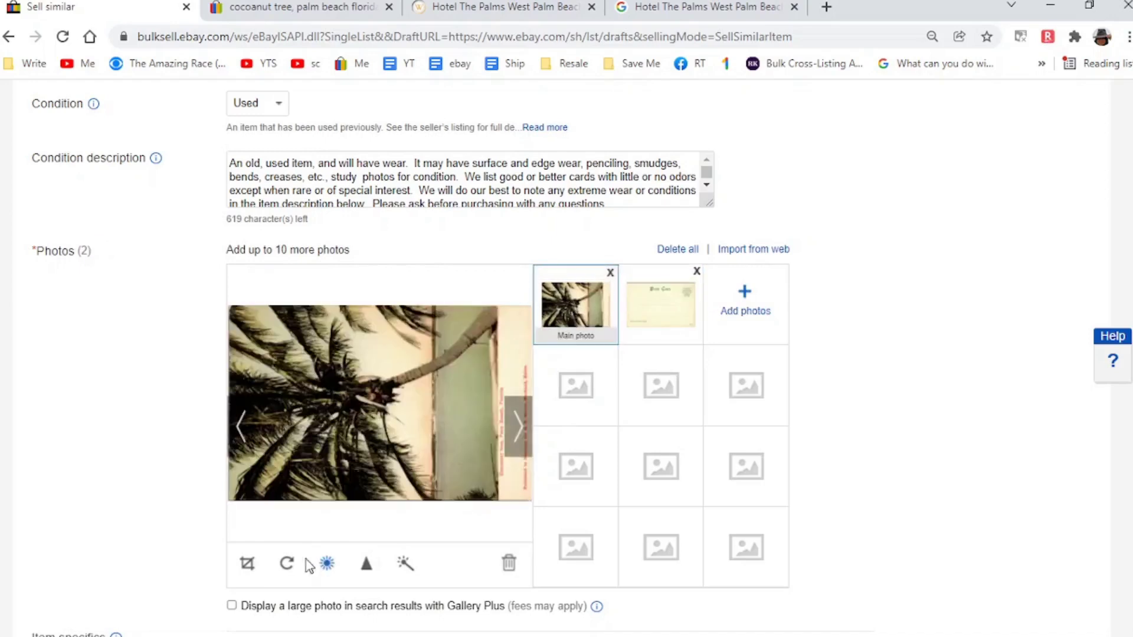
left_click(288, 564)
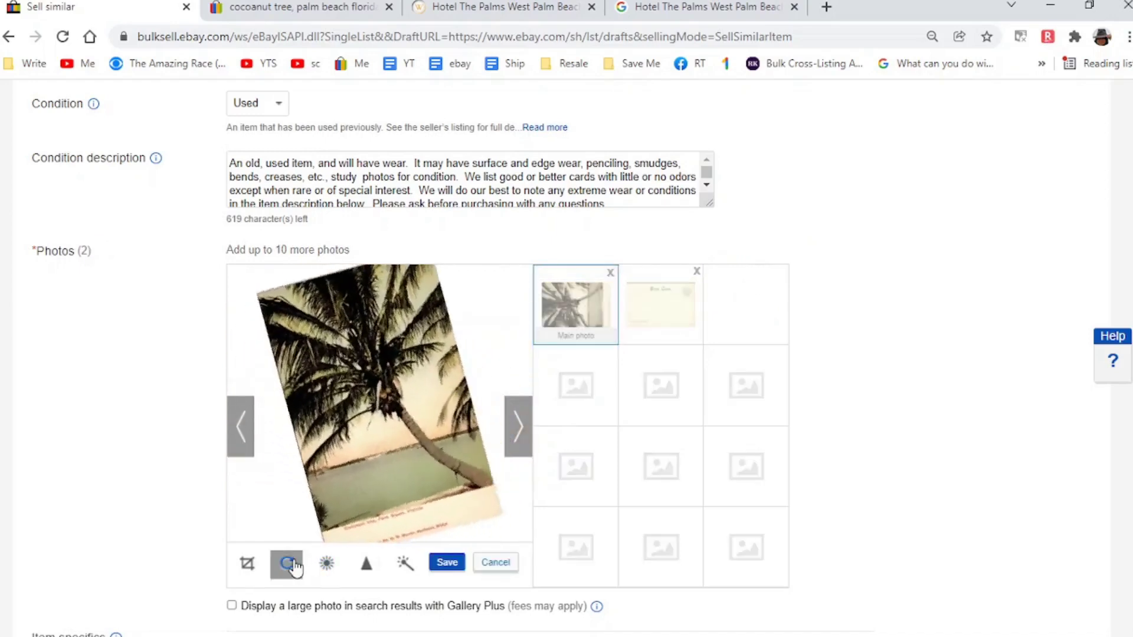
left_click(340, 568)
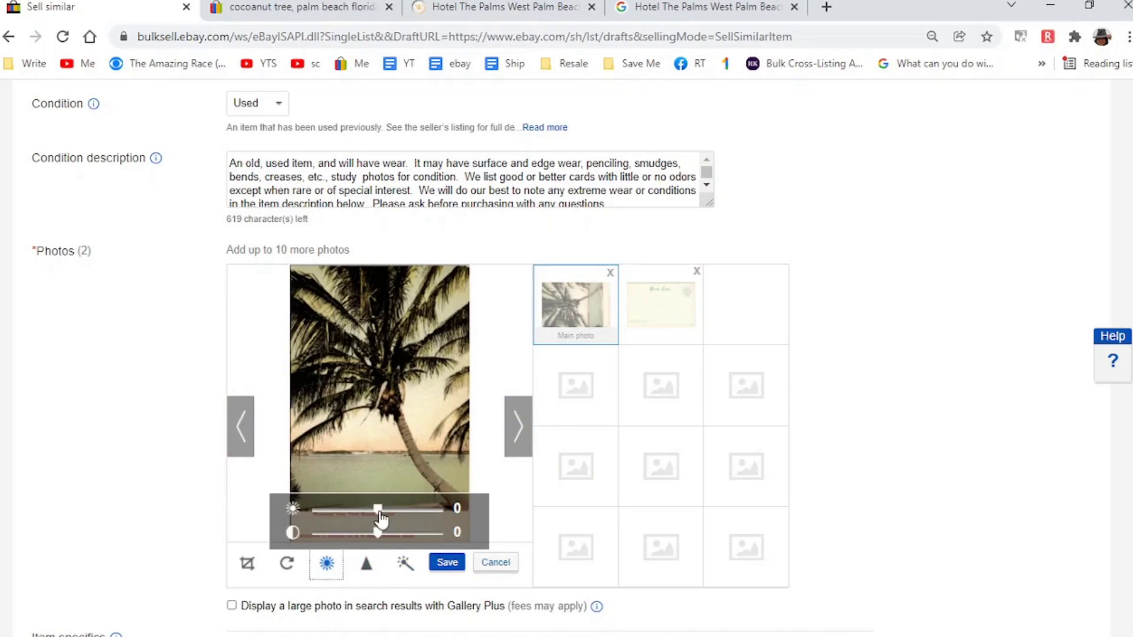
mouse_move(379, 513)
left_mouse_down()
mouse_move(381, 535)
mouse_move(436, 536)
mouse_move(374, 513)
left_mouse_up()
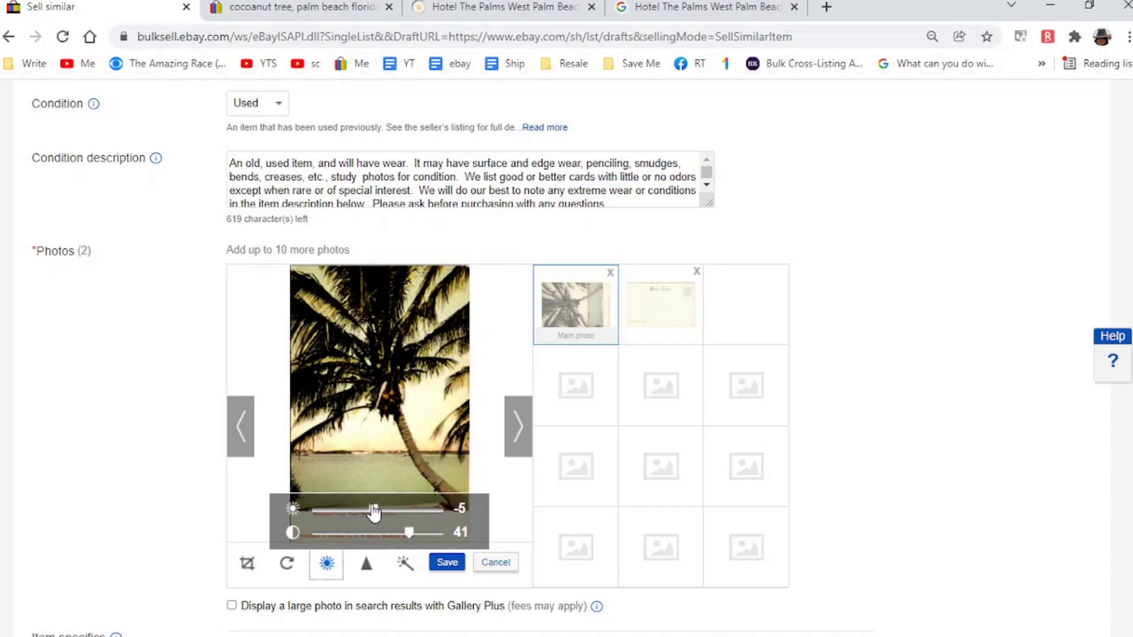
left_click(447, 562)
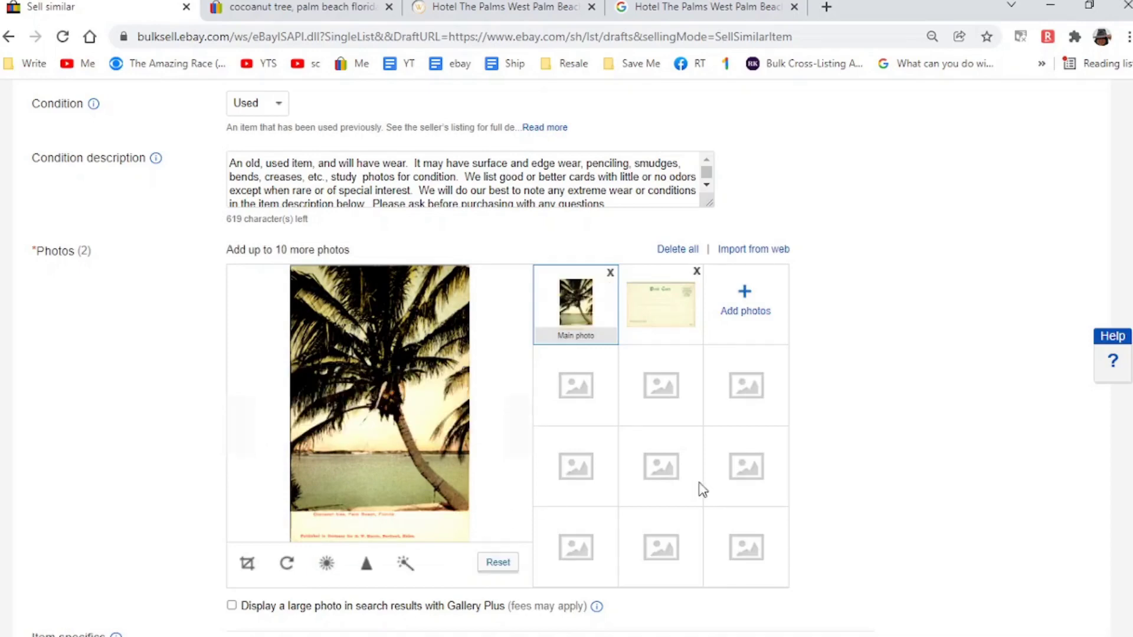
left_click(657, 305)
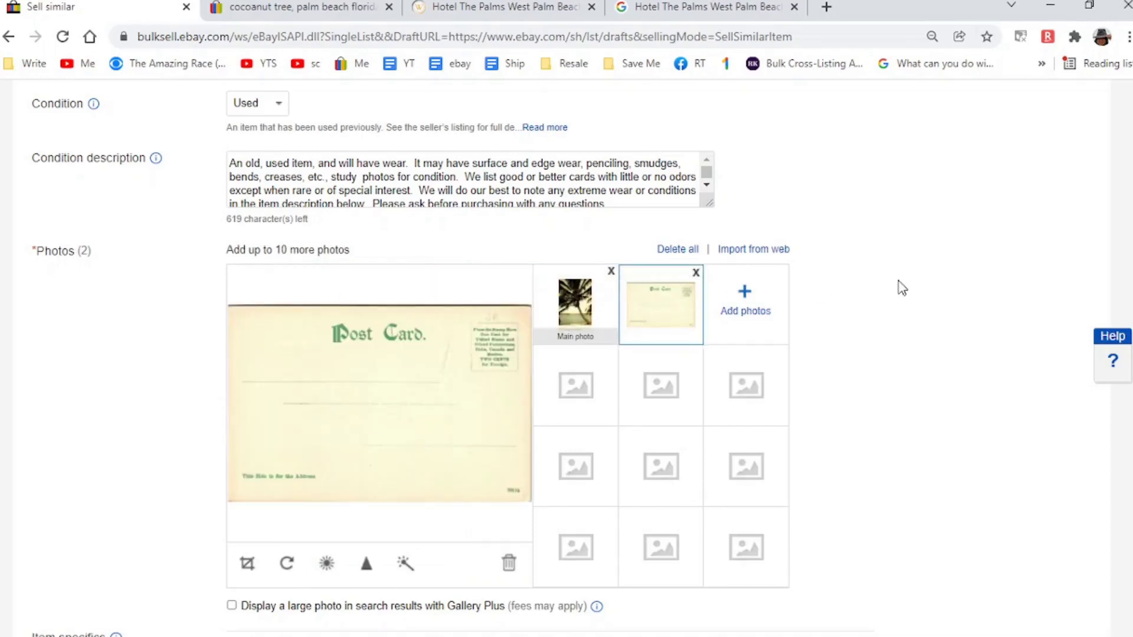
Step: Clear the Hotel value from the Subject item specific
scroll(901, 288, "down", 8)
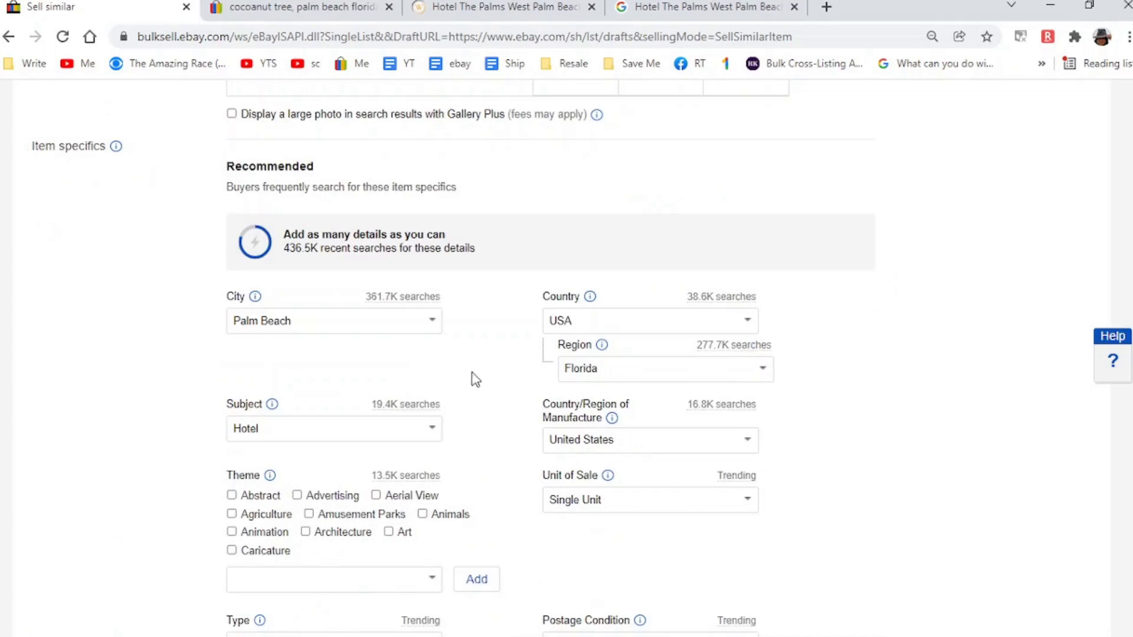
left_click(404, 421)
key("BackSpace")
key("BackSpace")
key("BackSpace")
key("BackSpace")
key("BackSpace")
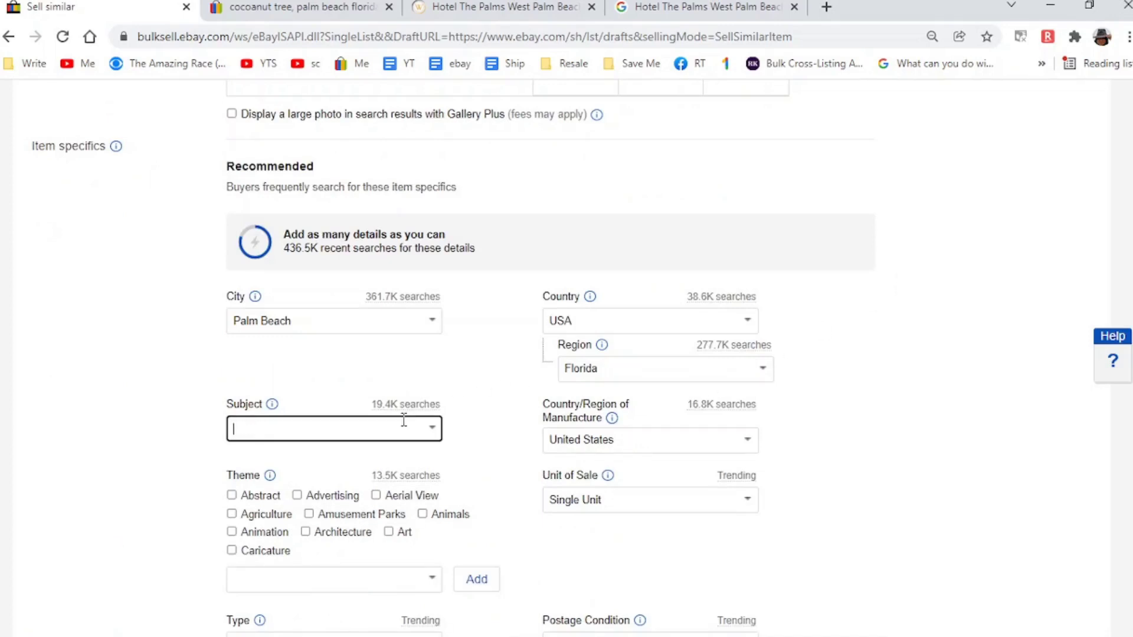
Step: Paste the Cocoanut Tree, Ocean Palm Beach Florida title over the description's first line
scroll(403, 422, "down", 8)
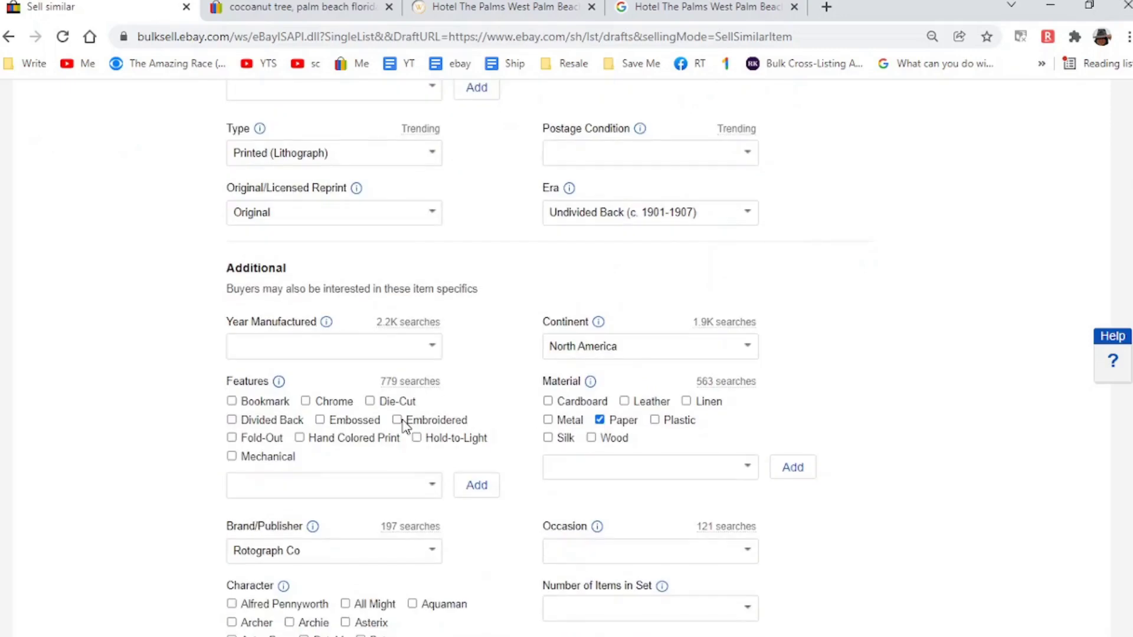
scroll(404, 423, "down", 16)
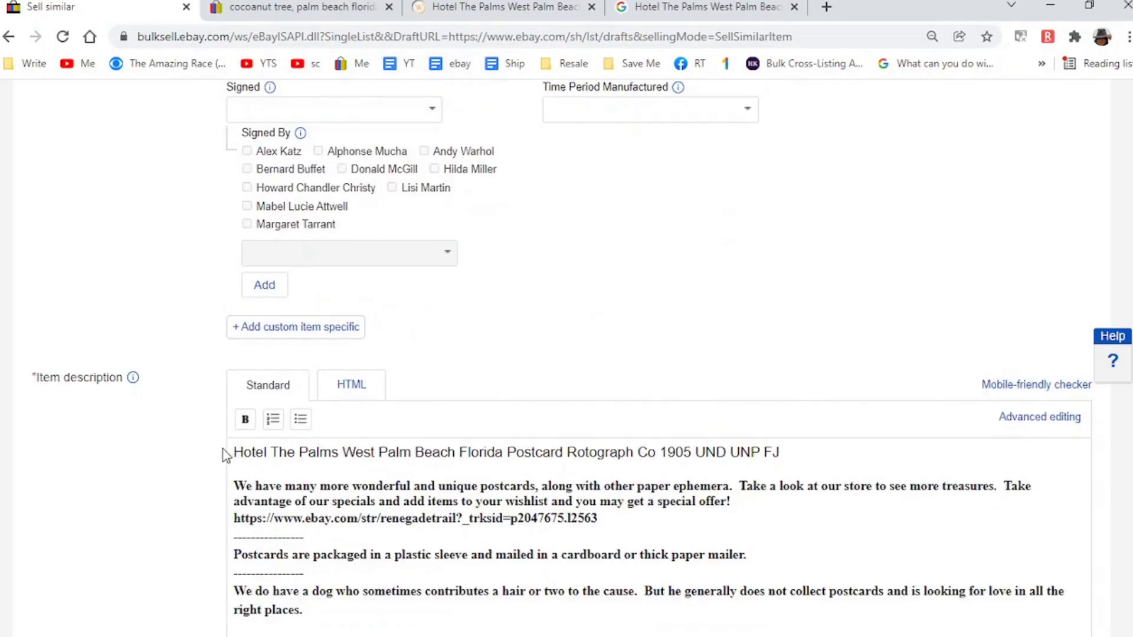
triple_click(233, 450)
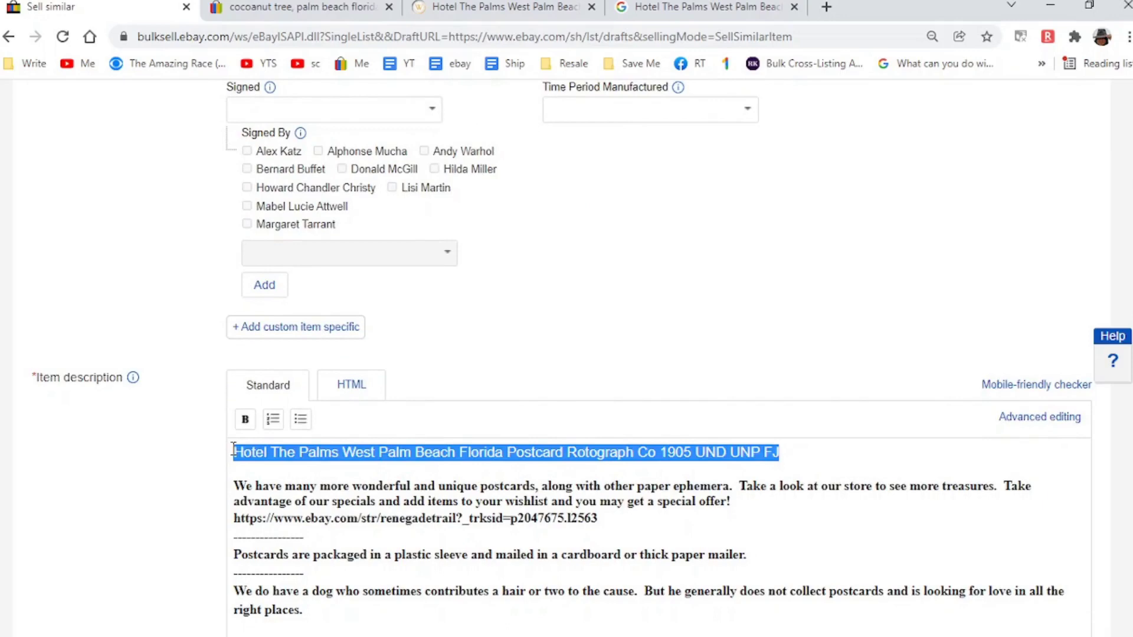
type("Cocoanut Tree, Ocean Palm Beach Florida Postcard GW Morris Undivided bk UNP  FJ")
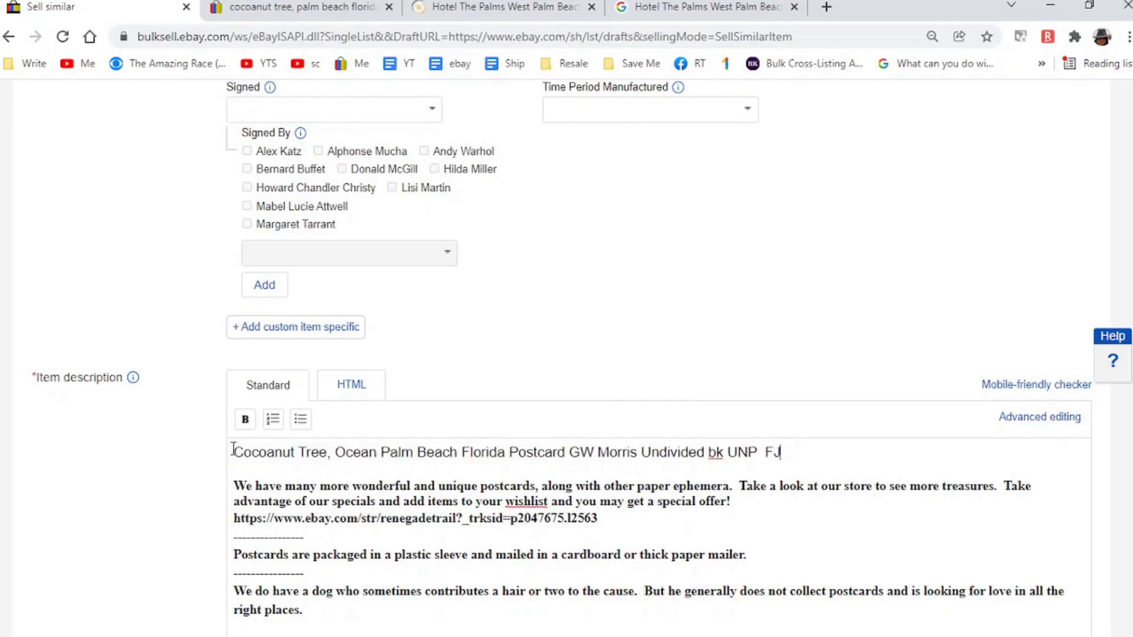
scroll(233, 450, "down", 10)
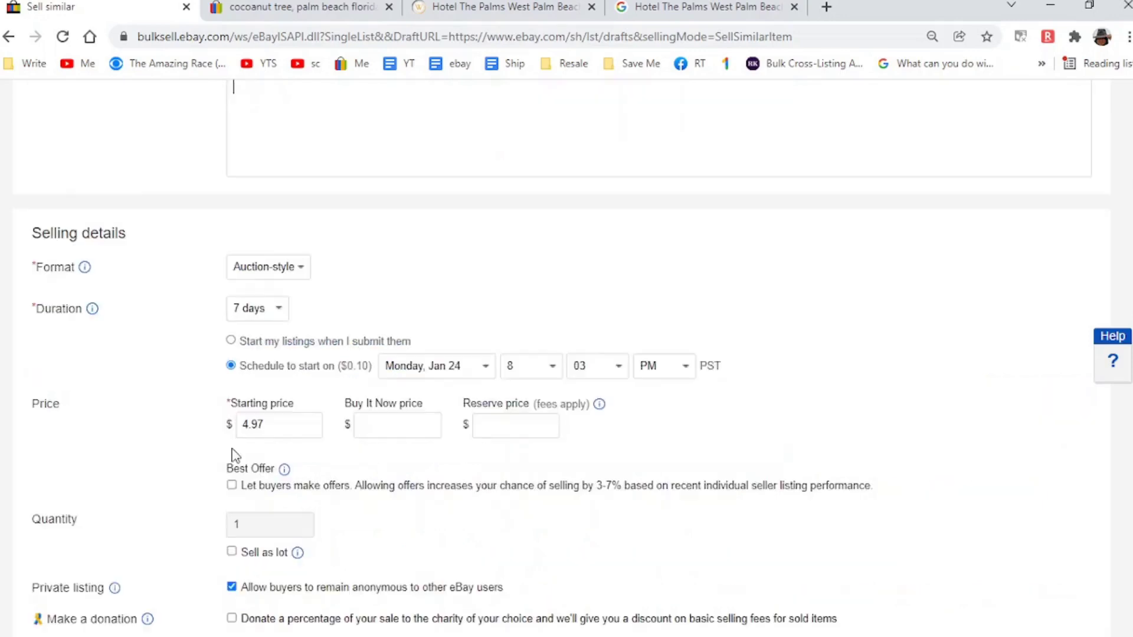
Step: Set the format to Fixed price with a $3.97 Buy It Now price and Best Offer allowed
left_click(299, 275)
left_click(295, 297)
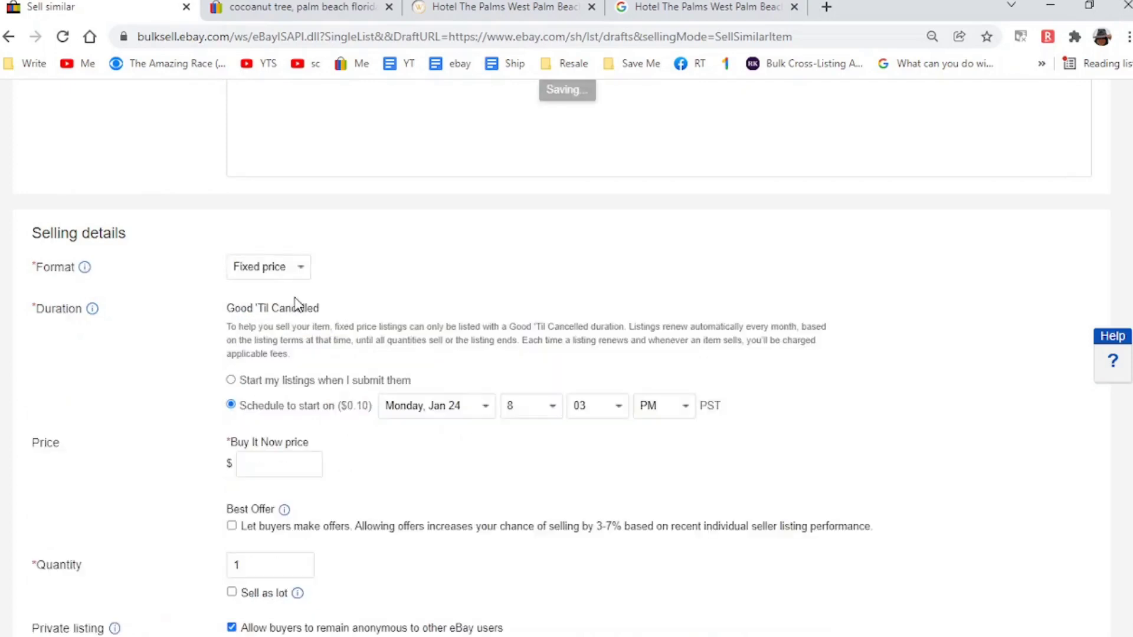
left_click(268, 462)
type("3")
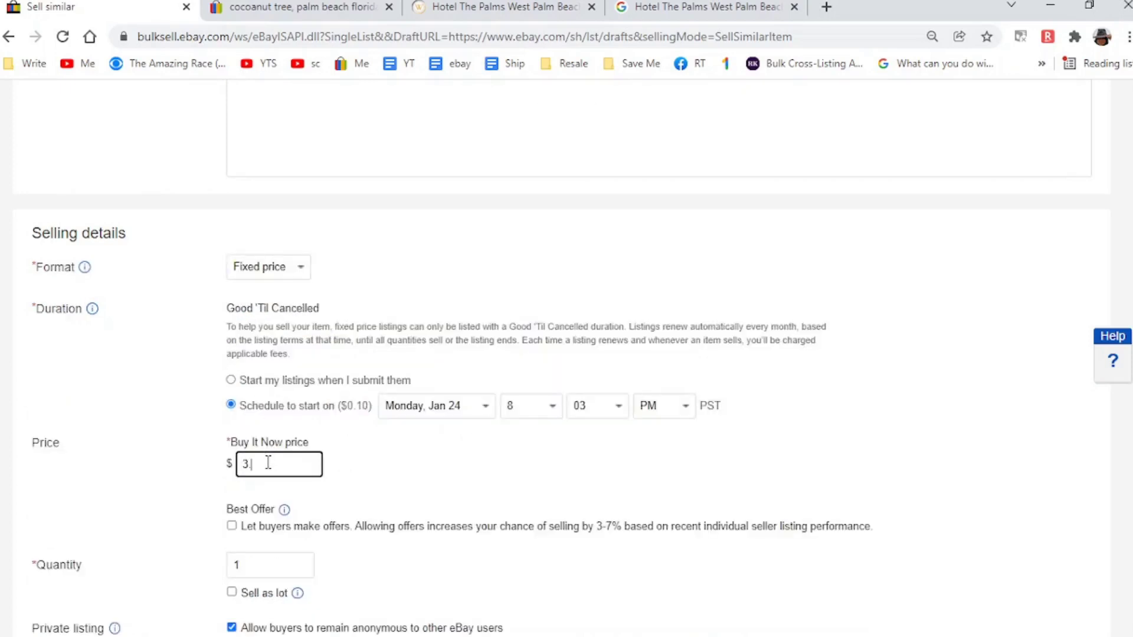
type(".97")
left_click(231, 526)
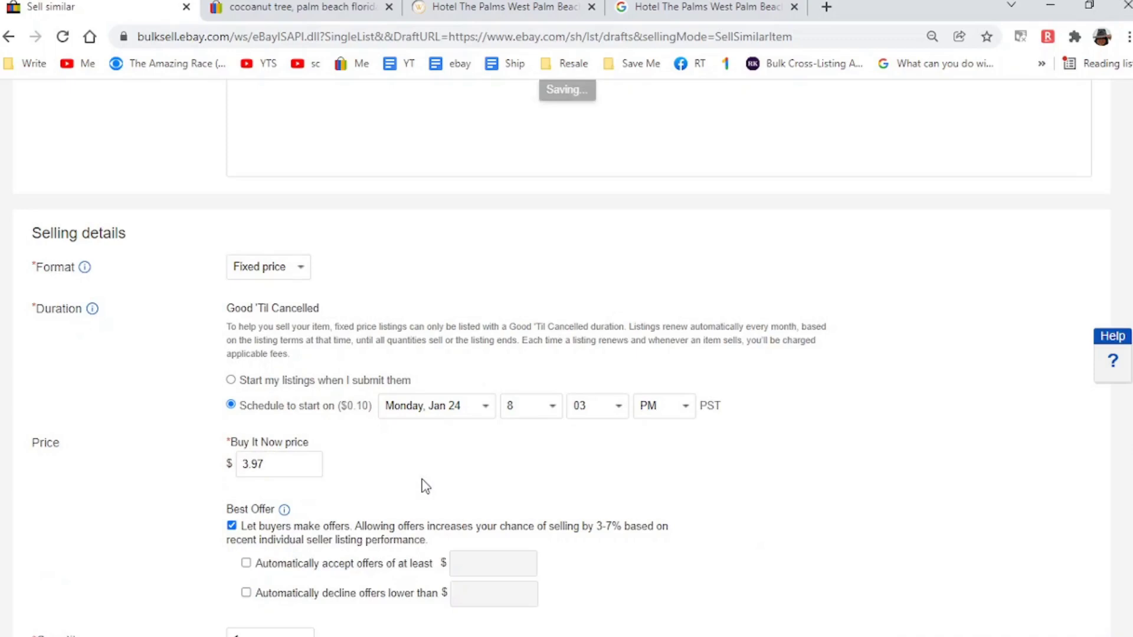
Step: List the Cocoanut Tree postcard and start a Sell similar listing copied from it
scroll(426, 486, "down", 8)
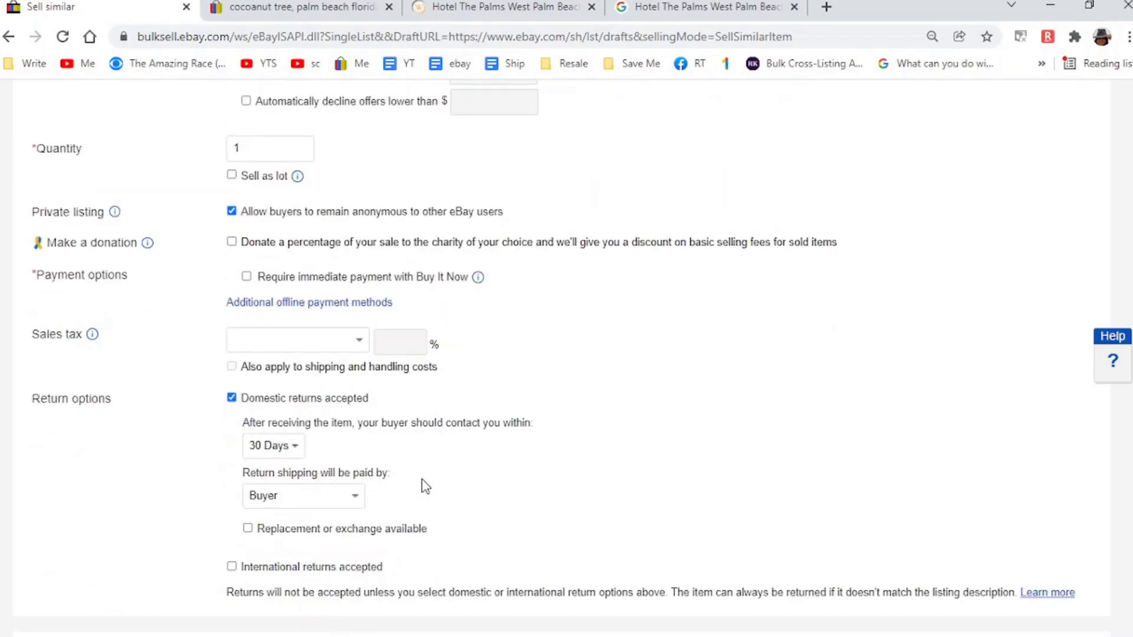
scroll(425, 487, "down", 8)
scroll(426, 486, "down", 8)
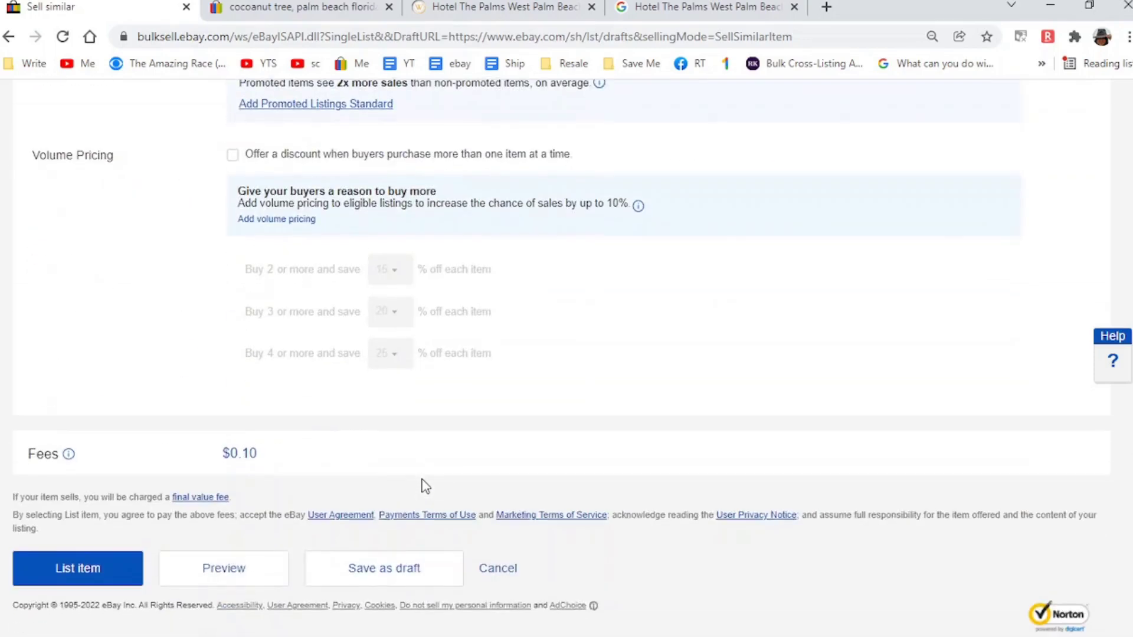
left_click(52, 570)
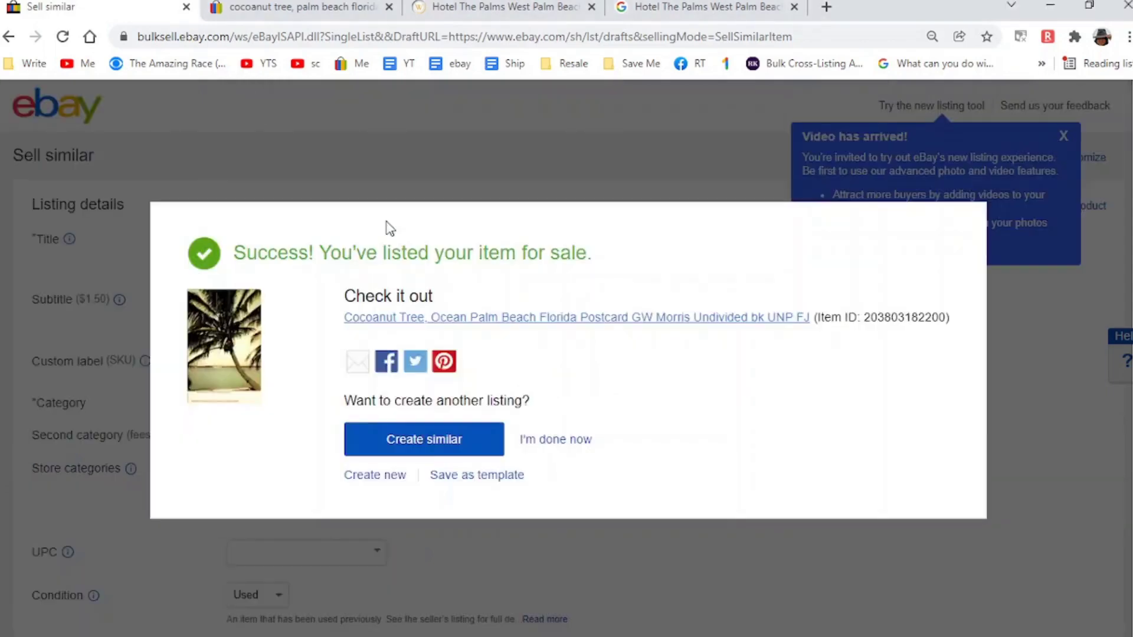
left_click(420, 446)
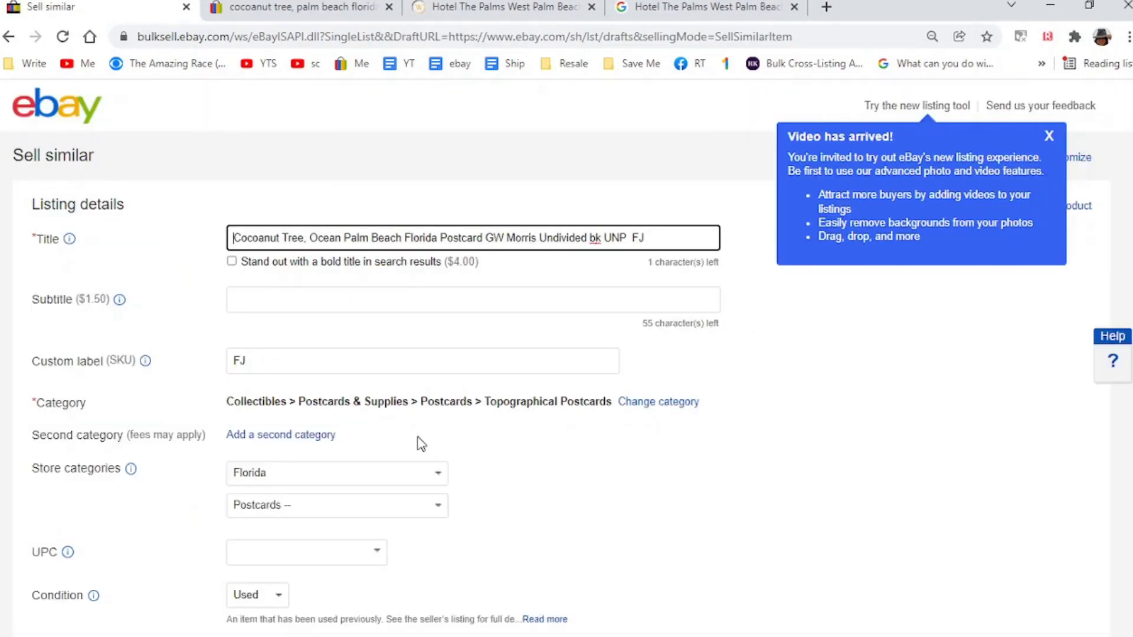
Step: Rewrite the copied title as 'First Presbyterian Church Jacksonville Florida Postcard' and select it for copying
key("End")
key("BackSpace")
key("BackSpace")
key("BackSpace")
key("BackSpace")
key("BackSpace")
key("BackSpace")
key("BackSpace")
key("BackSpace")
key("BackSpace")
key("BackSpace")
key("BackSpace")
key("BackSpace")
key("BackSpace")
key("BackSpace")
key("BackSpace")
key("BackSpace")
key("BackSpace")
key("BackSpace")
key("BackSpace")
key("BackSpace")
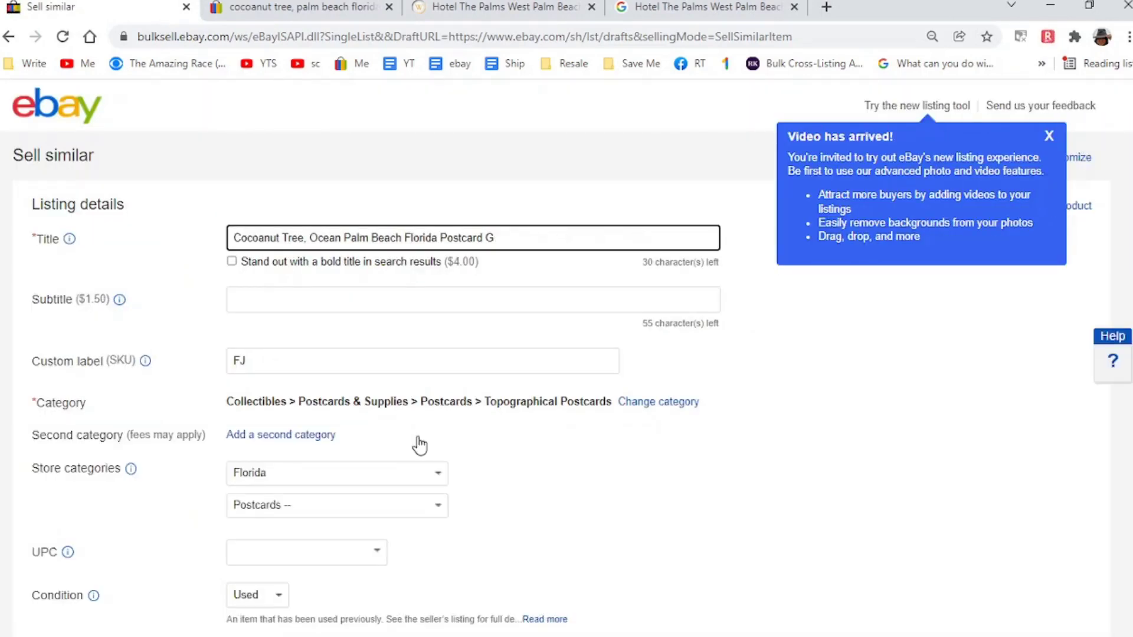
key("Home")
key("Delete")
key("Delete")
key("Delete")
key("Delete")
key("Delete")
key("Delete")
key("Delete")
key("Delete")
key("Delete")
key("Delete")
key("Delete")
key("Delete")
key("Delete")
key("Delete")
key("Delete")
key("Delete")
key("Delete")
key("Delete")
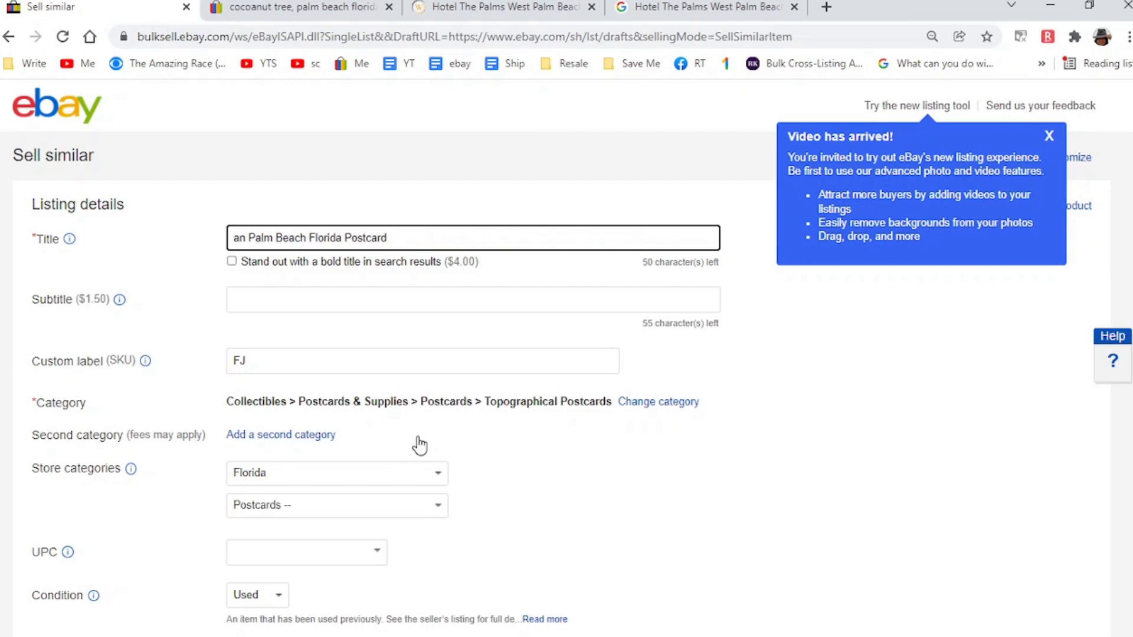
key("Delete")
key("Delete")
key("Delete")
key("Delete")
key("Delete")
key("Delete")
key("Delete")
key("Delete")
key("Delete")
key("Delete")
key("Delete")
key("Delete")
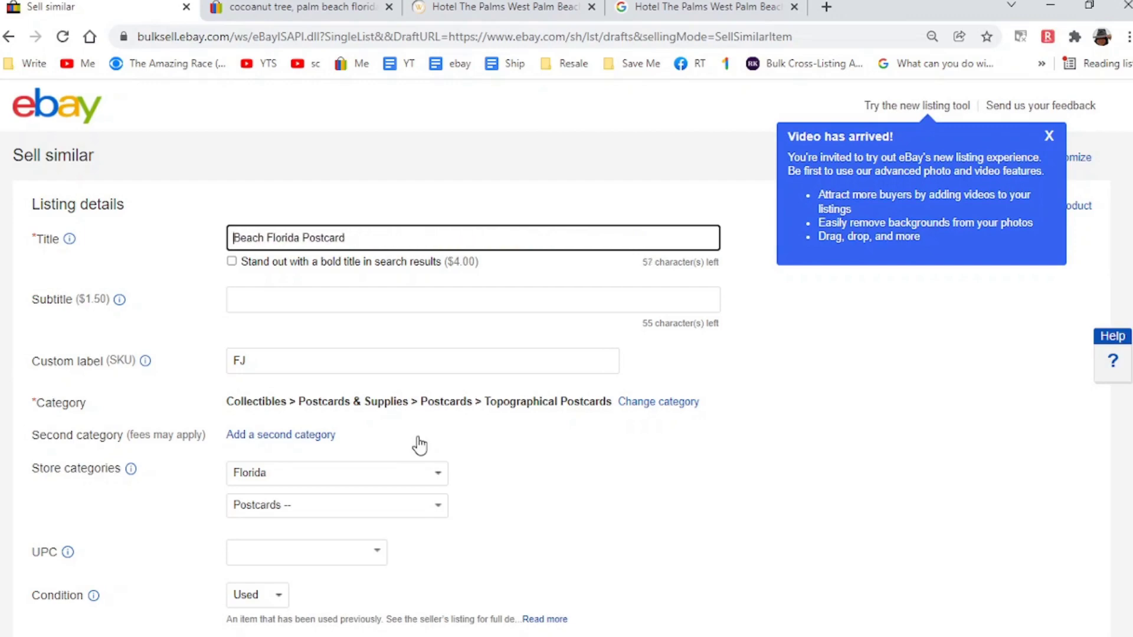
key("Delete")
key("Delete")
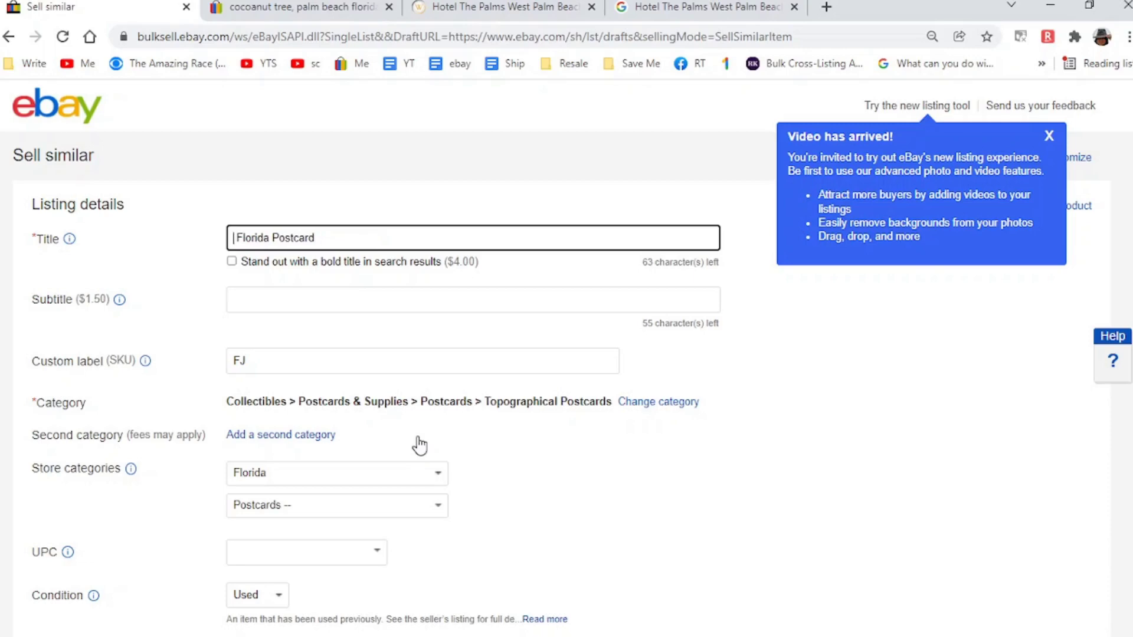
type("First BPre")
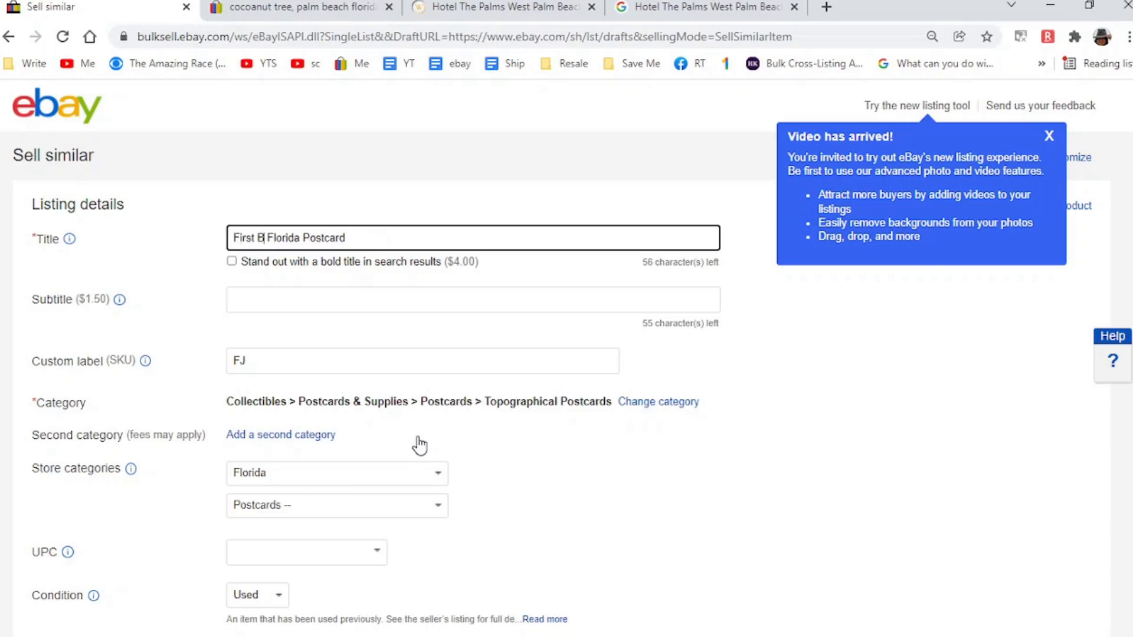
key("BackSpace")
key("BackSpace")
key("BackSpace")
key("BackSpace")
type("Presby")
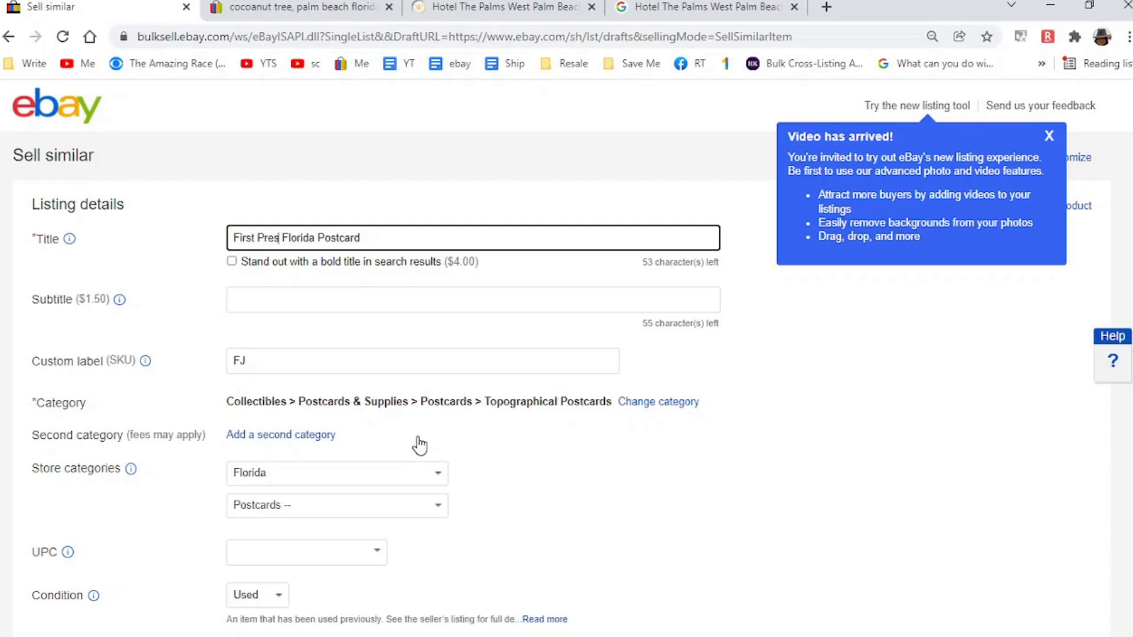
type("terian Churc")
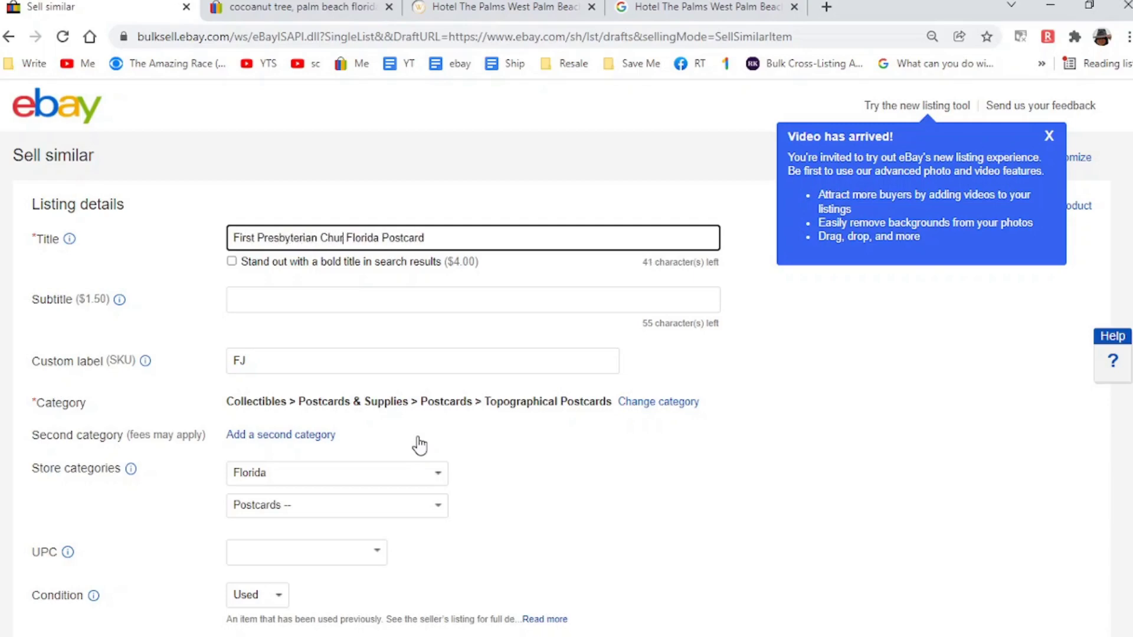
type("h")
type(" Jacksonvi")
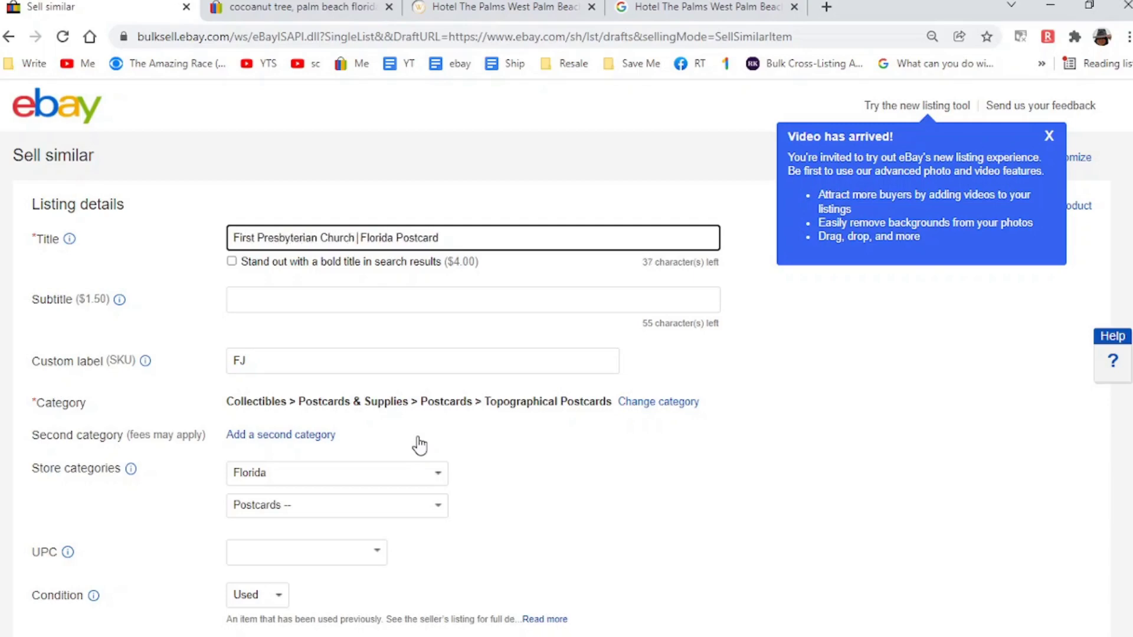
type("lle")
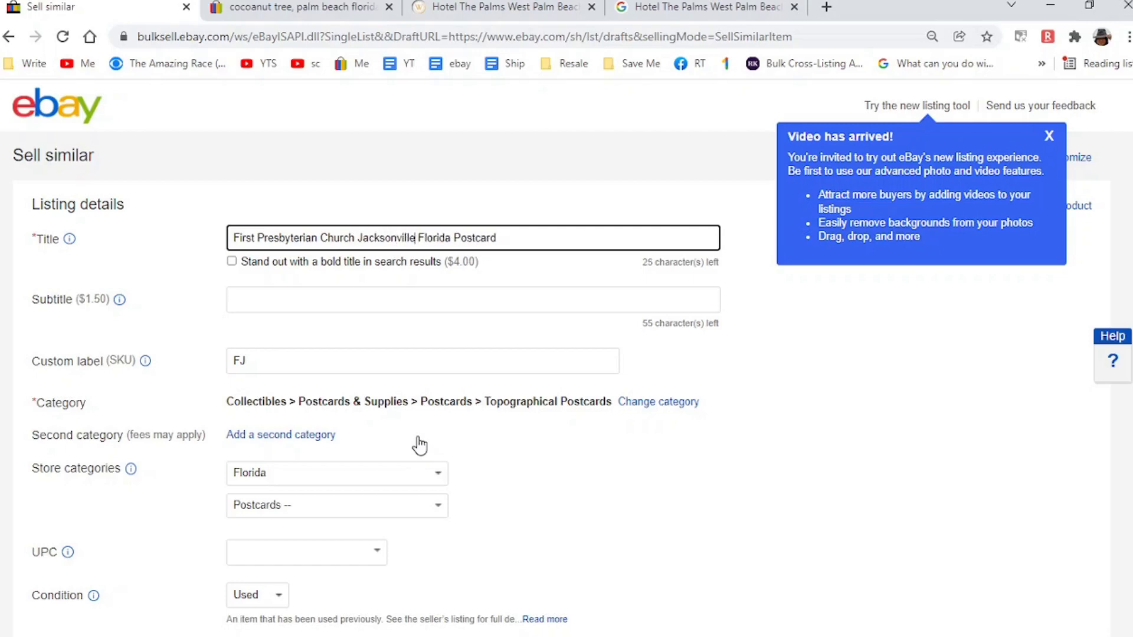
key("ctrl+a")
key("ctrl+c")
Step: Search sold listings for the First Presbyterian Church Jacksonville postcard title and browse them
key("ctrl+Tab")
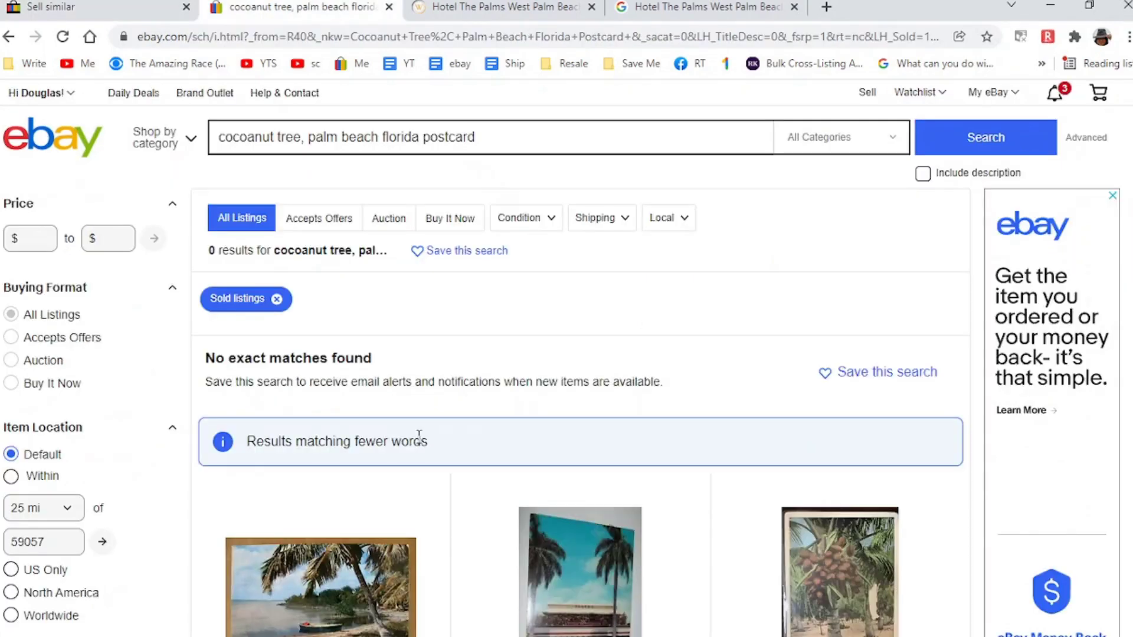
key("ctrl+a")
key("ctrl+v")
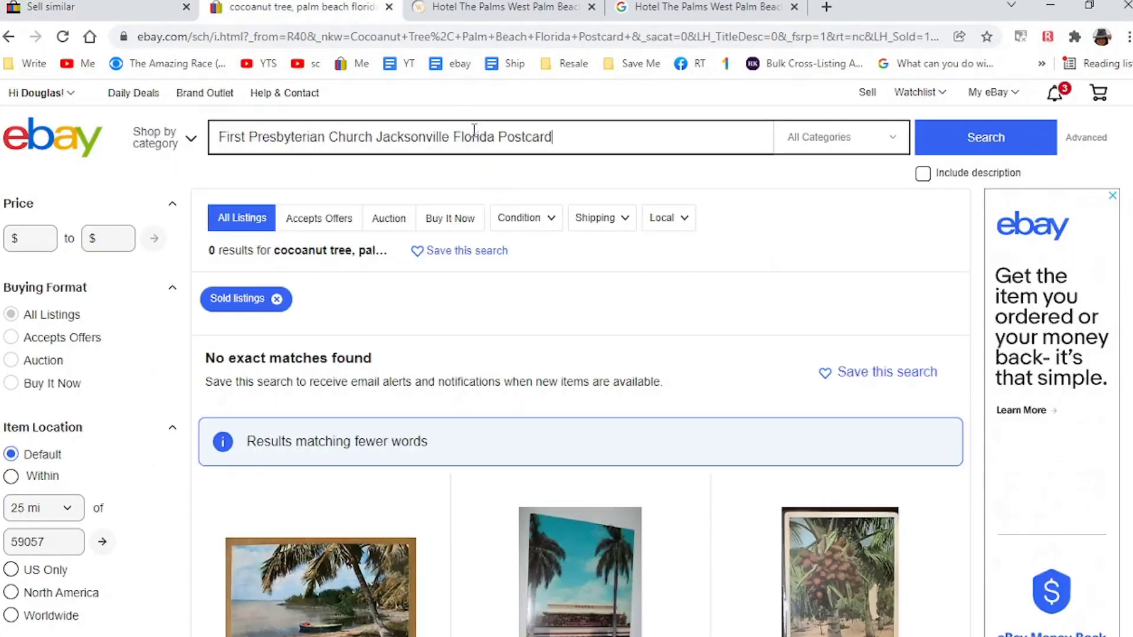
key("Return")
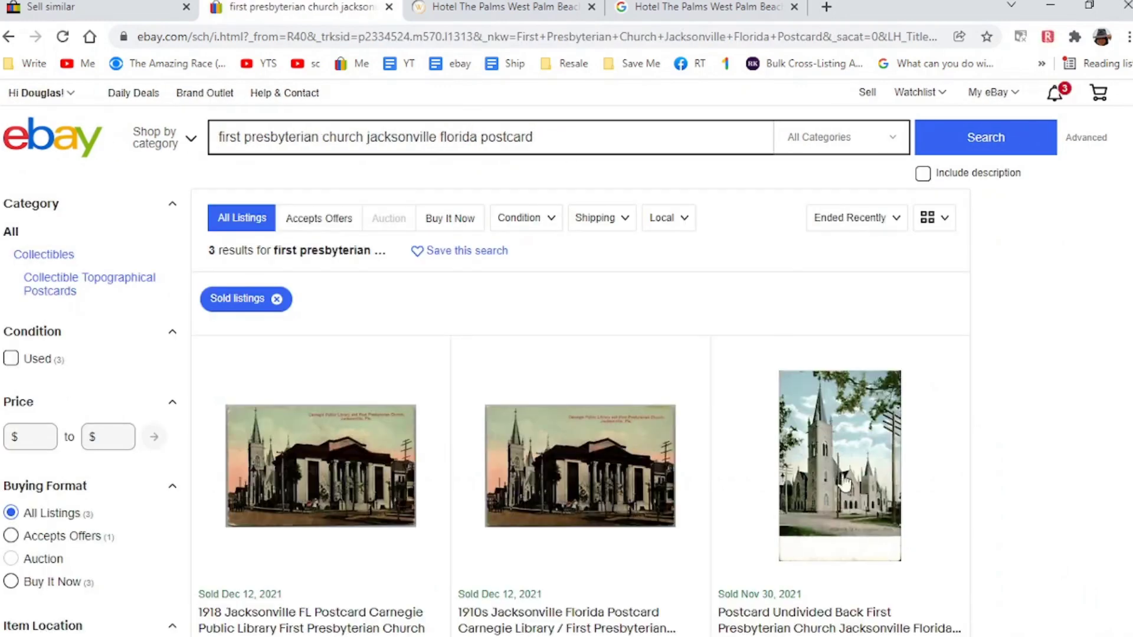
scroll(842, 479, "down", 1)
scroll(843, 484, "down", 2)
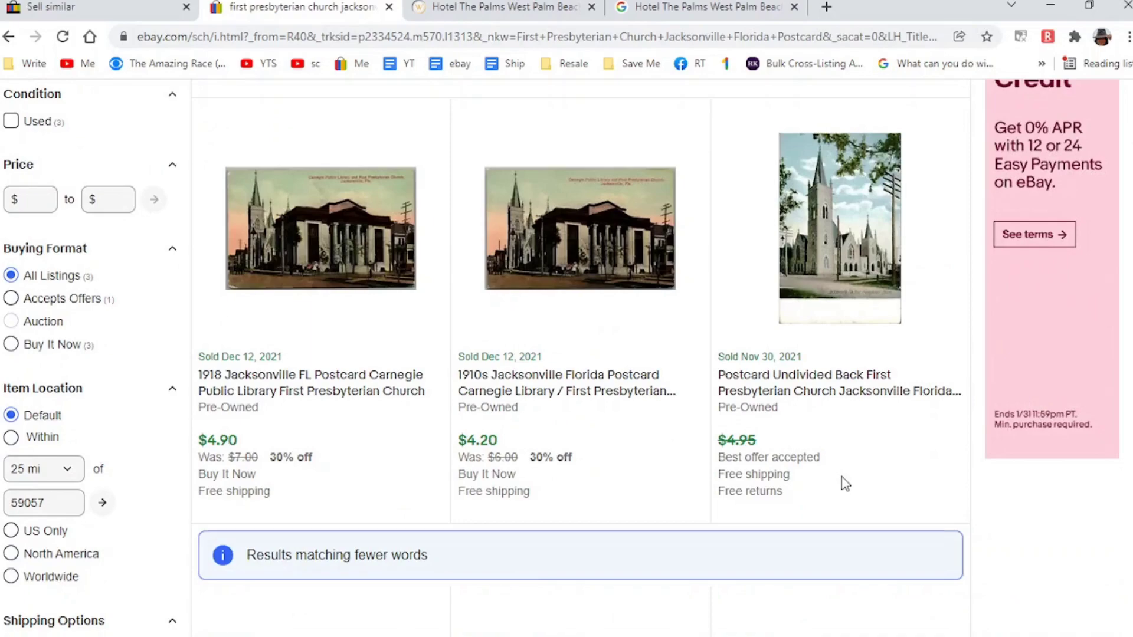
scroll(844, 484, "down", 6)
scroll(844, 483, "down", 6)
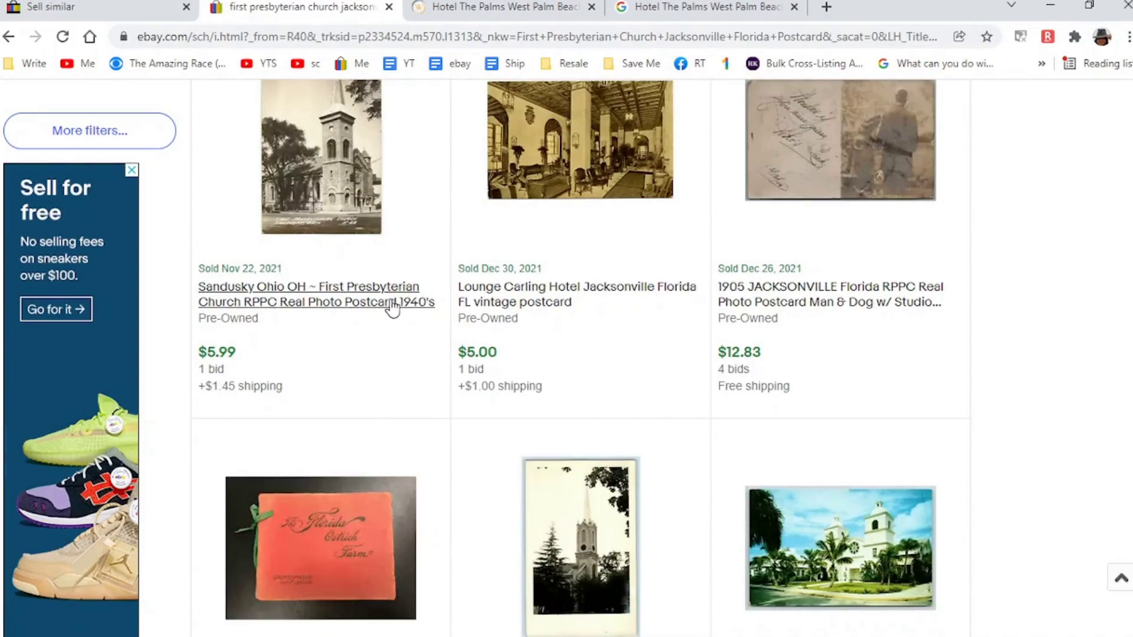
scroll(393, 307, "down", 6)
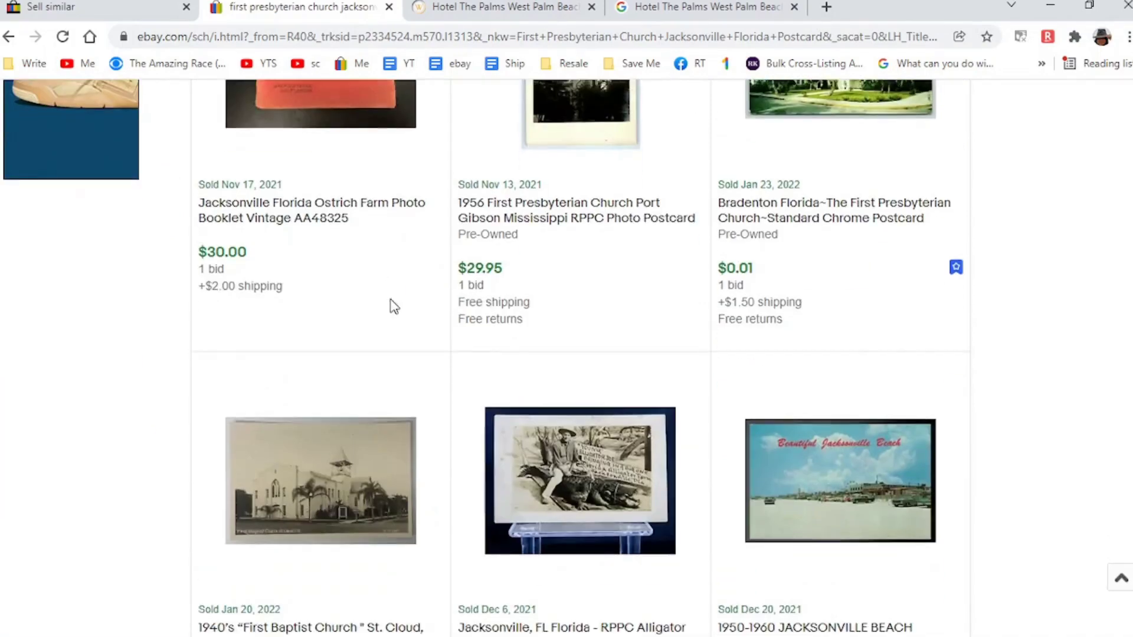
scroll(392, 306, "down", 6)
scroll(393, 307, "down", 6)
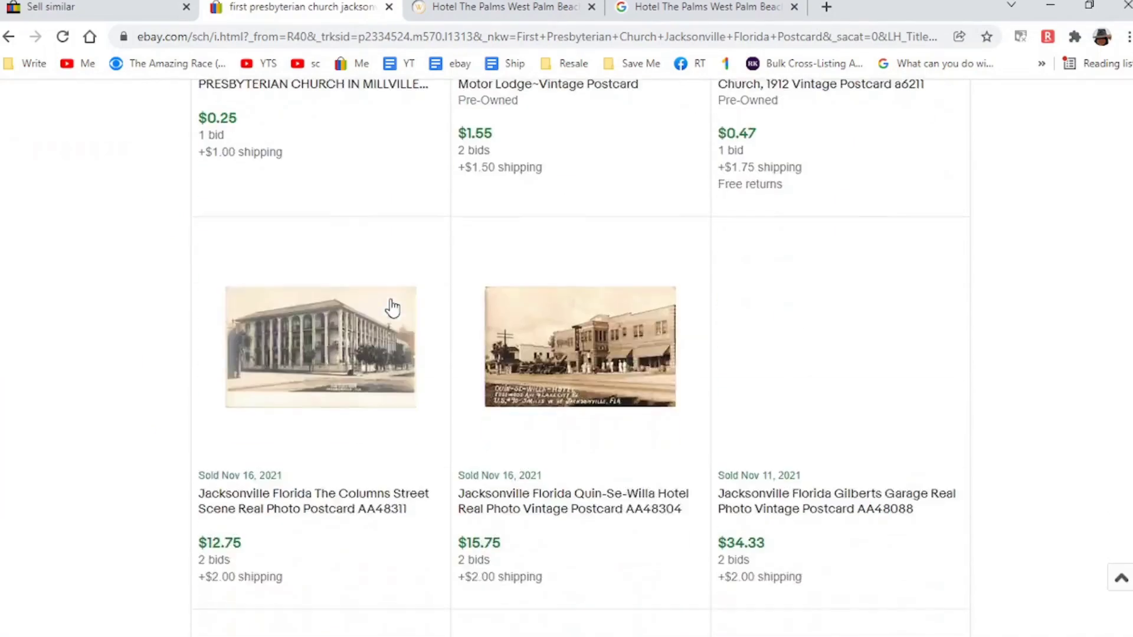
key("Home")
Step: Remove the Sold listings filter, browse the 16 current listings, then return to the form
left_click(276, 299)
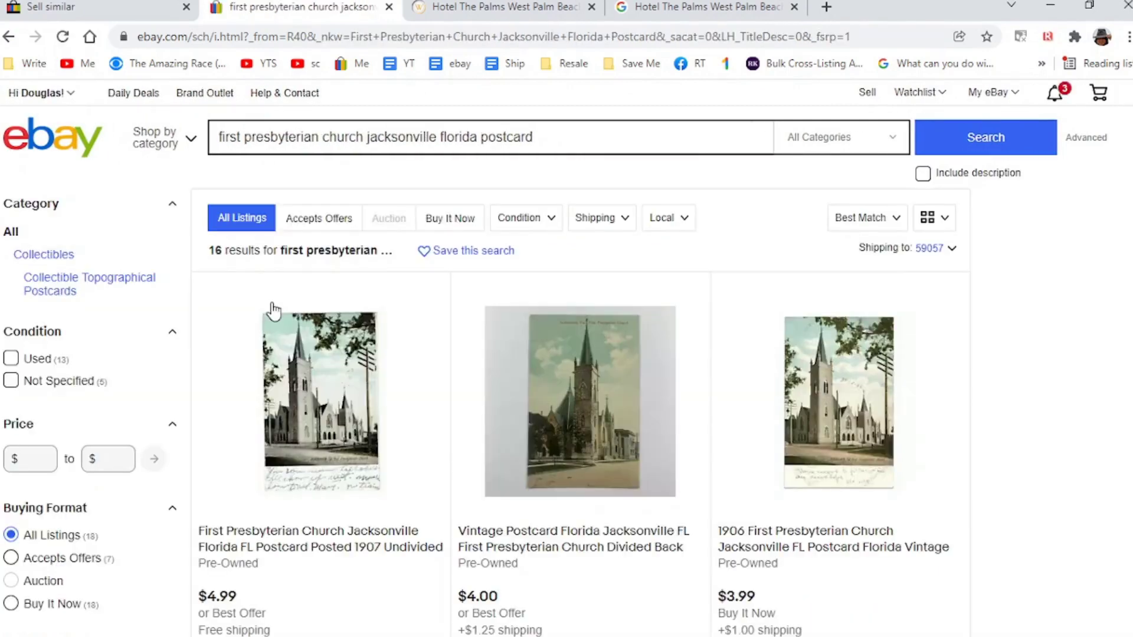
scroll(296, 336, "down", 2)
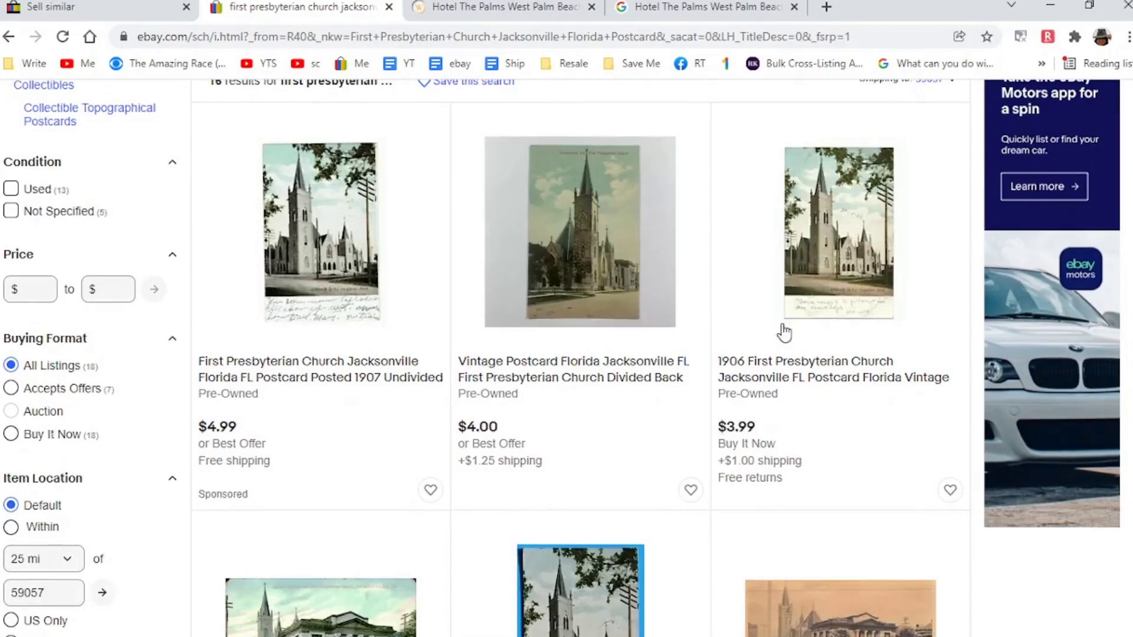
scroll(783, 332, "down", 4)
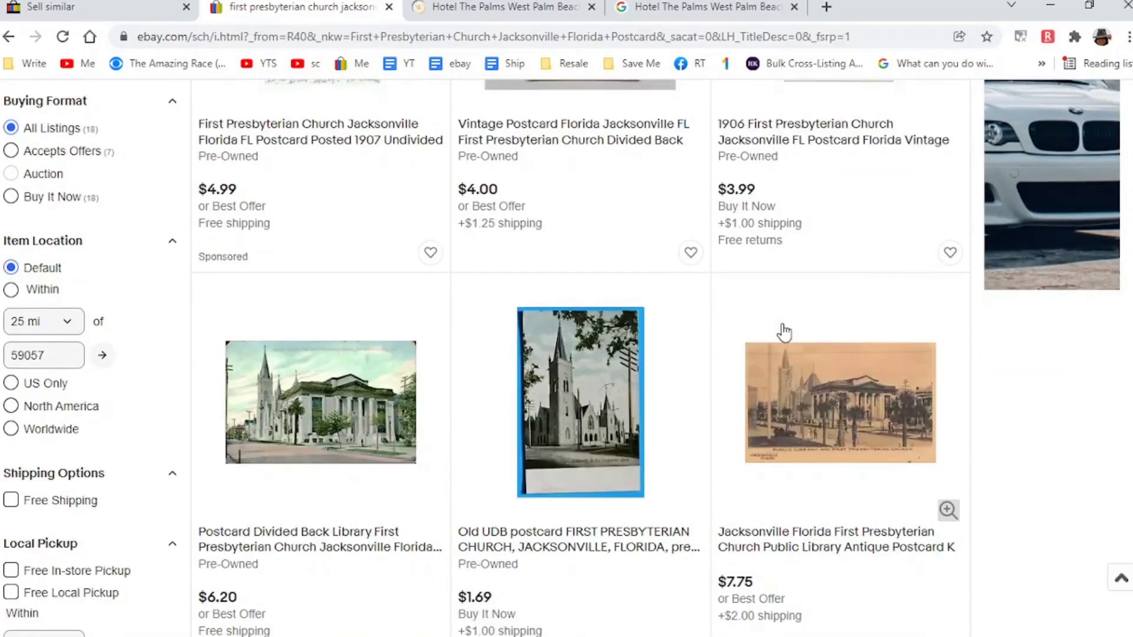
scroll(783, 333, "down", 4)
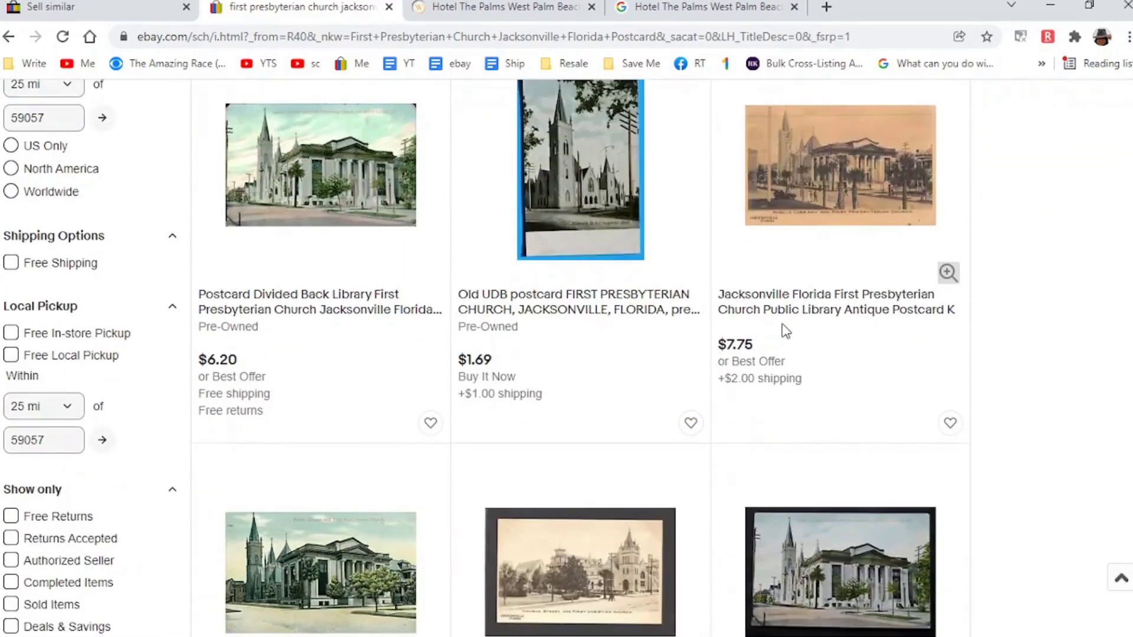
scroll(785, 330, "down", 8)
scroll(784, 331, "down", 7)
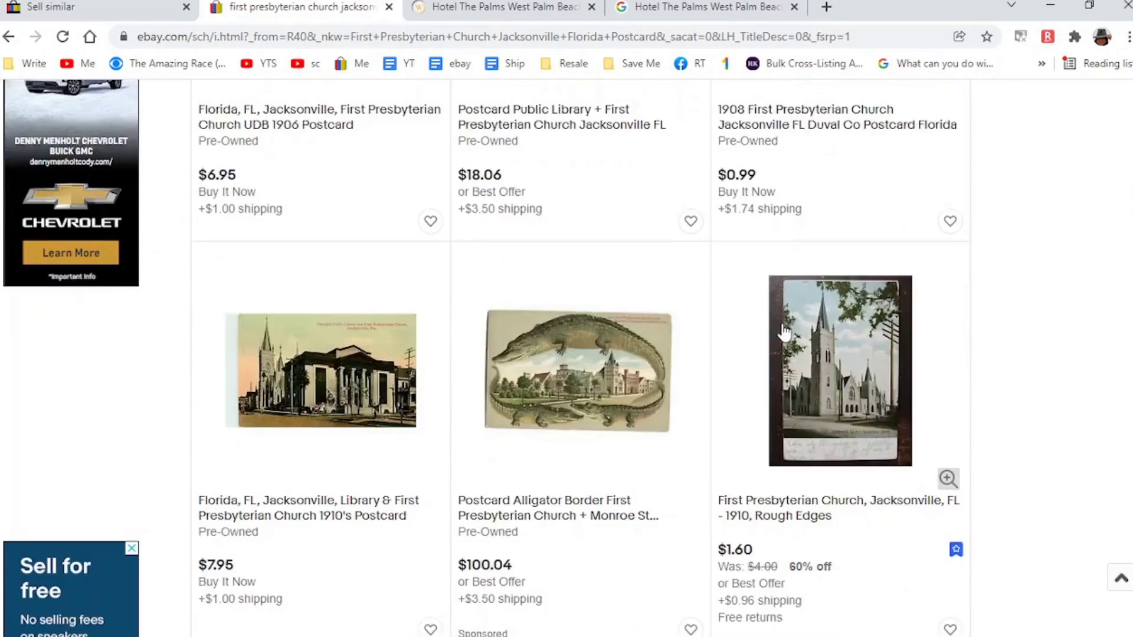
scroll(785, 331, "down", 8)
left_click(178, 5)
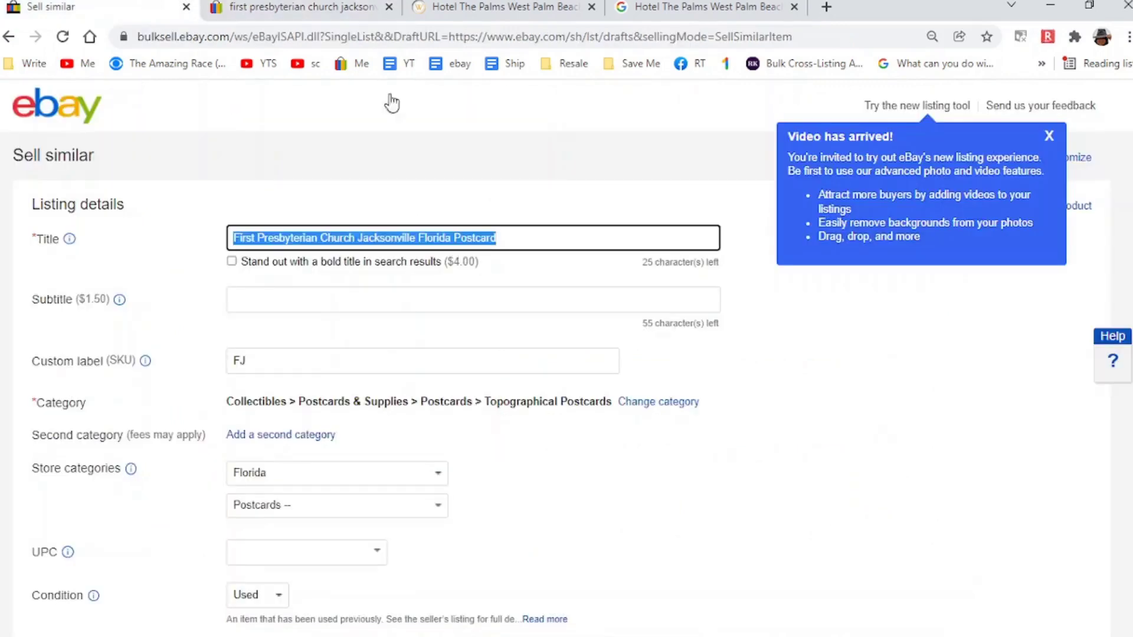
Step: Append 'Hugh Leighton UND UNP FJ' to the title, filling all 80 characters, and copy it
left_click(617, 238)
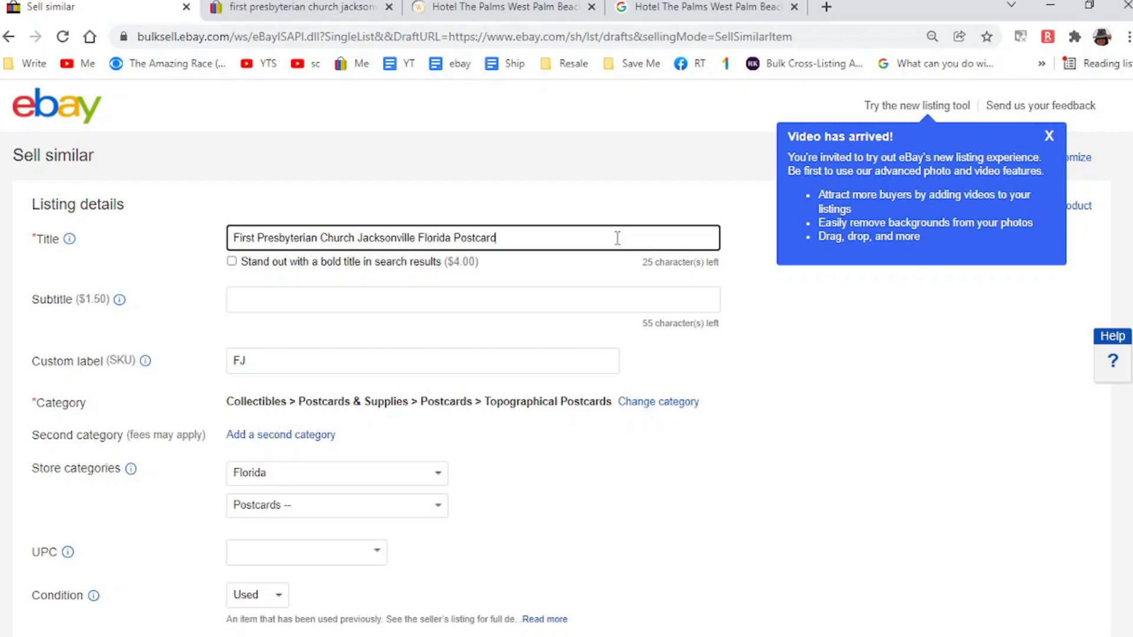
type("Hugh Leighton UND UNP")
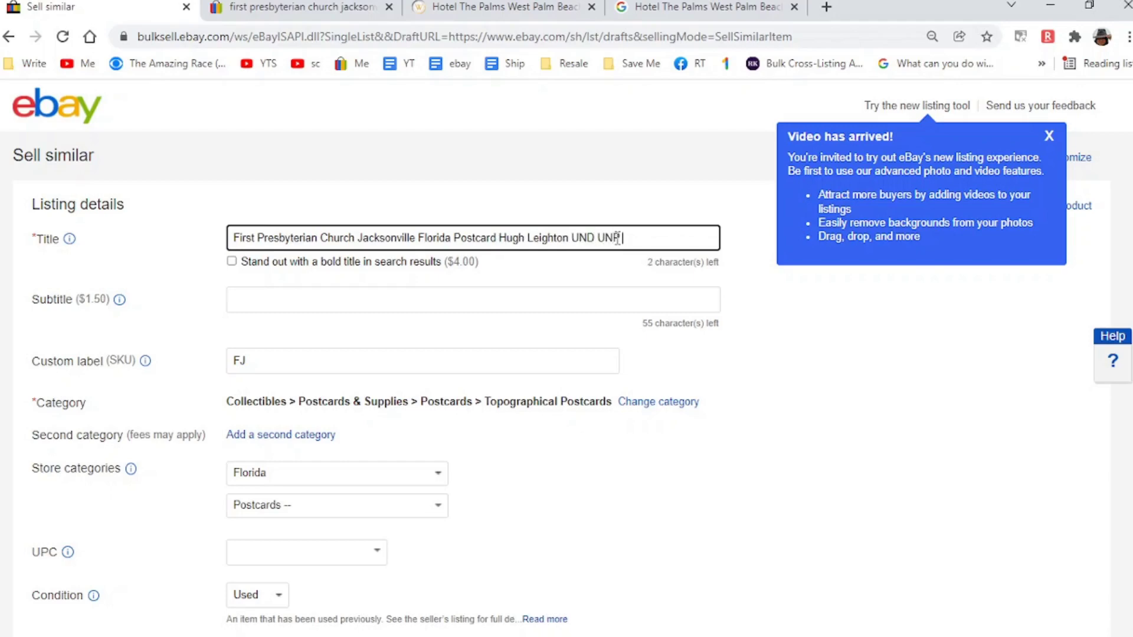
type(" FL")
key("ctrl+a")
key("ctrl+c")
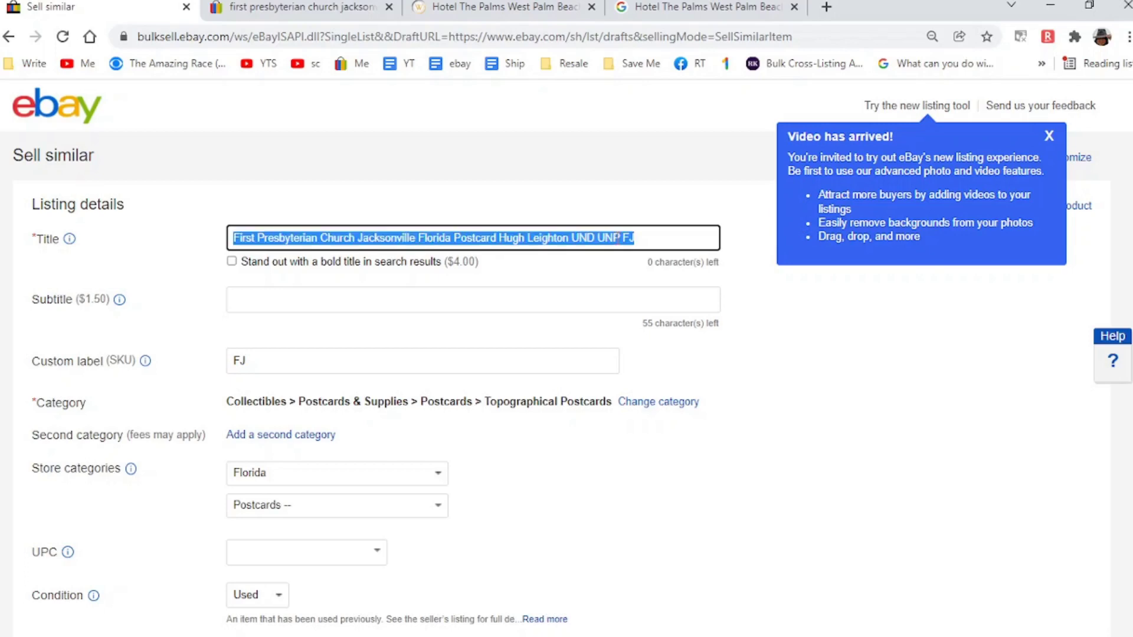
scroll(618, 238, "down", 8)
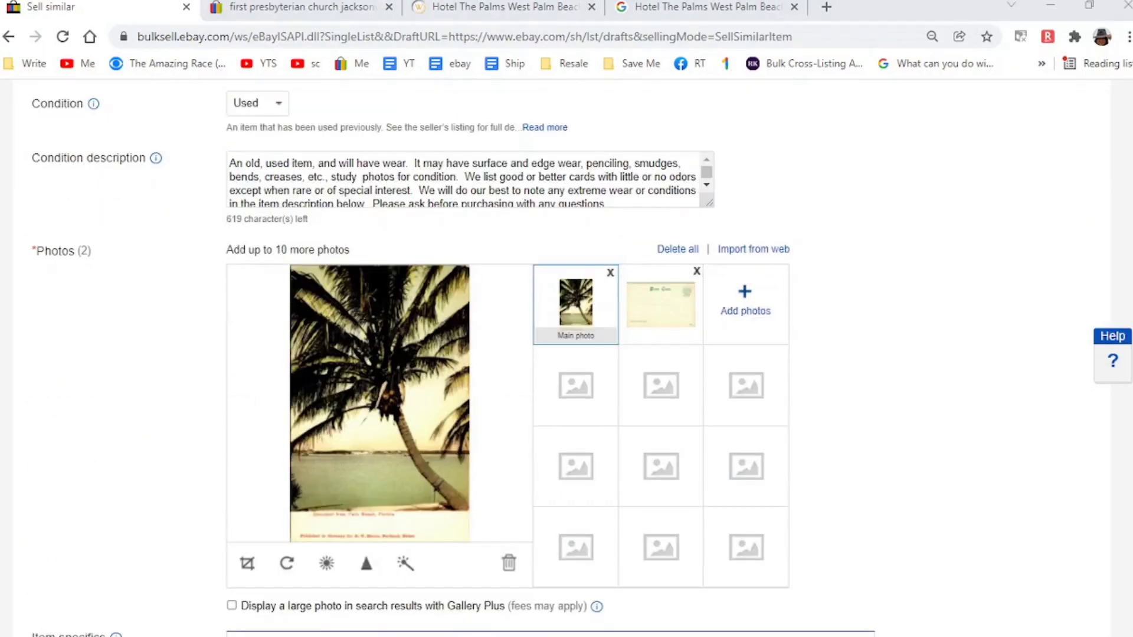
Step: Upload the church photos, remove the old palm tree photo, and rotate the church photo upright
key("Return")
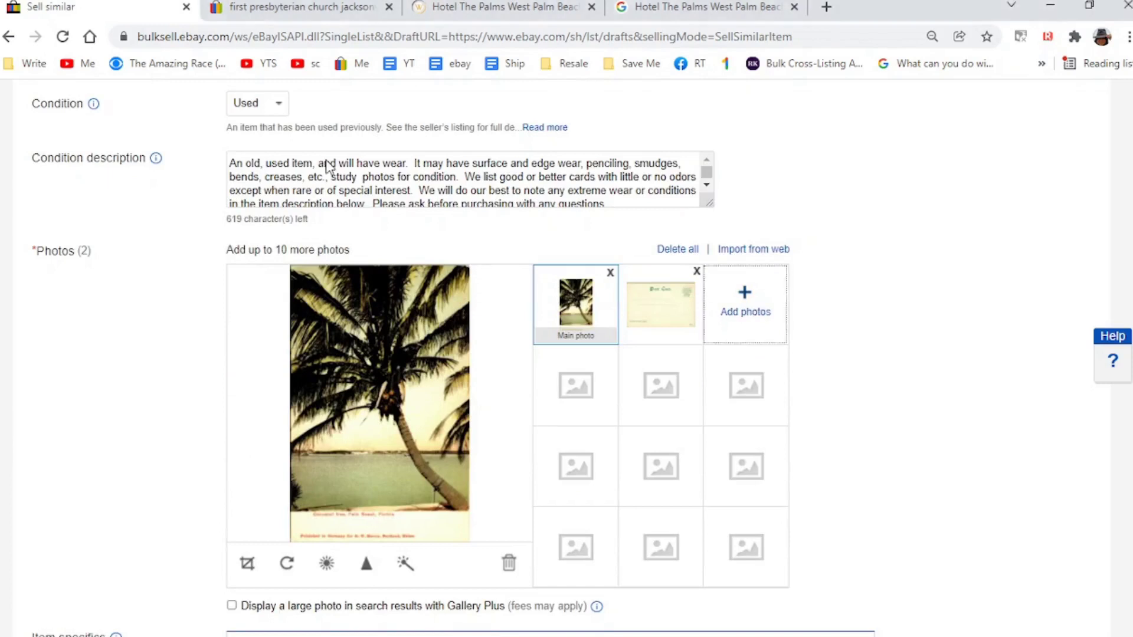
left_click(609, 272)
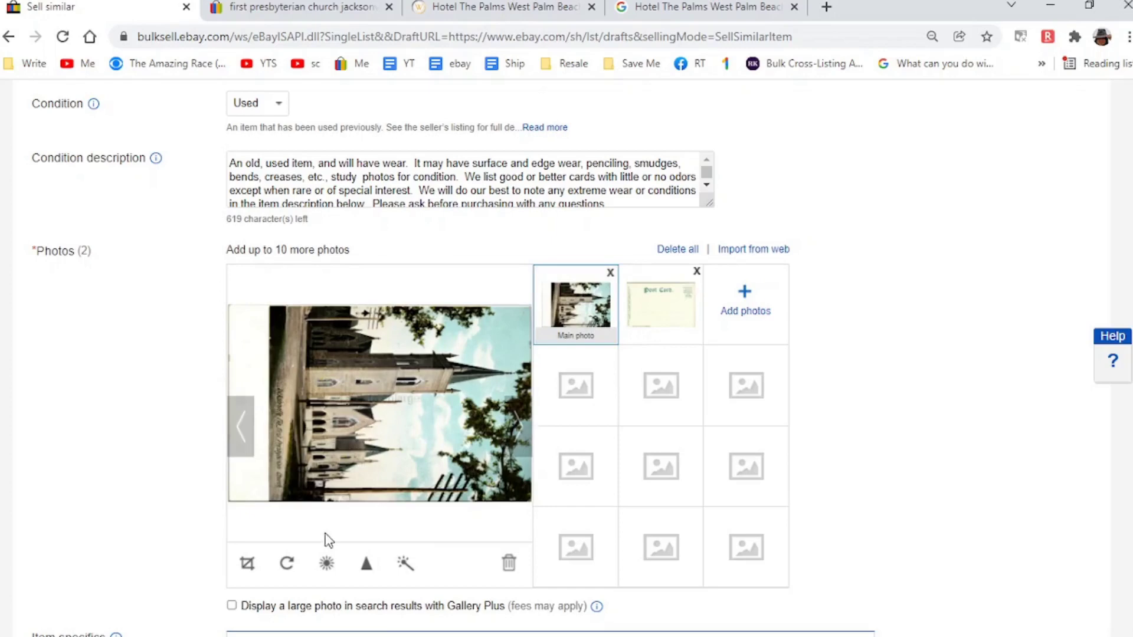
left_click(287, 564)
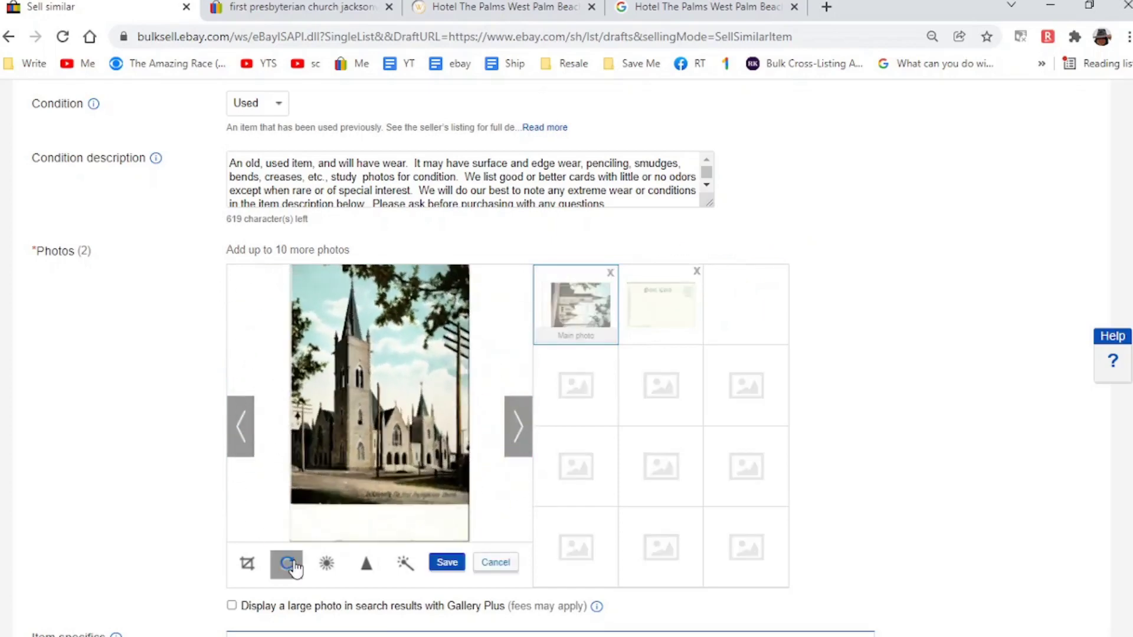
left_click(445, 564)
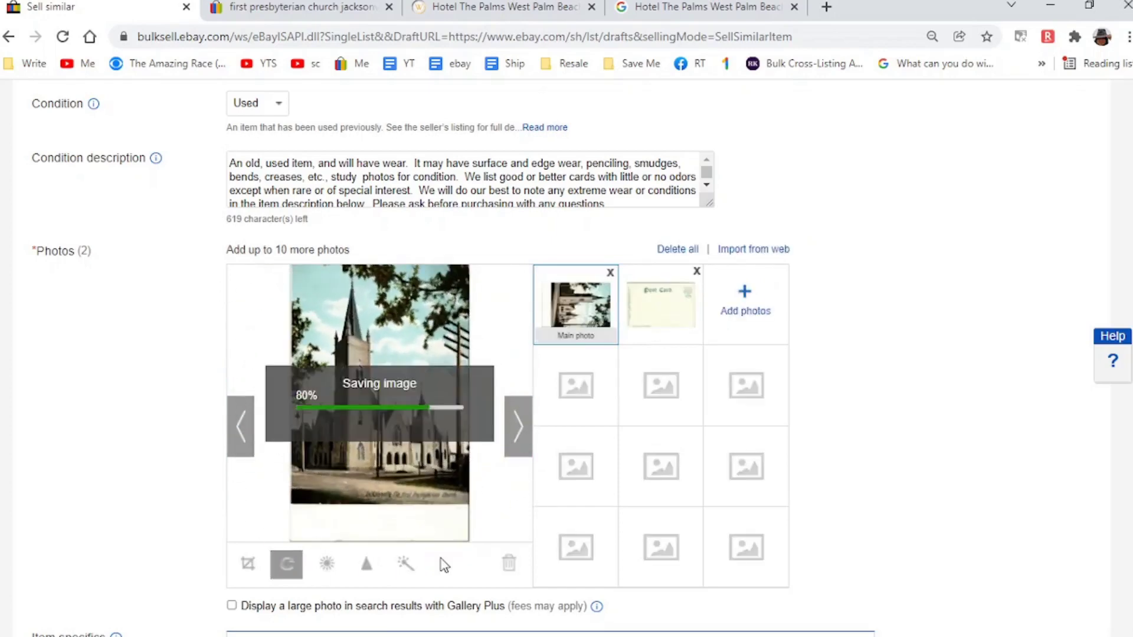
Step: Set the item specifics City to Jacksonville and Subject to Church
scroll(443, 566, "down", 8)
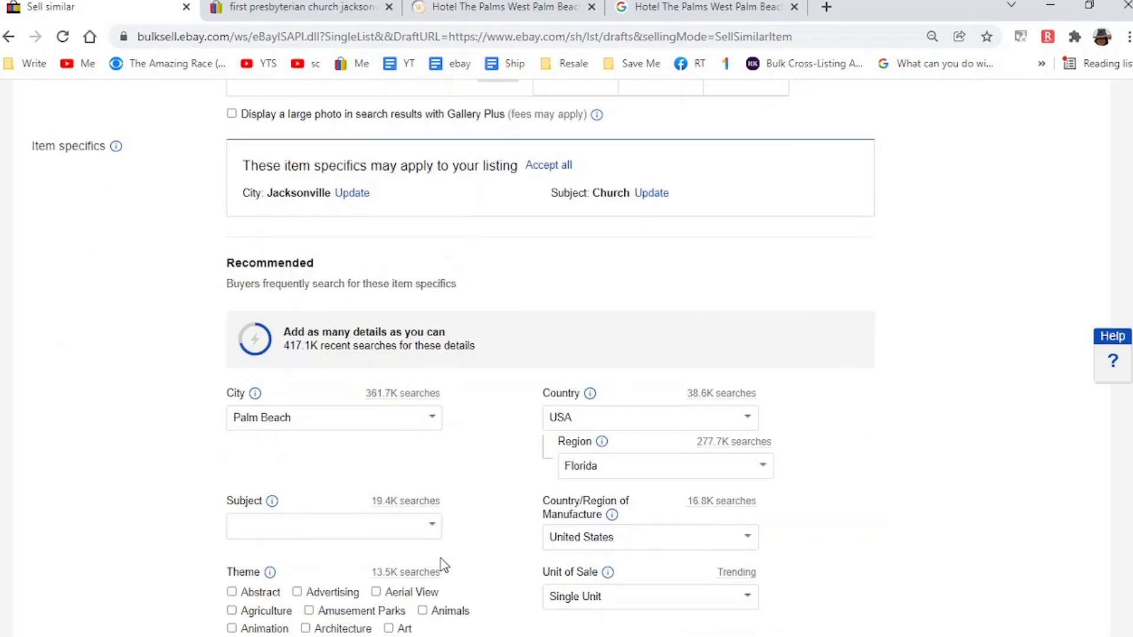
left_click(353, 197)
left_click(352, 194)
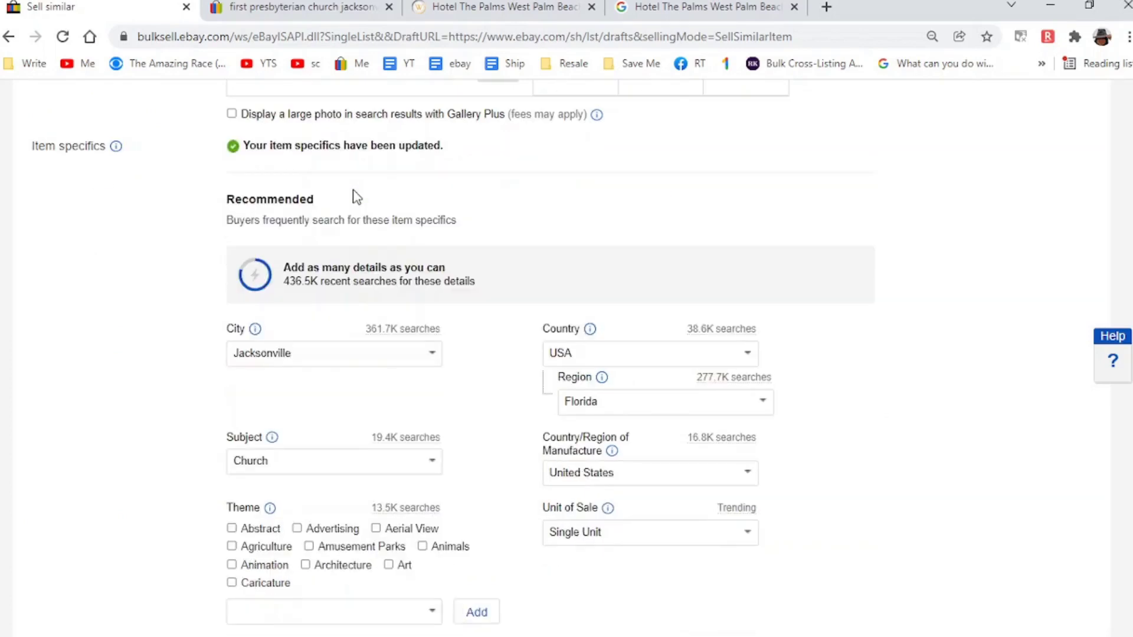
scroll(357, 197, "down", 7)
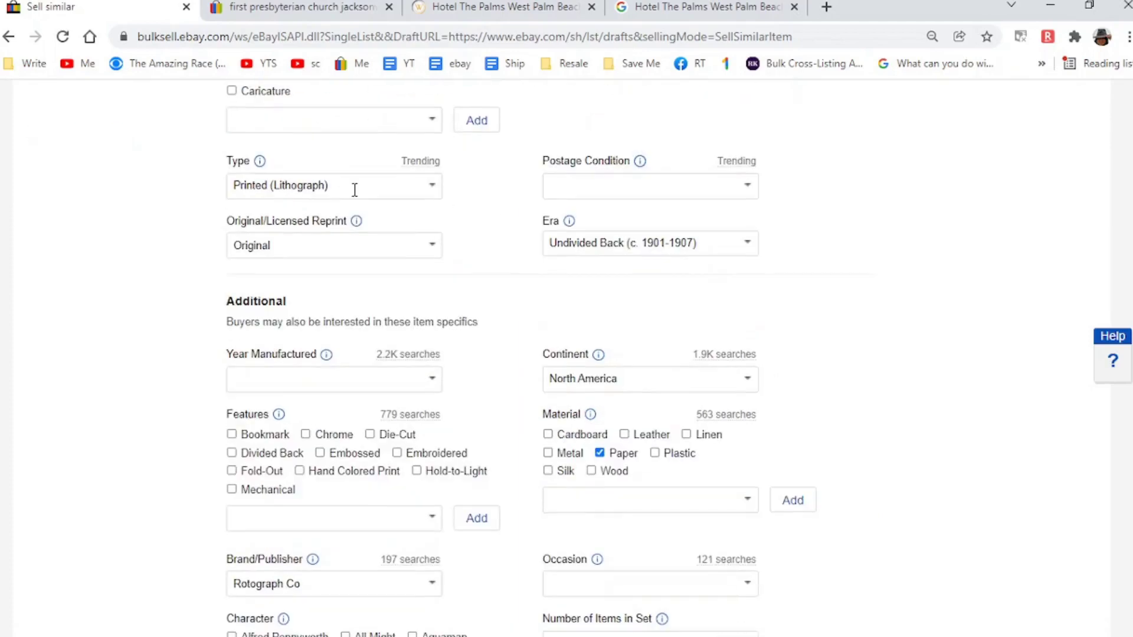
scroll(355, 190, "down", 12)
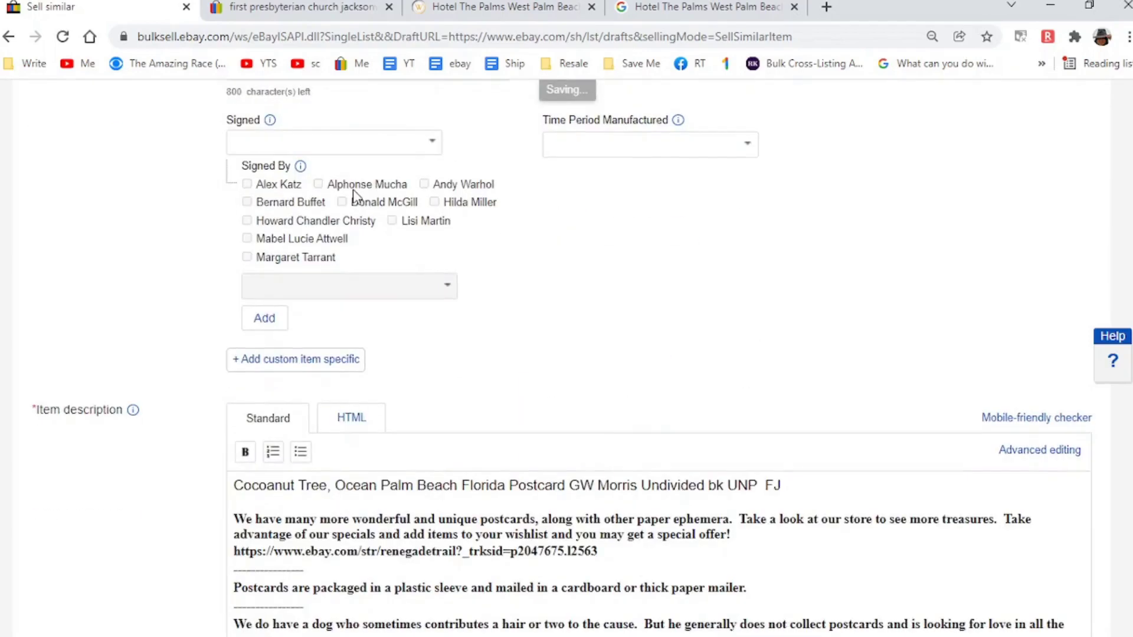
Step: Replace the description's first line with the new title and list the church postcard
triple_click(234, 485)
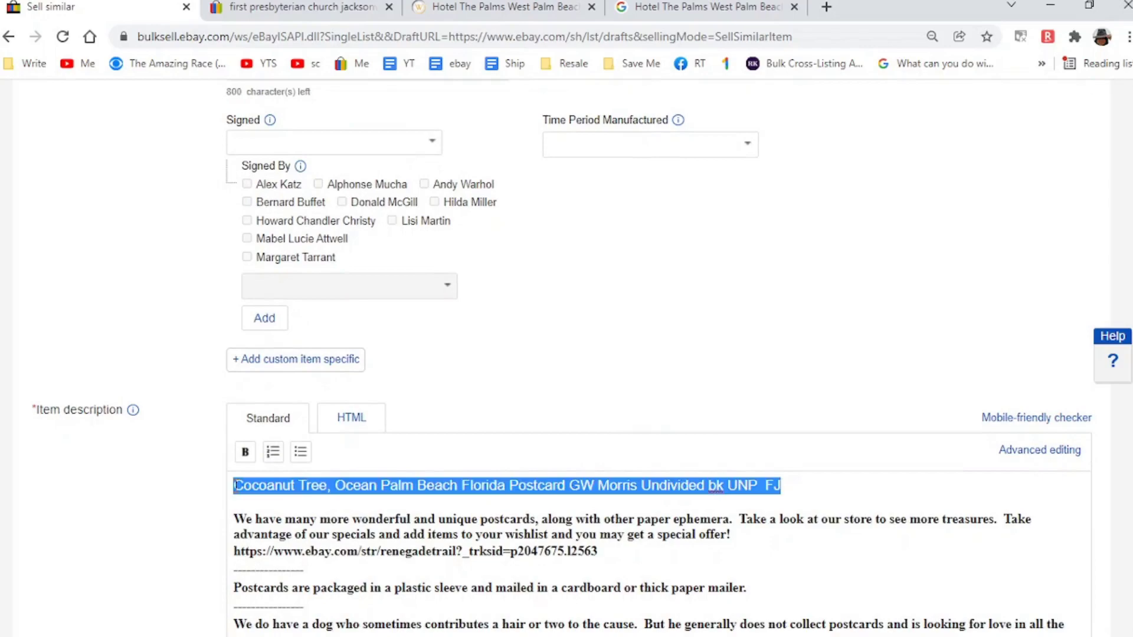
key("ctrl+v")
scroll(236, 489, "down", 20)
scroll(235, 493, "up", 10)
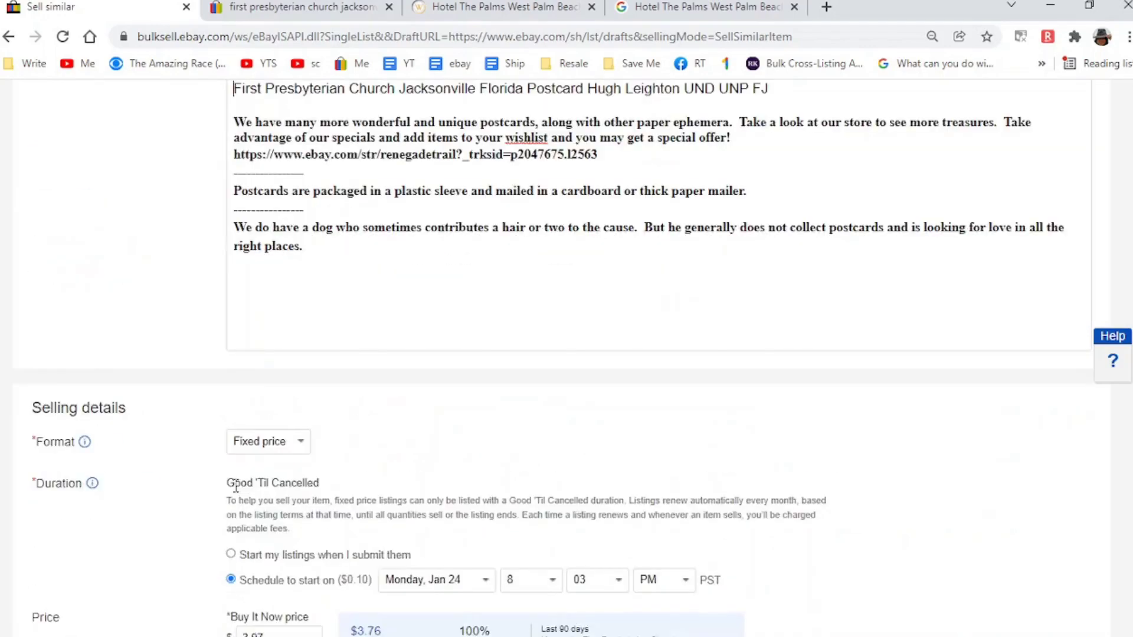
scroll(236, 486, "down", 3)
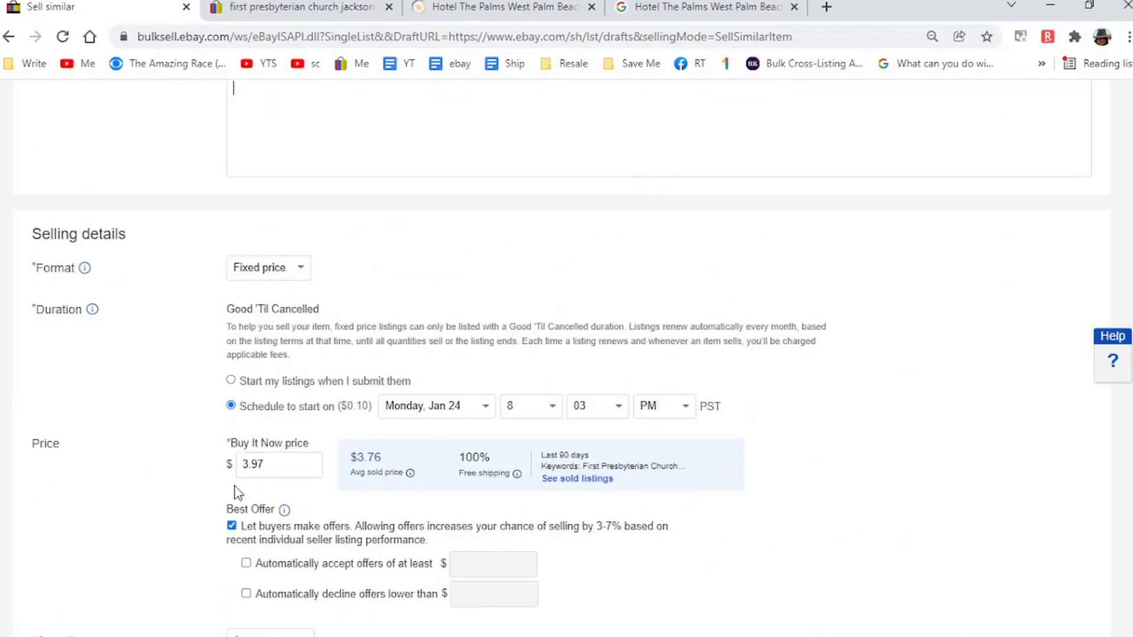
scroll(236, 493, "down", 20)
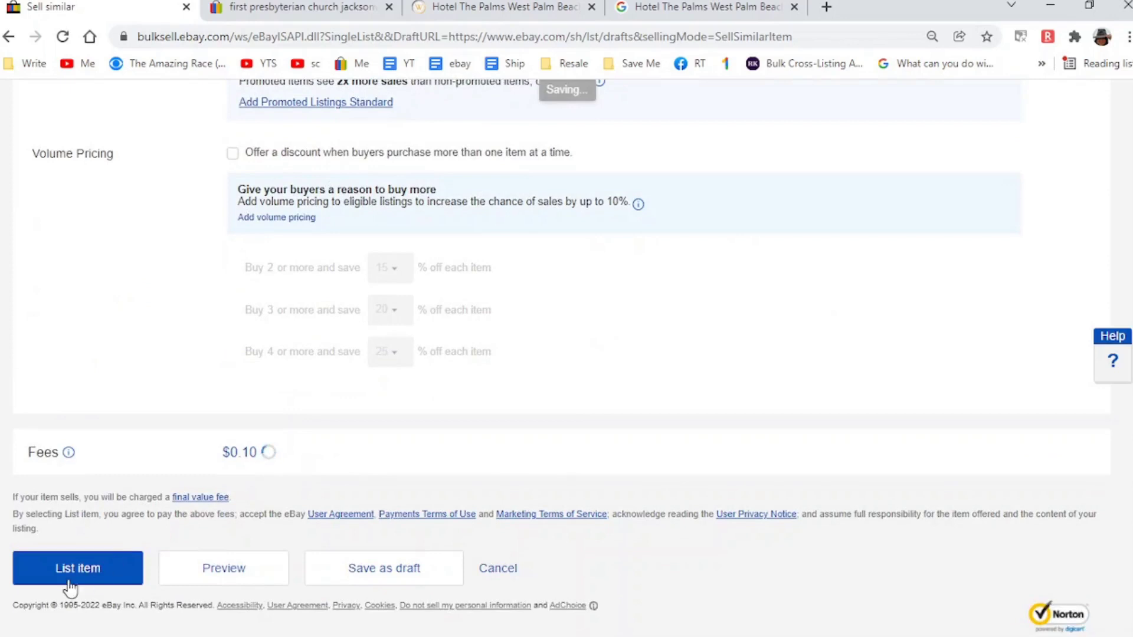
left_click(71, 567)
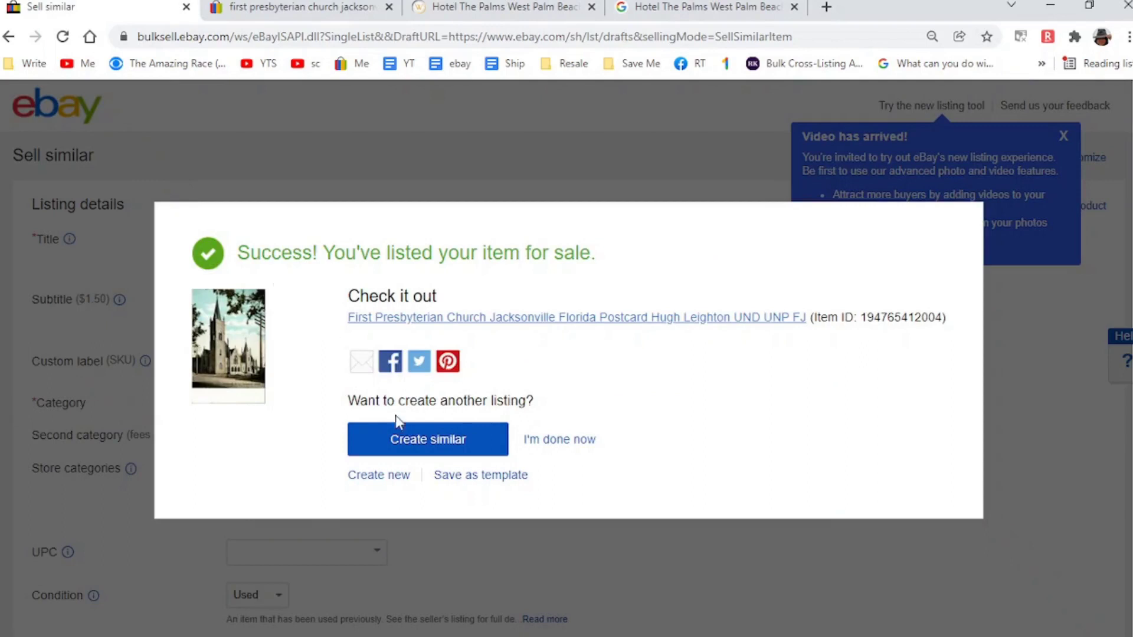
Step: Choose Create similar to start a new listing based on the church postcard
left_click(408, 439)
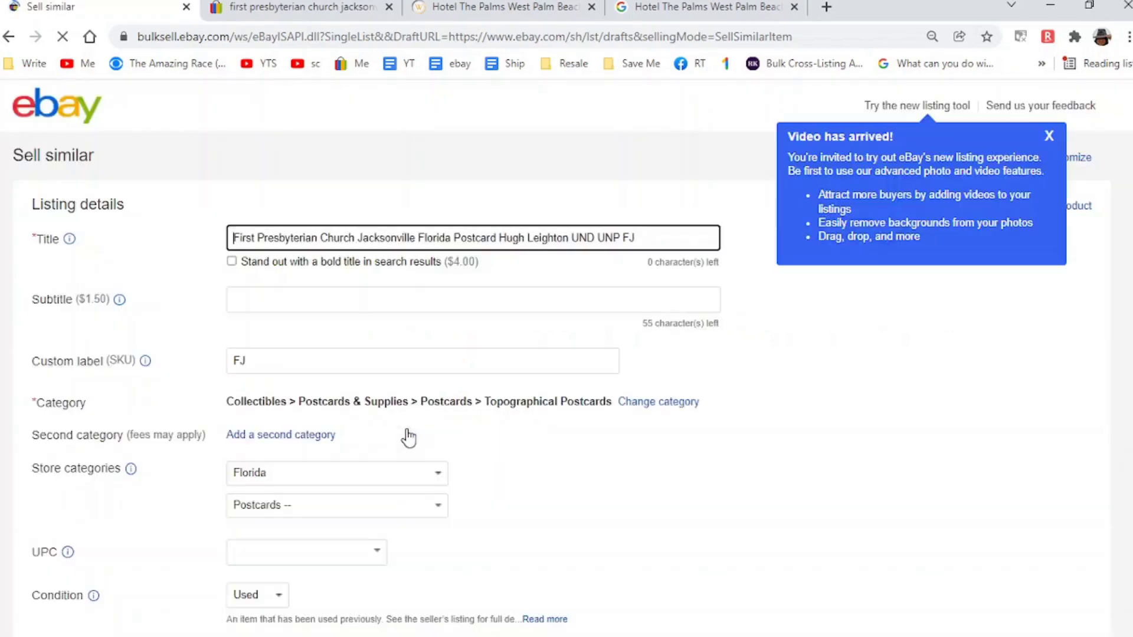
Step: Retitle to 'Ostrich Family Farm Jacksonville Florida Postcard' and begin a new-tab search about ostrich babies
key("End")
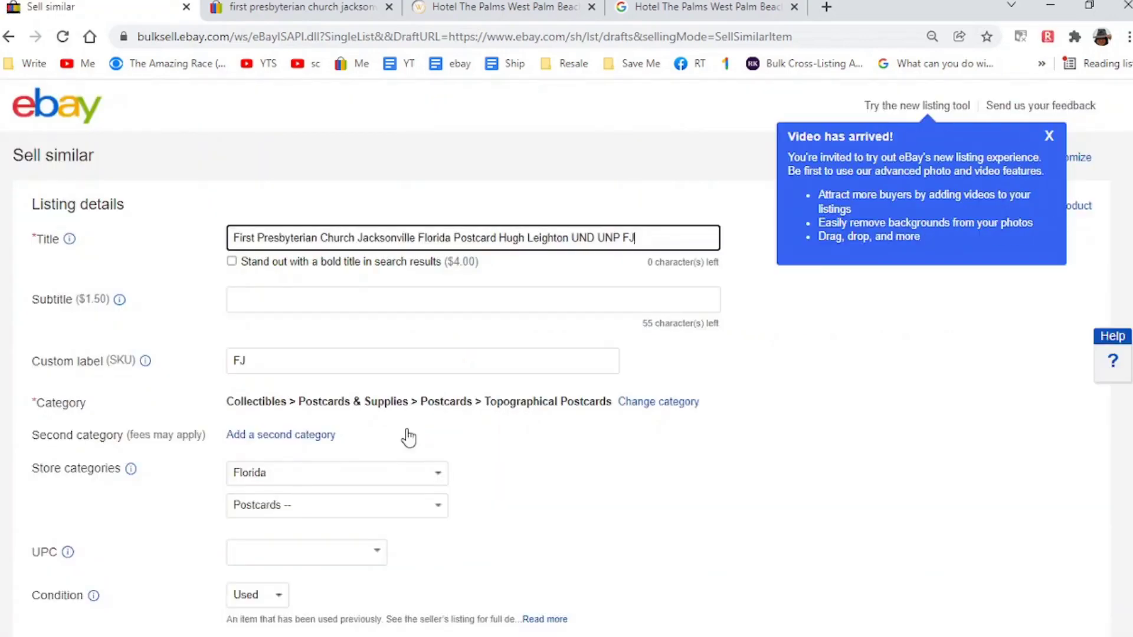
key("BackSpace")
key("BackSpace")
key("BackSpace")
key("BackSpace")
key("BackSpace")
key("BackSpace")
key("BackSpace")
key("BackSpace")
key("BackSpace")
key("BackSpace")
key("BackSpace")
key("BackSpace")
key("BackSpace")
key("BackSpace")
key("BackSpace")
key("BackSpace")
key("BackSpace")
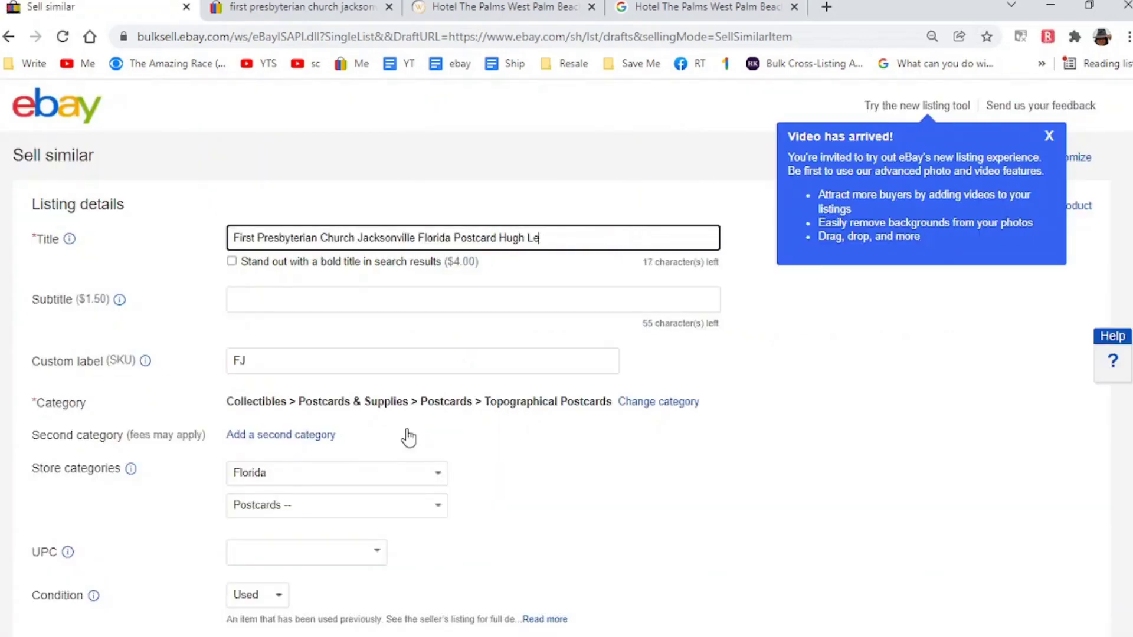
key("BackSpace")
key("BackSpace")
key("BackSpace")
key("Delete")
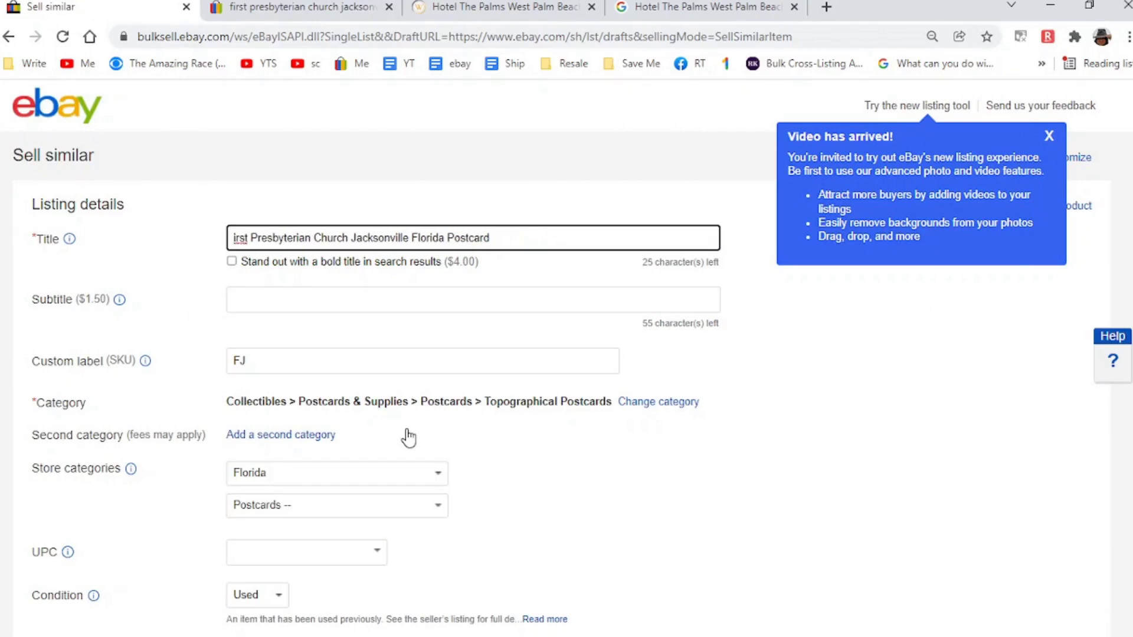
key("Delete")
key("Delete")
key("Delete")
key("Delete")
key("Delete")
key("Delete")
key("Delete")
key("Delete")
key("Delete")
key("Delete")
key("Delete")
key("Delete")
key("Delete")
key("Delete")
key("Delete")
key("Delete")
key("Delete")
key("Delete")
key("Delete")
key("Delete")
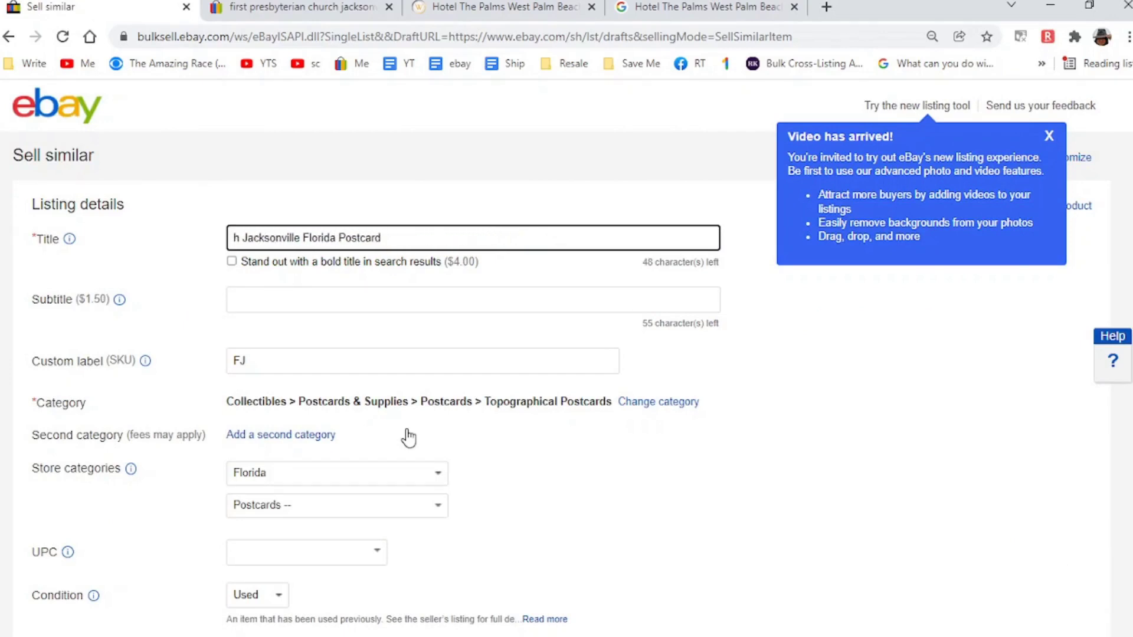
key("Delete")
key("Delete")
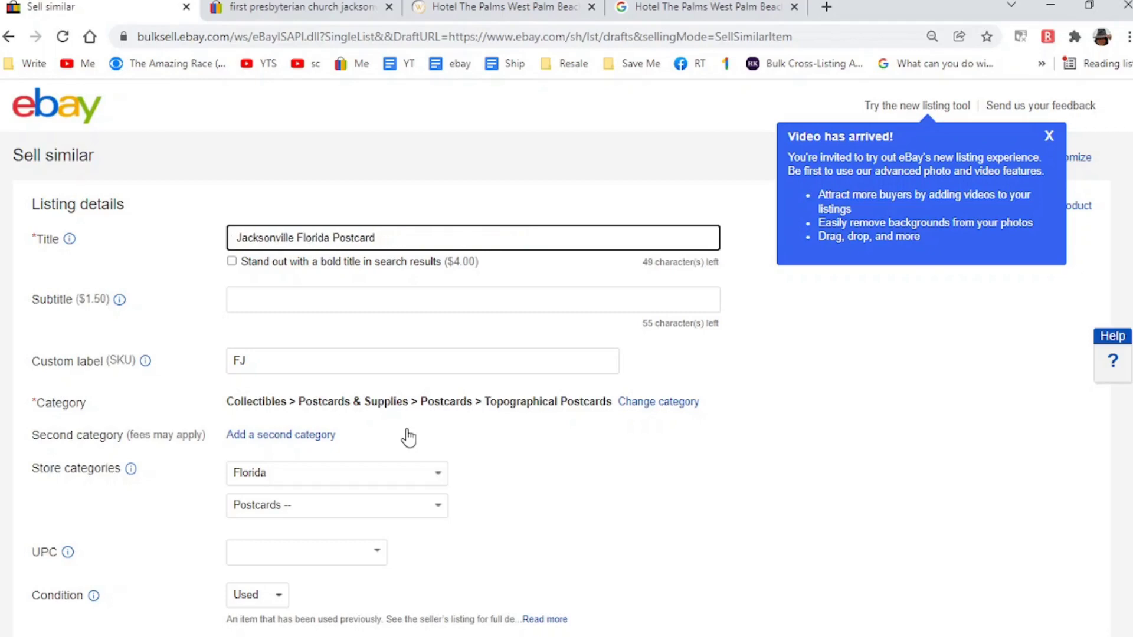
type("Ostrich")
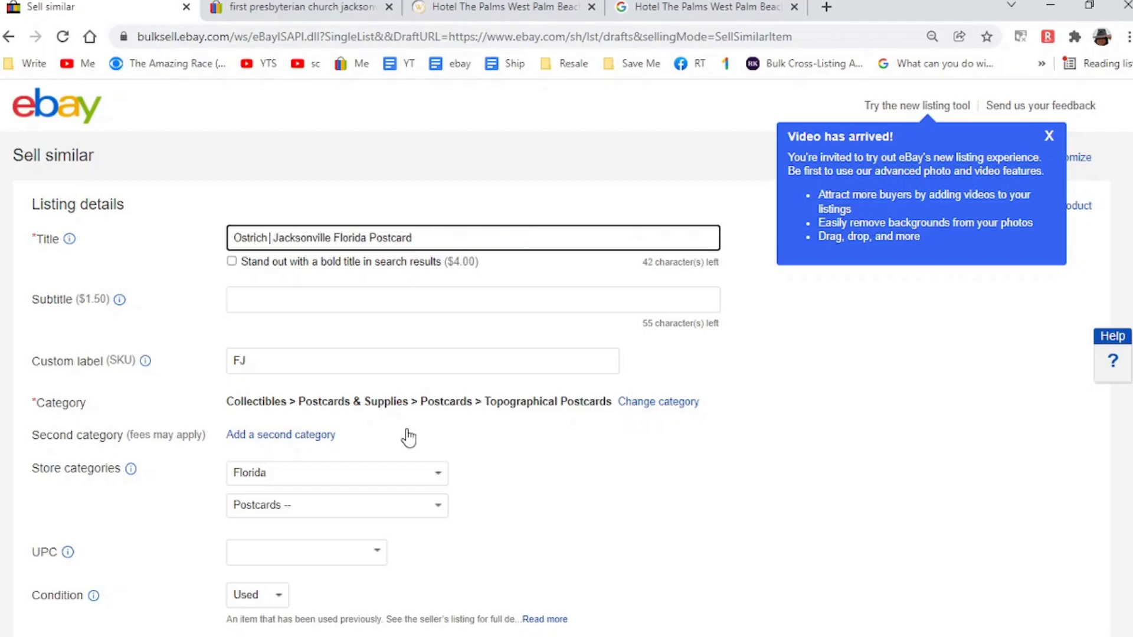
type(" Family ")
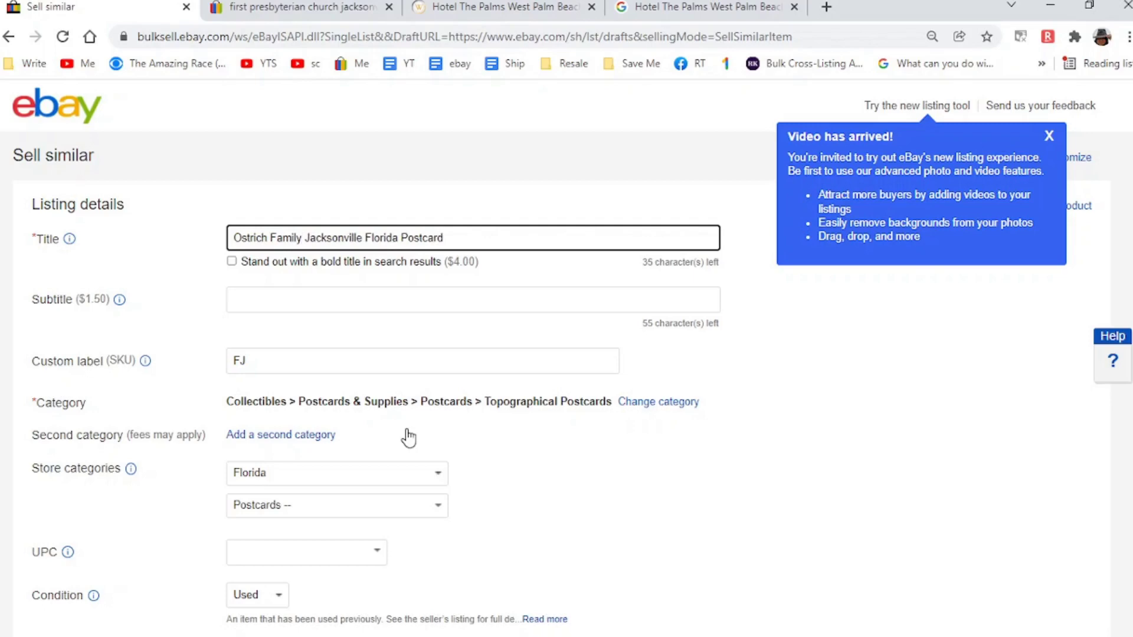
type("Fa")
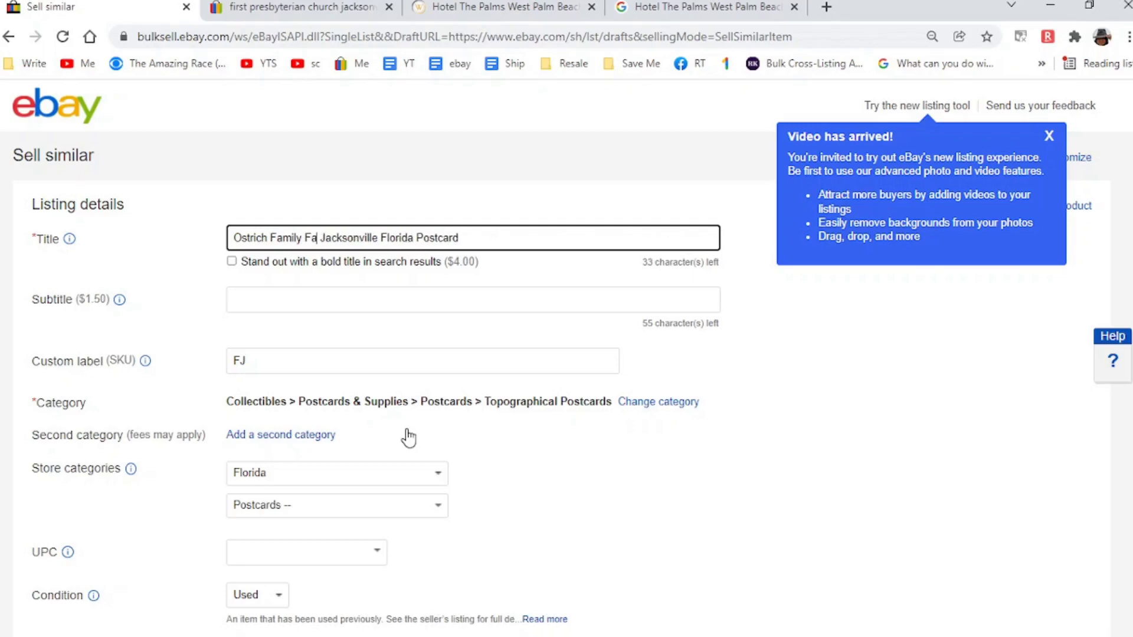
type("rm")
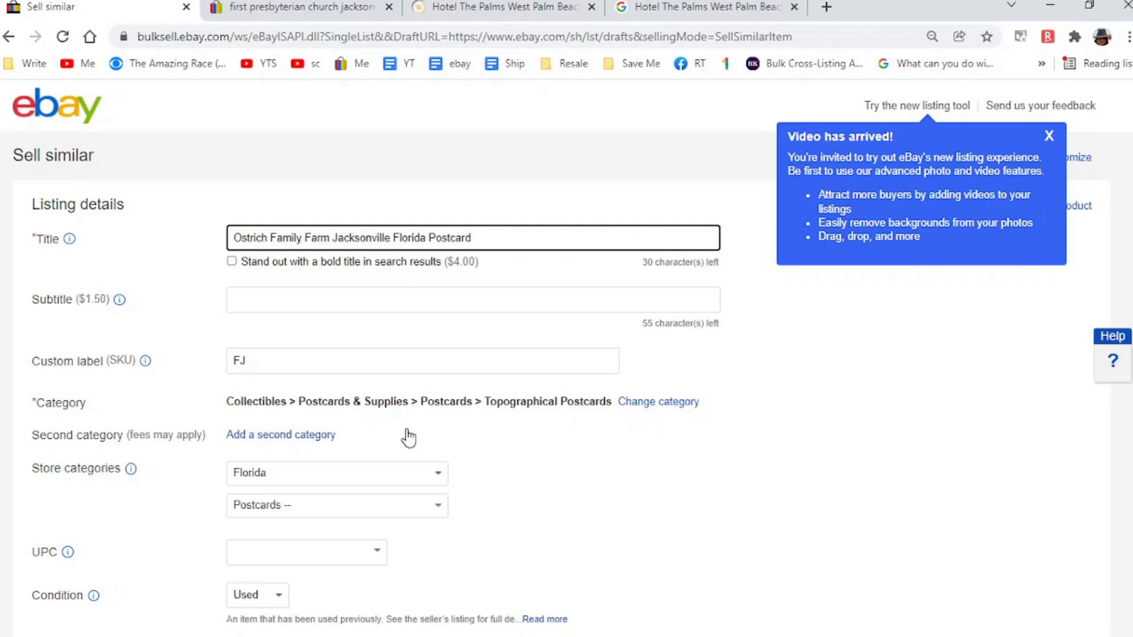
key("ctrl+t")
type("what are ostrit")
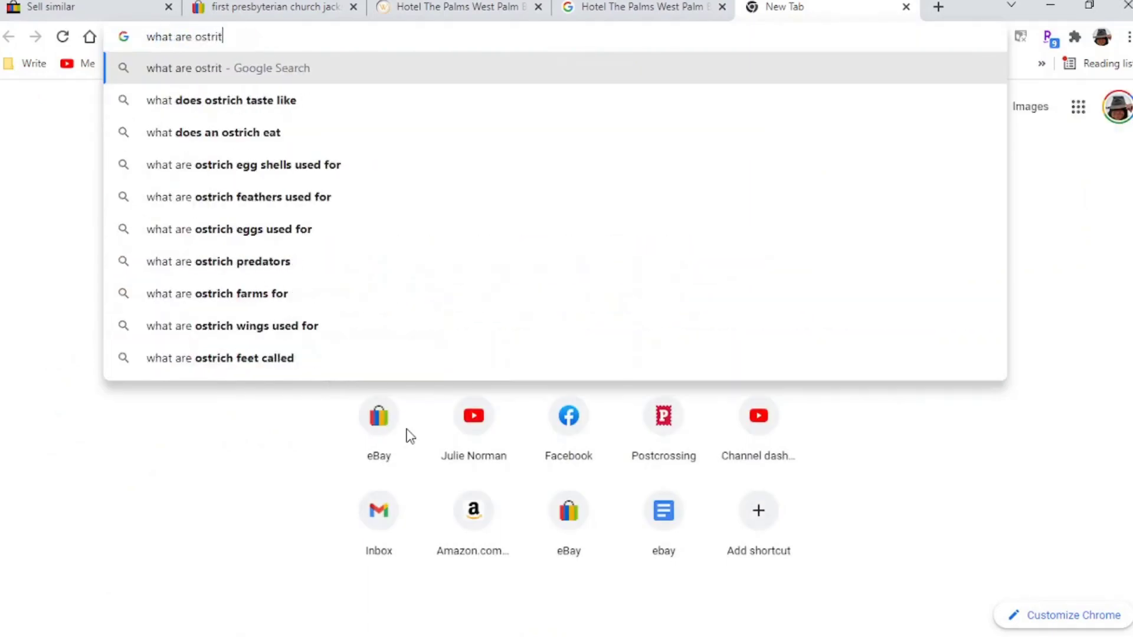
type("ch babi")
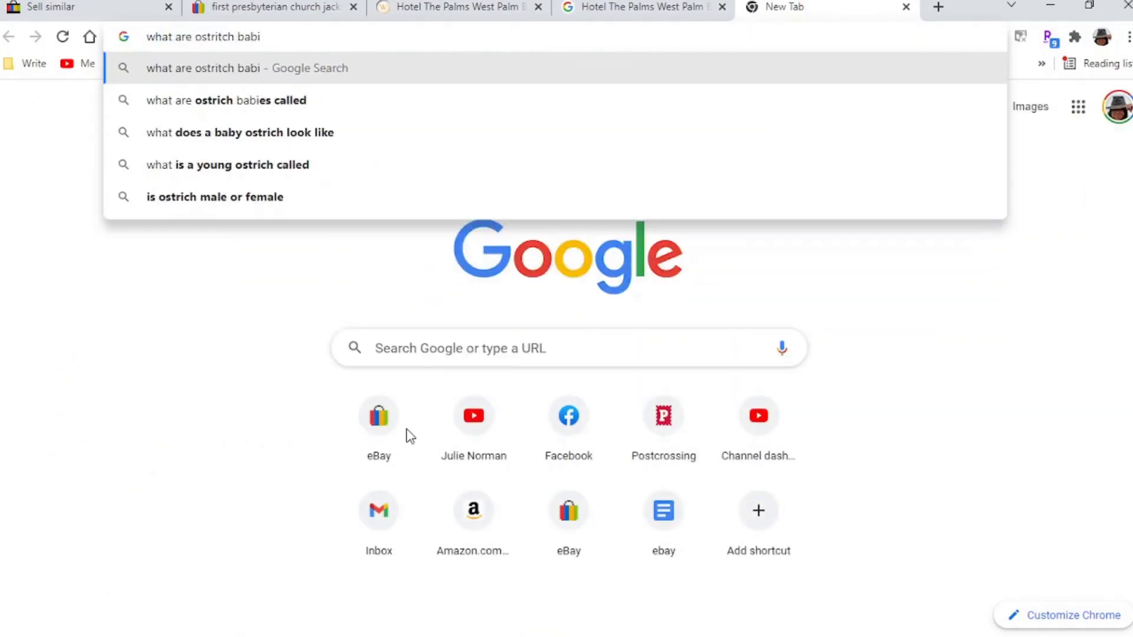
Step: Search what ostrich babies are called and add 'chicks eggs' to the eBay title
key("Down")
key("Return")
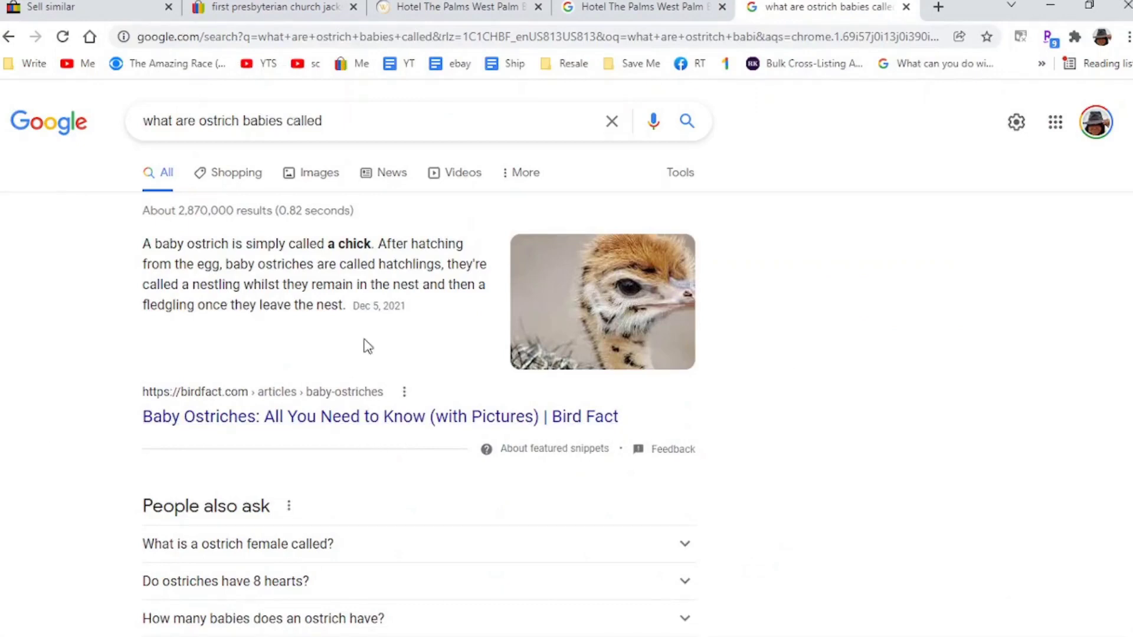
key("ctrl+1")
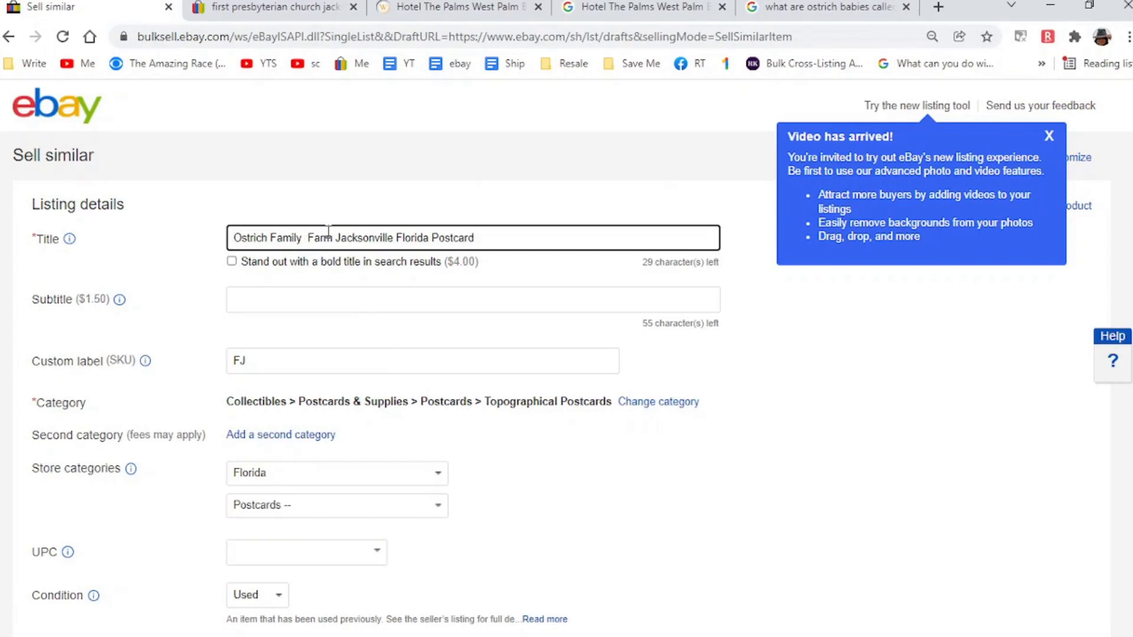
key("Delete")
type("chicks egss")
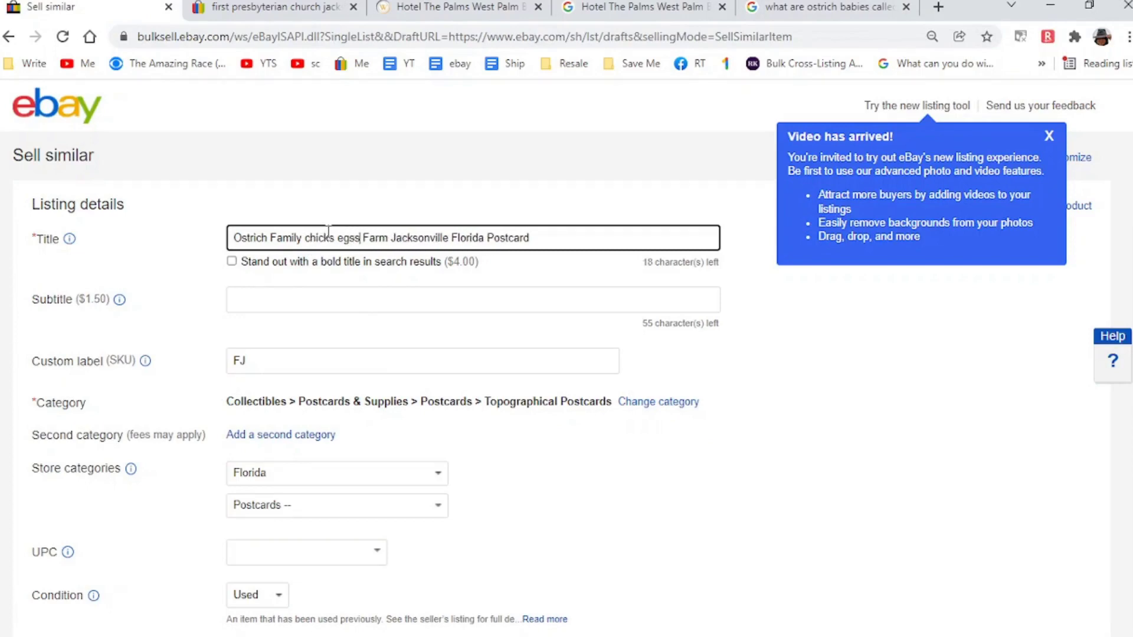
key("BackSpace")
key("BackSpace")
type("gs")
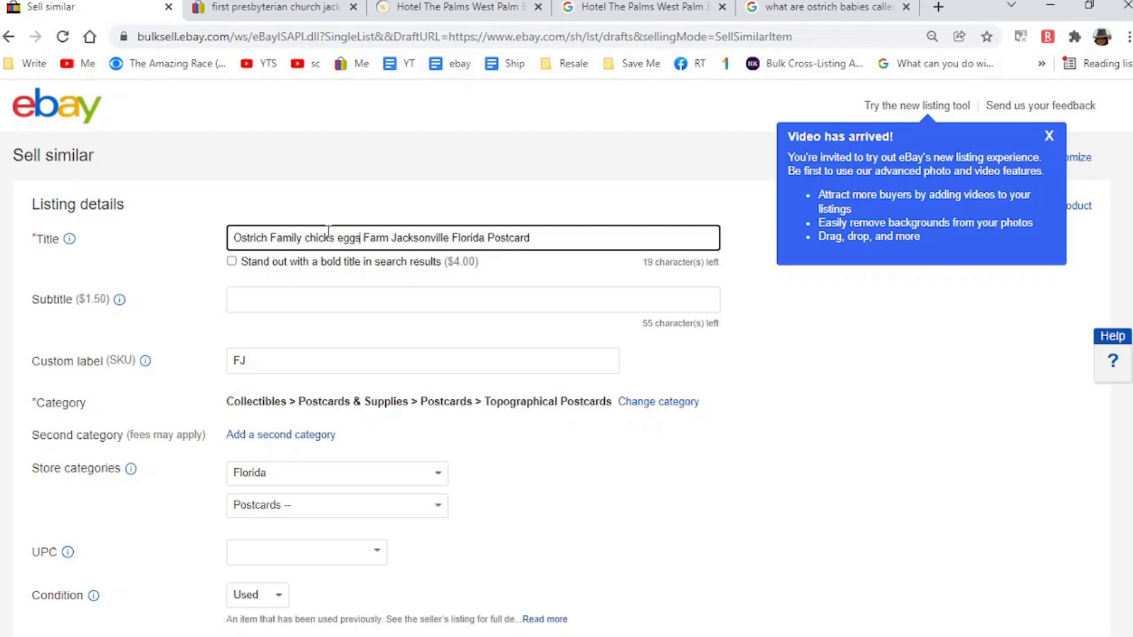
Step: Look up what ostrich females and males are called, then return to the eBay form
left_click(826, 7)
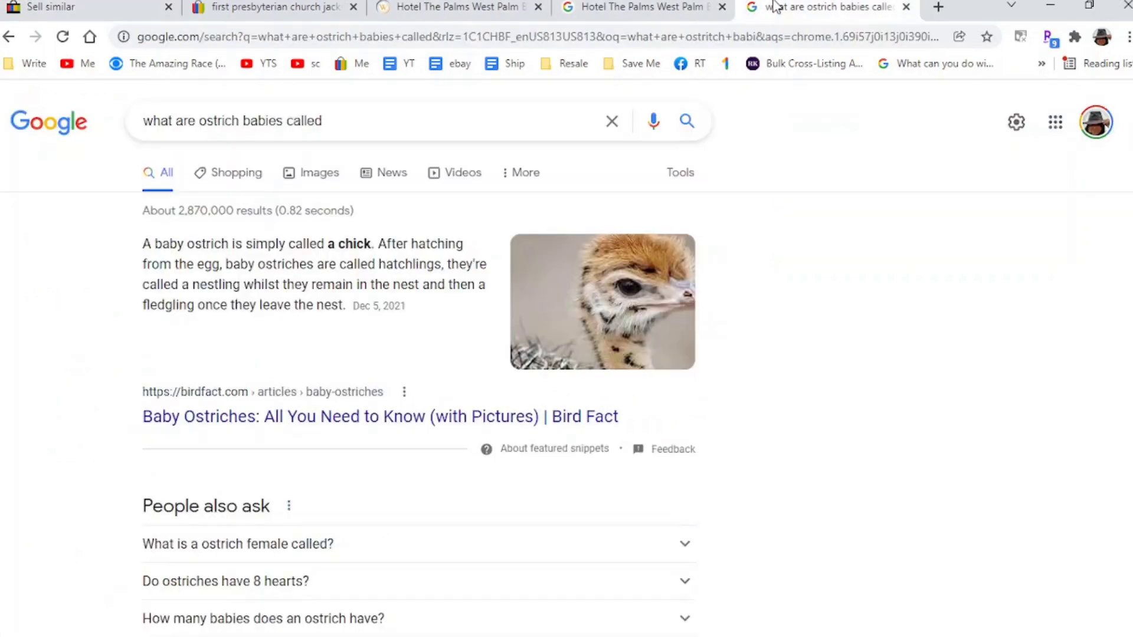
left_click(285, 116)
key("BackSpace")
key("BackSpace")
key("BackSpace")
key("BackSpace")
key("BackSpace")
key("BackSpace")
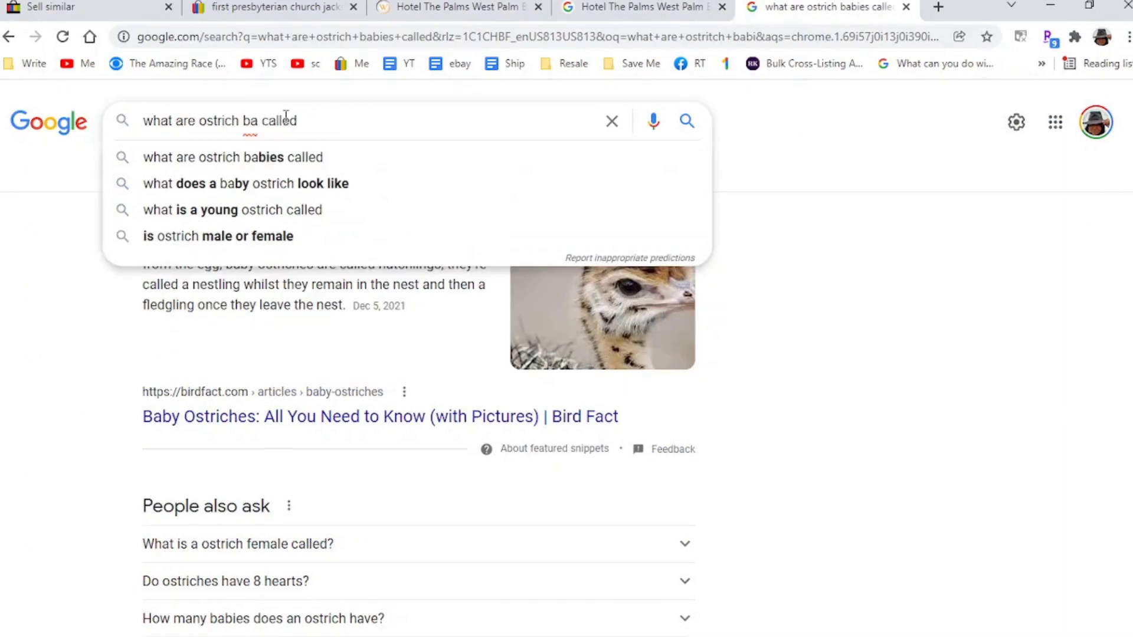
type("females")
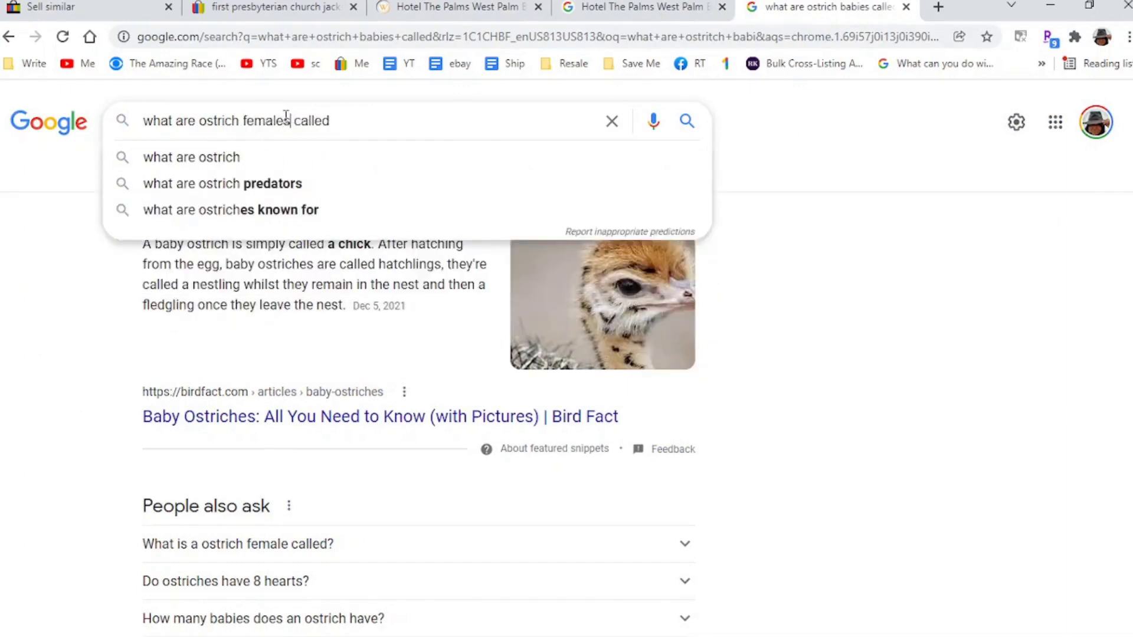
key("Return")
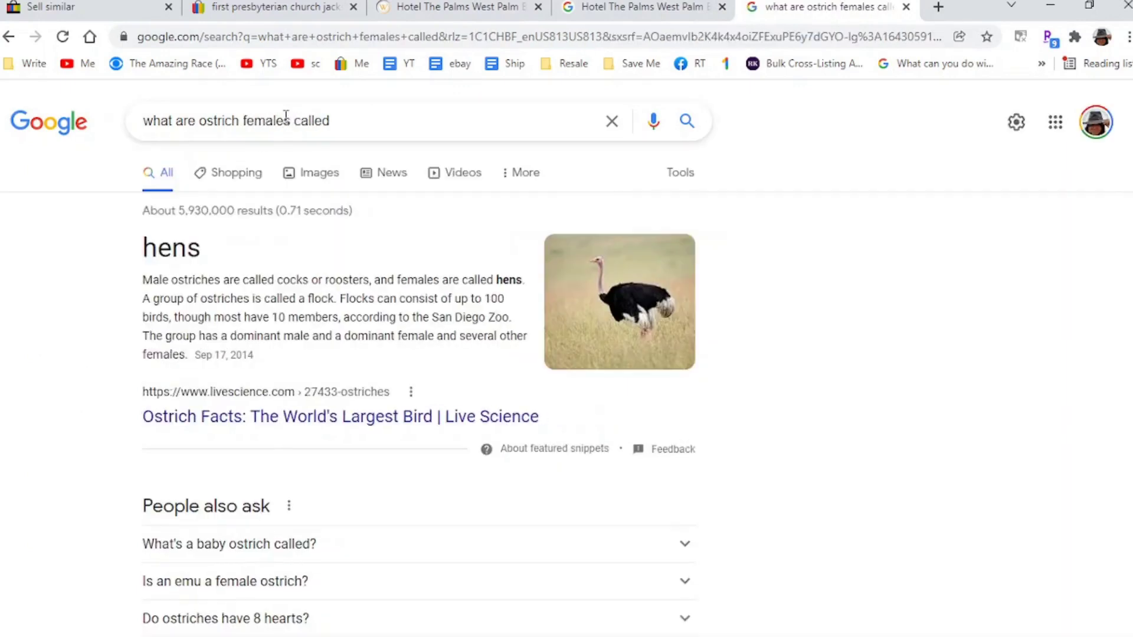
left_click(292, 119)
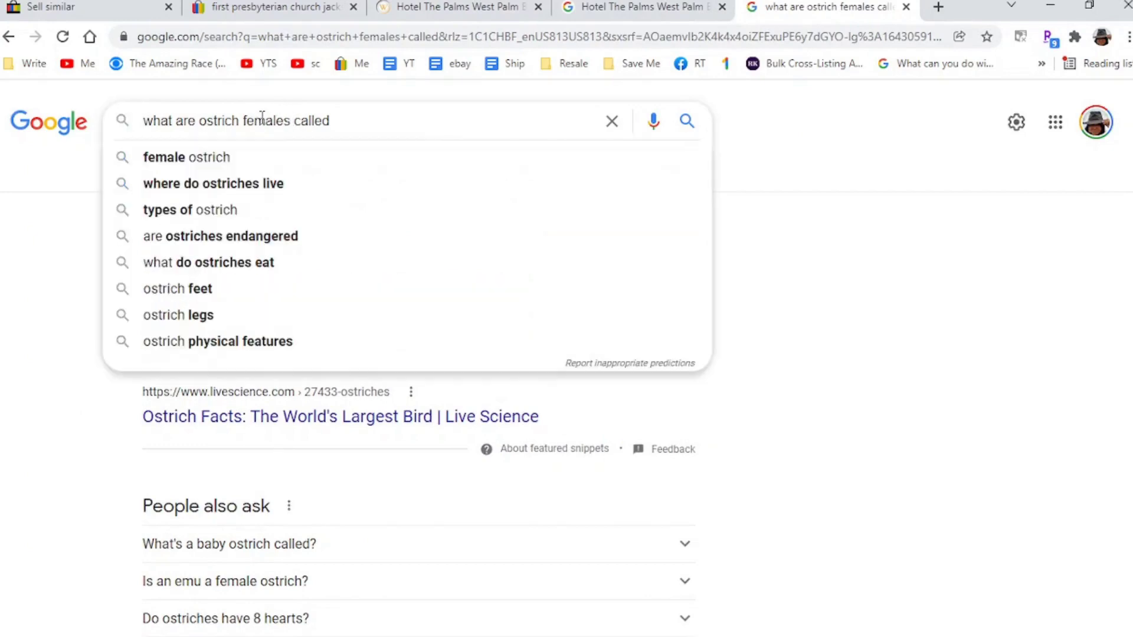
left_click(254, 118)
key("BackSpace")
key("BackSpace")
key("Return")
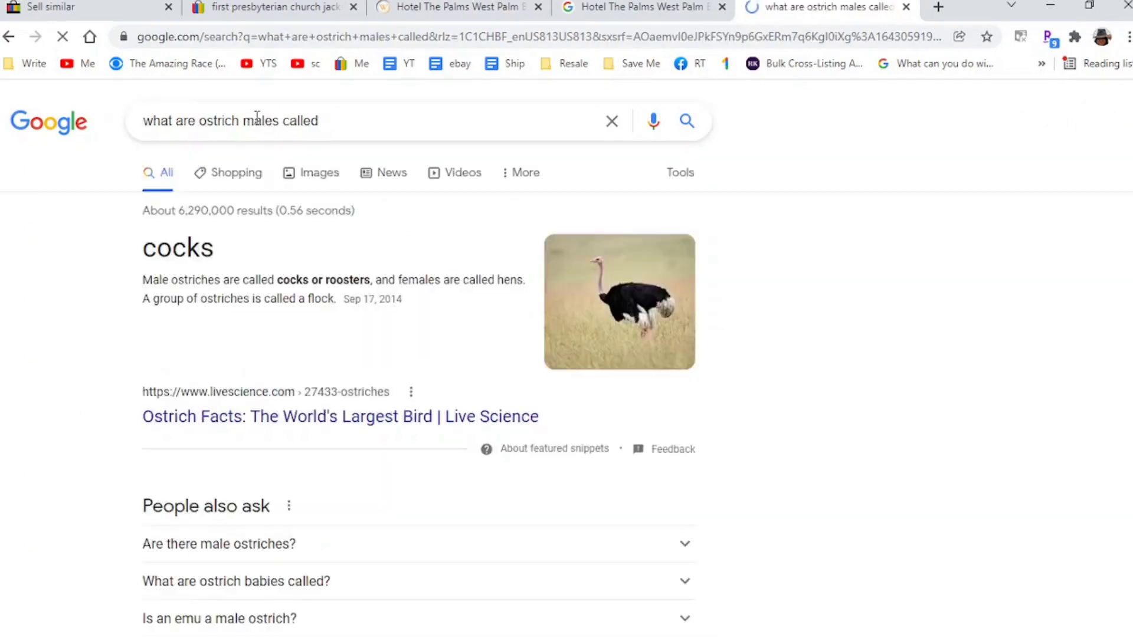
left_click(96, 9)
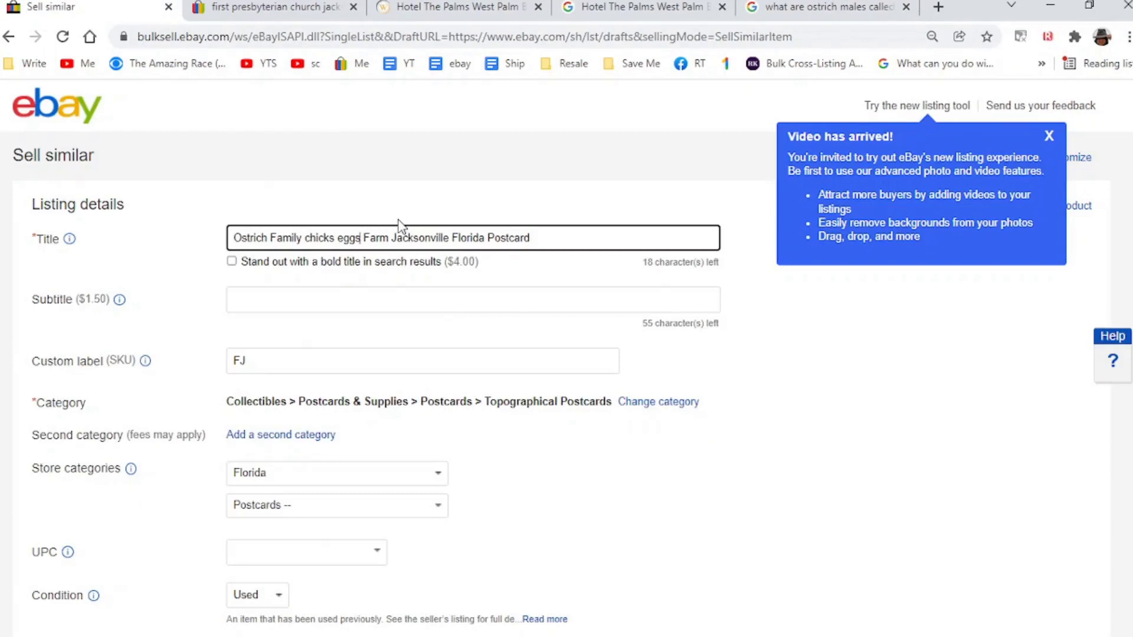
Step: Add 'cock hen' to the title and swap the church photo for new ostrich photos
type("cock hen")
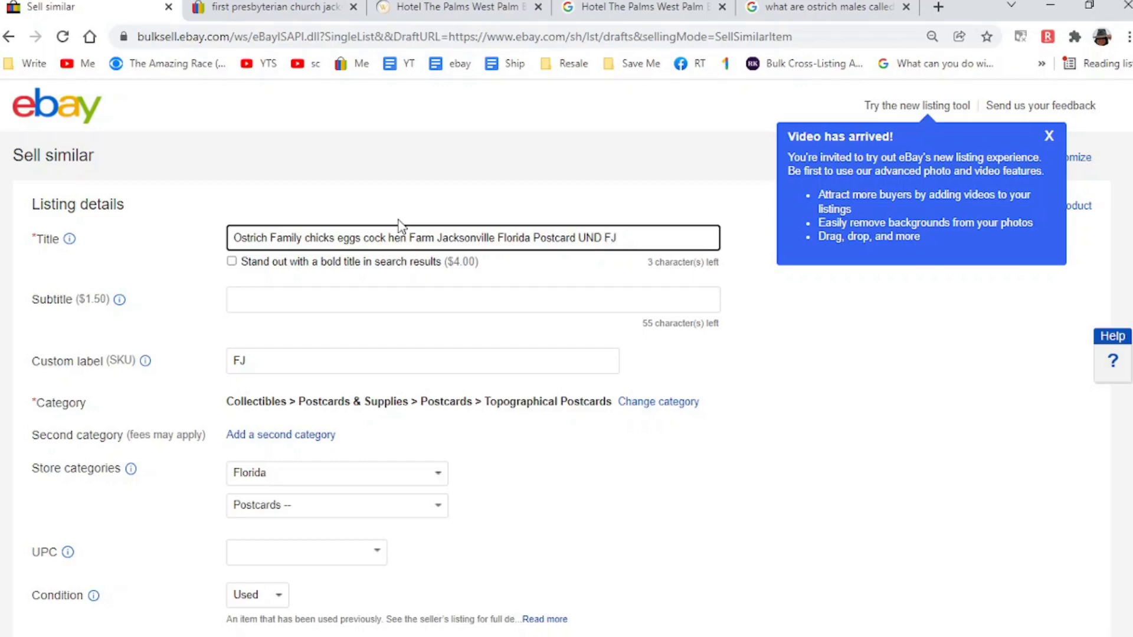
key("ctrl+a")
key("ctrl+c")
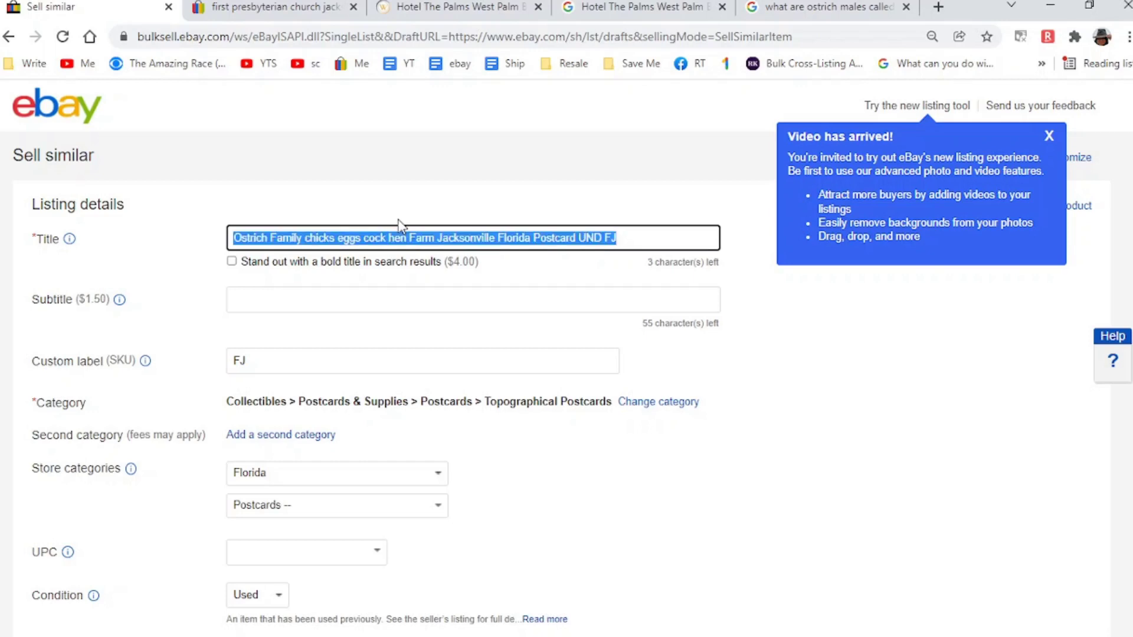
scroll(399, 224, "down", 8)
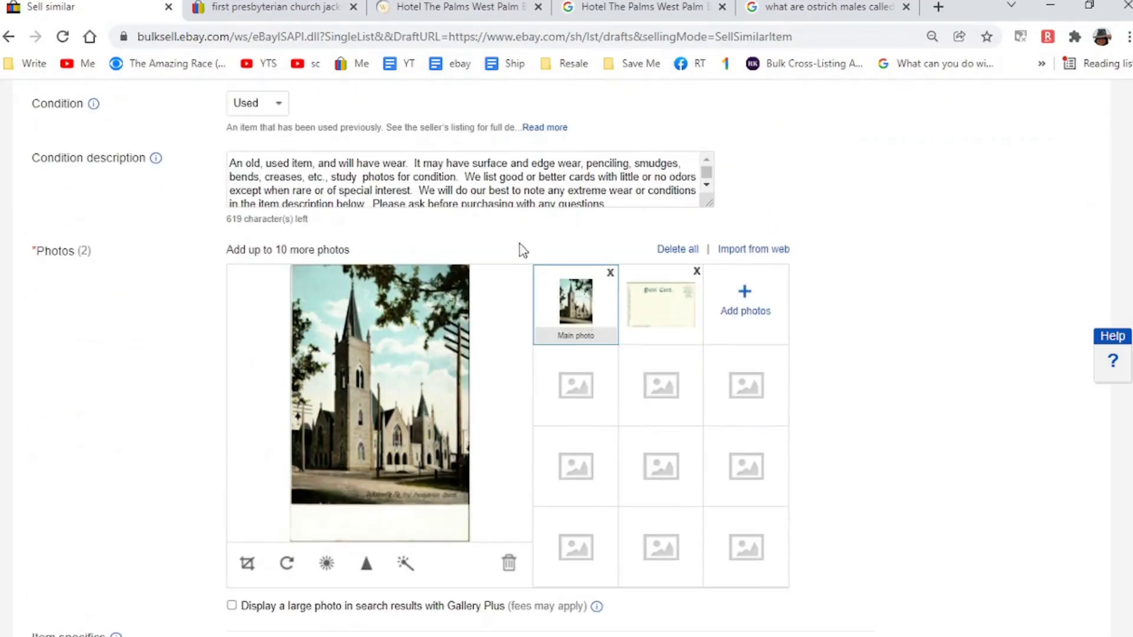
left_click(761, 311)
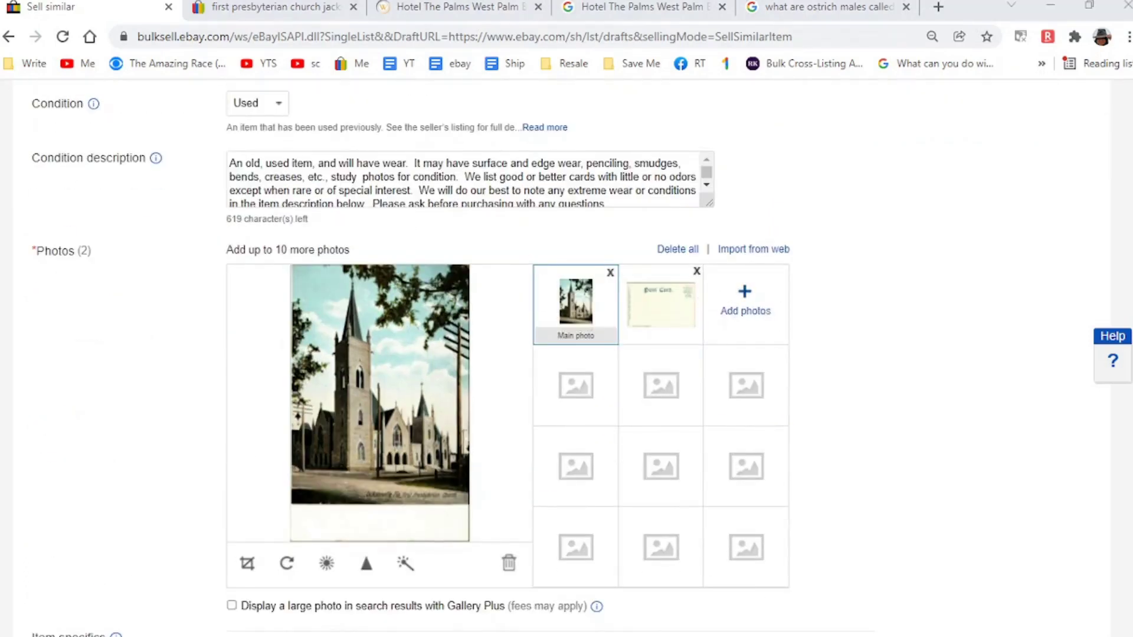
key("Return")
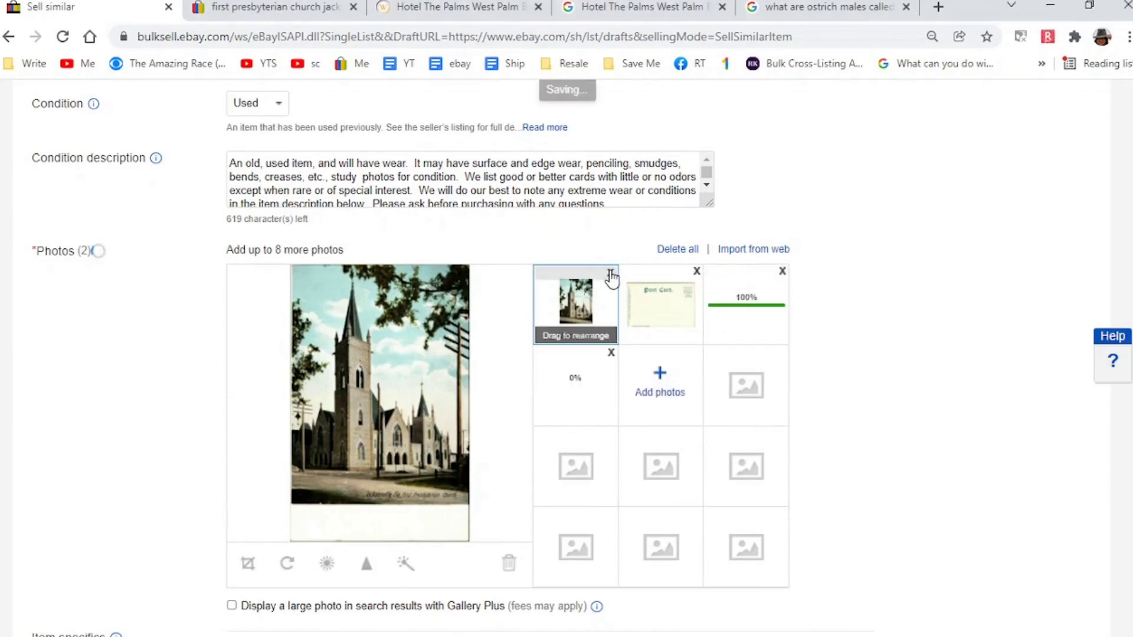
left_click(611, 273)
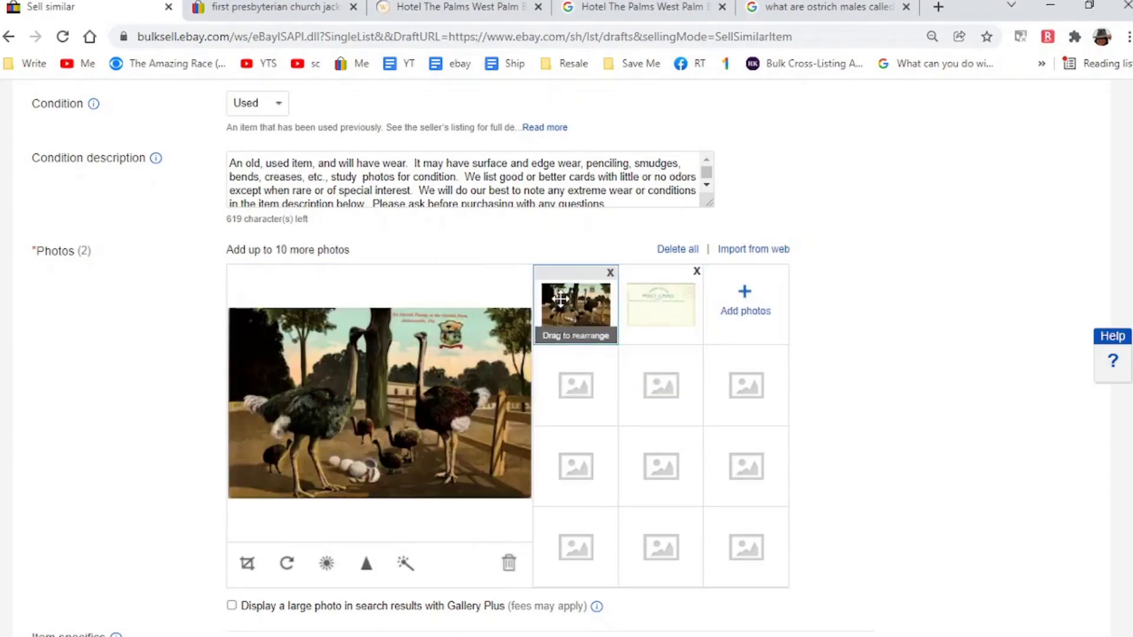
Step: Clear the Church subject, paste the ostrich title into the description's first line, and switch tabs
scroll(561, 299, "down", 8)
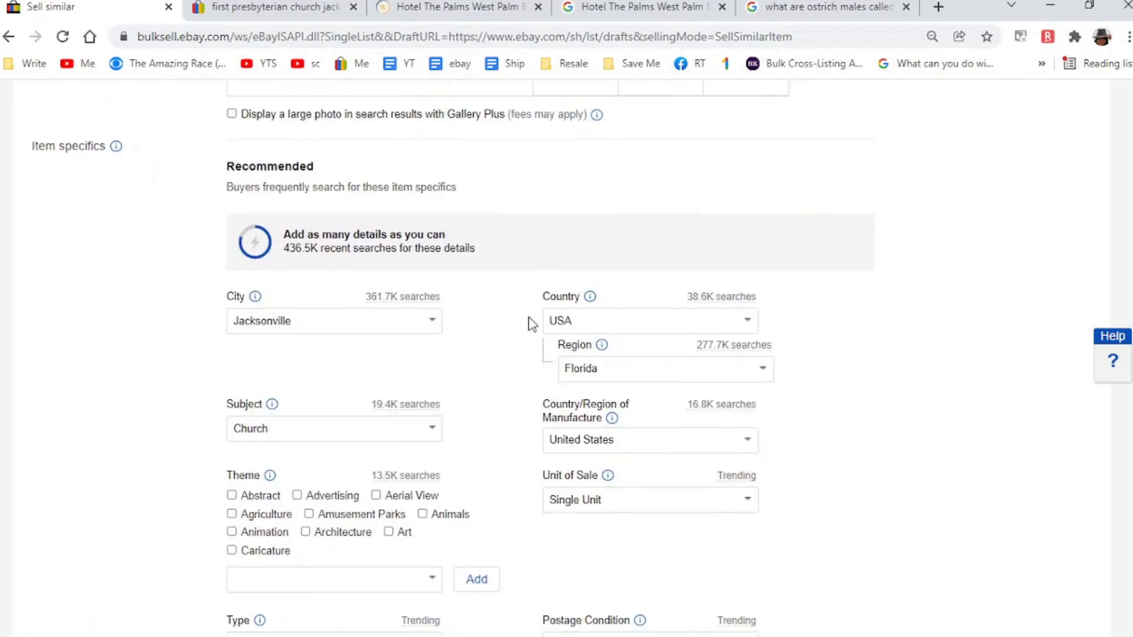
left_click(337, 424)
key("BackSpace")
key("BackSpace")
key("BackSpace")
key("BackSpace")
key("BackSpace")
key("BackSpace")
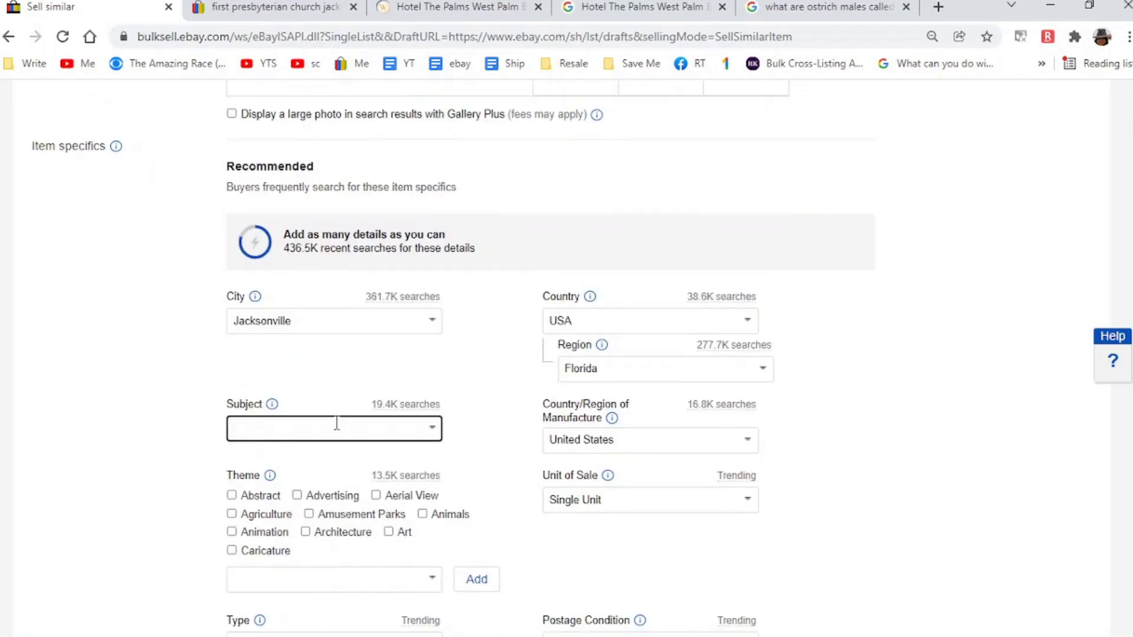
scroll(336, 423, "down", 8)
scroll(337, 429, "down", 20)
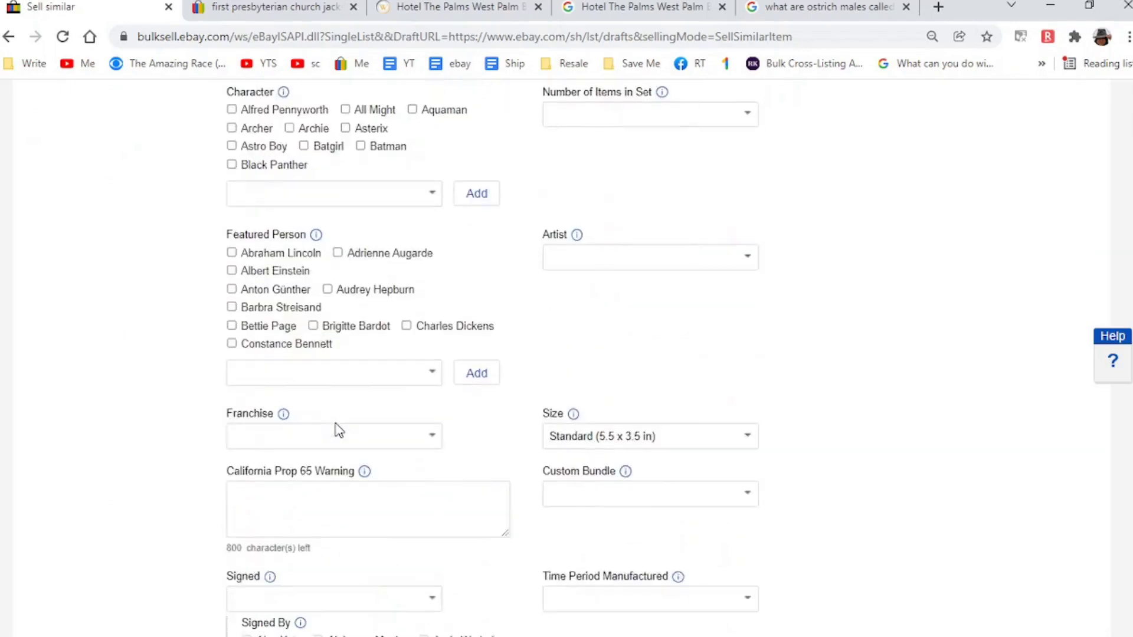
scroll(336, 429, "up", 8)
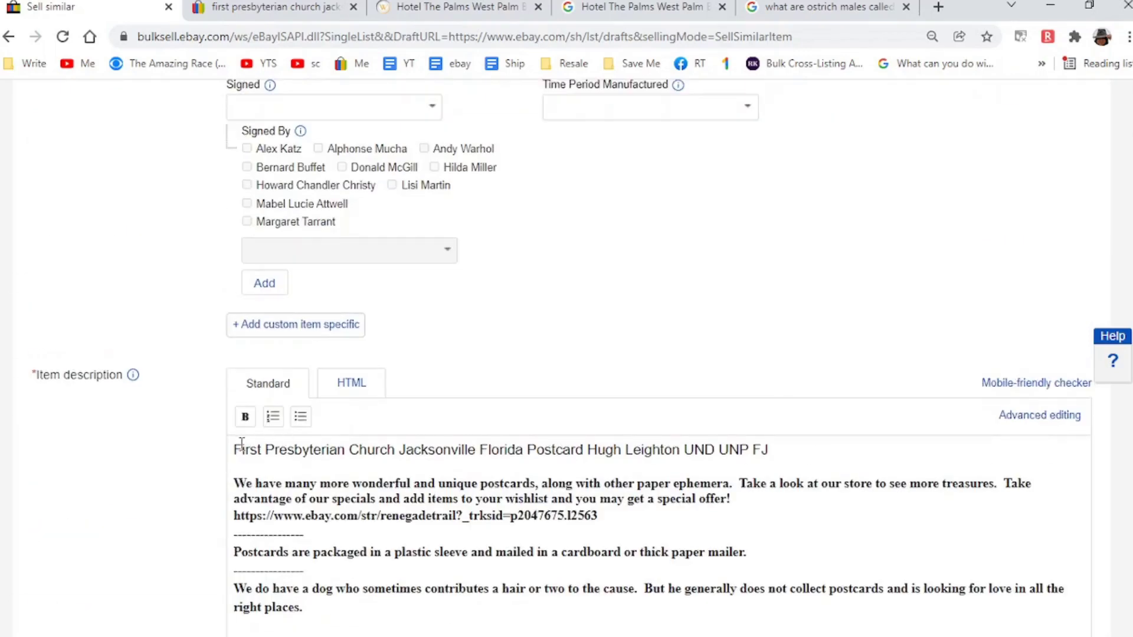
triple_click(232, 448)
key("ctrl+v")
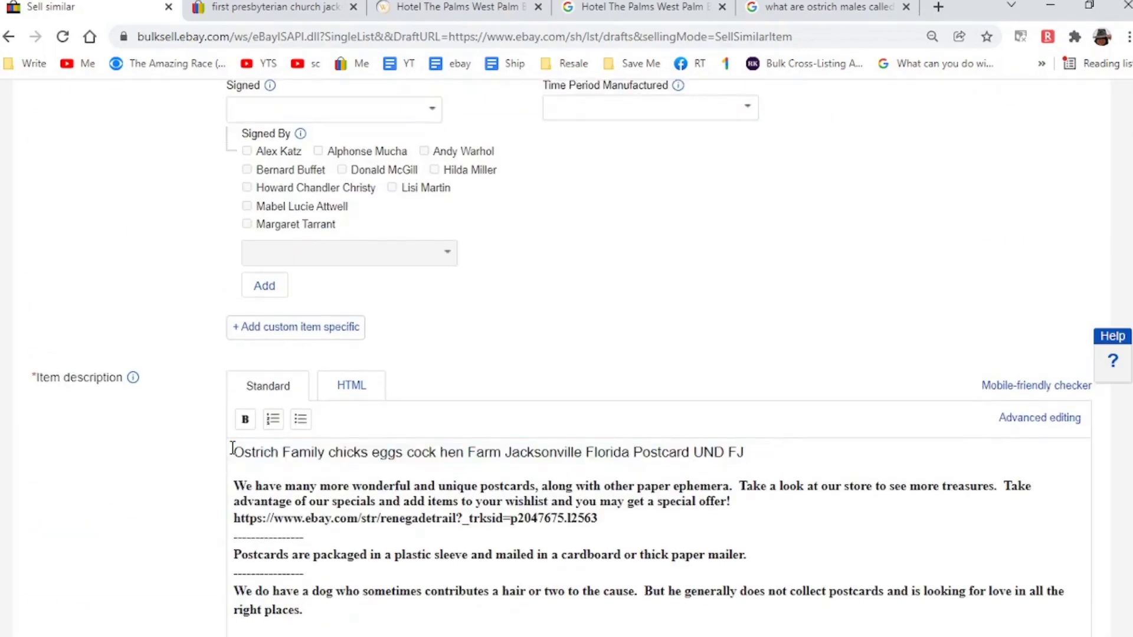
key("ctrl+Tab")
scroll(295, 235, "up", 8)
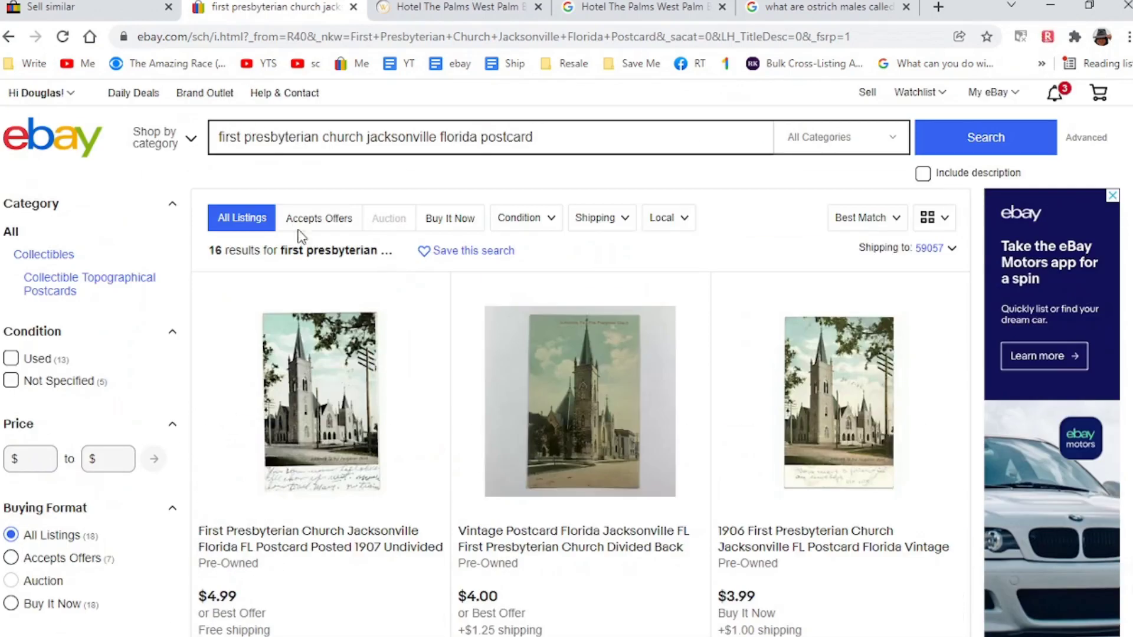
Step: Search eBay for 'Ostrich Family Farm Jacksonville Florida Postcard' and browse the results
triple_click(341, 141)
type("Ostrich Family chicks eggs cock hen Farm Jacksonville Florida Postcard UND")
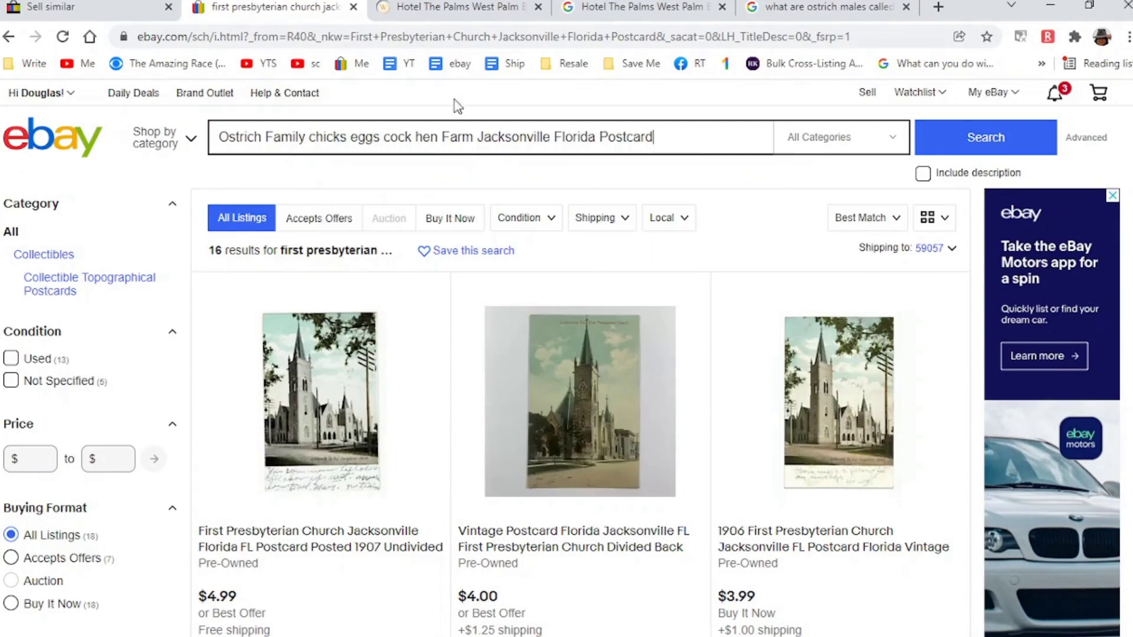
left_click(443, 136)
key("BackSpace")
key("BackSpace")
key("BackSpace")
key("BackSpace")
key("BackSpace")
key("BackSpace")
key("BackSpace")
key("BackSpace")
key("BackSpace")
key("BackSpace")
key("BackSpace")
key("BackSpace")
key("BackSpace")
key("BackSpace")
key("BackSpace")
key("BackSpace")
key("BackSpace")
key("BackSpace")
key("BackSpace")
key("BackSpace")
key("BackSpace")
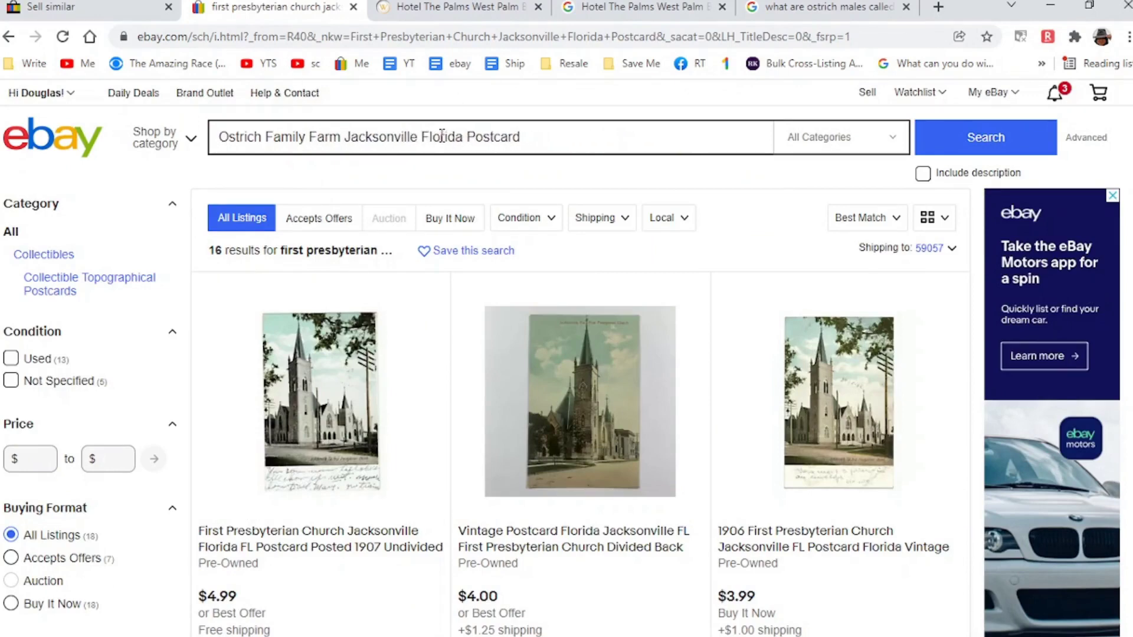
key("Return")
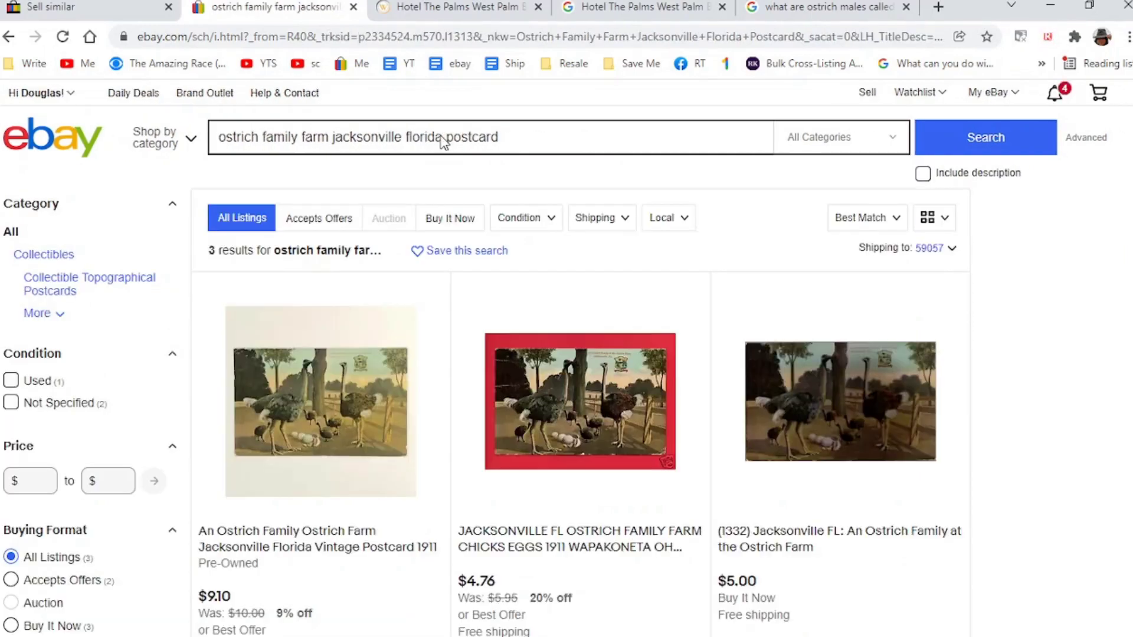
scroll(442, 142, "down", 10)
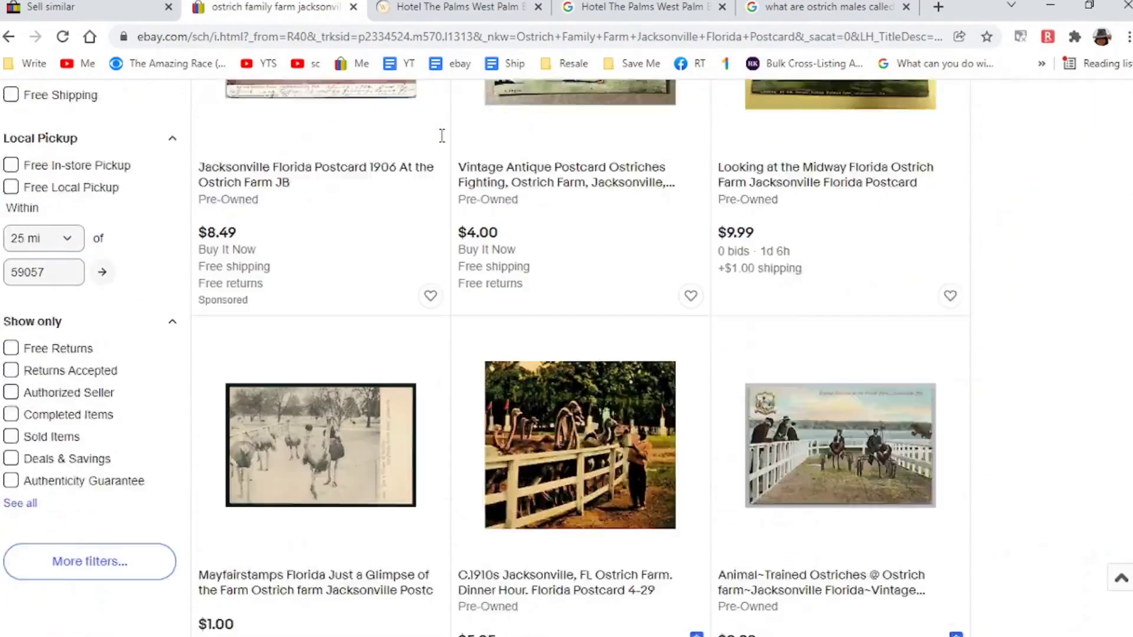
scroll(442, 136, "down", 15)
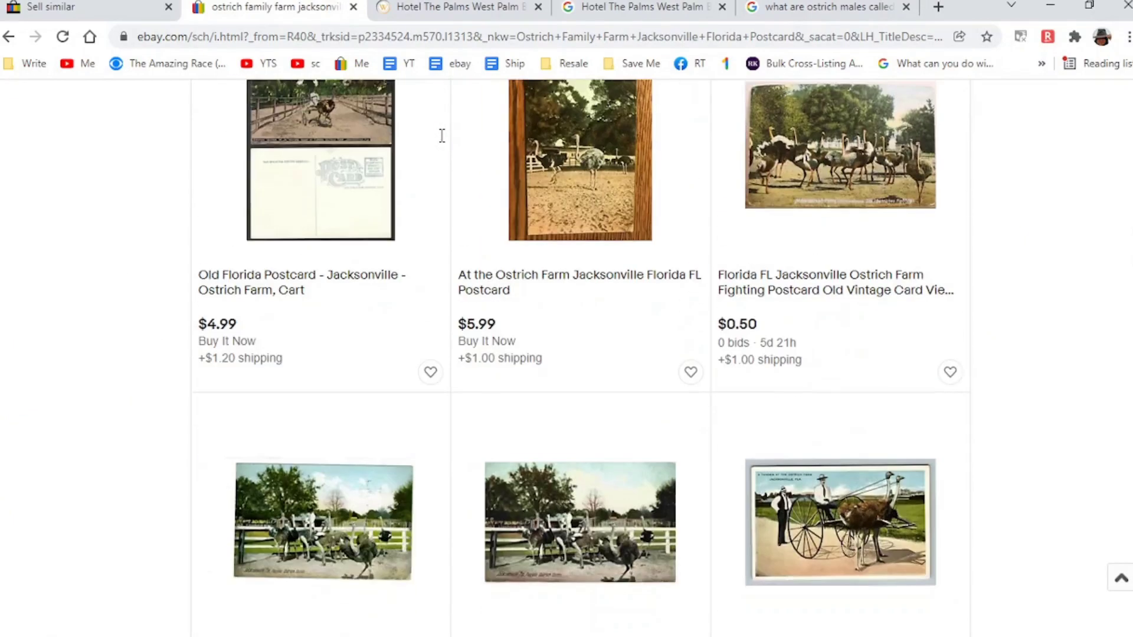
scroll(442, 136, "down", 10)
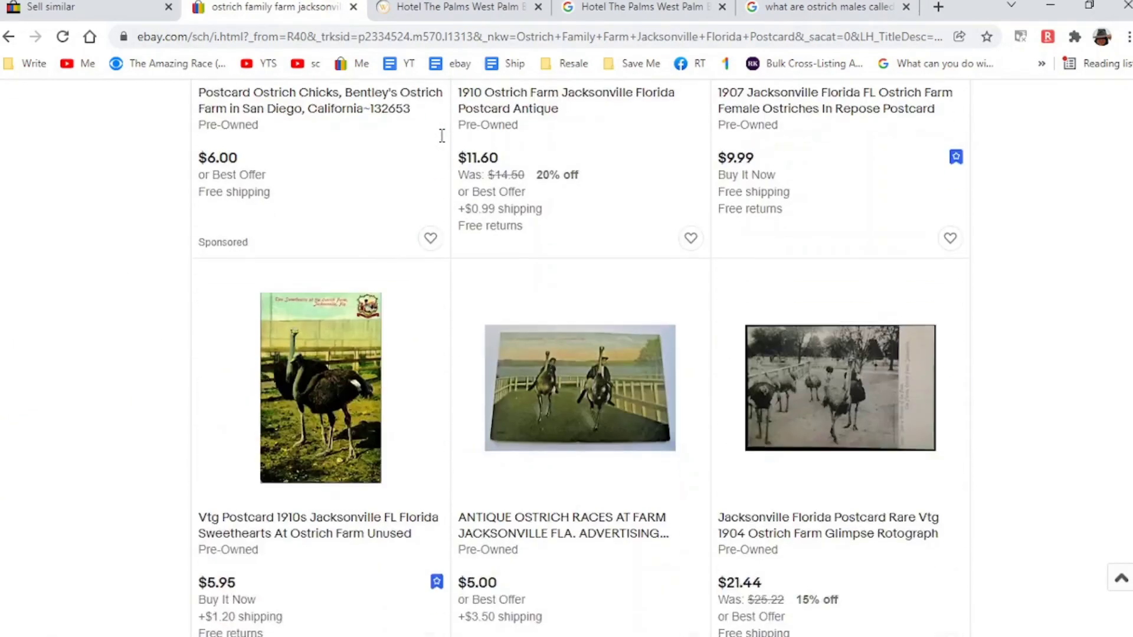
scroll(442, 136, "down", 10)
scroll(442, 135, "down", 5)
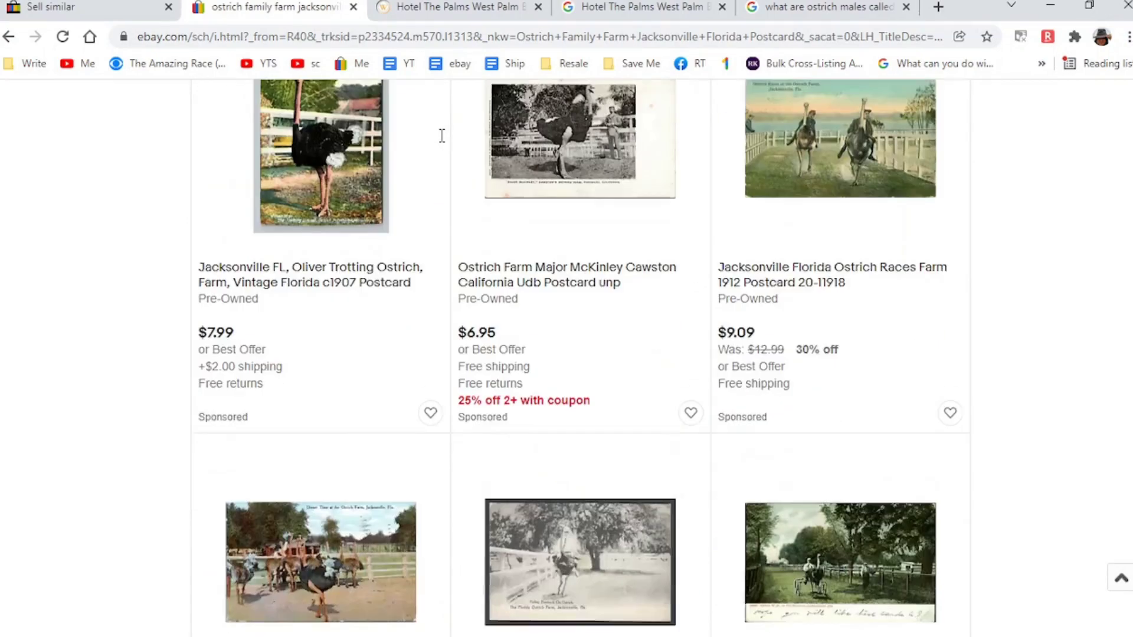
scroll(442, 136, "down", 15)
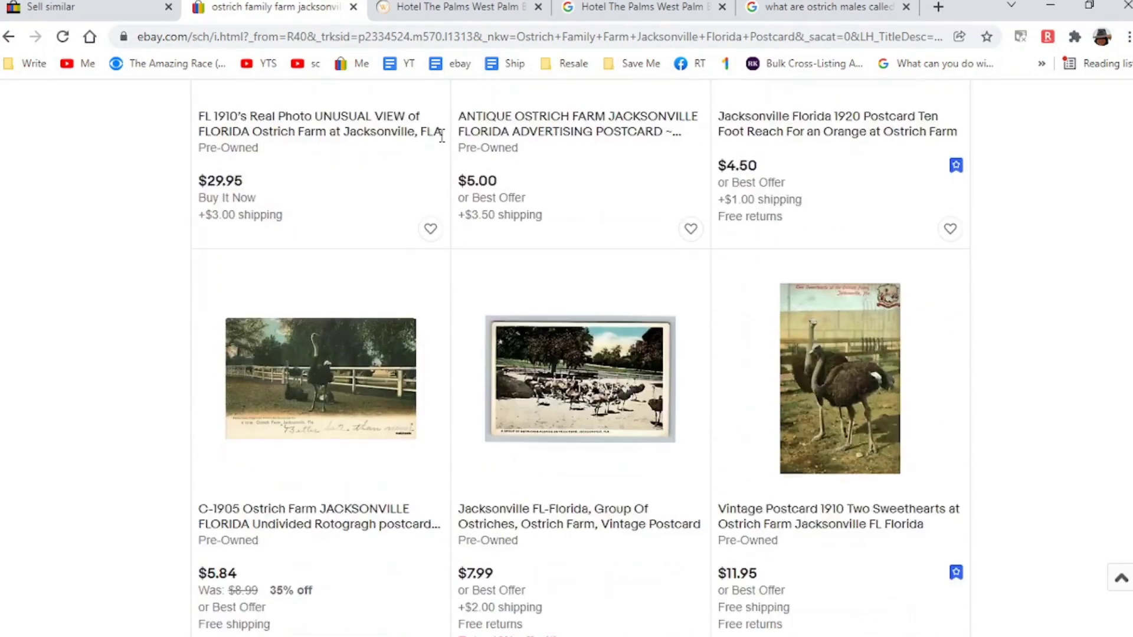
scroll(442, 135, "down", 20)
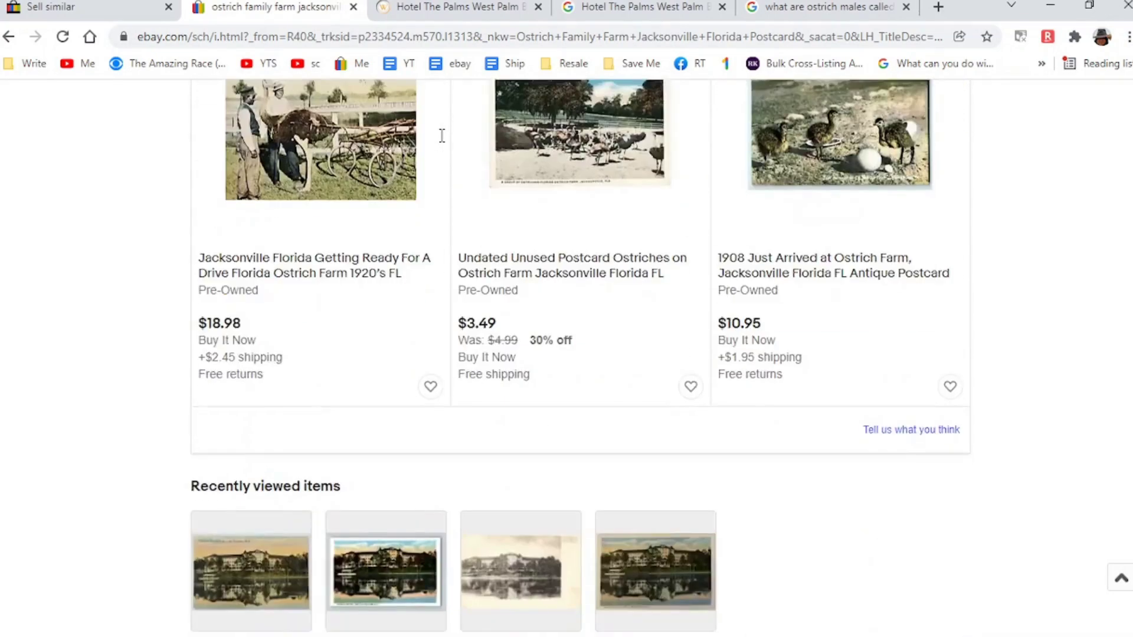
key("Home")
scroll(442, 135, "down", 8)
scroll(266, 290, "down", 2)
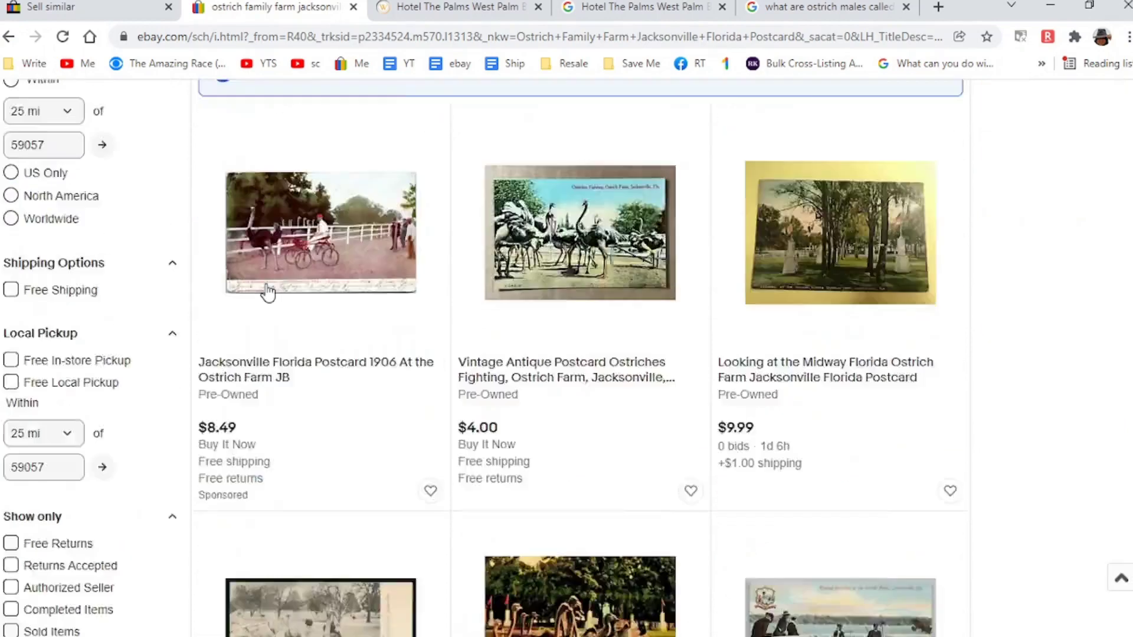
scroll(267, 291, "down", 5)
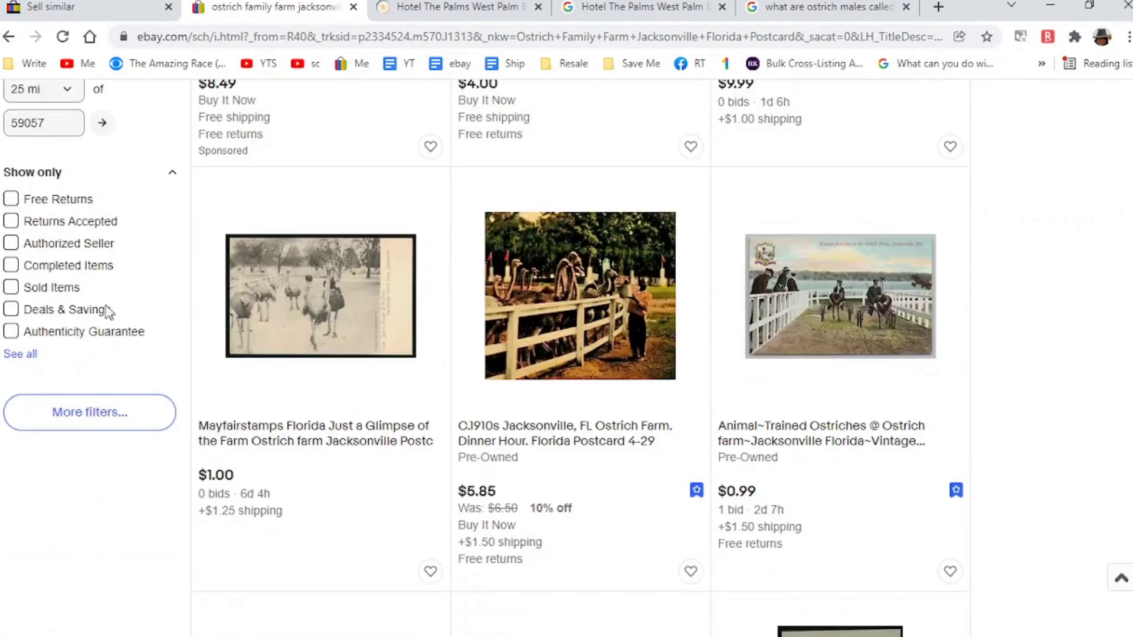
Step: Limit the results to Sold Items, browse them, then switch to the WorthPoint tab
left_click(11, 288)
scroll(17, 289, "down", 7)
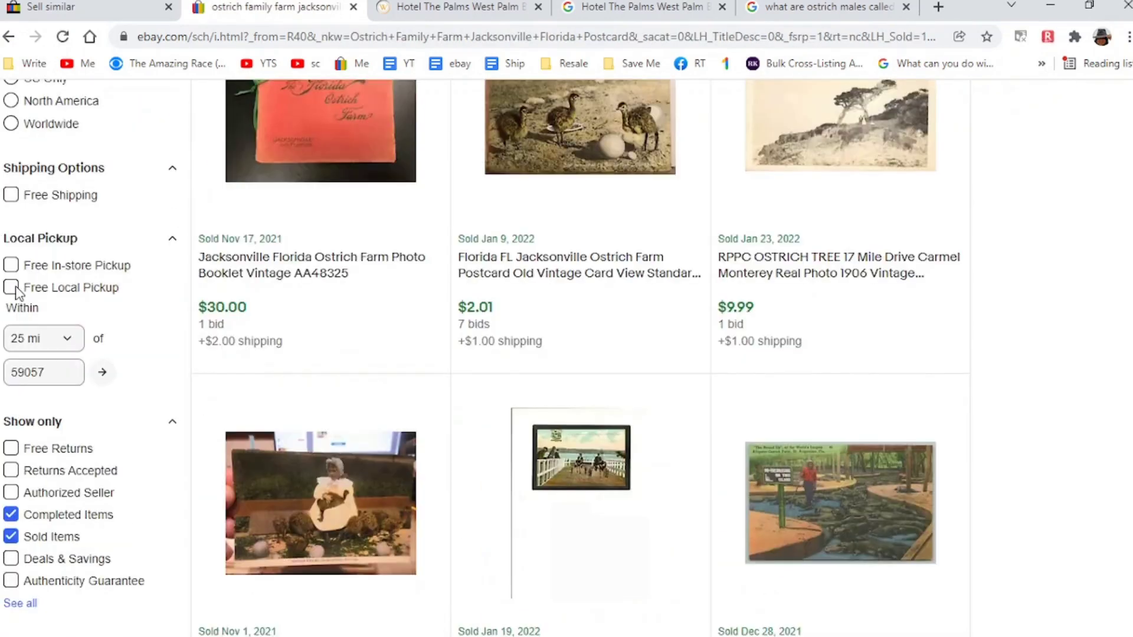
scroll(17, 293, "down", 7)
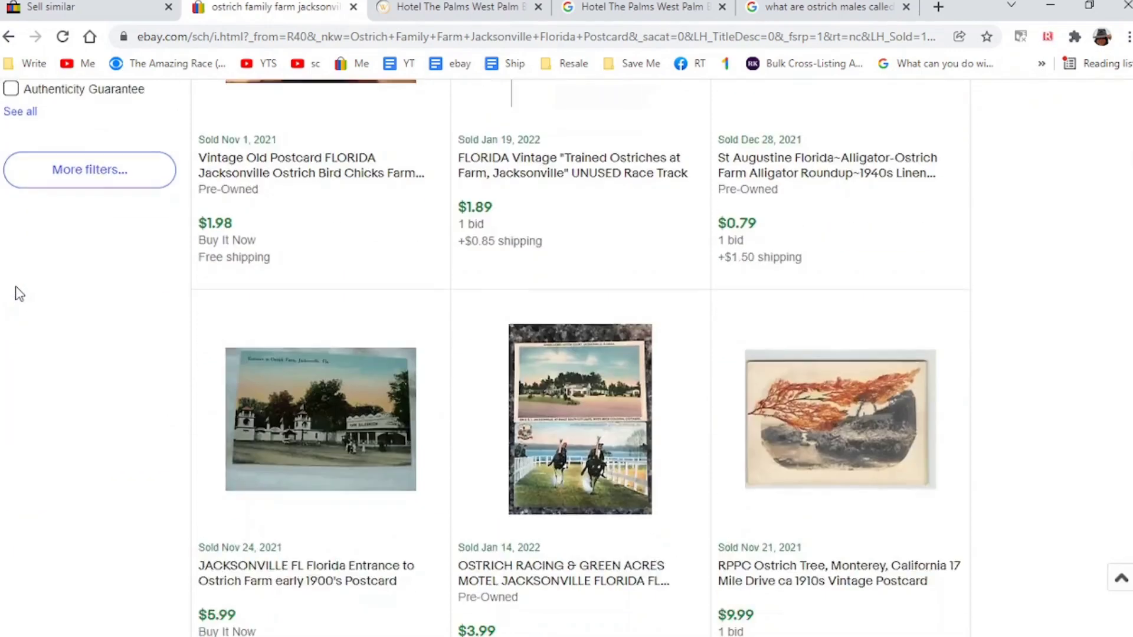
scroll(20, 293, "down", 15)
scroll(20, 293, "down", 7)
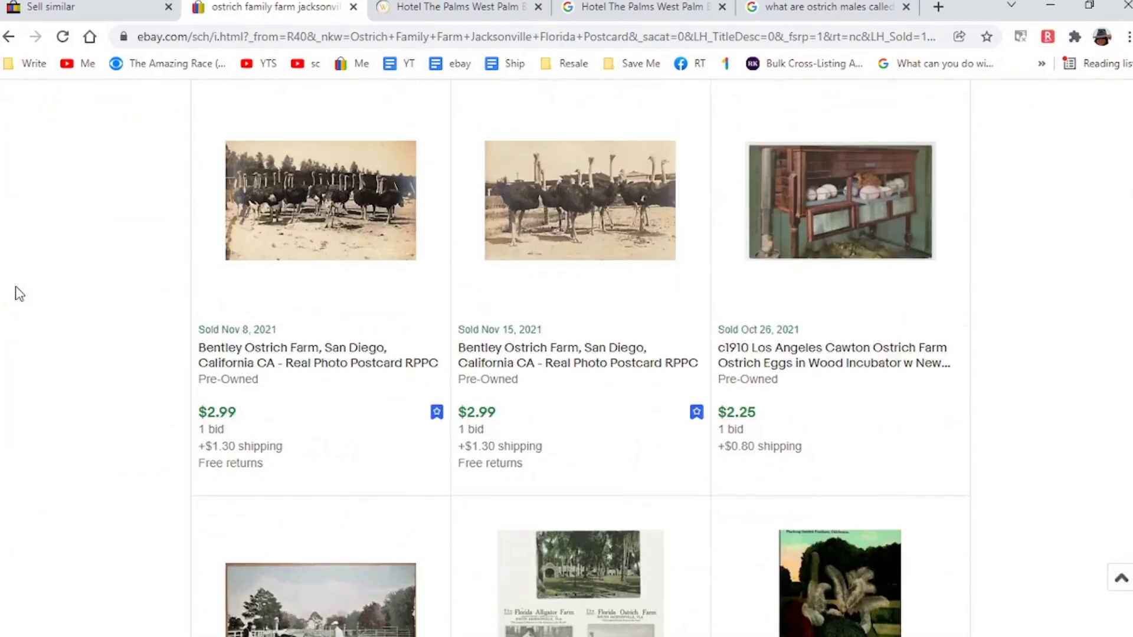
scroll(19, 293, "down", 7)
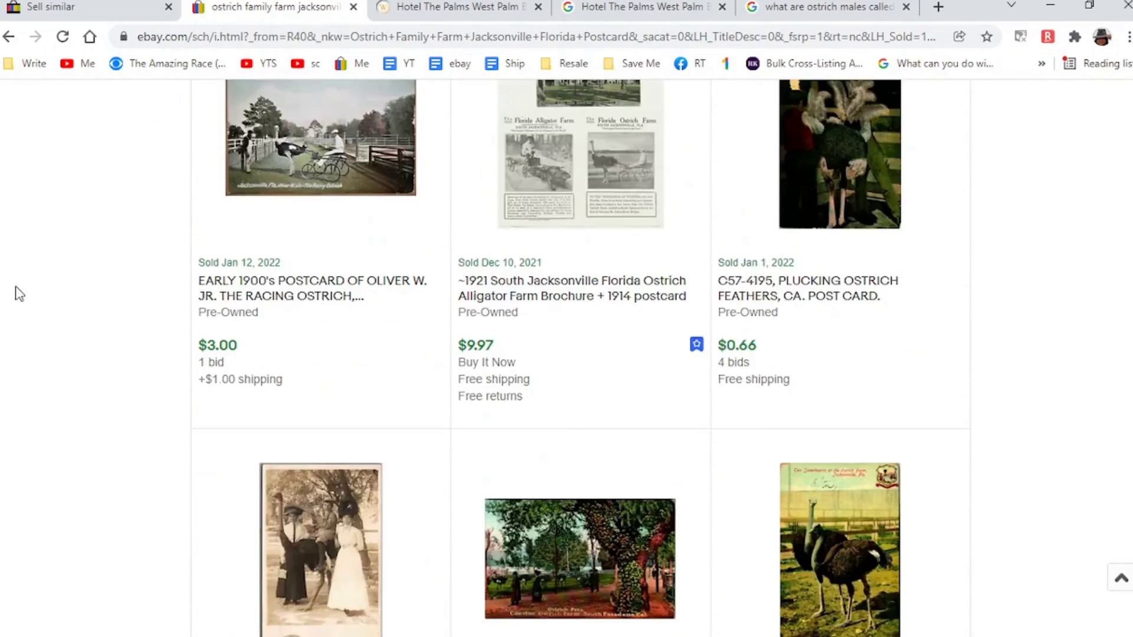
scroll(19, 293, "down", 15)
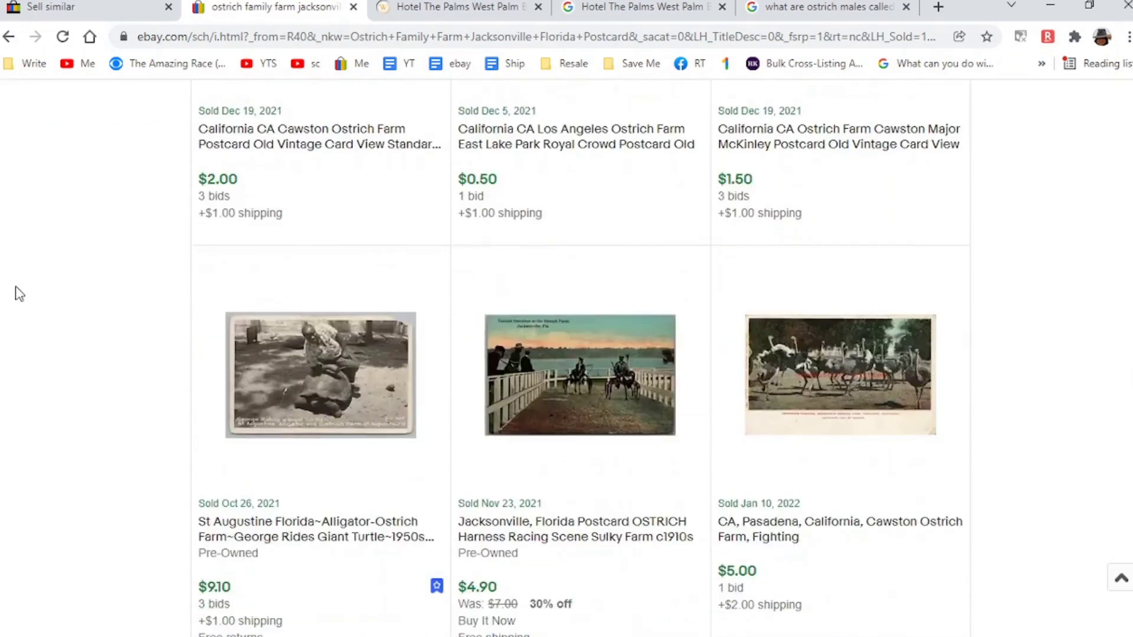
key("ctrl+Tab")
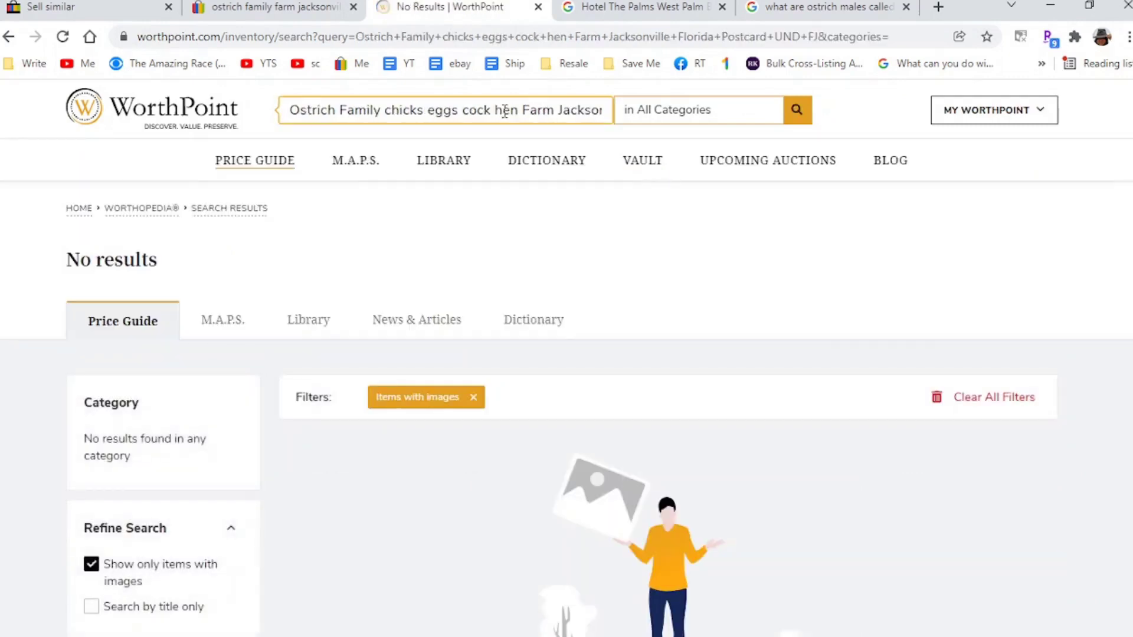
Step: Shorten the WorthPoint search query by removing the extra words and 'UND FJ', then rerun it
left_click(525, 110)
key("BackSpace")
key("BackSpace")
key("BackSpace")
key("BackSpace")
key("BackSpace")
key("BackSpace")
key("BackSpace")
key("BackSpace")
key("BackSpace")
key("BackSpace")
key("BackSpace")
key("BackSpace")
key("BackSpace")
key("BackSpace")
key("BackSpace")
key("BackSpace")
key("BackSpace")
key("BackSpace")
key("BackSpace")
key("BackSpace")
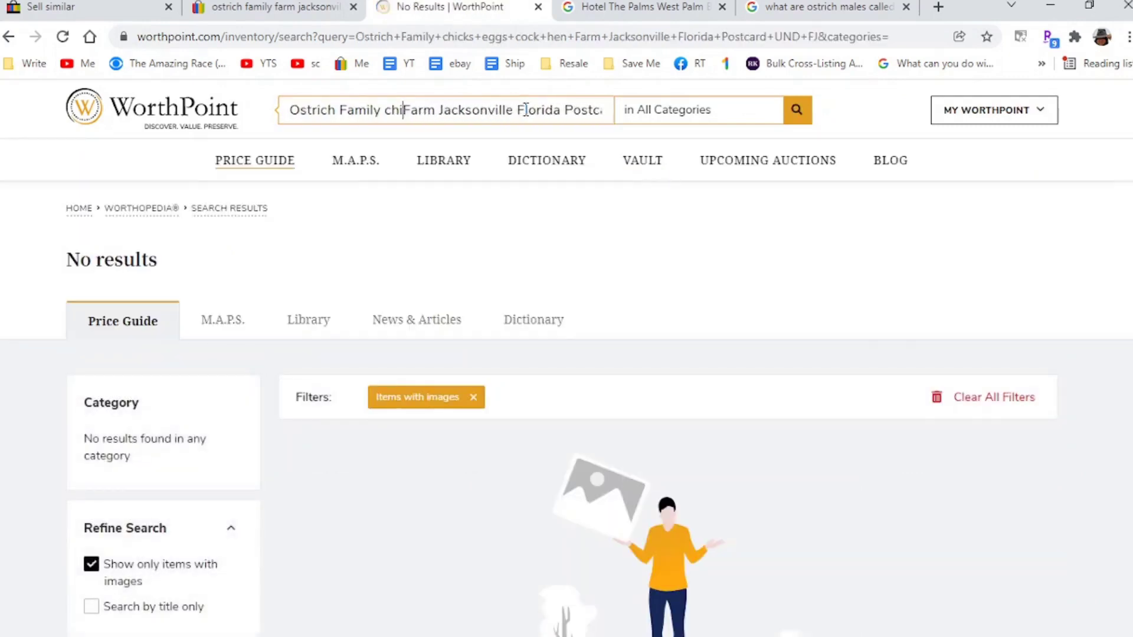
key("BackSpace")
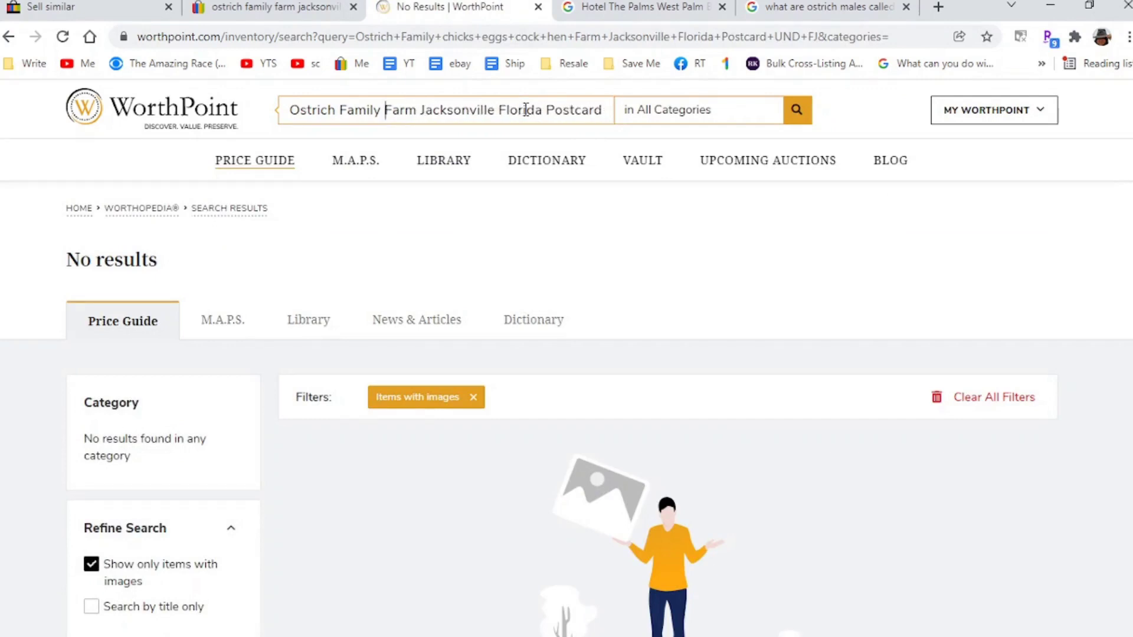
key("End")
key("BackSpace")
key("BackSpace")
key("BackSpace")
key("BackSpace")
key("BackSpace")
key("BackSpace")
key("BackSpace")
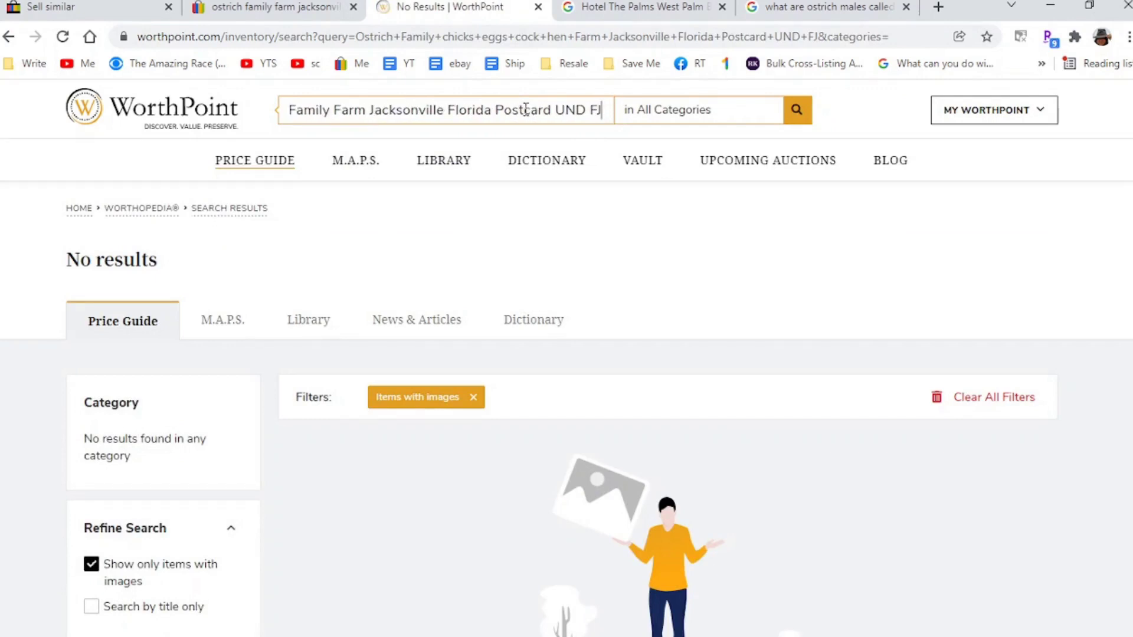
key("Return")
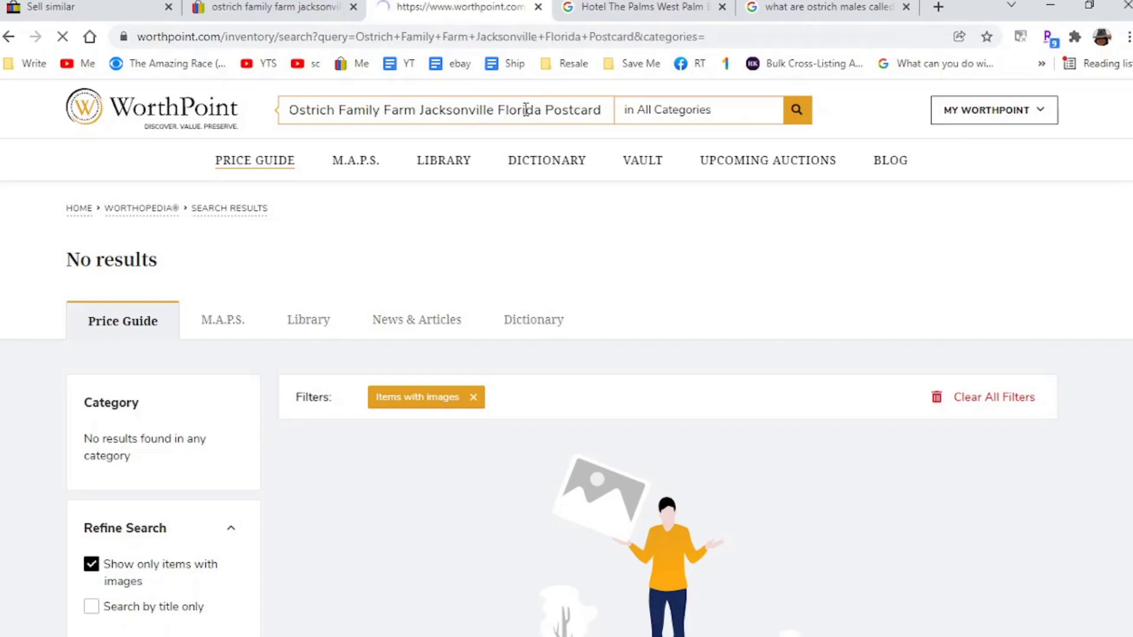
scroll(525, 109, "down", 4)
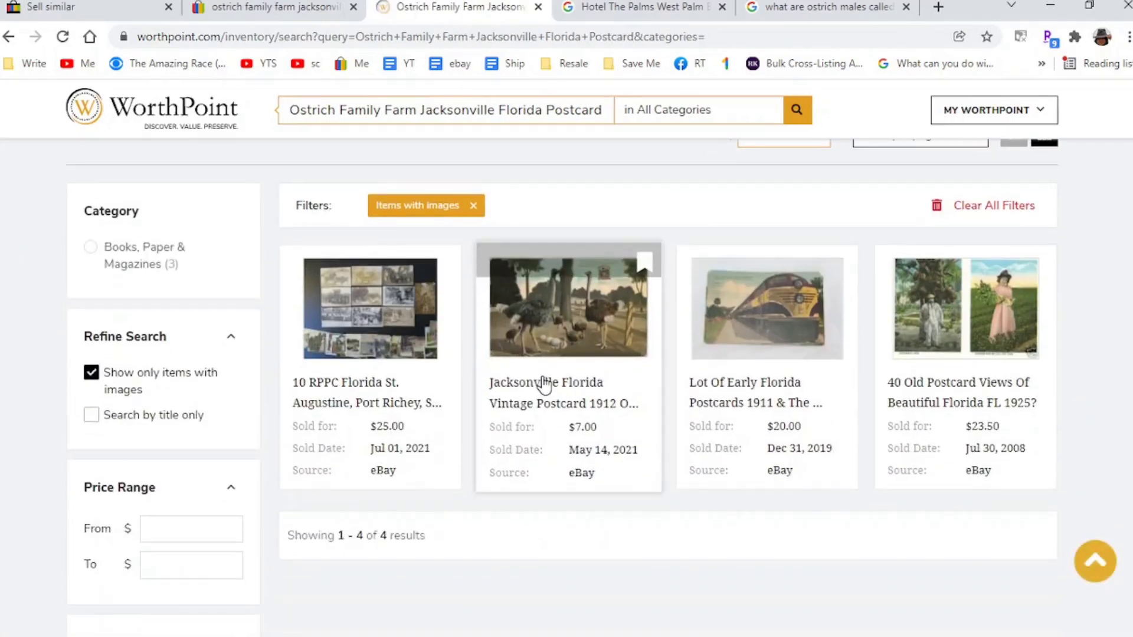
scroll(581, 390, "down", 1)
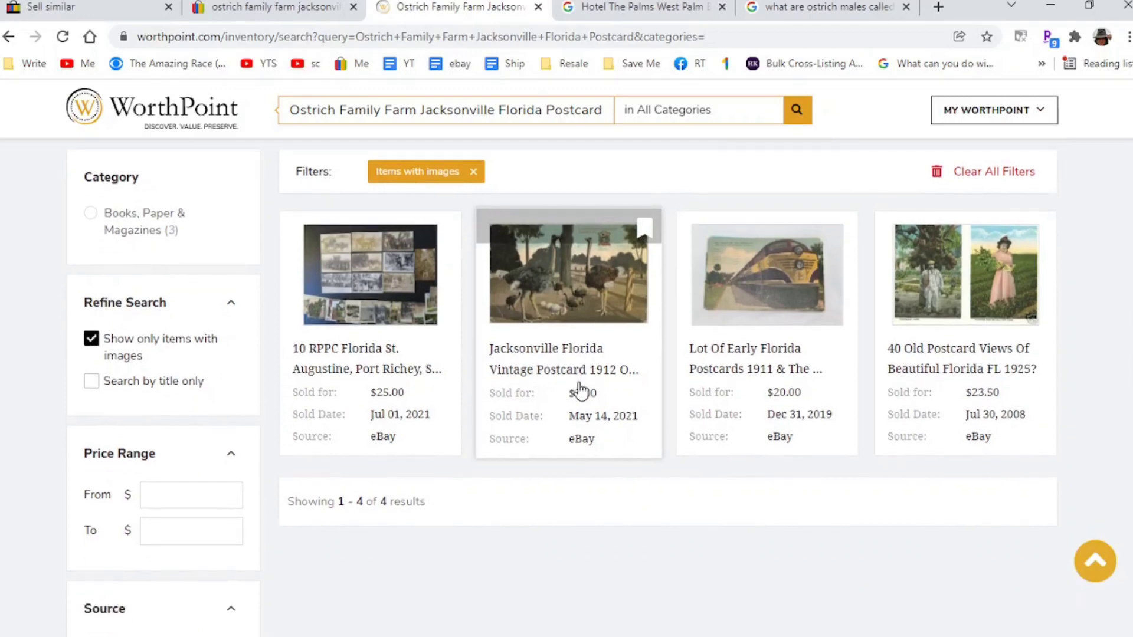
Step: Open the 1912 Jacksonville ostrich family postcard record, sold for $7.00 on May 14, 2021
left_click(289, 6)
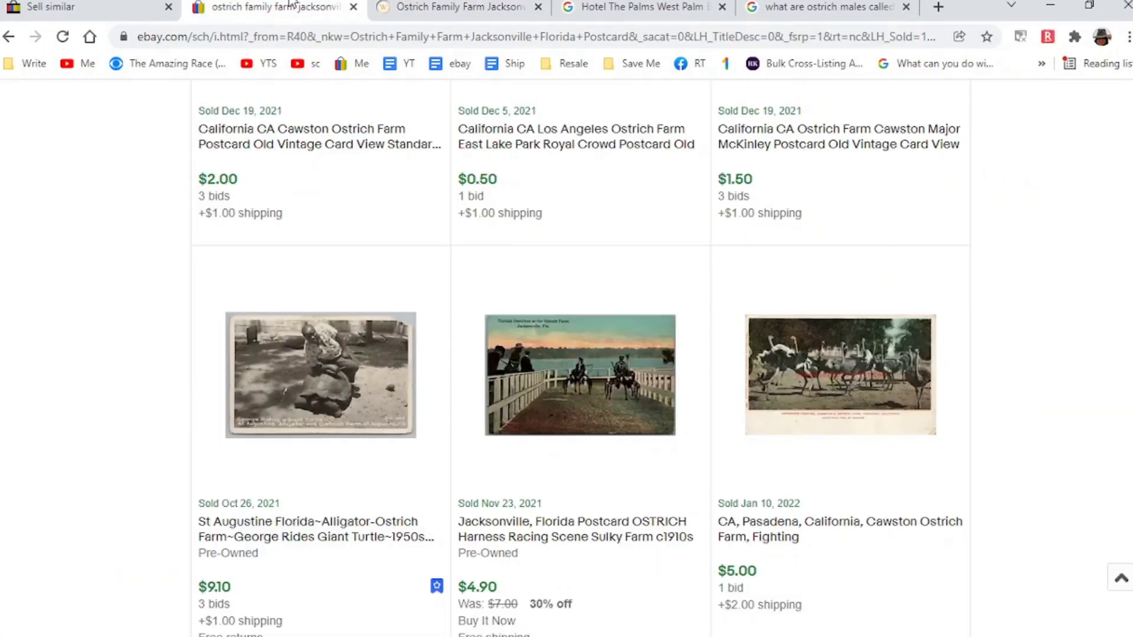
left_click(476, 7)
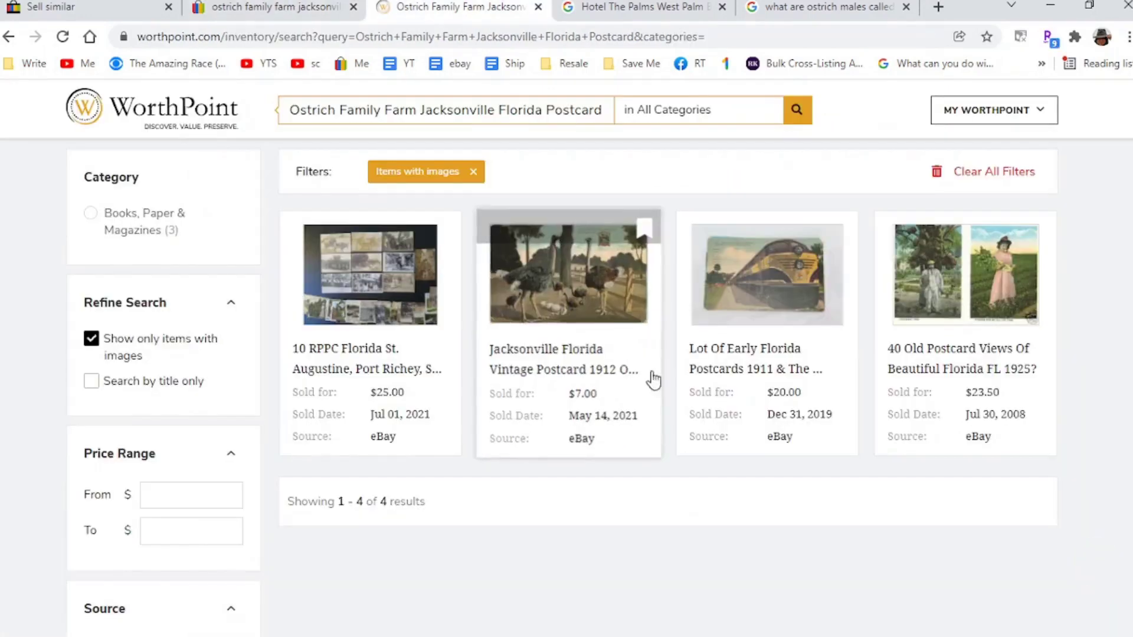
left_click(597, 399)
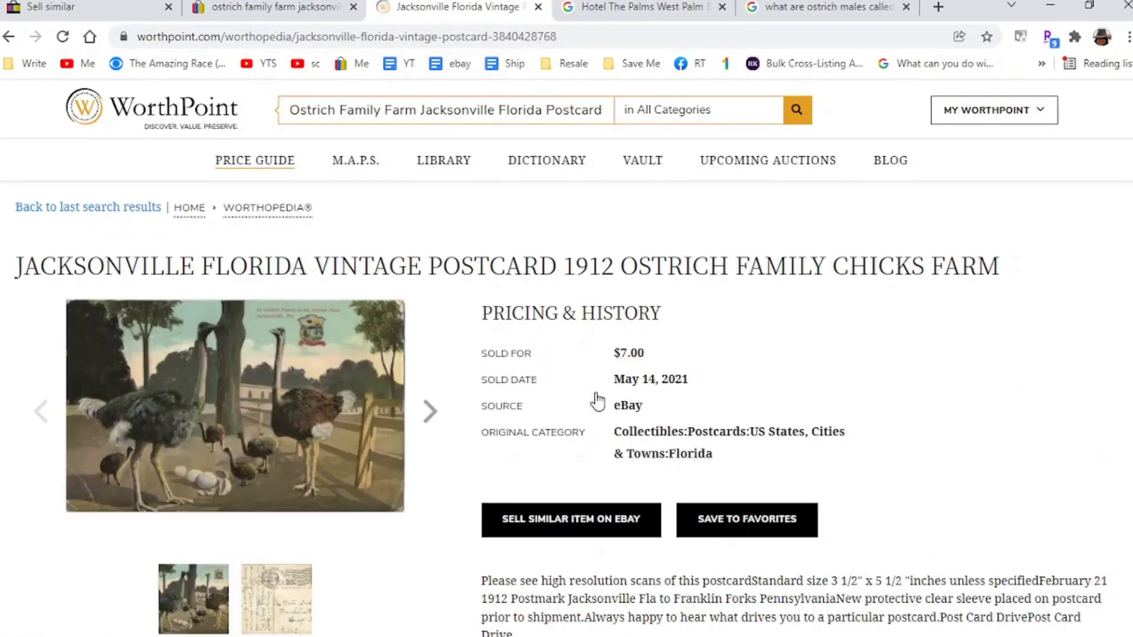
scroll(597, 401, "down", 4)
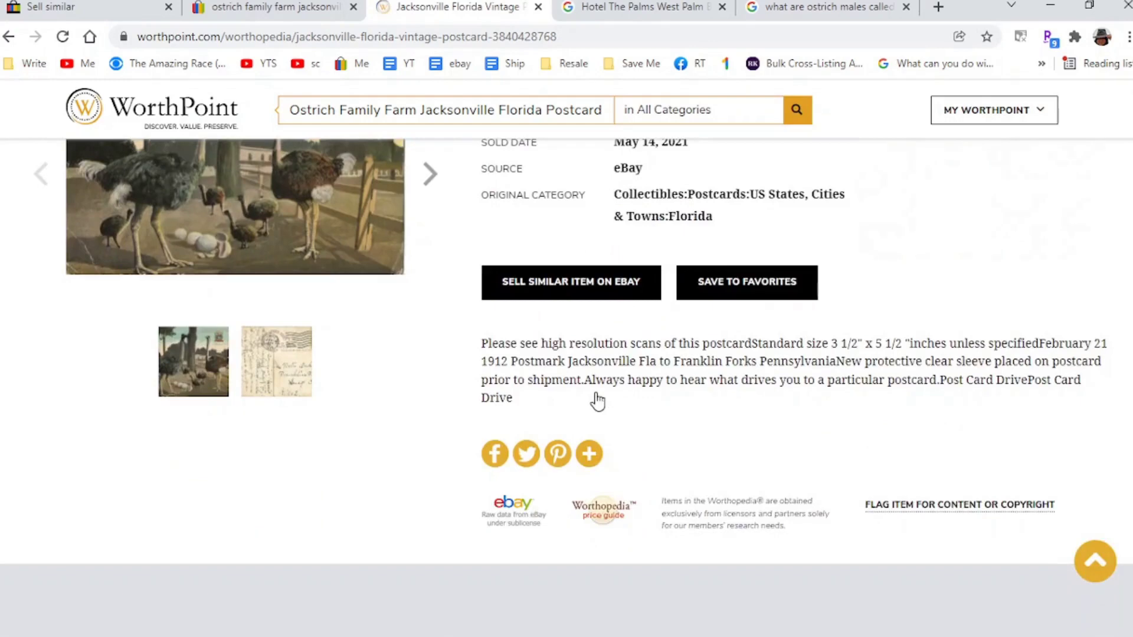
Step: Change the ostrich postcard's Buy It Now price from $3.97 to $5.97 and list the item
left_click(147, 7)
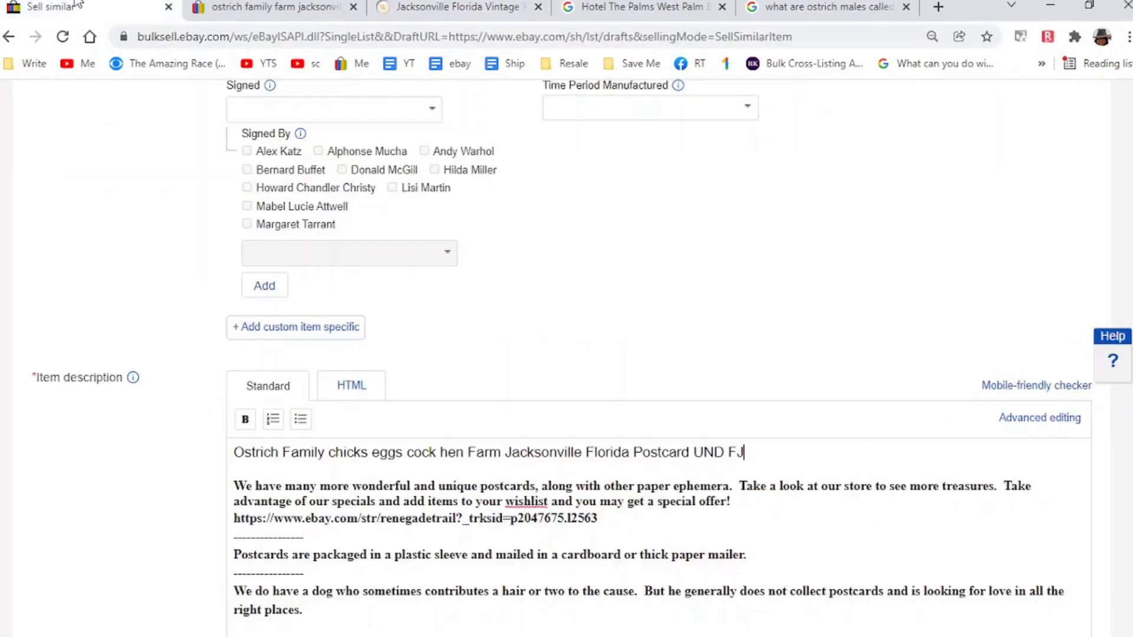
scroll(630, 292, "down", 10)
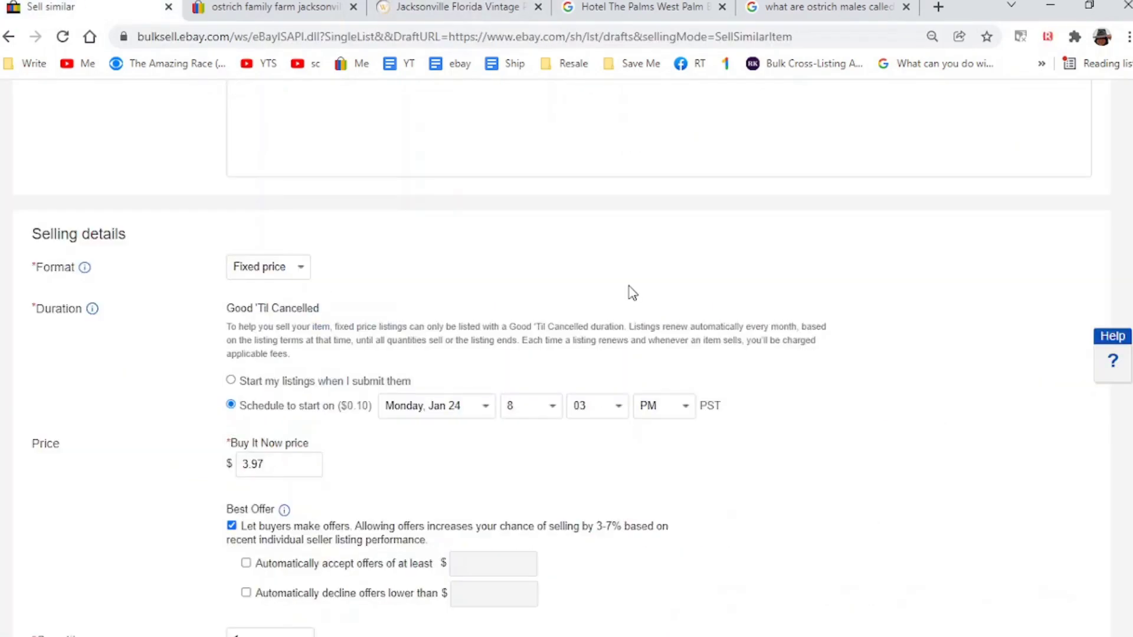
left_click(246, 465)
key("BackSpace")
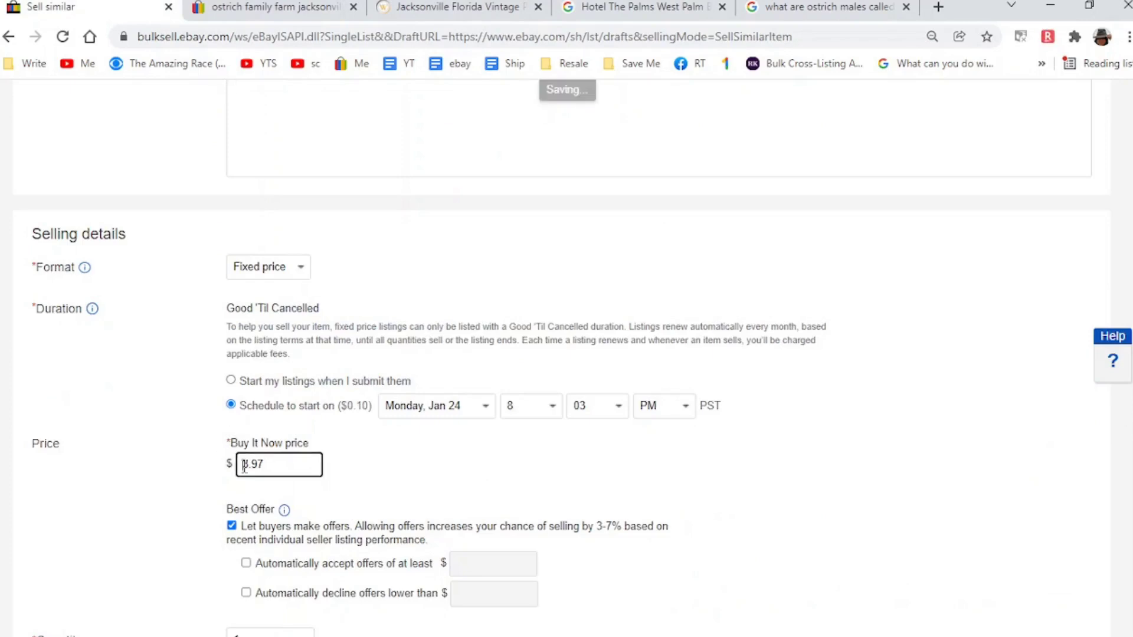
type("5")
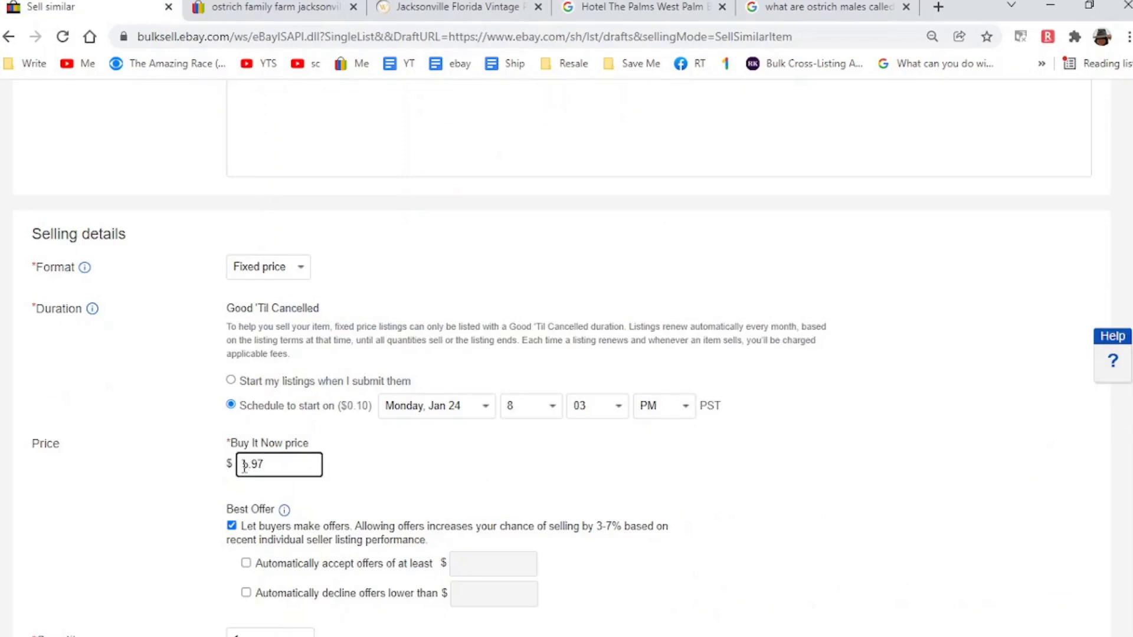
scroll(393, 422, "down", 8)
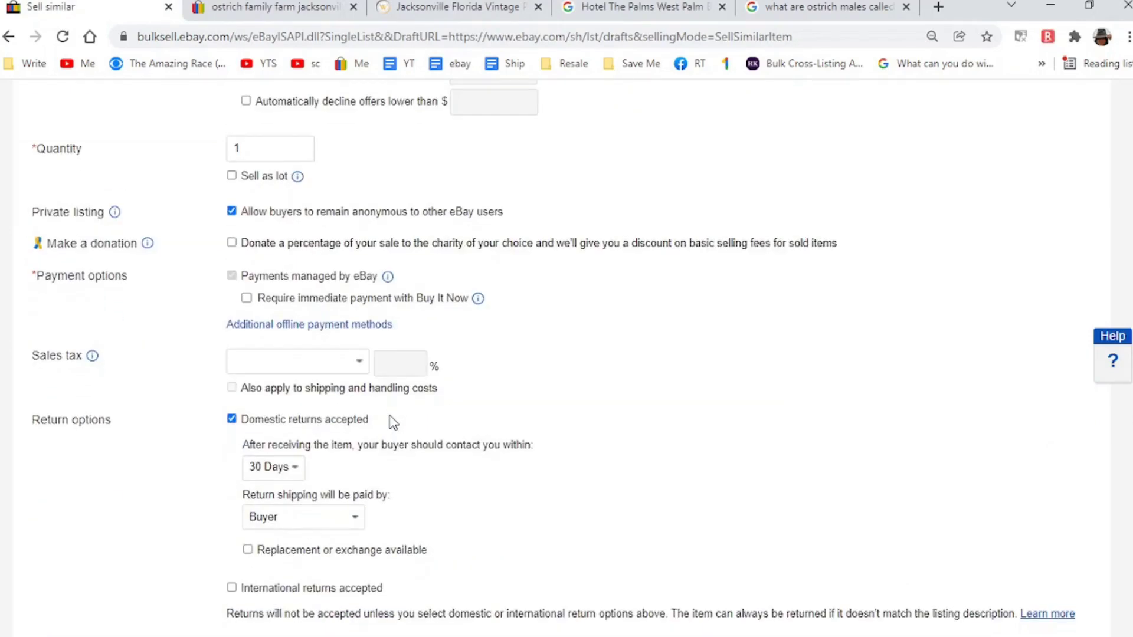
scroll(393, 422, "down", 20)
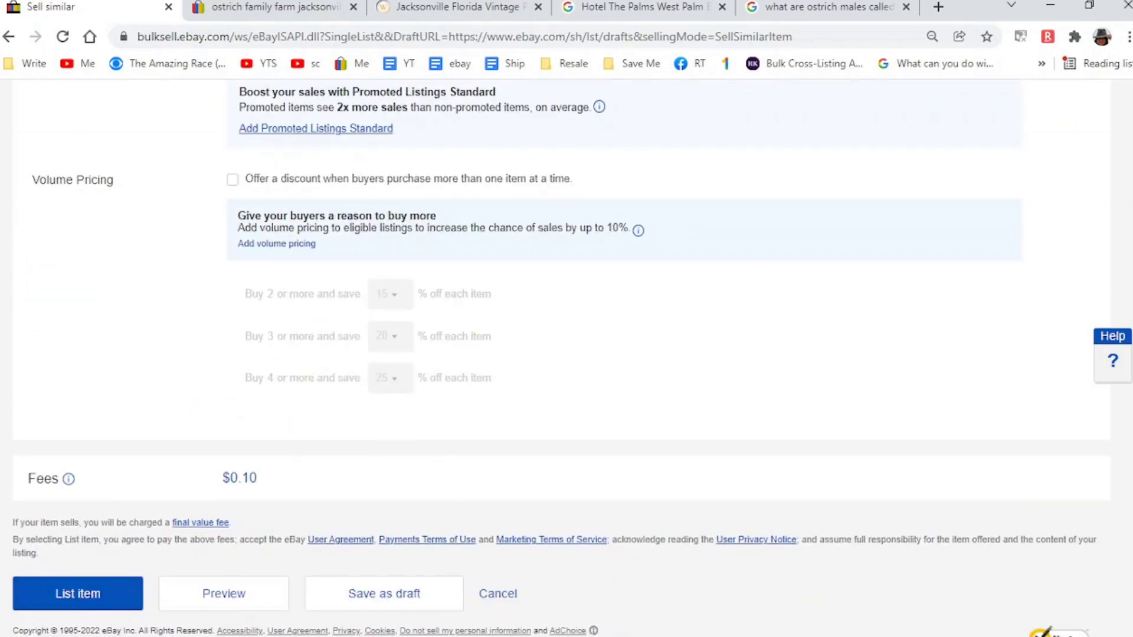
left_click(25, 594)
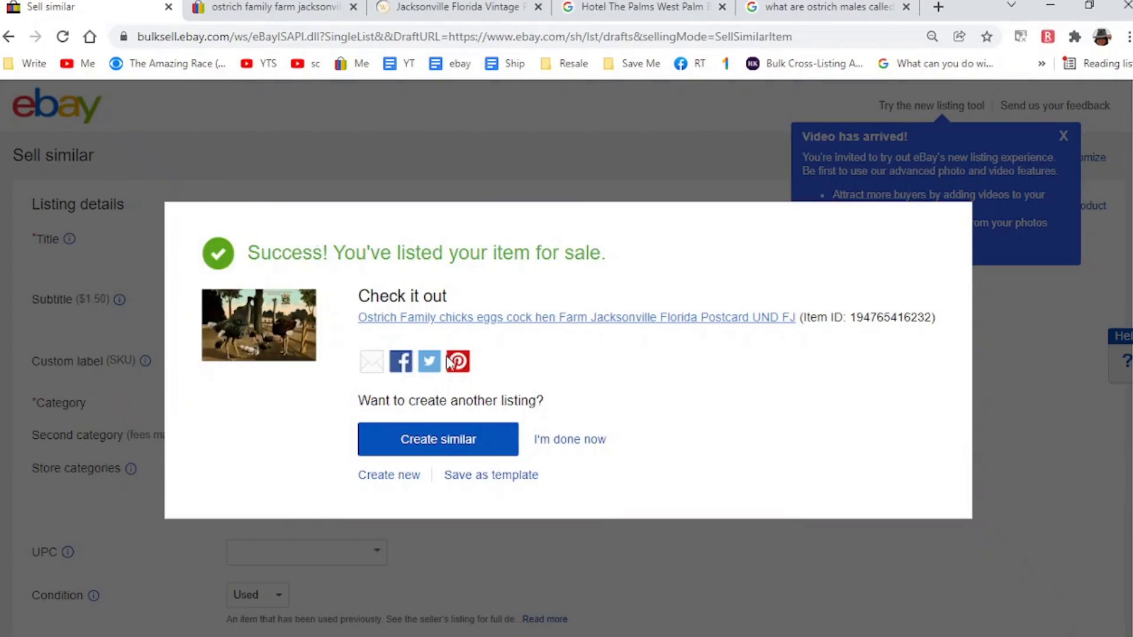
left_click(462, 447)
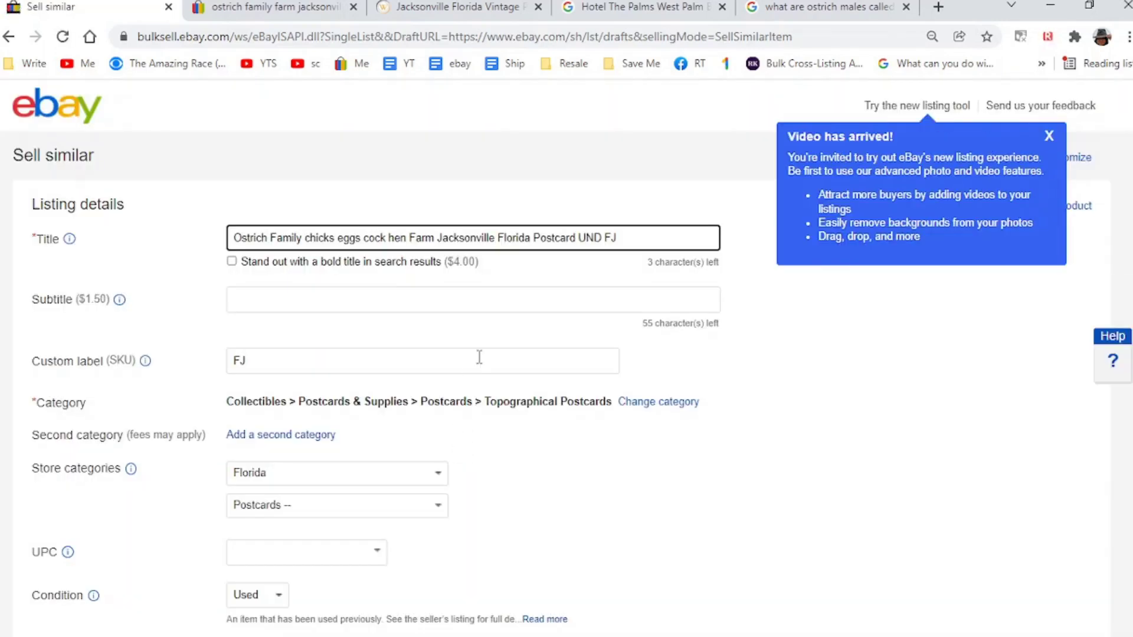
Step: Clear the ostrich wording from the new title and type 'Court House' before Jacksonville Florida Postcard
key("End")
key("BackSpace")
key("BackSpace")
key("BackSpace")
key("BackSpace")
key("BackSpace")
key("BackSpace")
key("BackSpace")
key("BackSpace")
key("BackSpace")
key("BackSpace")
key("BackSpace")
key("Delete")
key("Delete")
key("Delete")
key("Delete")
key("Delete")
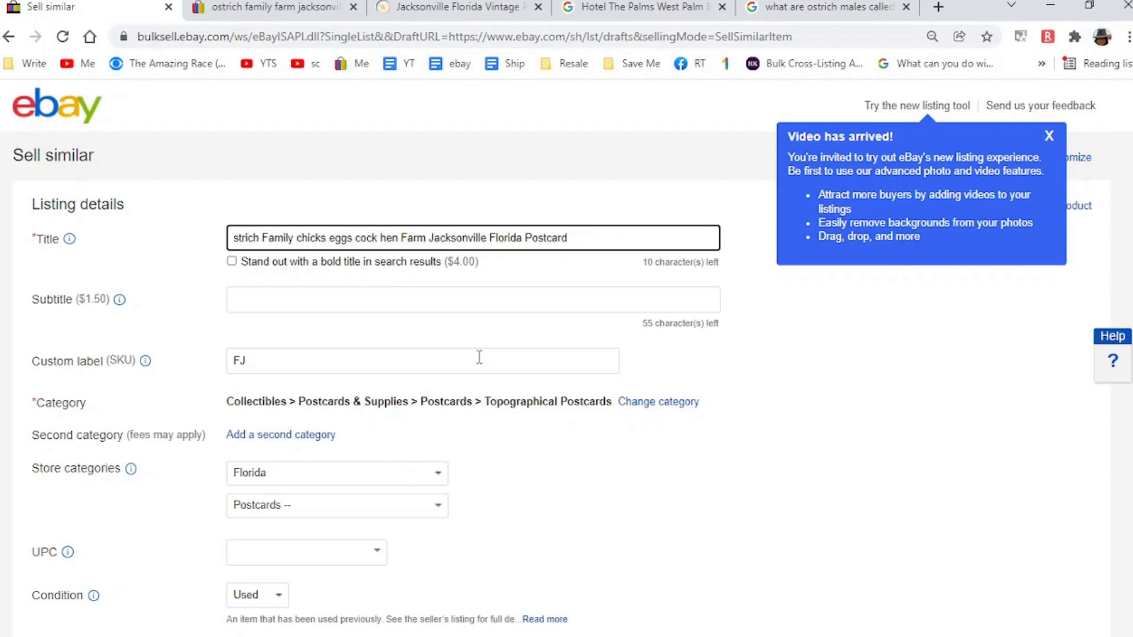
key("Delete")
key("Delete")
key("Delete")
key("Delete")
key("Delete")
key("Delete")
key("Delete")
key("Delete")
key("Delete")
key("Delete")
key("Delete")
key("Delete")
key("Delete")
key("Delete")
key("Delete")
key("Delete")
key("Delete")
key("Delete")
key("Delete")
key("Delete")
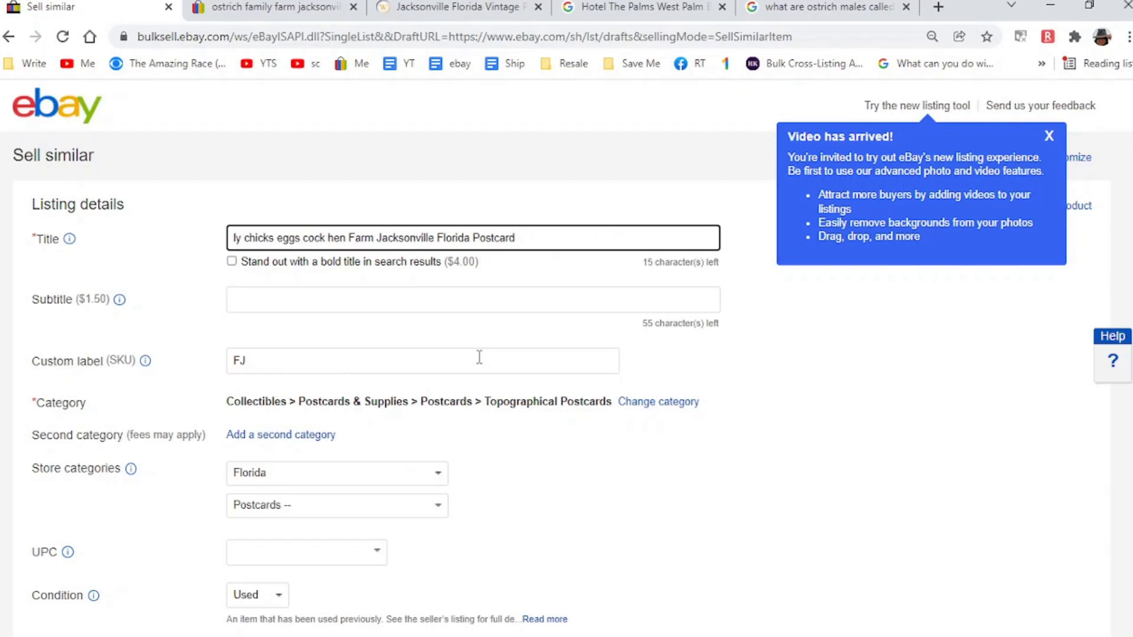
key("Delete")
key("Delete")
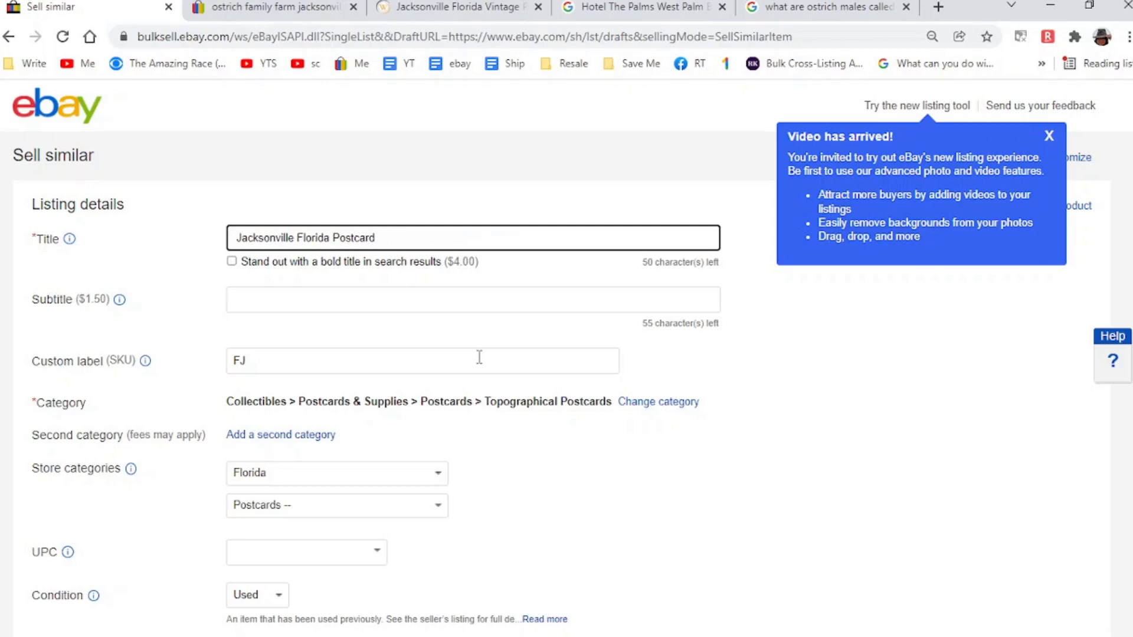
type("Court Hou ")
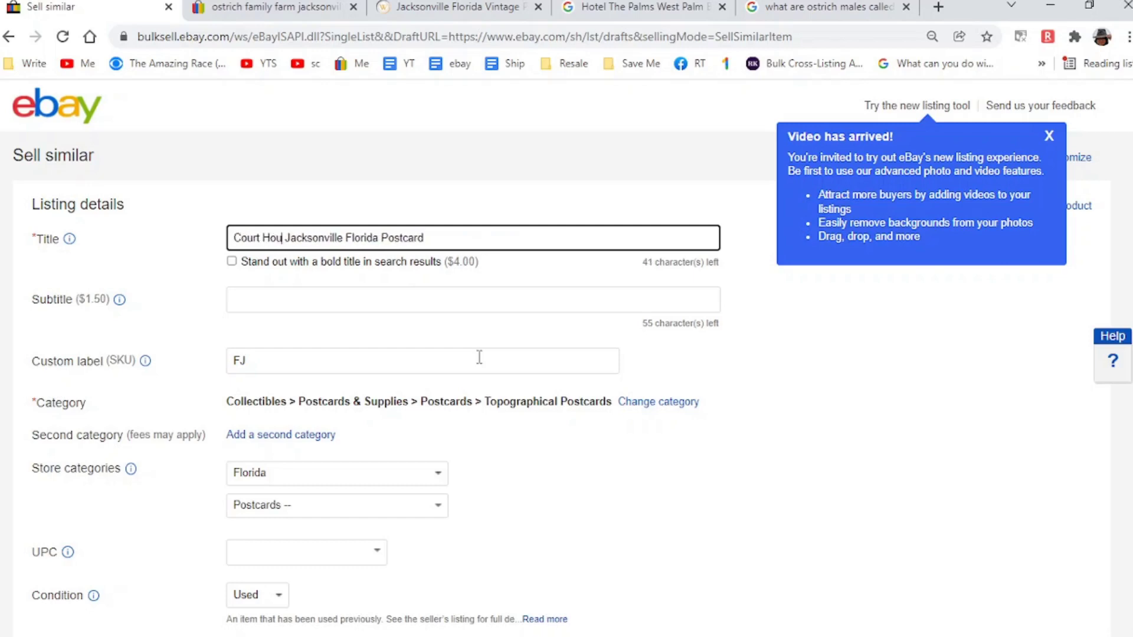
type("se")
key("ctrl+a")
key("ctrl+c")
Step: Search eBay sold listings for 'Court House Jacksonville Florida Postcard'
key("ctrl+Tab")
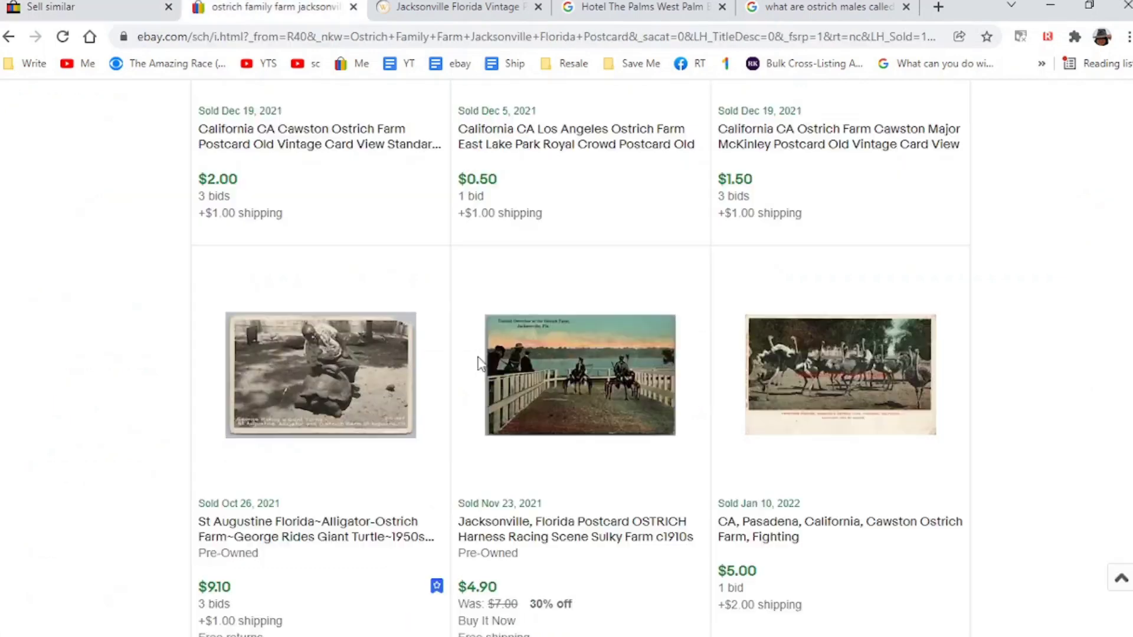
scroll(478, 362, "up", 10)
triple_click(504, 141)
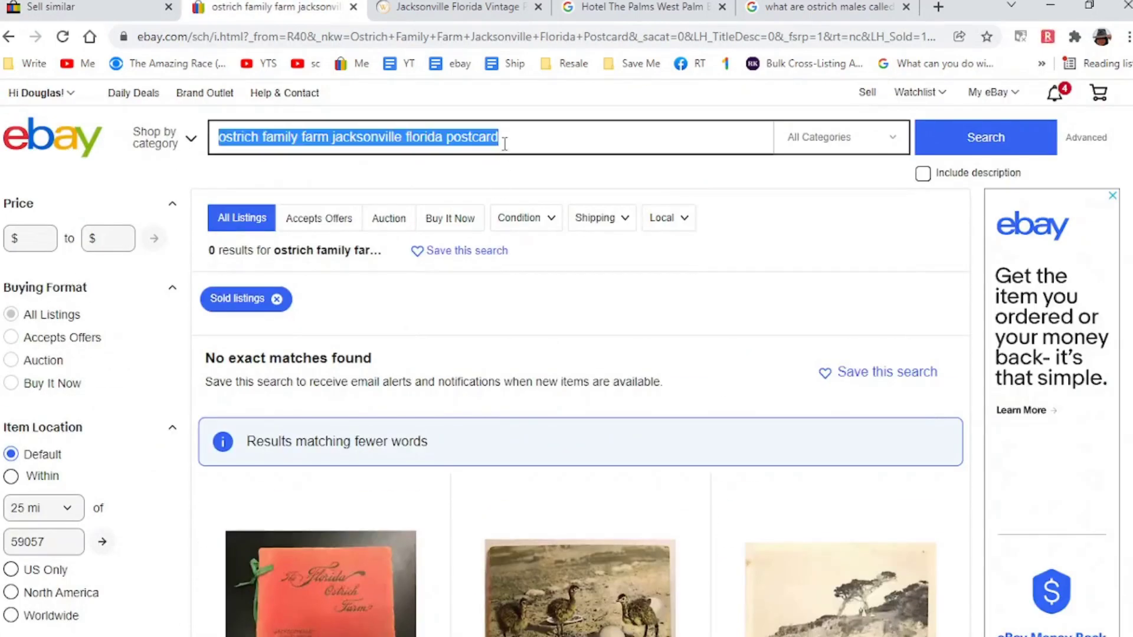
key("ctrl+v")
key("Return")
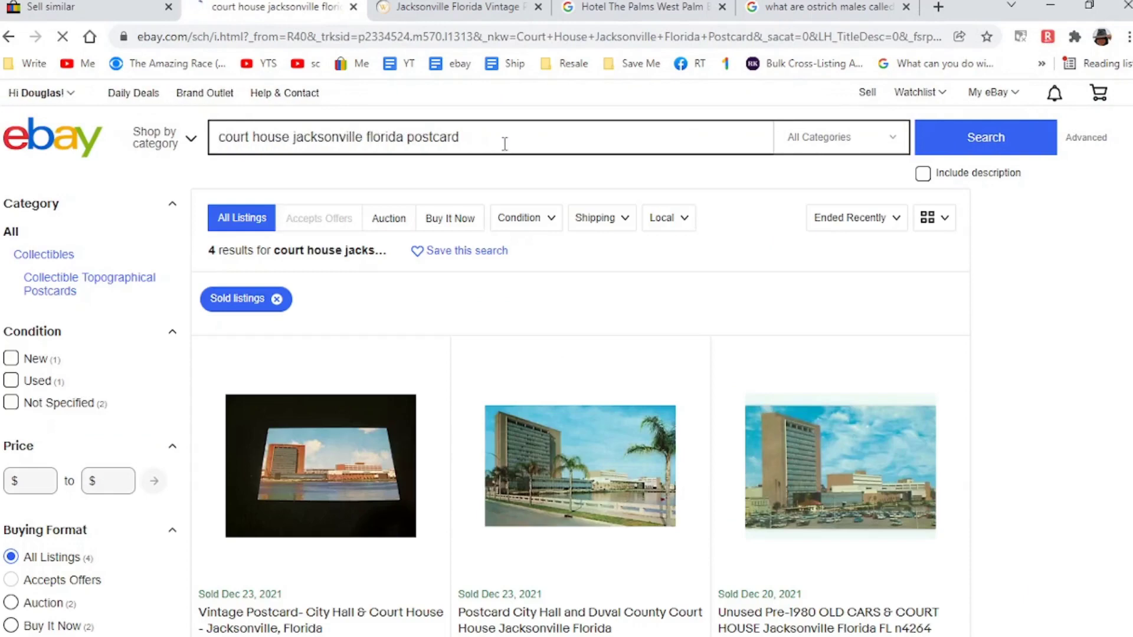
Step: Review the 4 sold results' prices, then drop the sold-only filter to see current listings
scroll(504, 144, "down", 8)
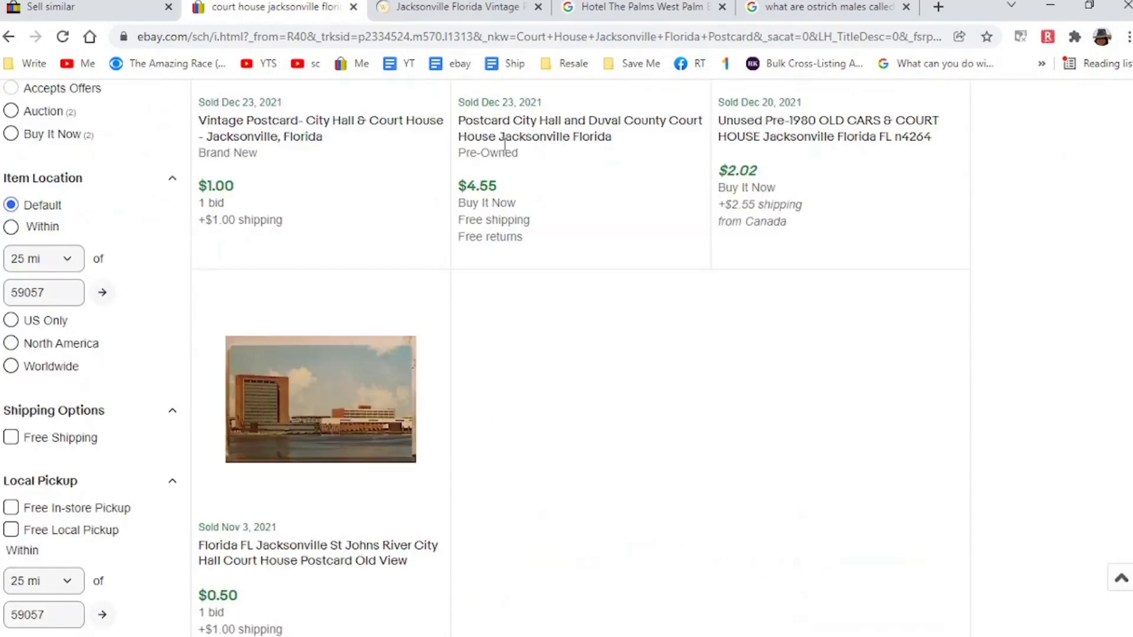
scroll(504, 144, "down", 7)
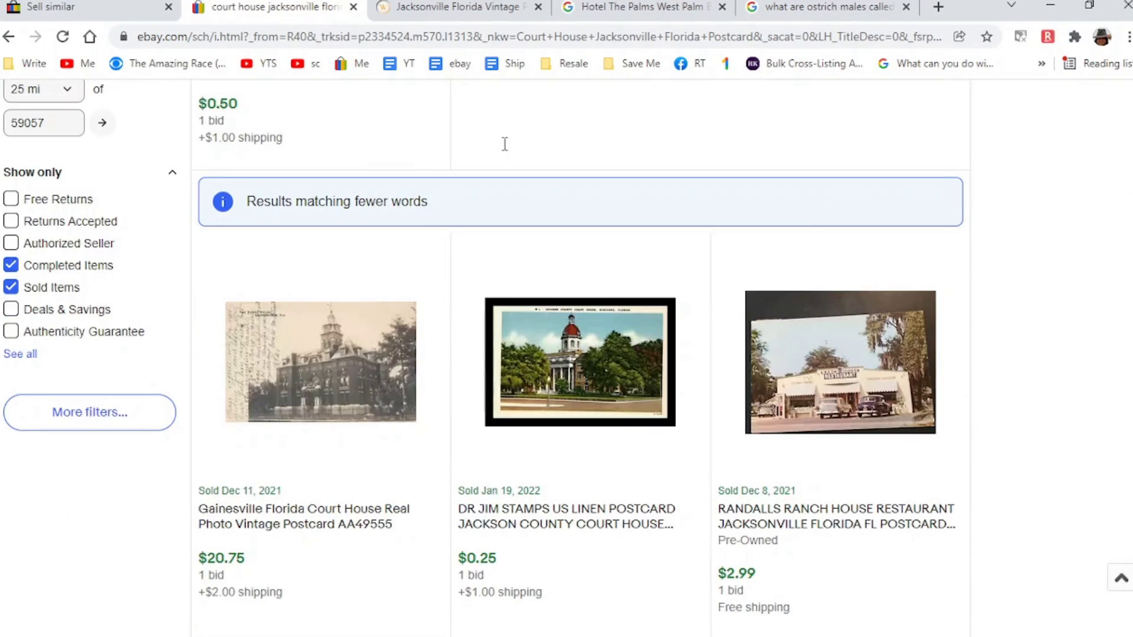
scroll(504, 144, "down", 8)
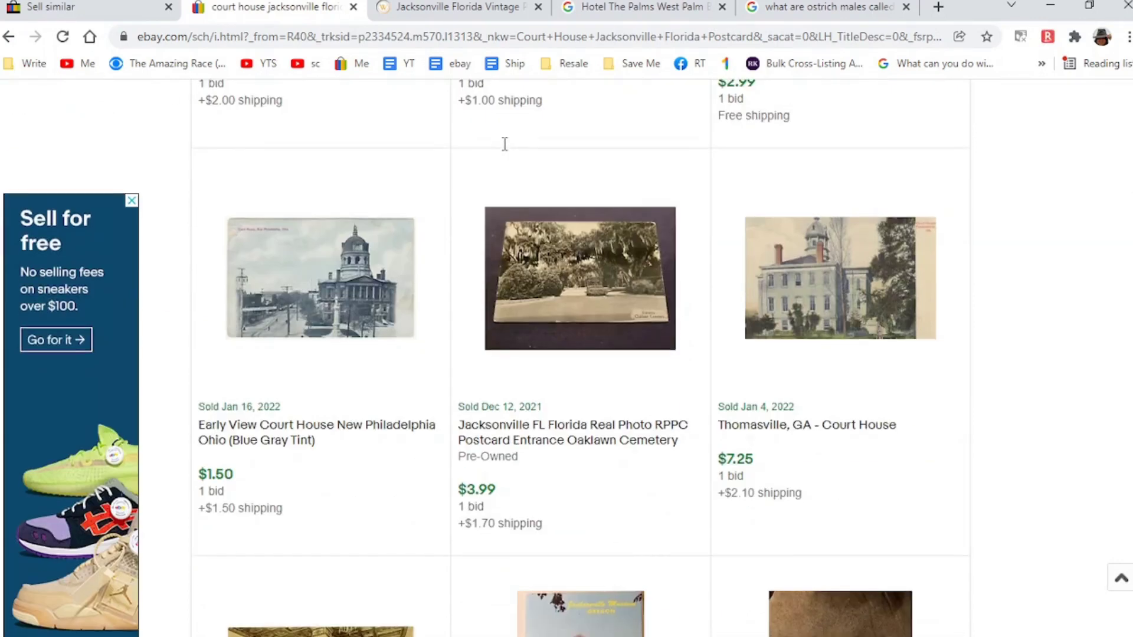
scroll(504, 144, "down", 8)
scroll(504, 144, "up", 8)
scroll(505, 144, "down", 8)
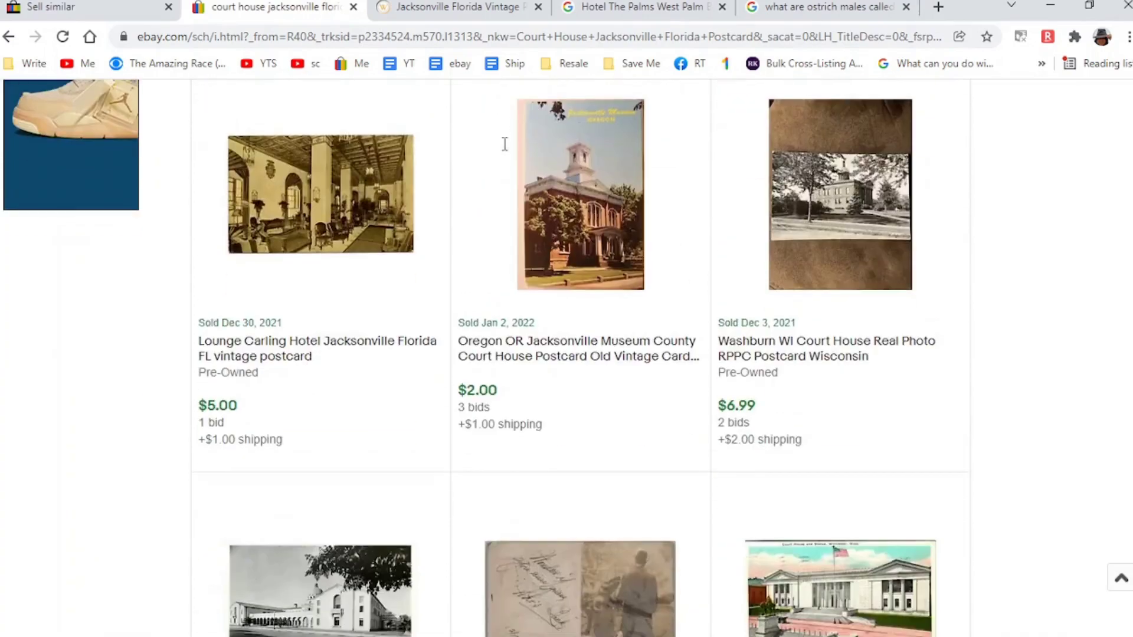
scroll(504, 144, "down", 8)
scroll(504, 144, "down", 8)
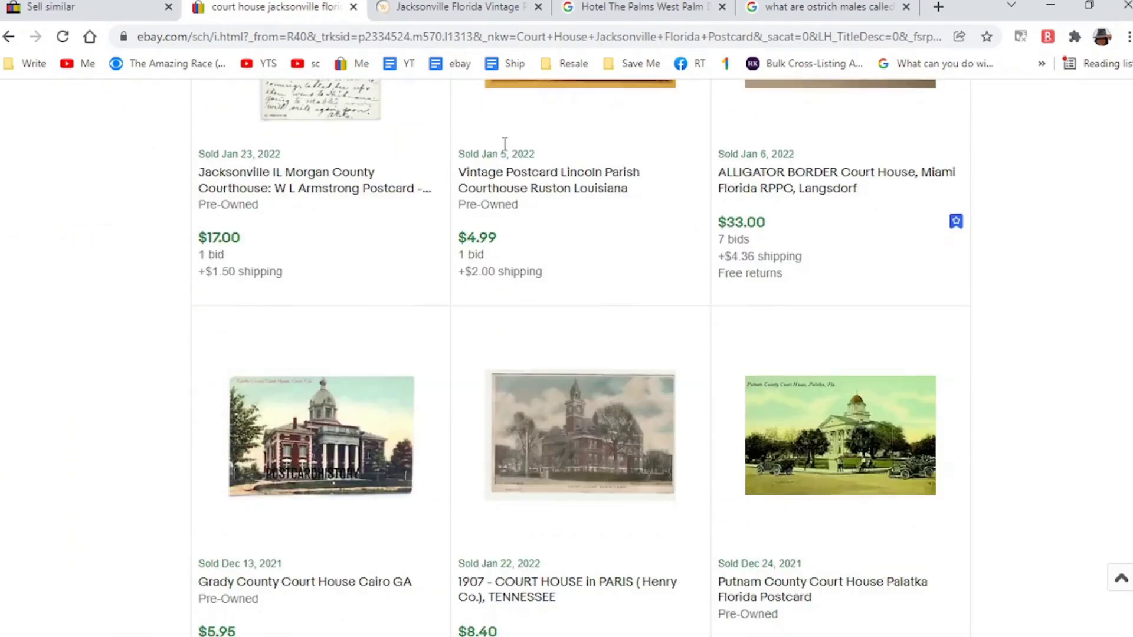
scroll(505, 144, "down", 16)
scroll(490, 156, "up", 20)
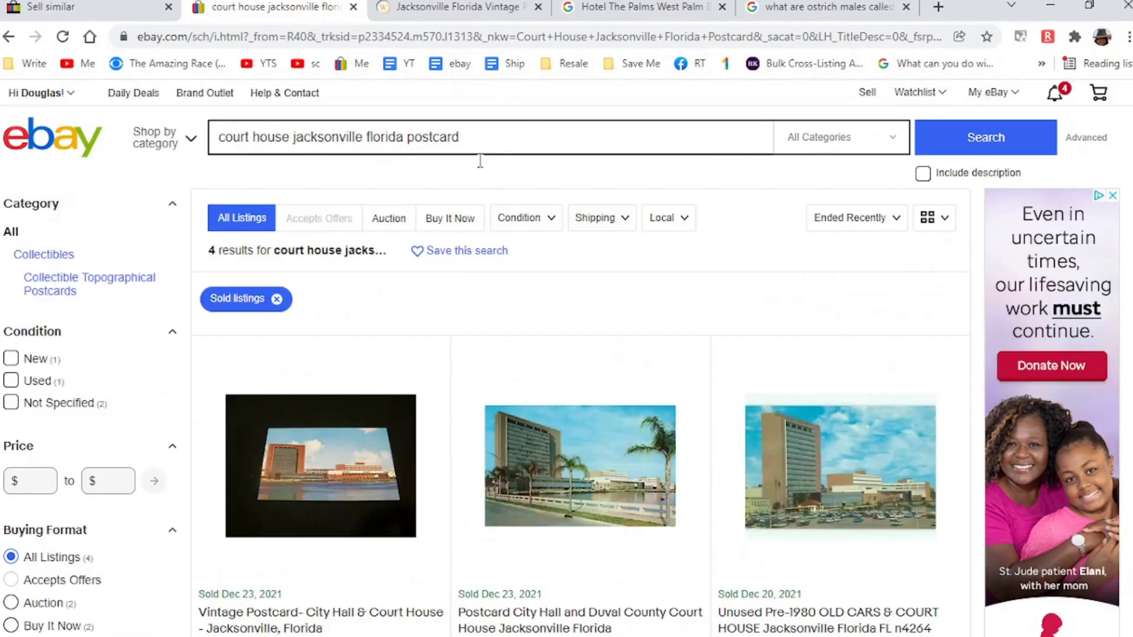
left_click(275, 301)
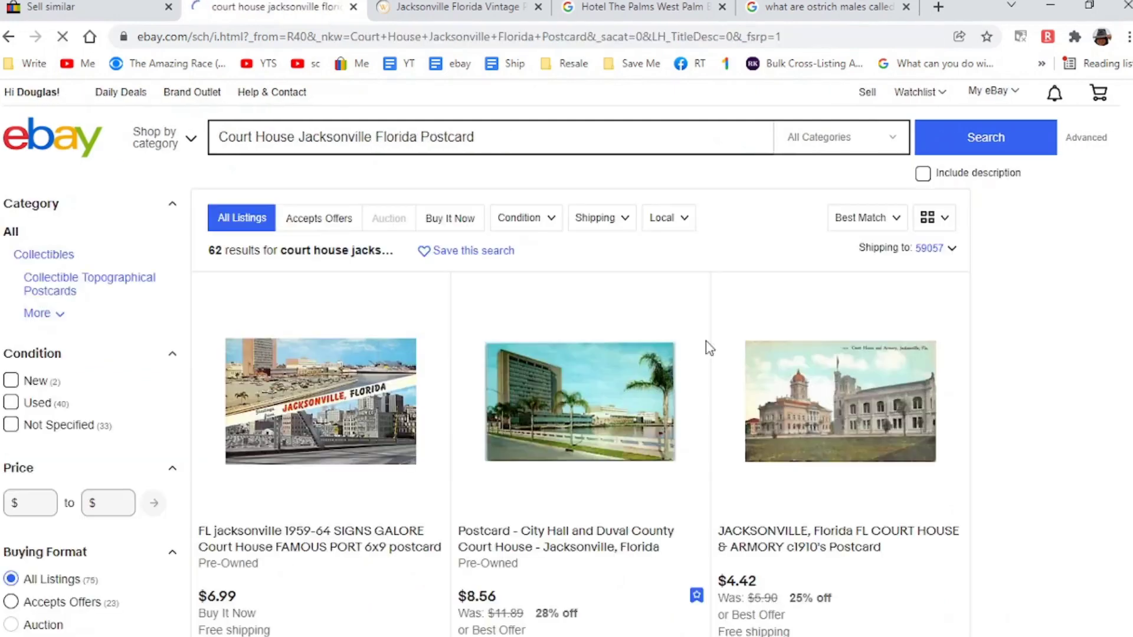
Step: Browse the 62 current court house postcard listings, then go back to the Sell similar form
scroll(709, 348, "down", 8)
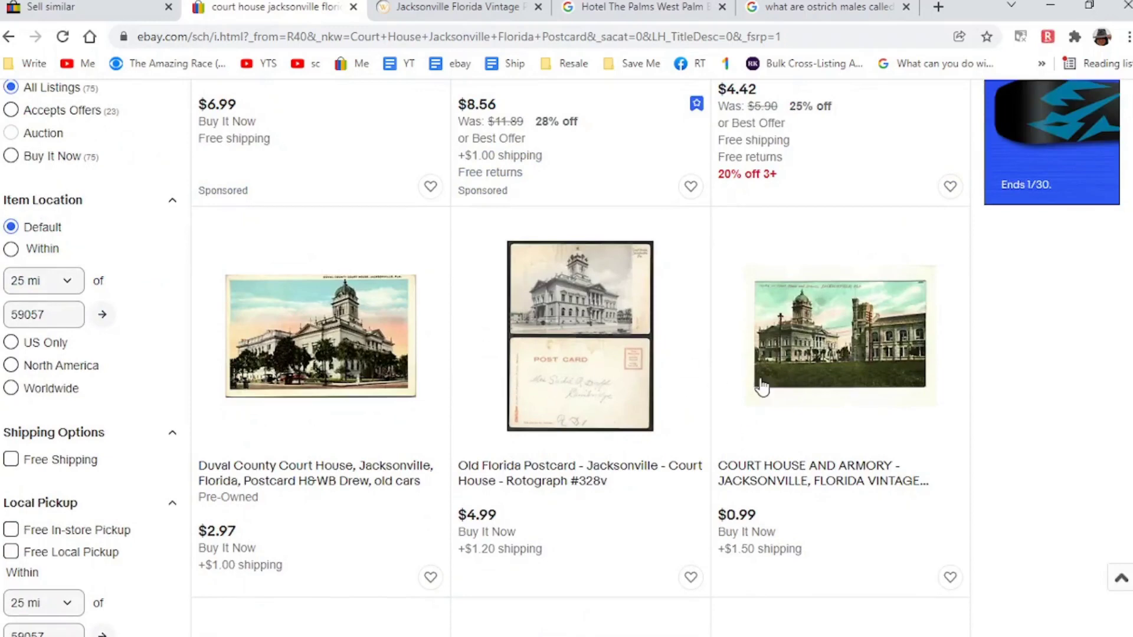
scroll(761, 386, "down", 8)
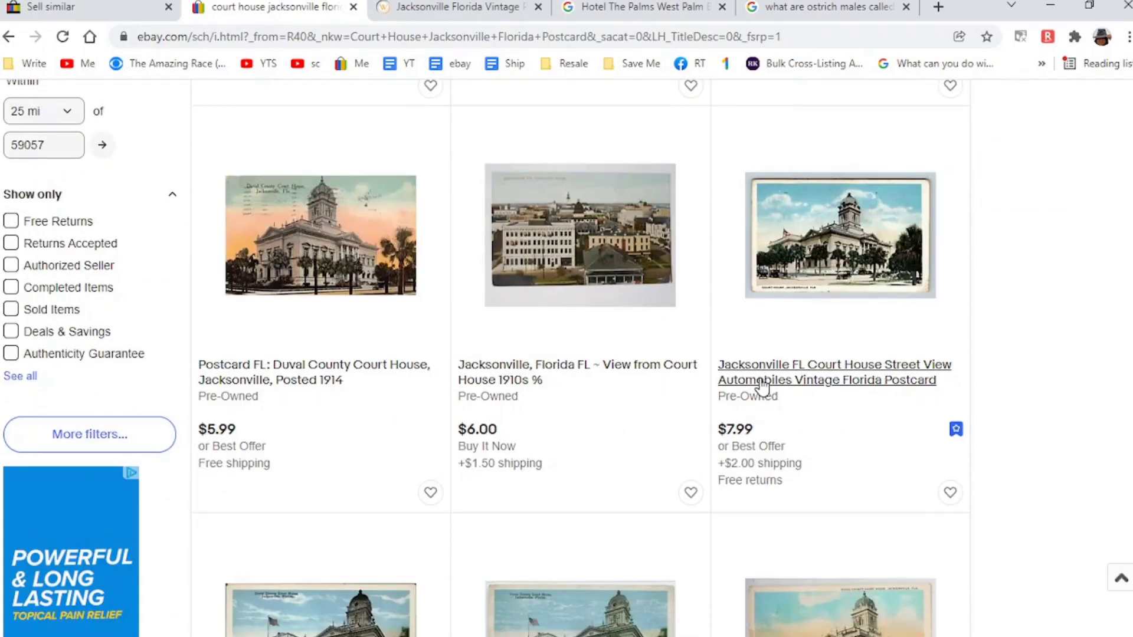
scroll(761, 387, "down", 4)
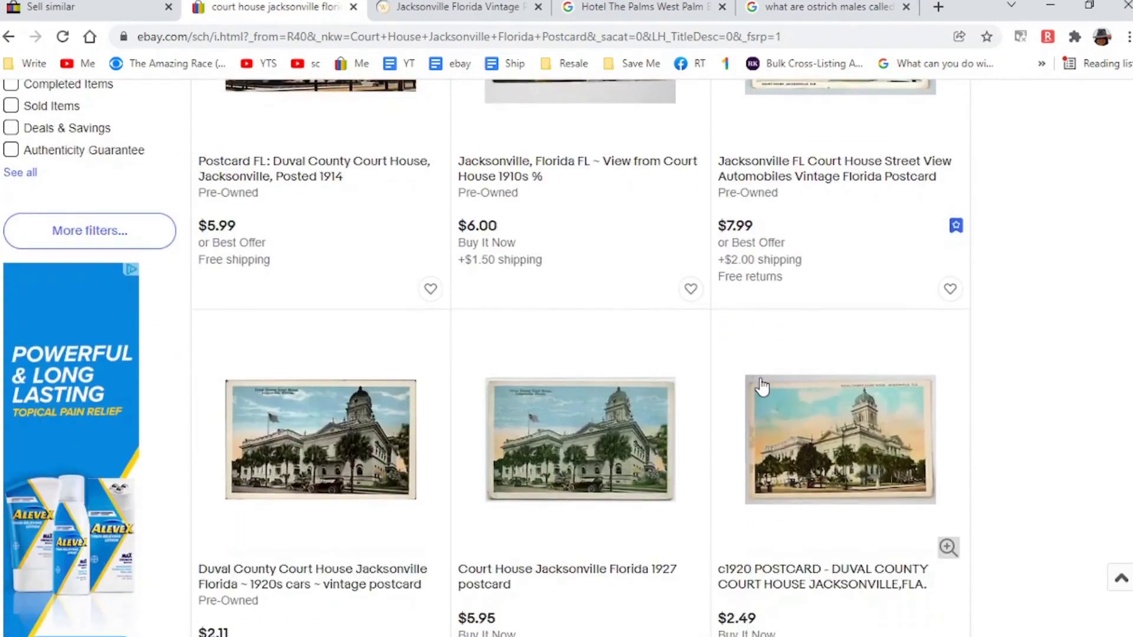
scroll(761, 386, "down", 3)
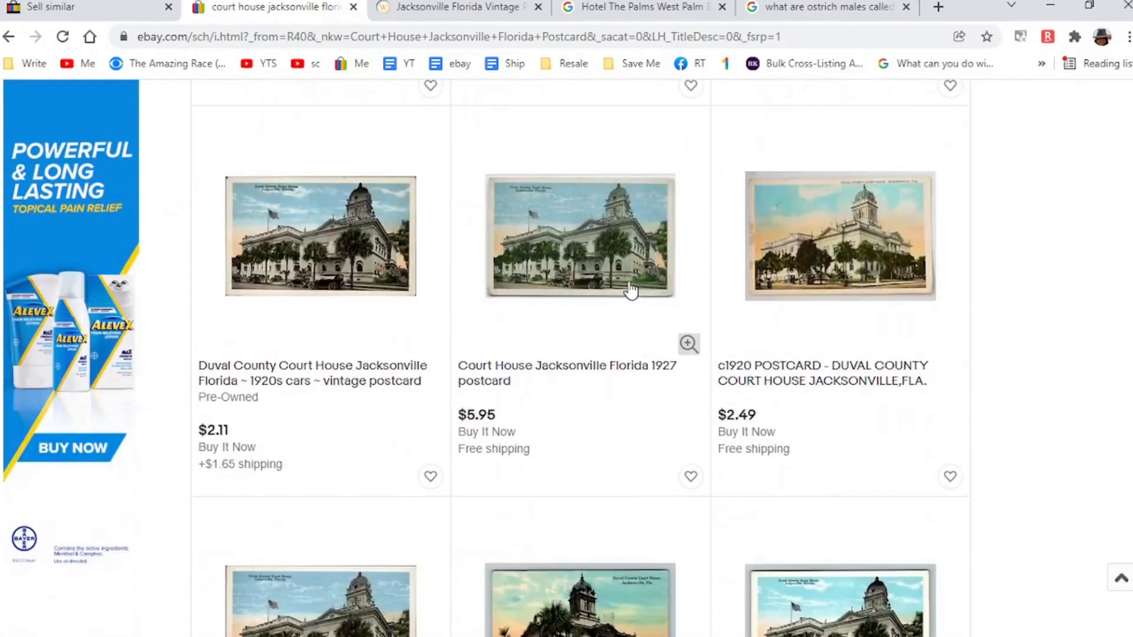
scroll(630, 291, "down", 8)
scroll(630, 290, "down", 20)
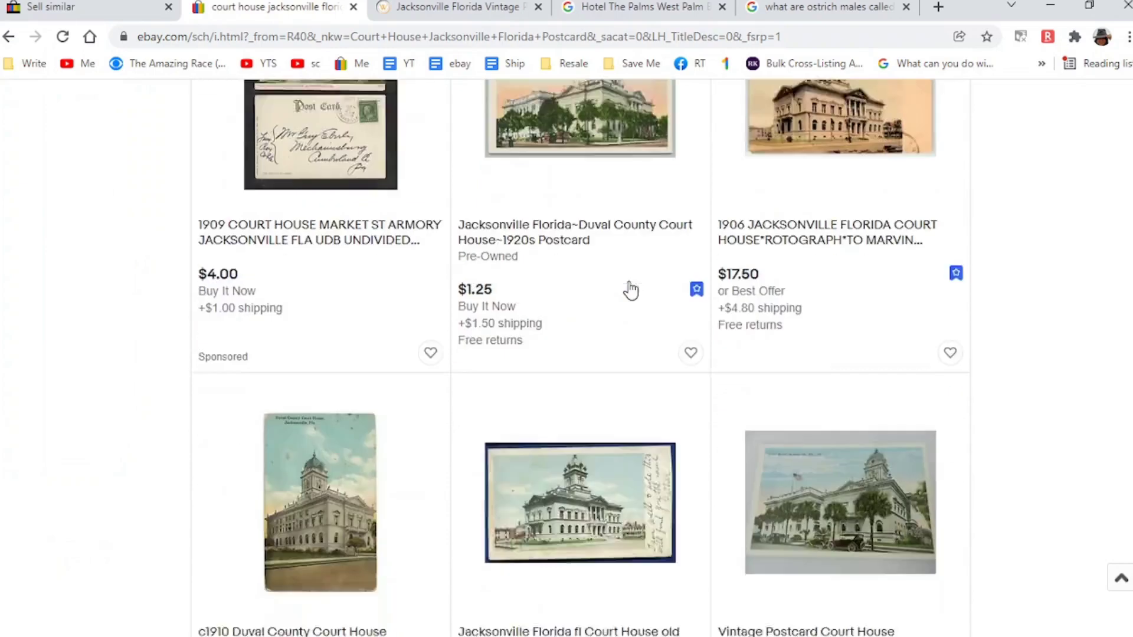
scroll(630, 289, "down", 18)
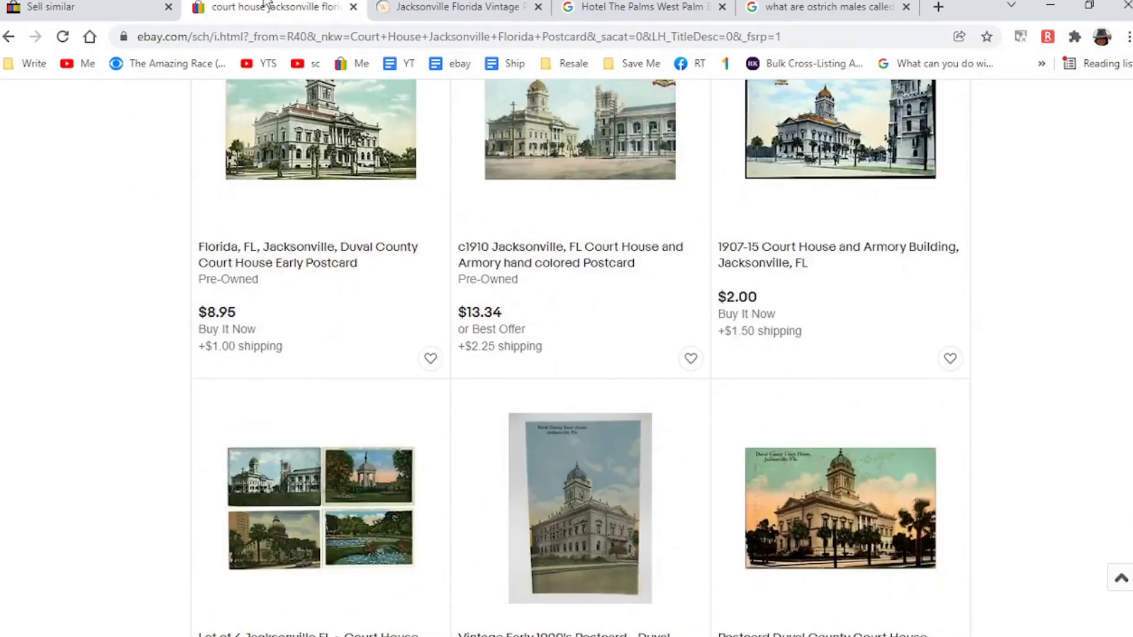
left_click(93, 5)
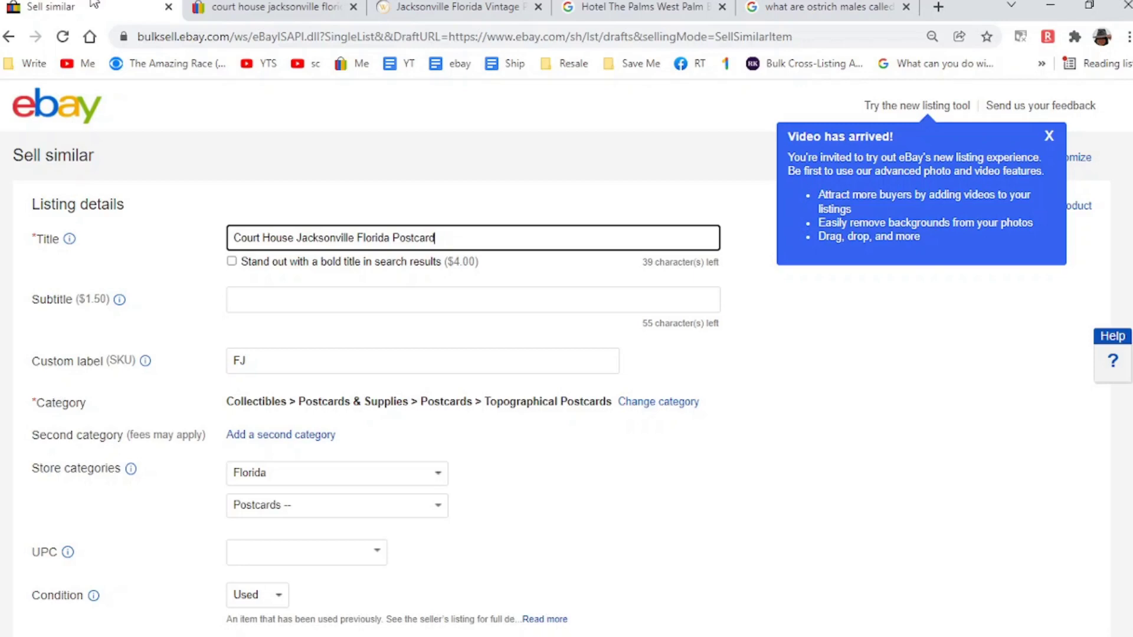
Step: Append the publisher's name plus 'Divided back UNP FC' to the listing title
type("Hugh Leighton UND")
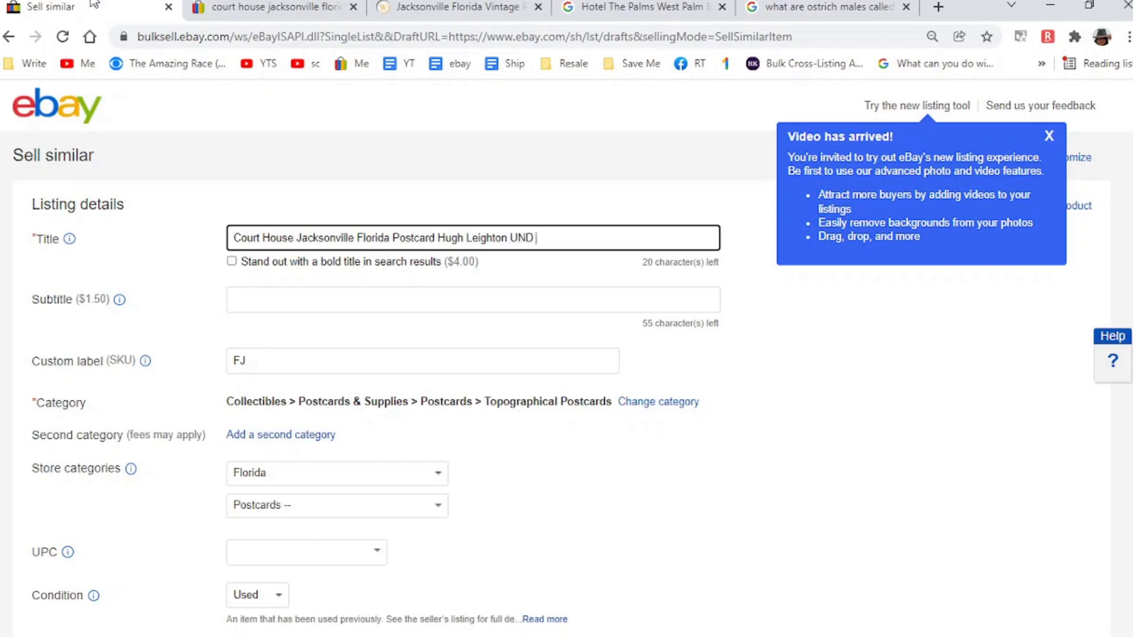
key("BackSpace")
key("BackSpace")
key("BackSpace")
type("DE")
key("BackSpace")
type("B UNP FC")
key("BackSpace")
type("FC")
key("BackSpace")
type("IV")
key("BackSpace")
key("BackSpace")
type("ivided back")
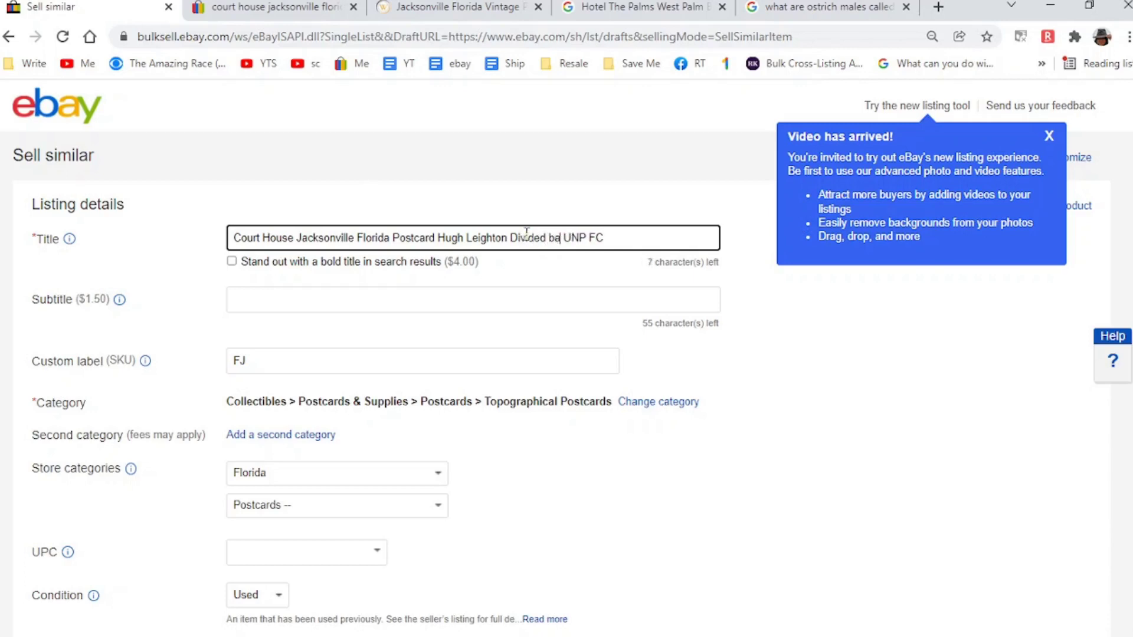
key("ctrl+a")
key("ctrl+c")
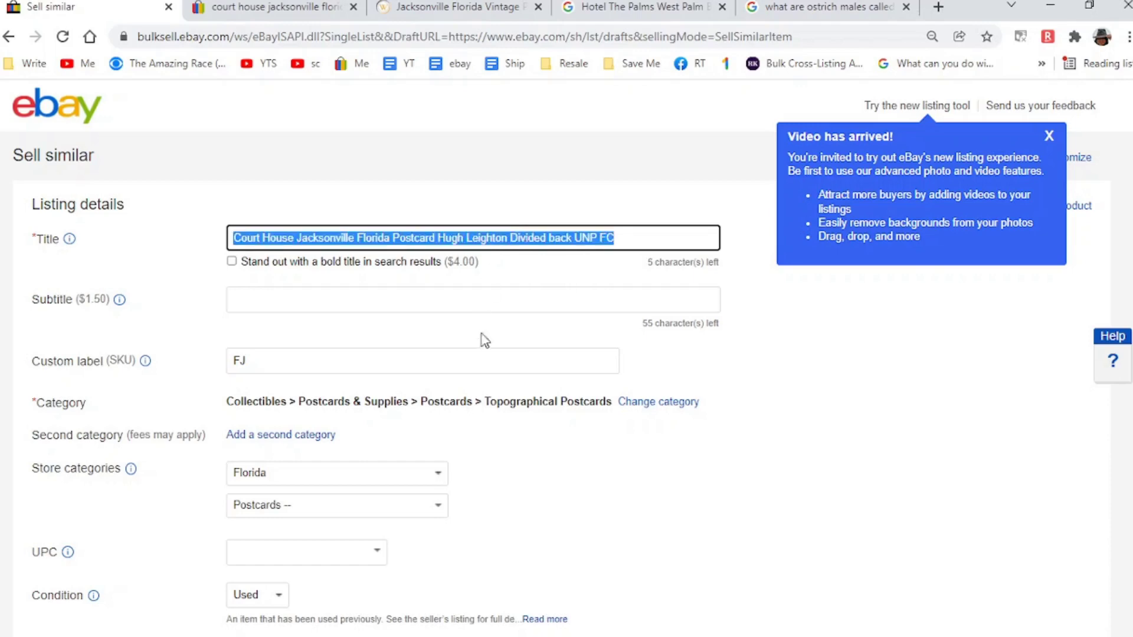
Step: Change the custom label from FJ to FQ
left_click(483, 362)
key("BackSpace")
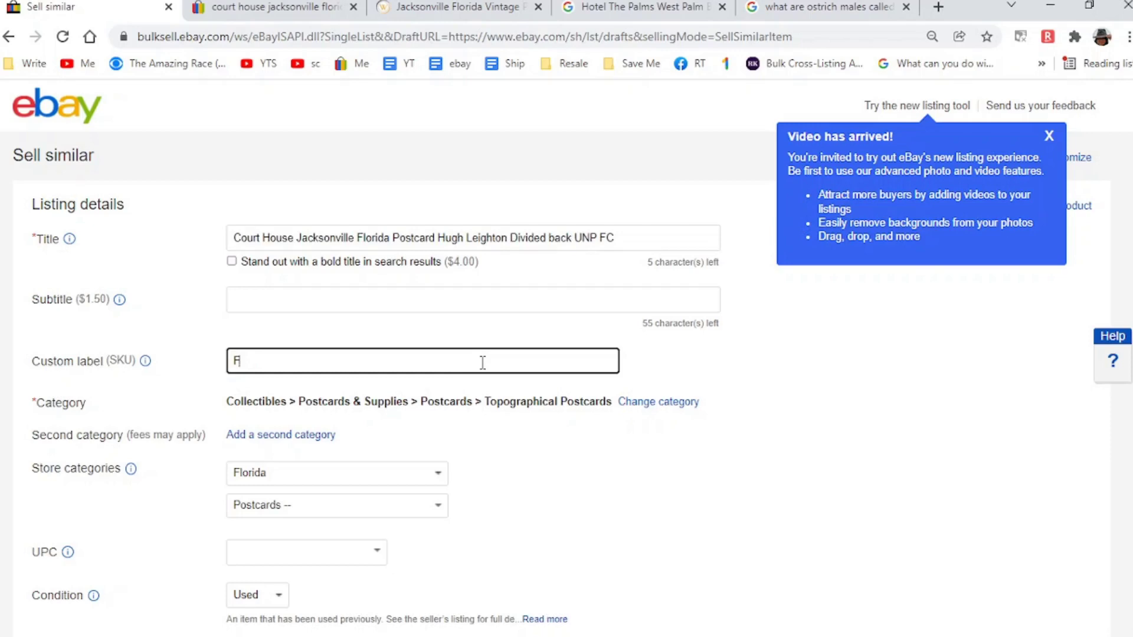
type("Q")
scroll(482, 362, "down", 8)
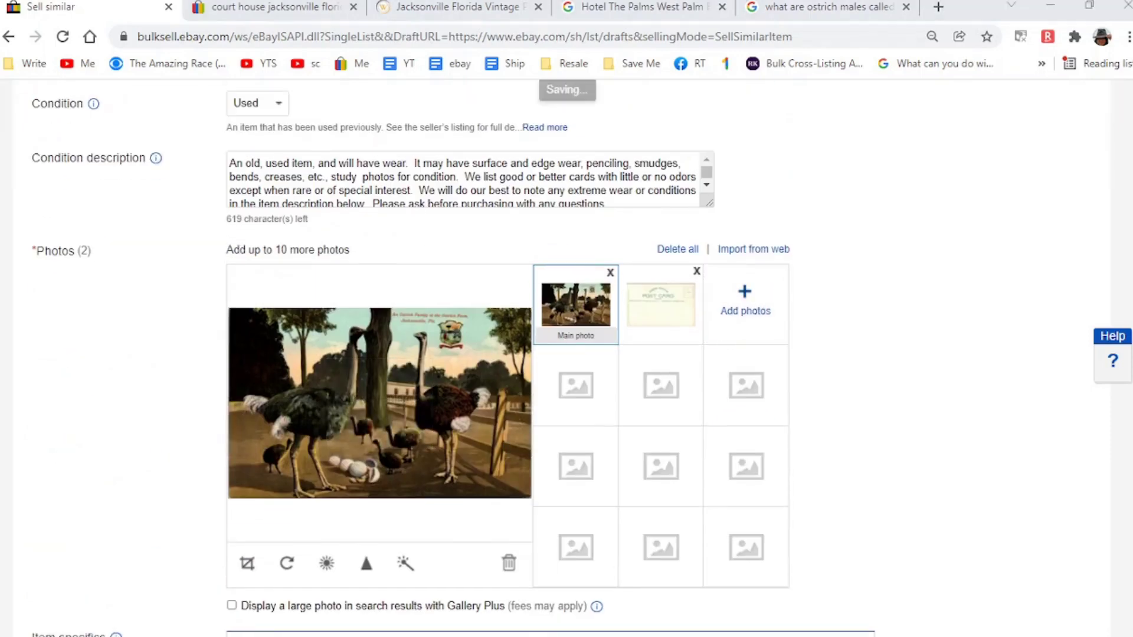
Step: Remove the old ostrich front and back photos, keeping the courthouse postcard's photos
left_click(610, 272)
left_click(610, 272)
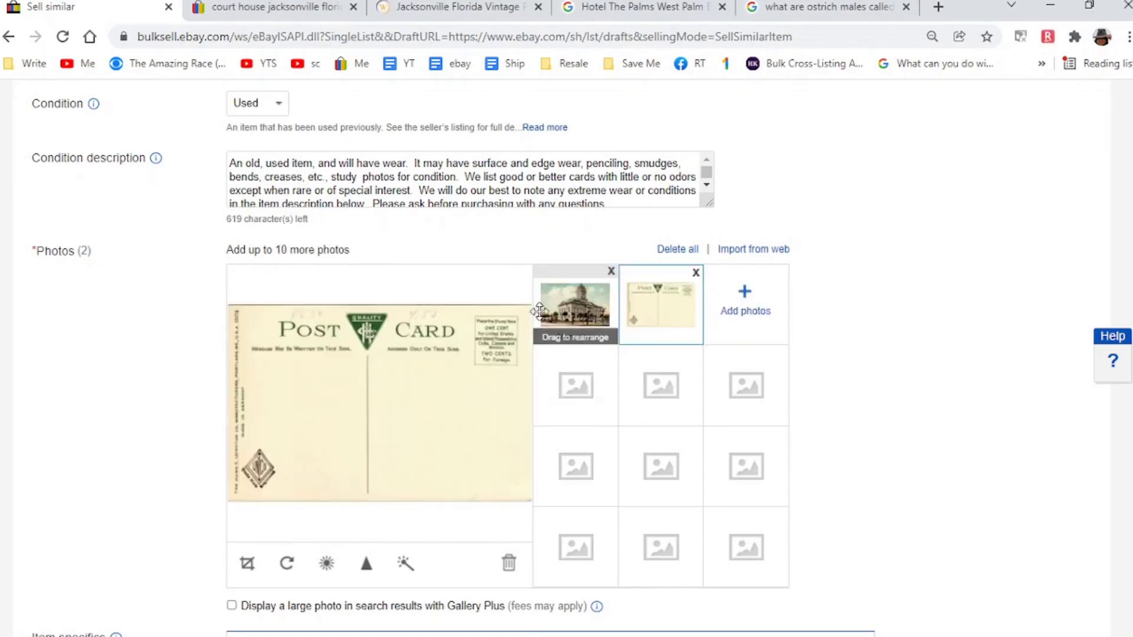
left_click(567, 310)
Step: Set the Era to Divided Back (c. 1907-1915)
scroll(567, 310, "down", 8)
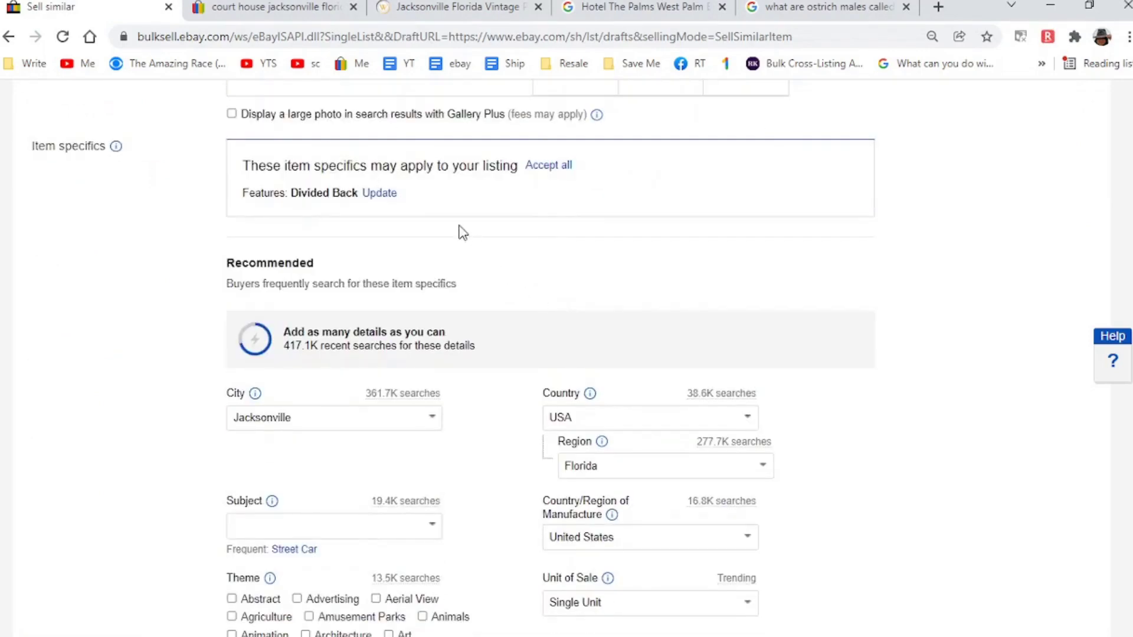
scroll(463, 233, "down", 8)
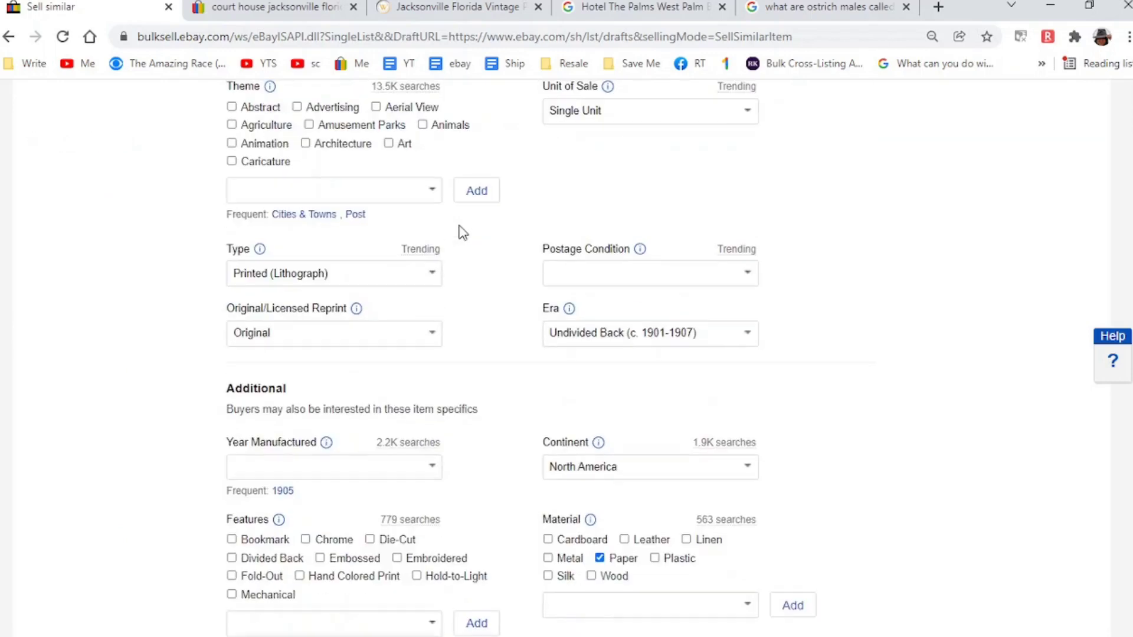
triple_click(642, 335)
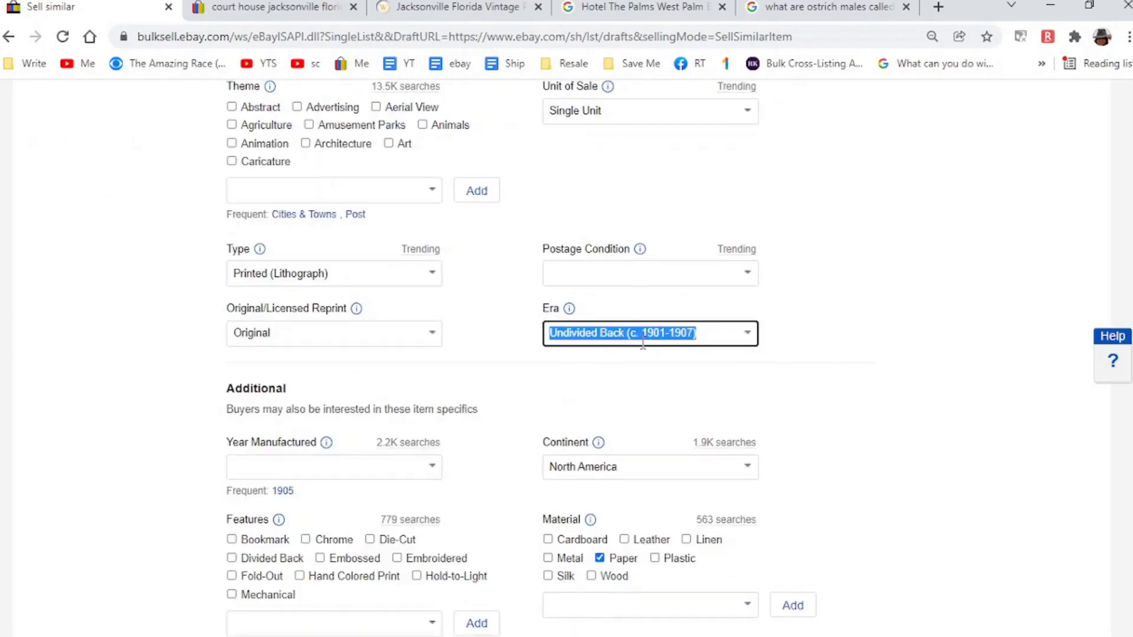
type("d")
left_click(644, 356)
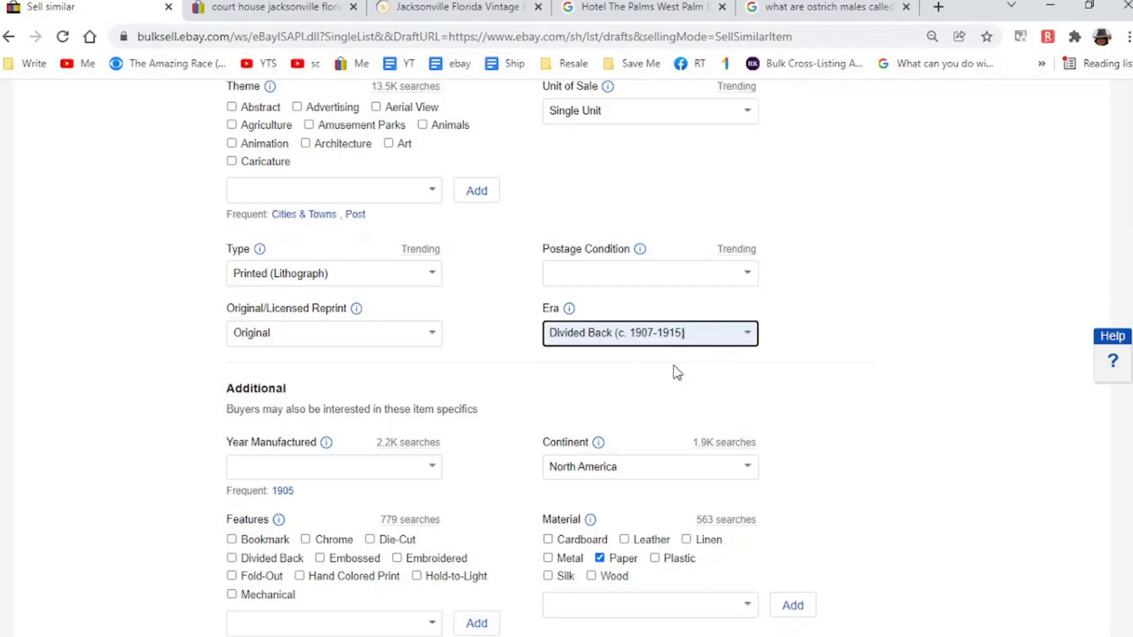
scroll(785, 384, "down", 15)
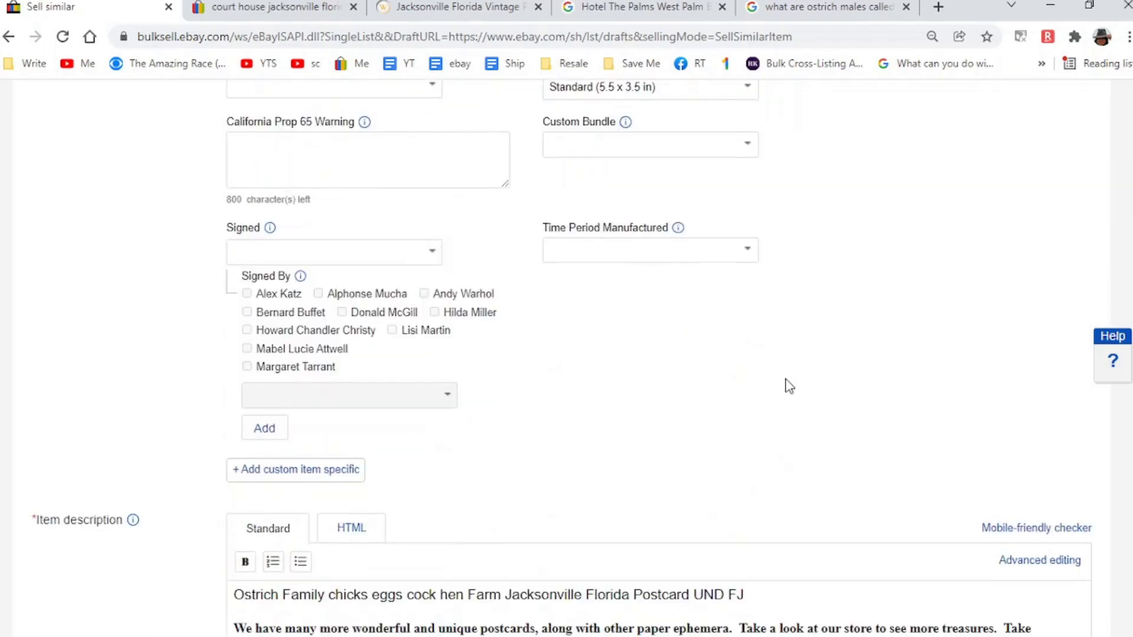
Step: Replace the description's first line with the new court house postcard title
left_click(236, 596)
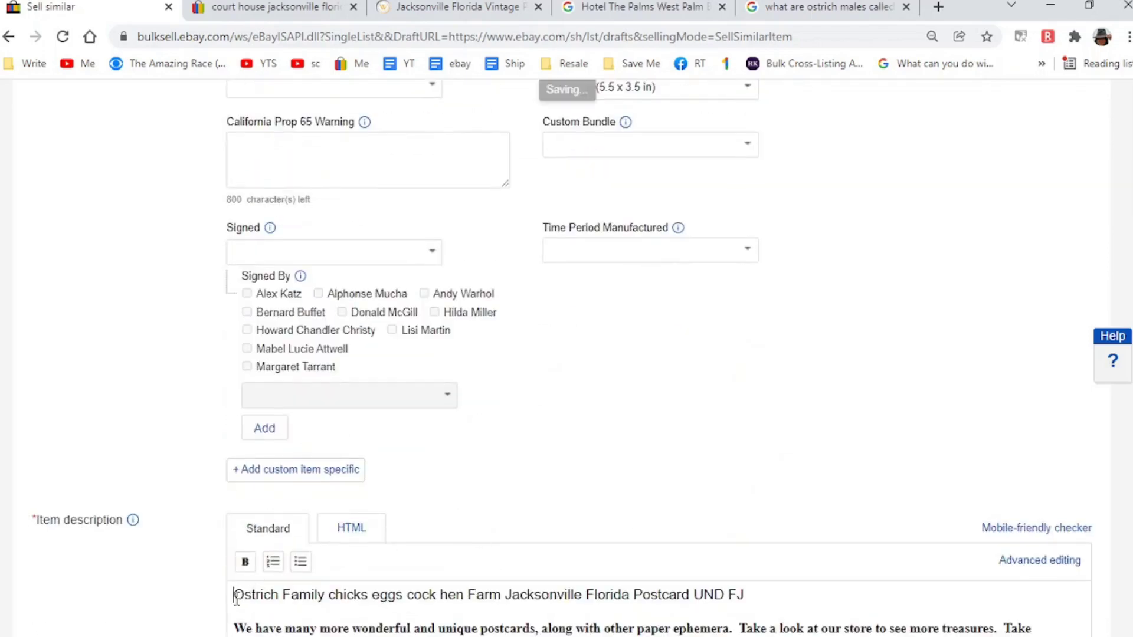
key("shift+End")
key("ctrl+v")
Step: Lower the Buy It Now price from $5.97 to $2.97
scroll(237, 602, "down", 10)
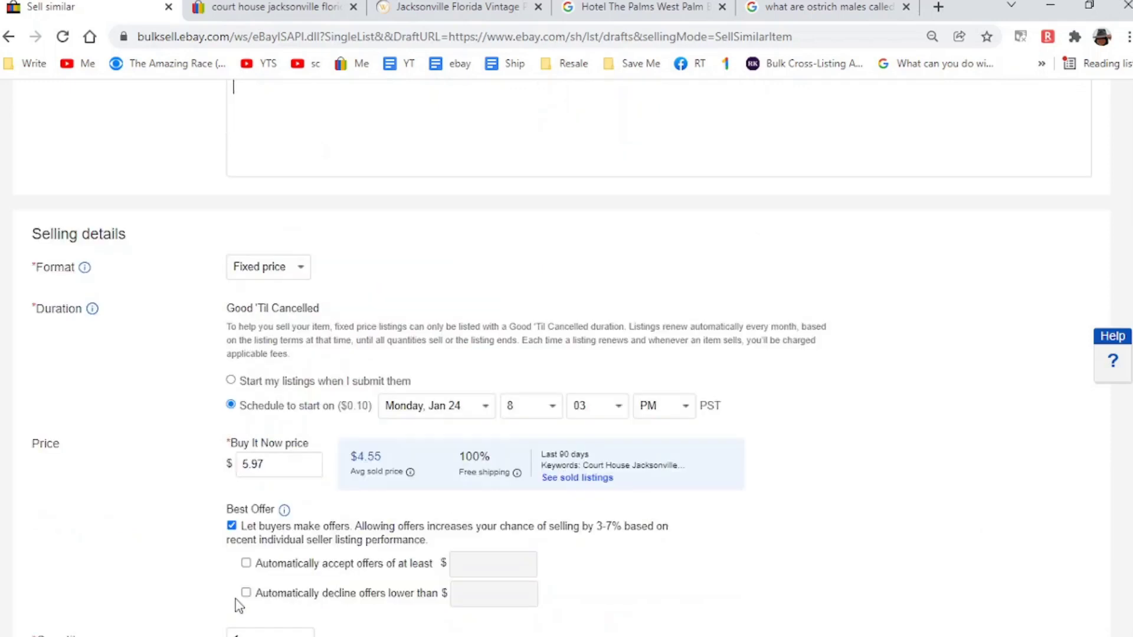
left_click(239, 464)
key("Delete")
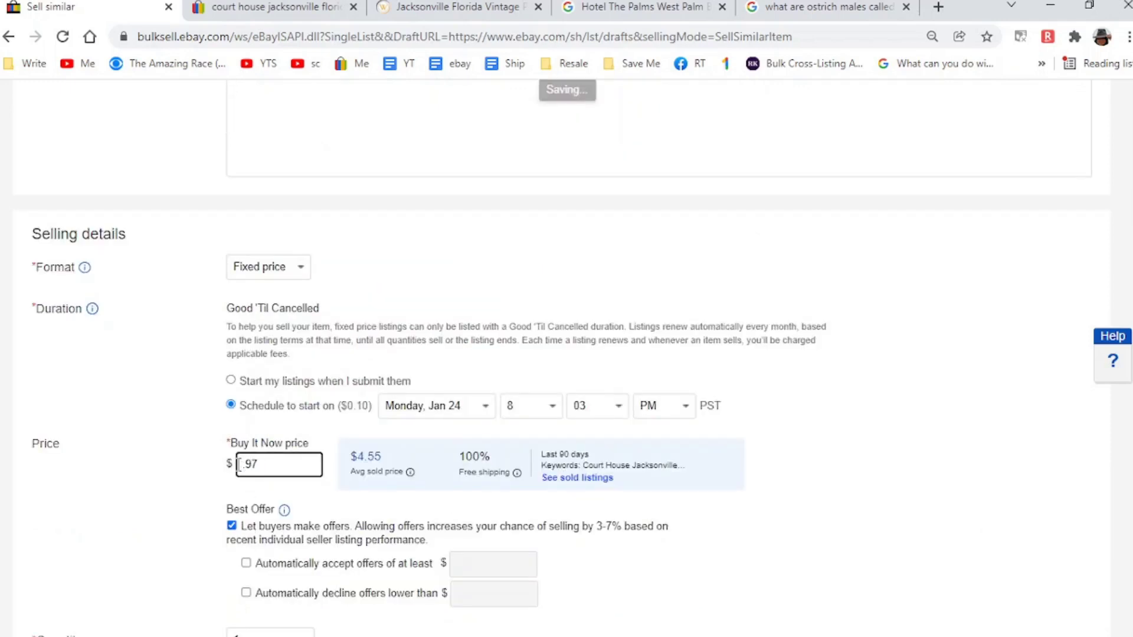
type("2")
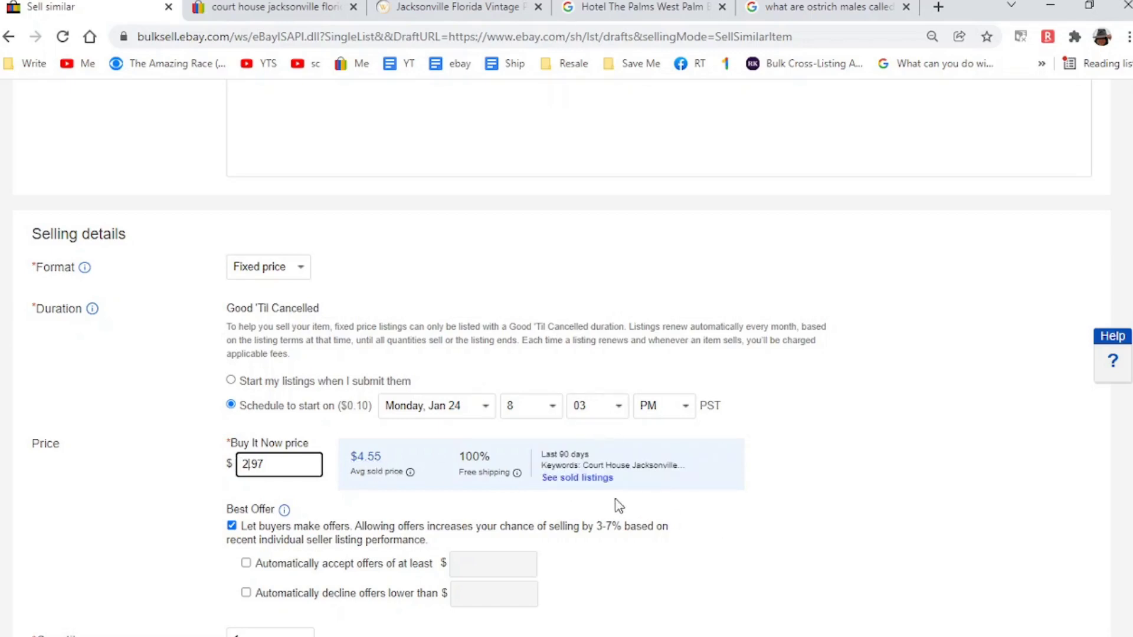
Step: Check recent sold prices for similar postcards, then list the court house postcard
left_click(605, 479)
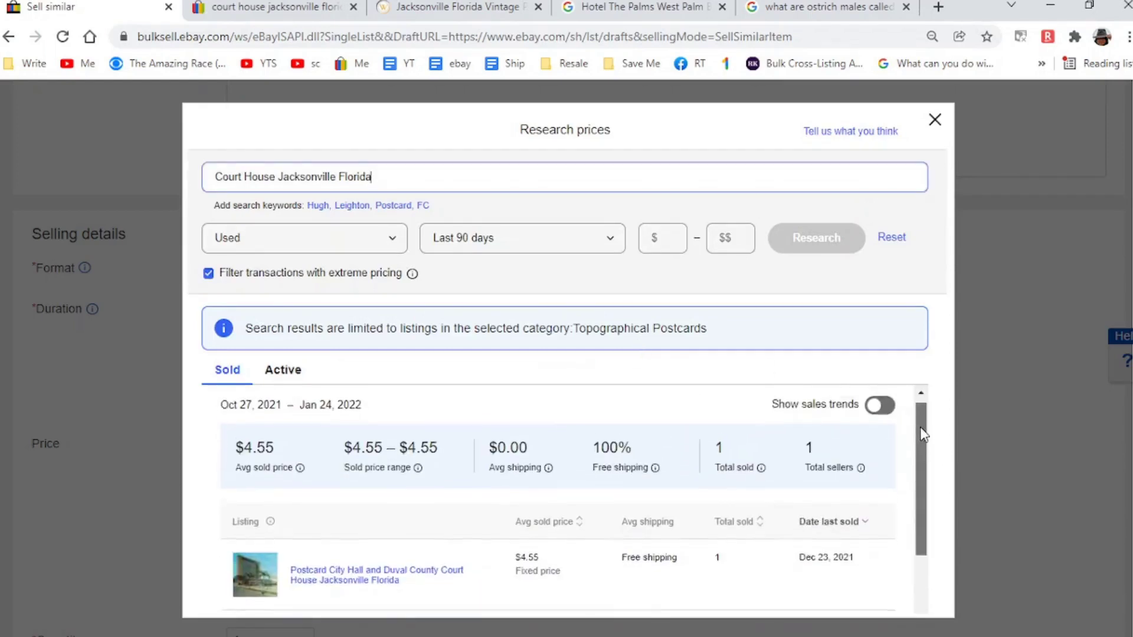
left_click_drag(923, 435, 918, 504)
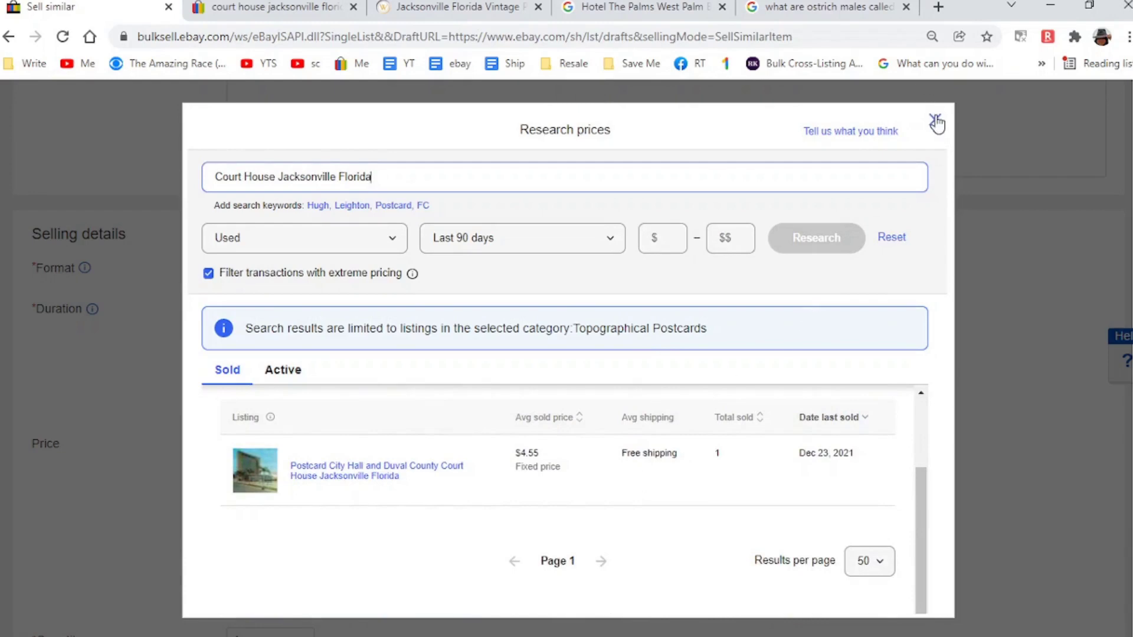
left_click(936, 122)
scroll(810, 494, "down", 8)
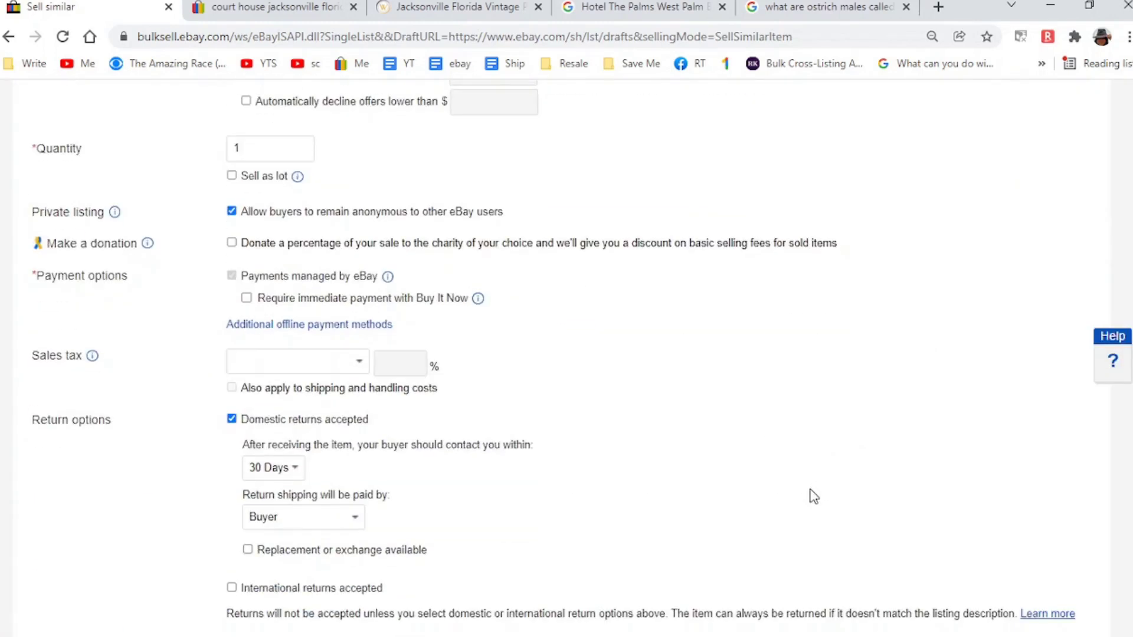
scroll(813, 496, "down", 15)
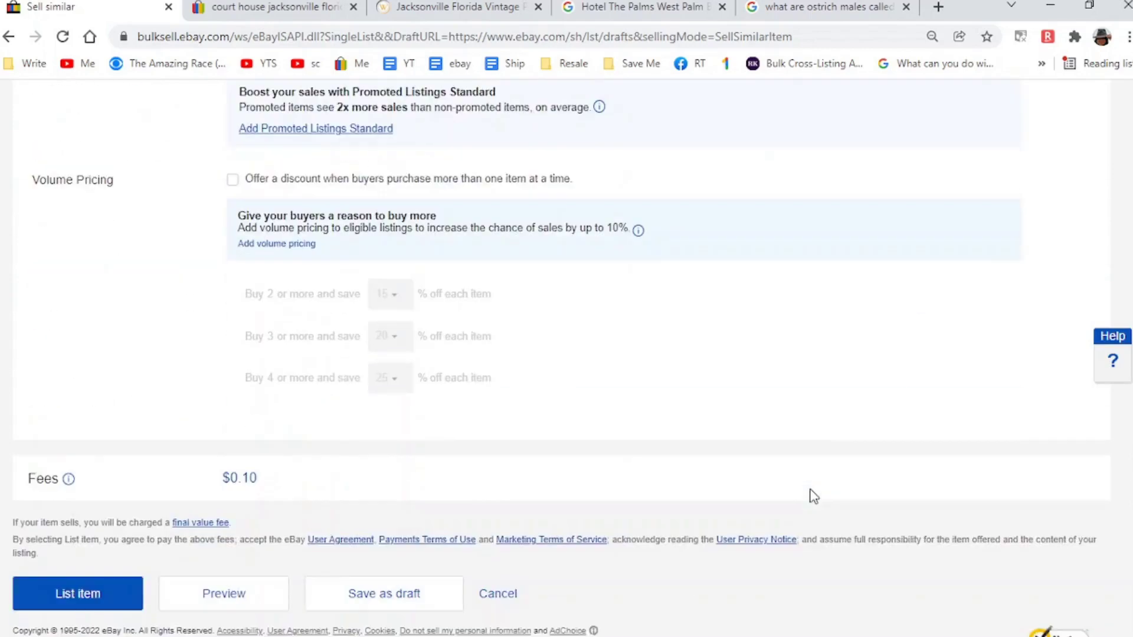
left_click(72, 569)
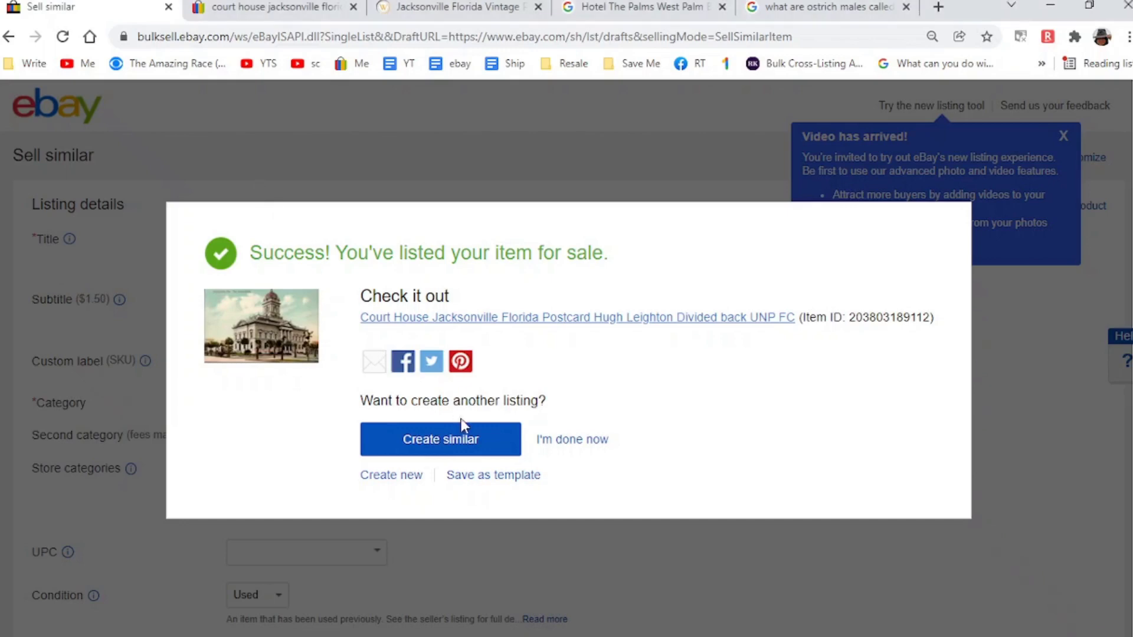
left_click(470, 445)
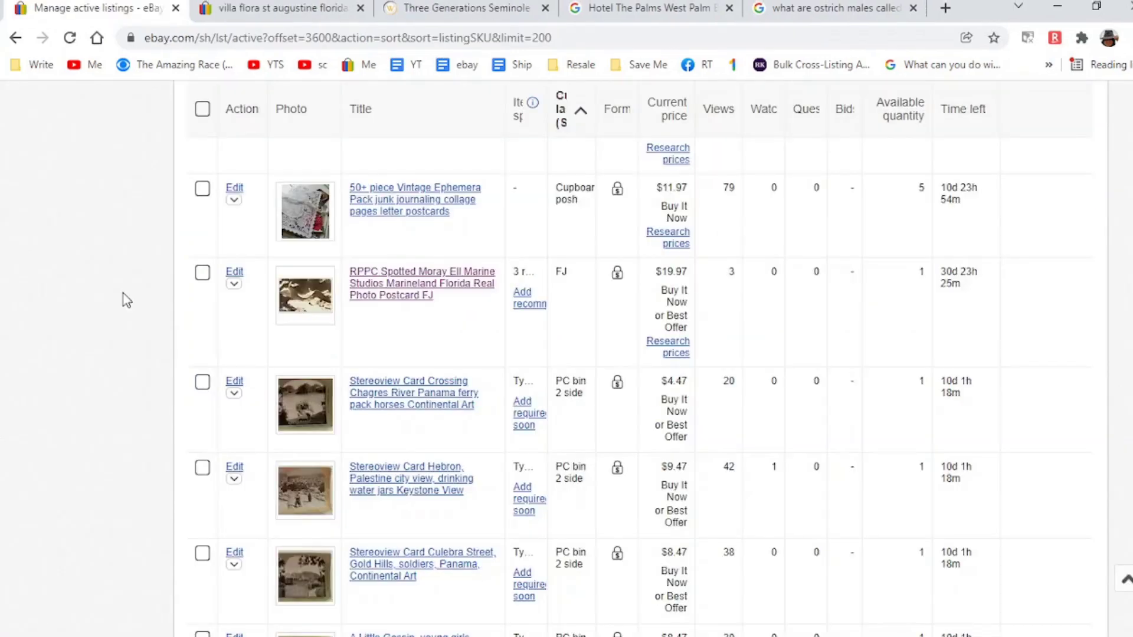
Step: Scroll through Seller Hub's Manage active listings page showing all 3,719 active listings
scroll(124, 298, "down", 10)
key("Home")
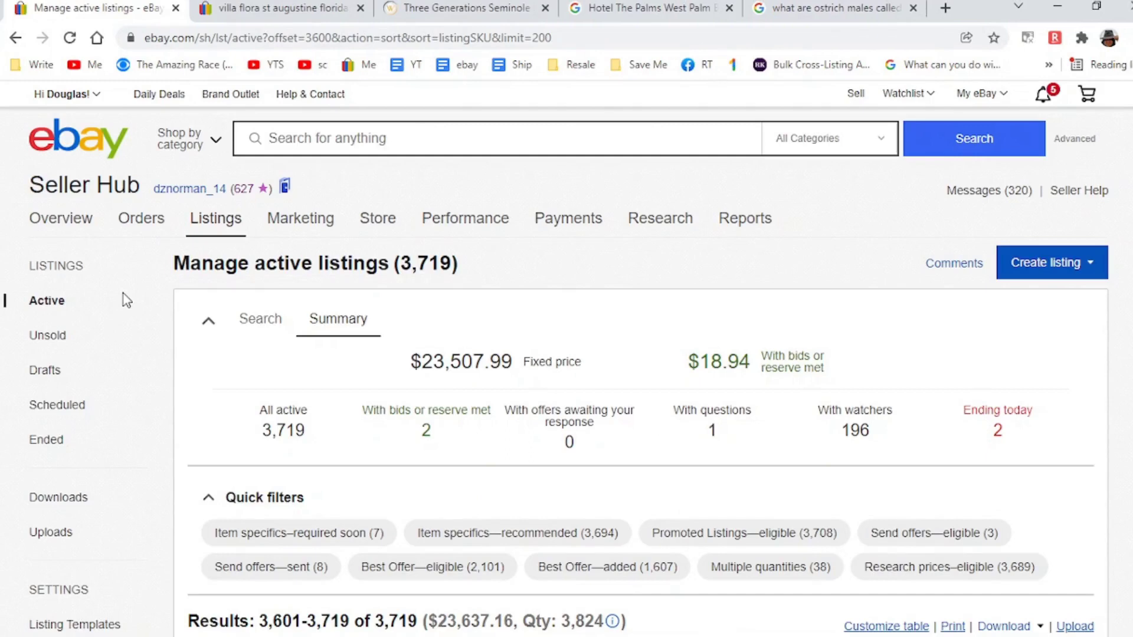
scroll(126, 301, "down", 1)
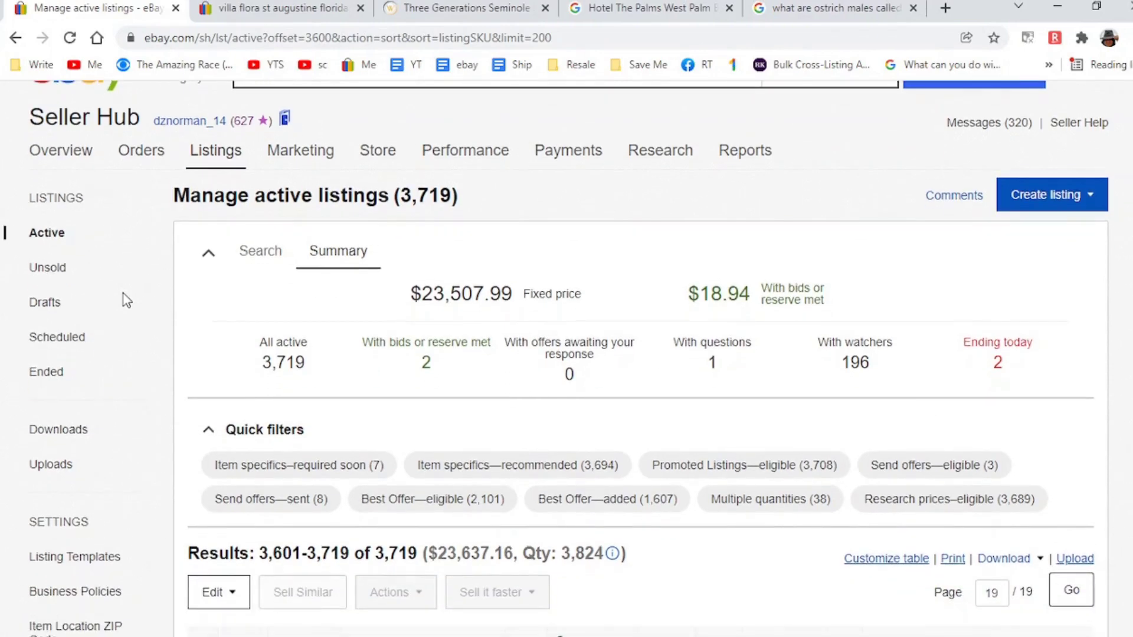
scroll(126, 301, "down", 1)
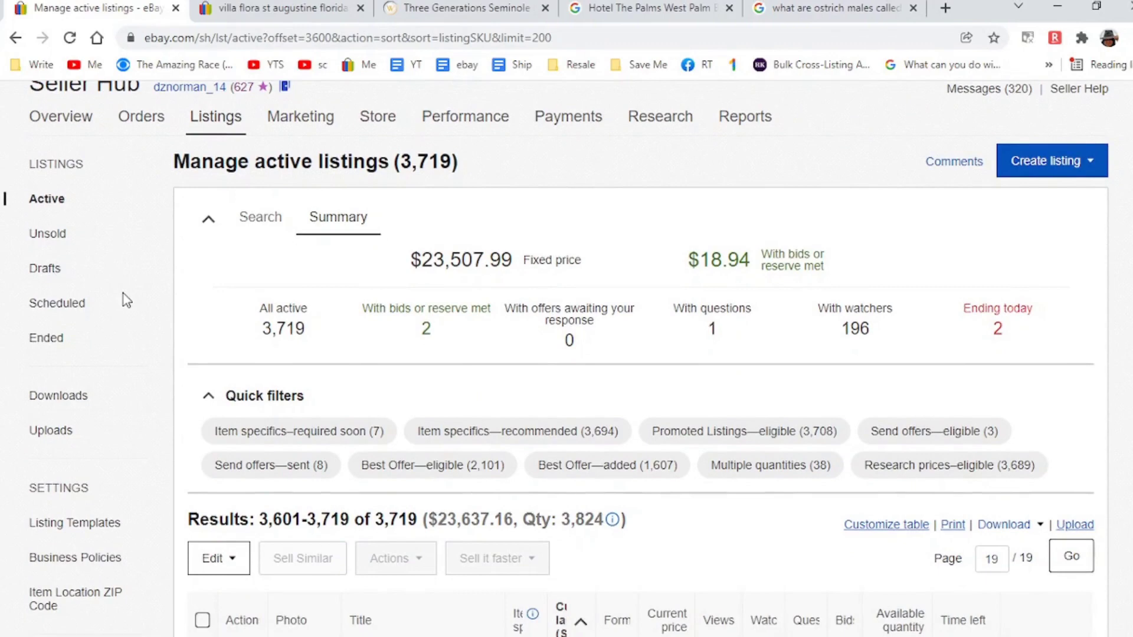
scroll(126, 301, "down", 1)
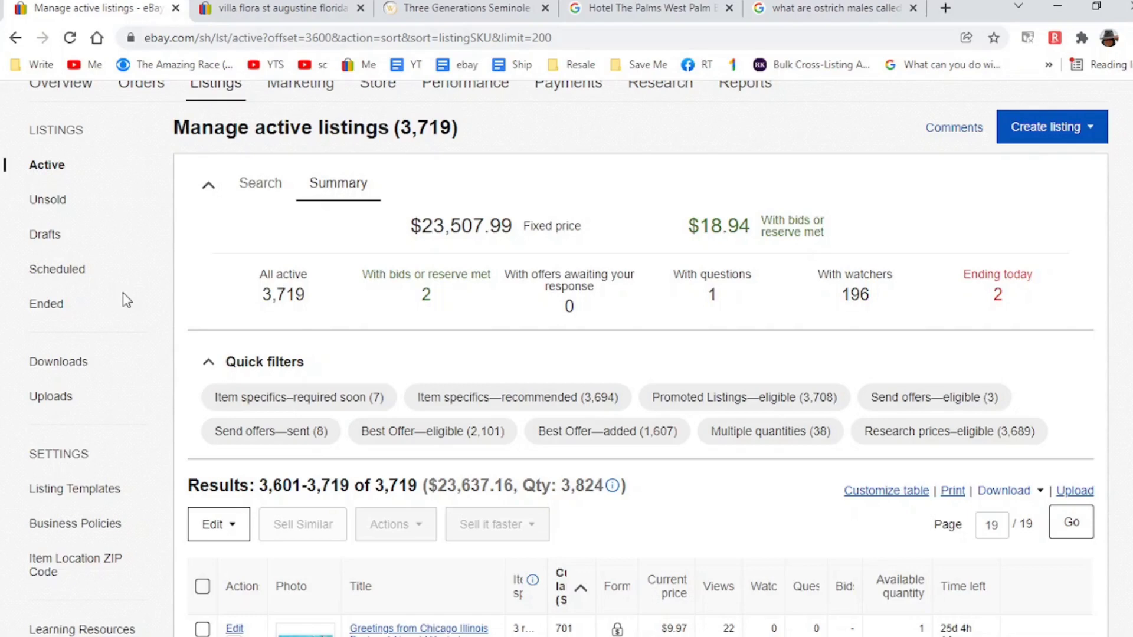
scroll(125, 300, "down", 1)
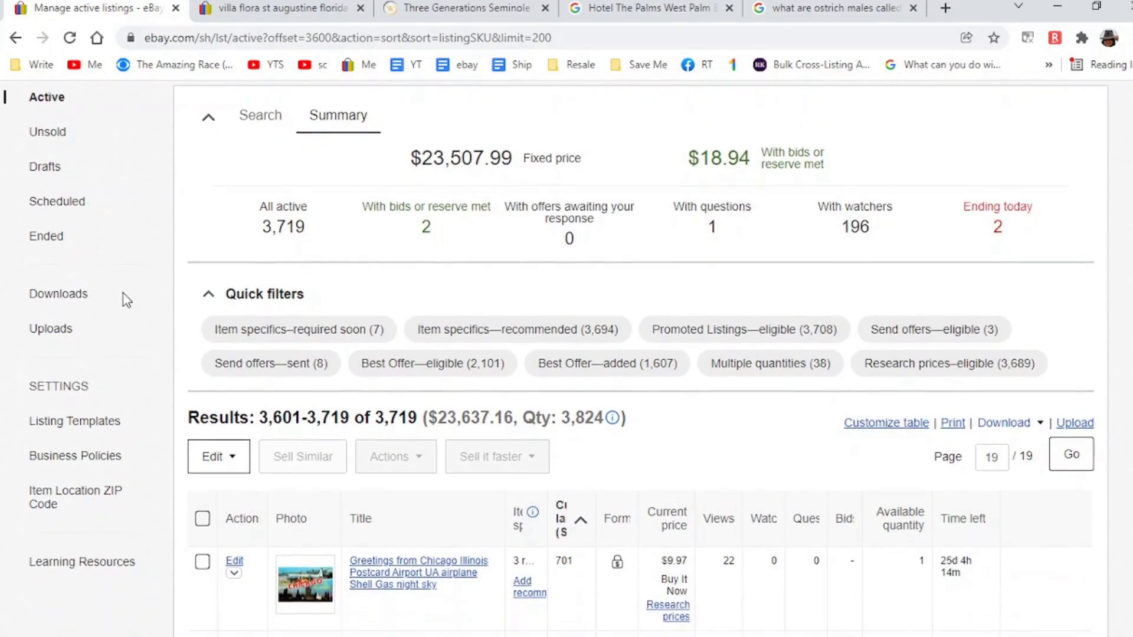